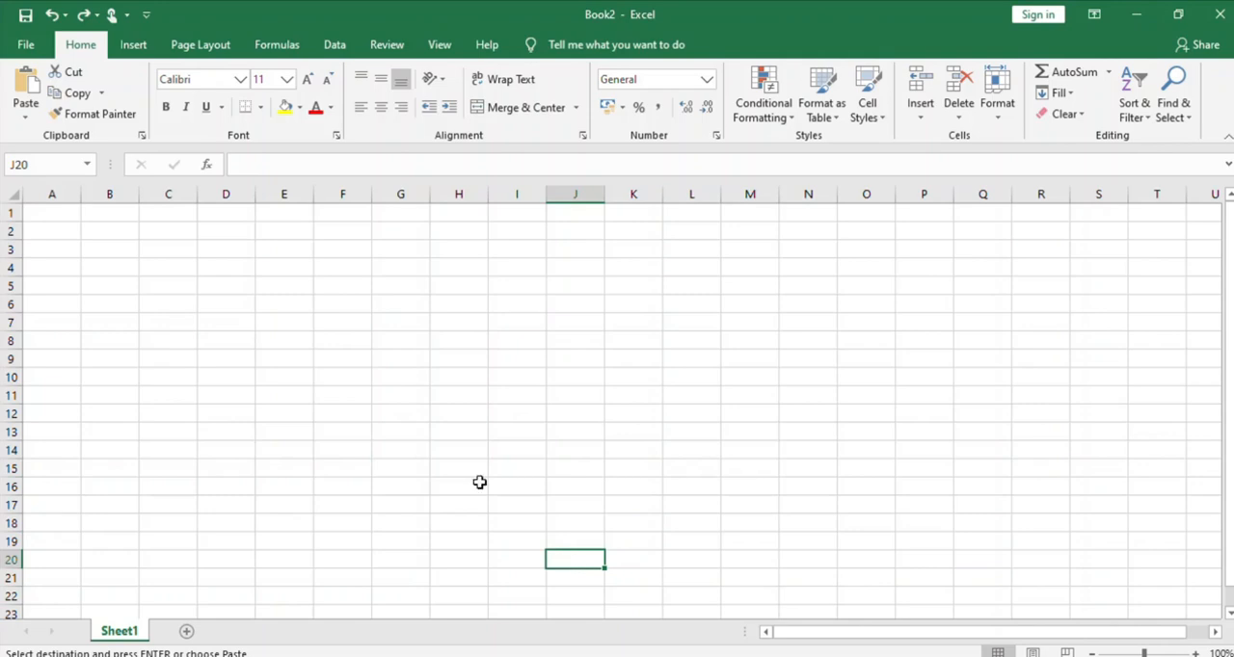
Paste the copied chart of accounts at cell A1 and widen columns A and B to fit the account numbers and names
click(34, 219)
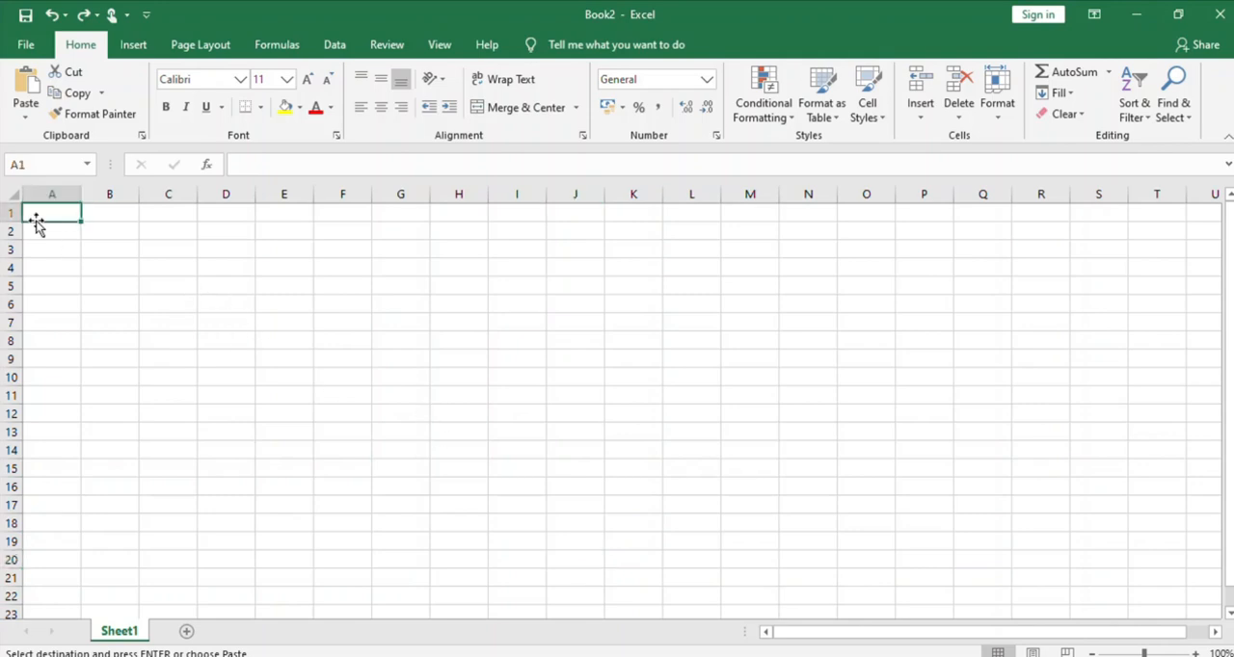
key(ctrl+v)
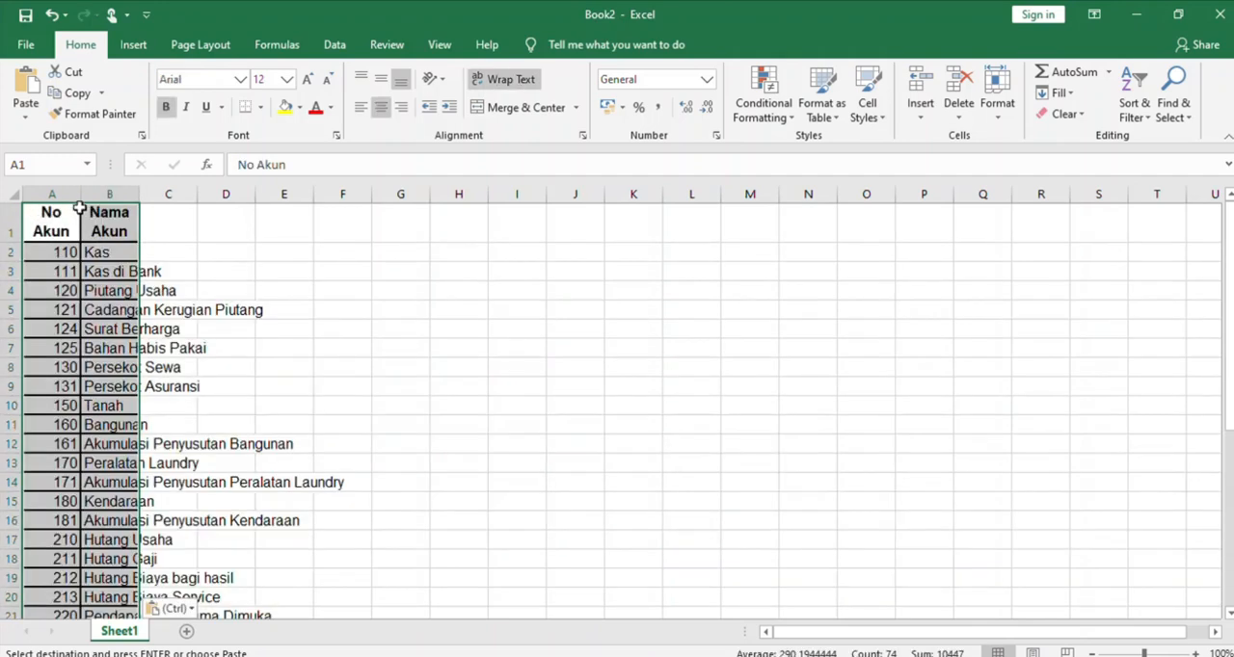
drag(82, 195, 383, 194)
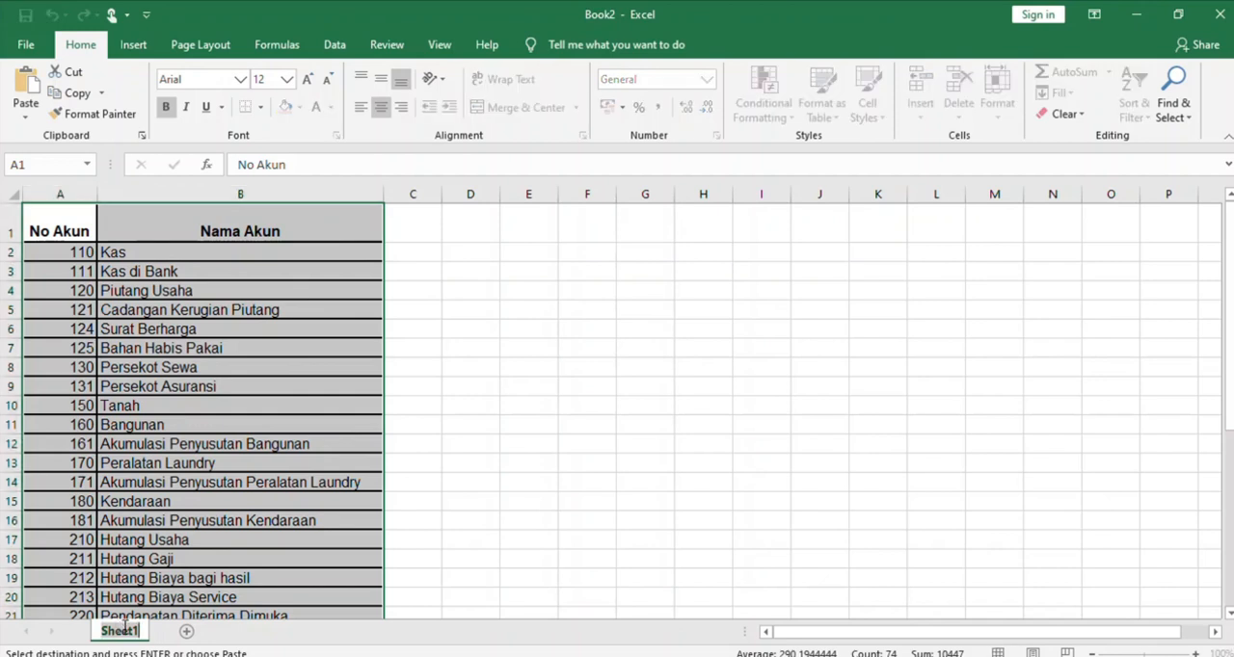
Rename the Sheet1 worksheet as Account
double_click(116, 628)
text(Account)
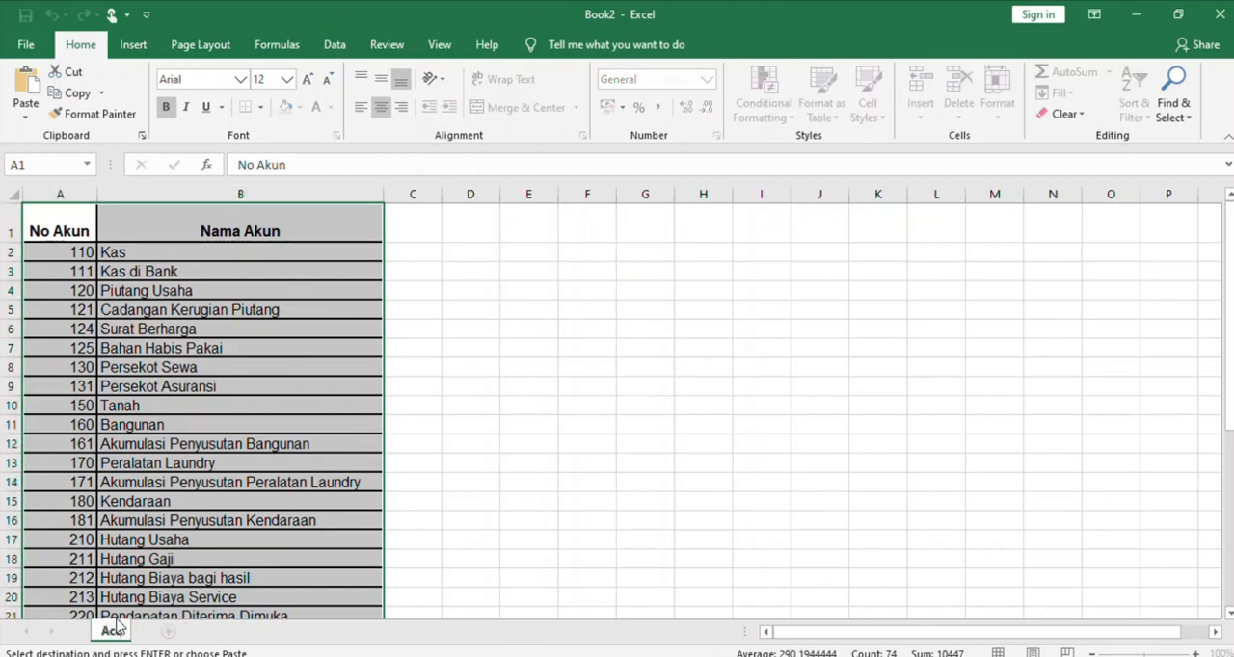
click(526, 482)
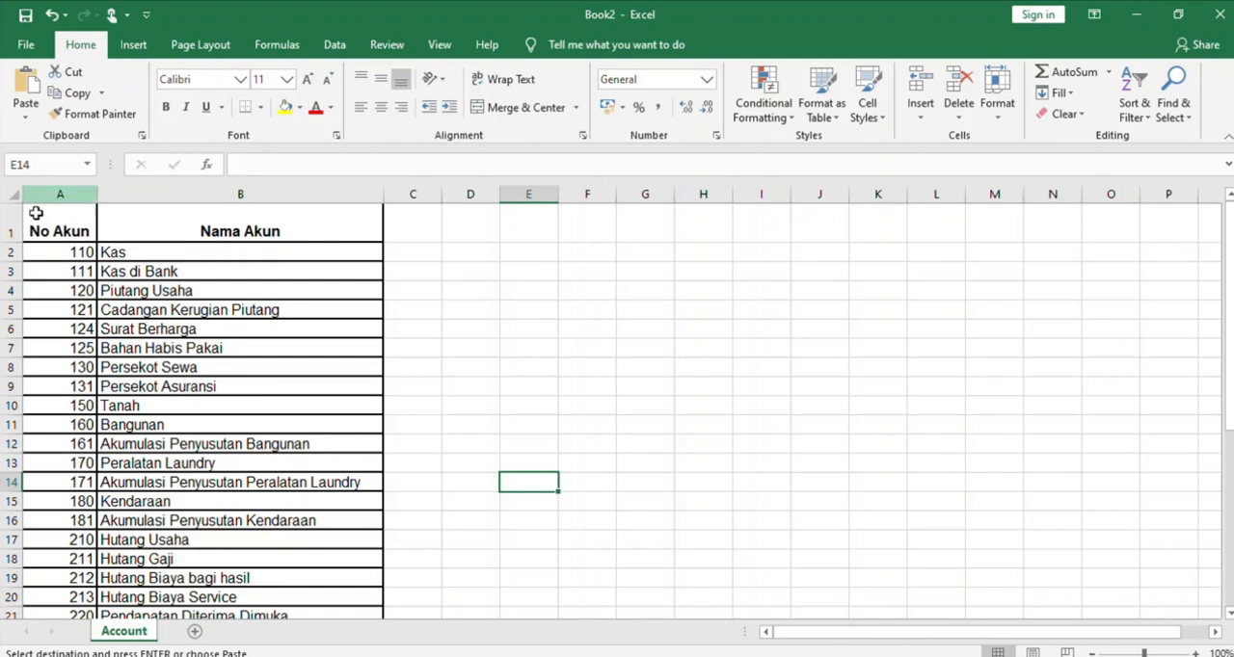
Define the name Account for the account list in A2:B37, excluding the header row
click(52, 255)
drag(52, 255, 249, 577)
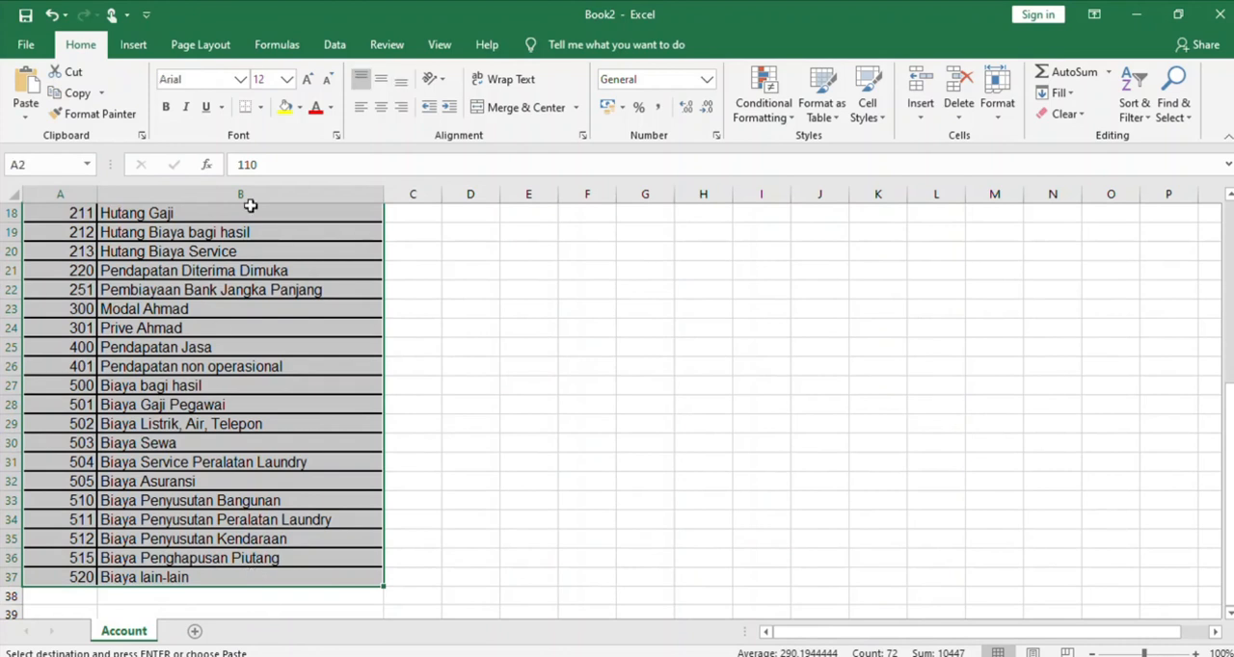
click(262, 46)
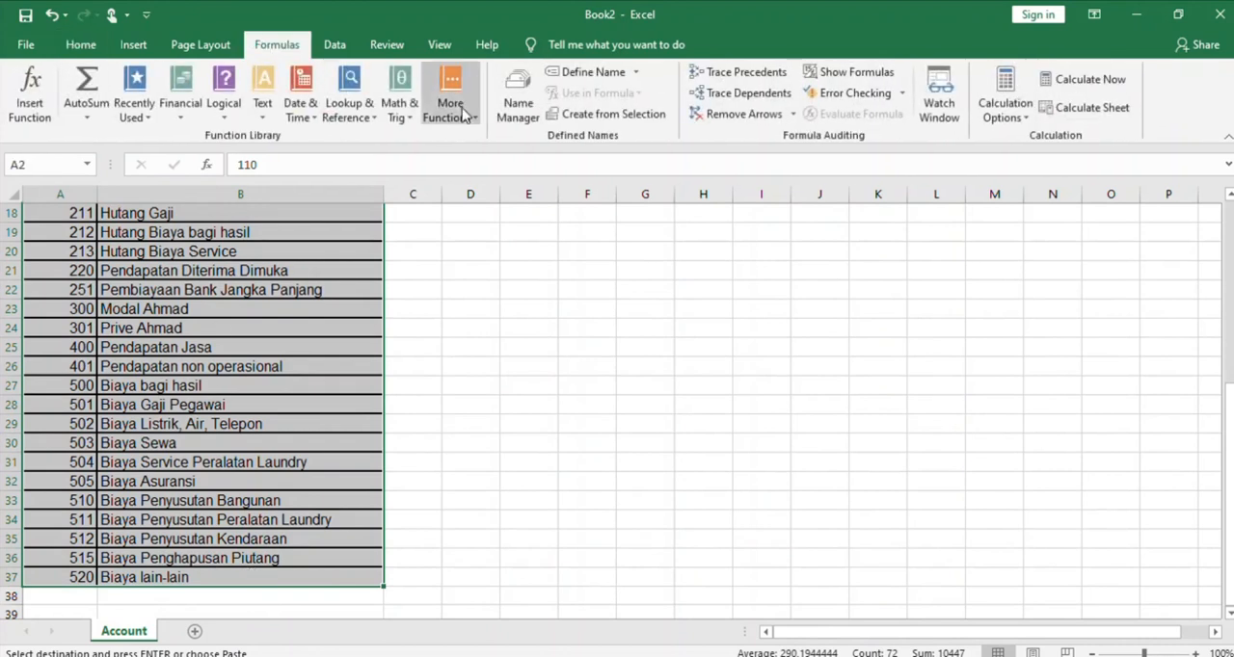
click(611, 73)
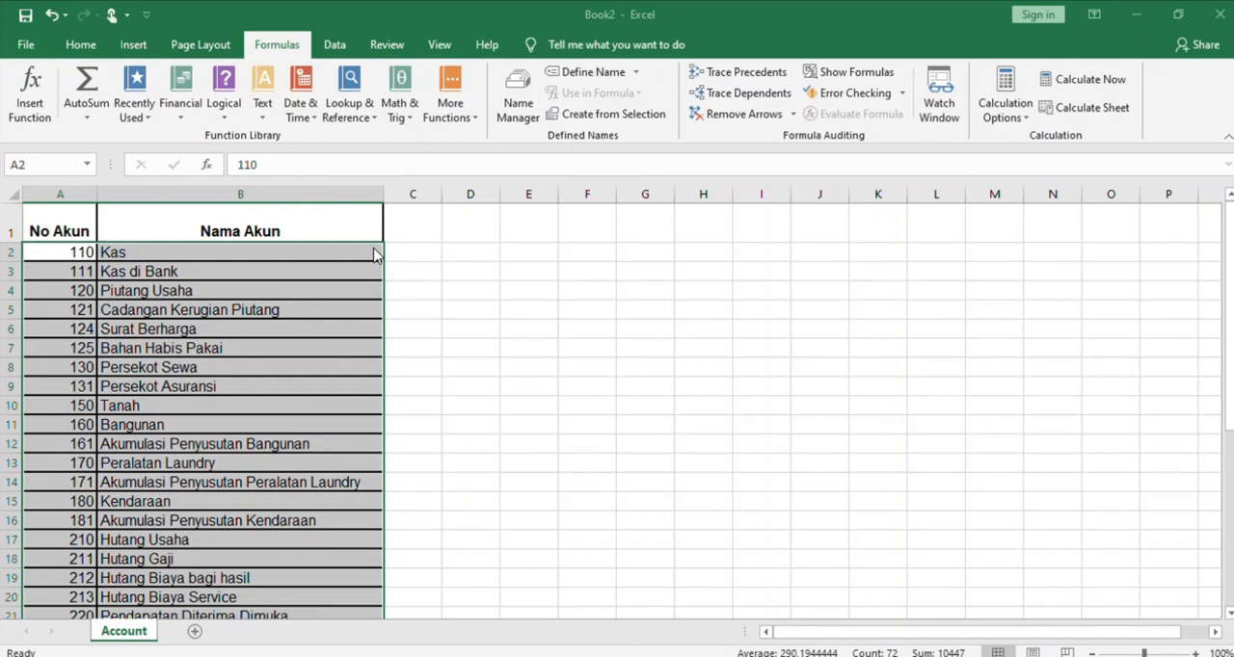
click(497, 400)
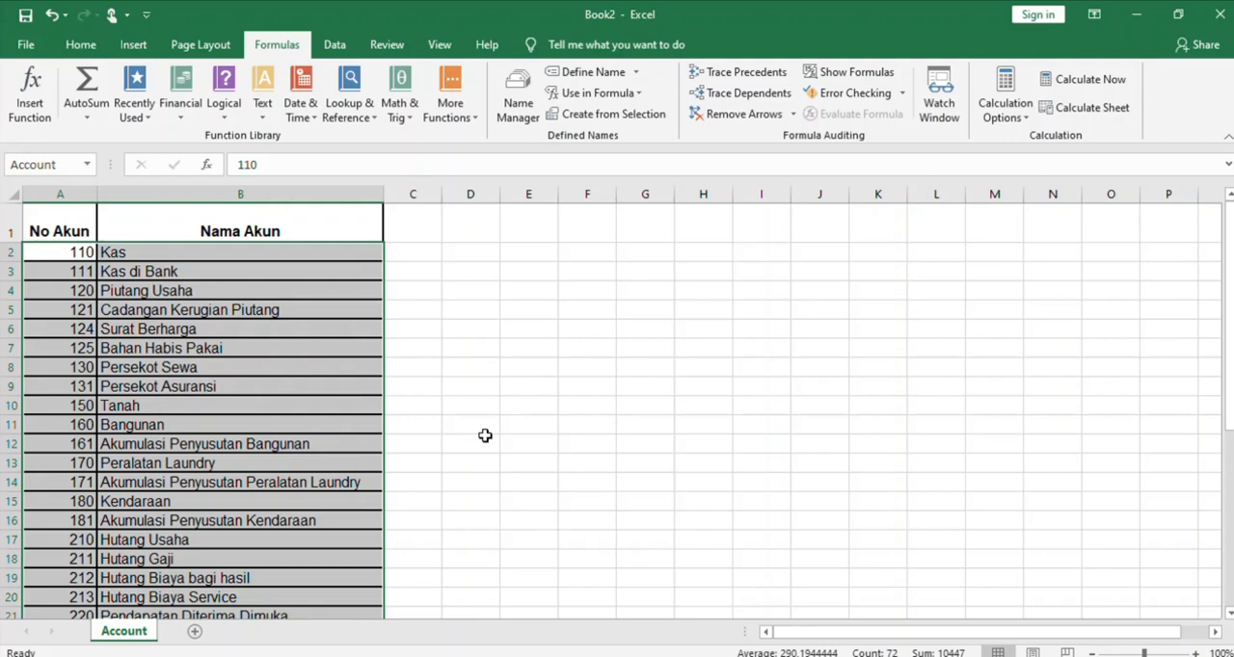
Add a new worksheet and name it Jurnal Umum
click(194, 631)
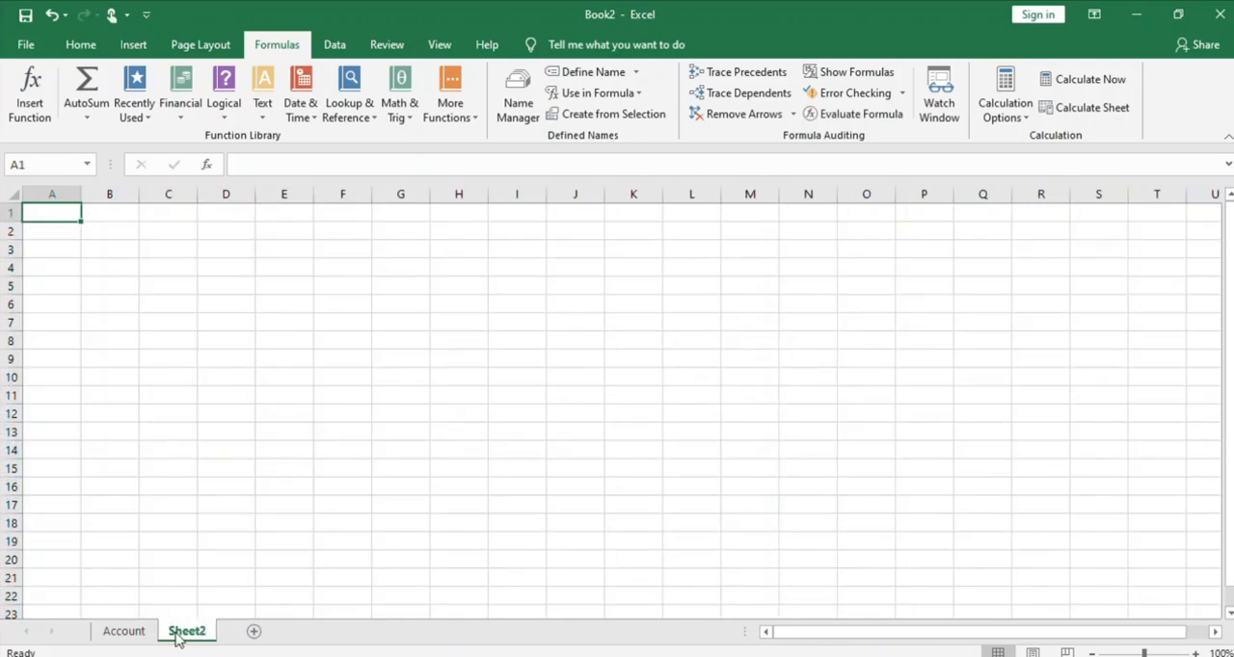
double_click(182, 632)
text(J)
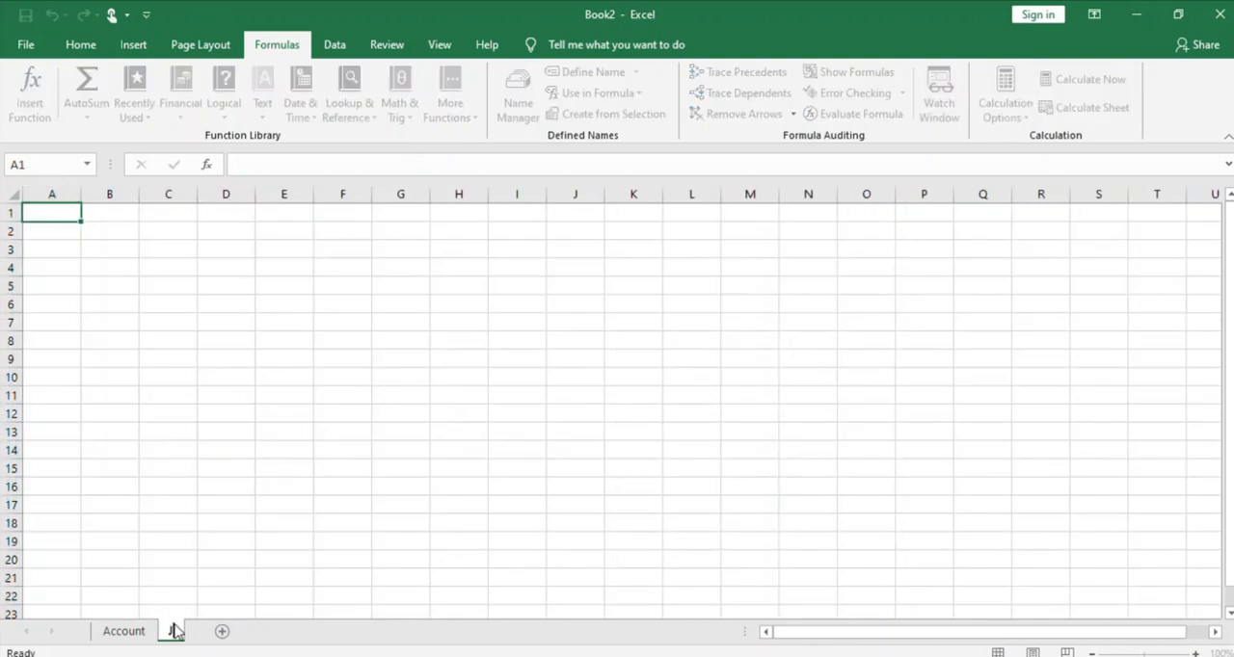
text(ulnal)
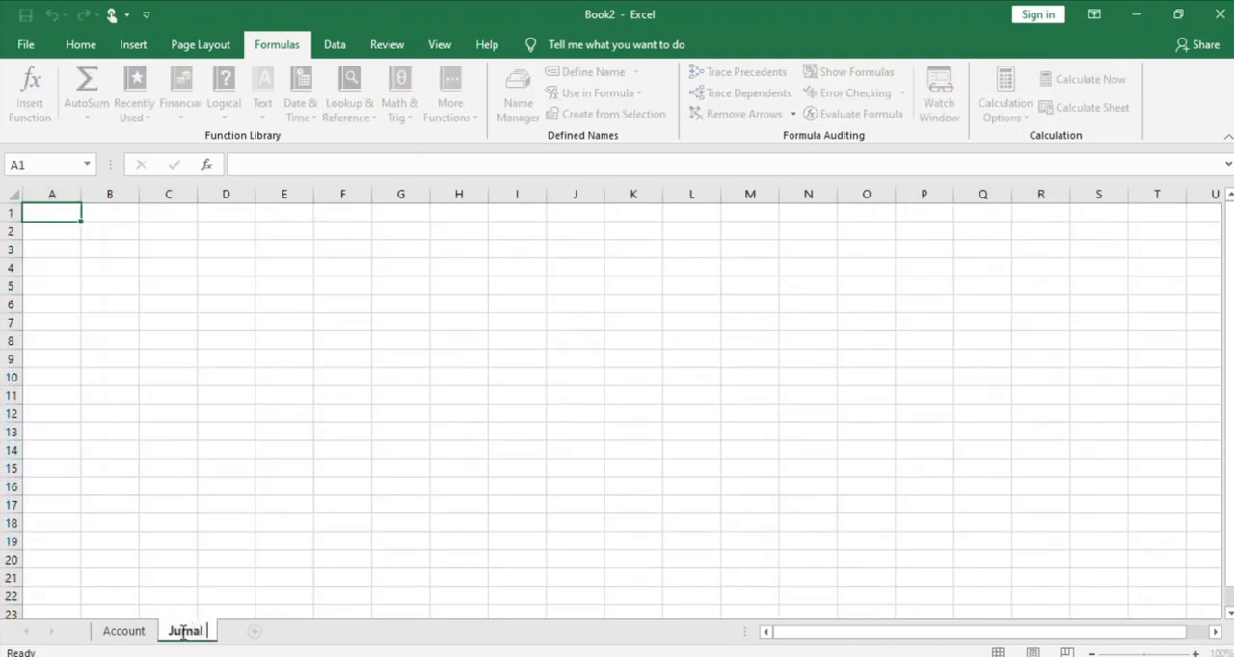
text( Umum)
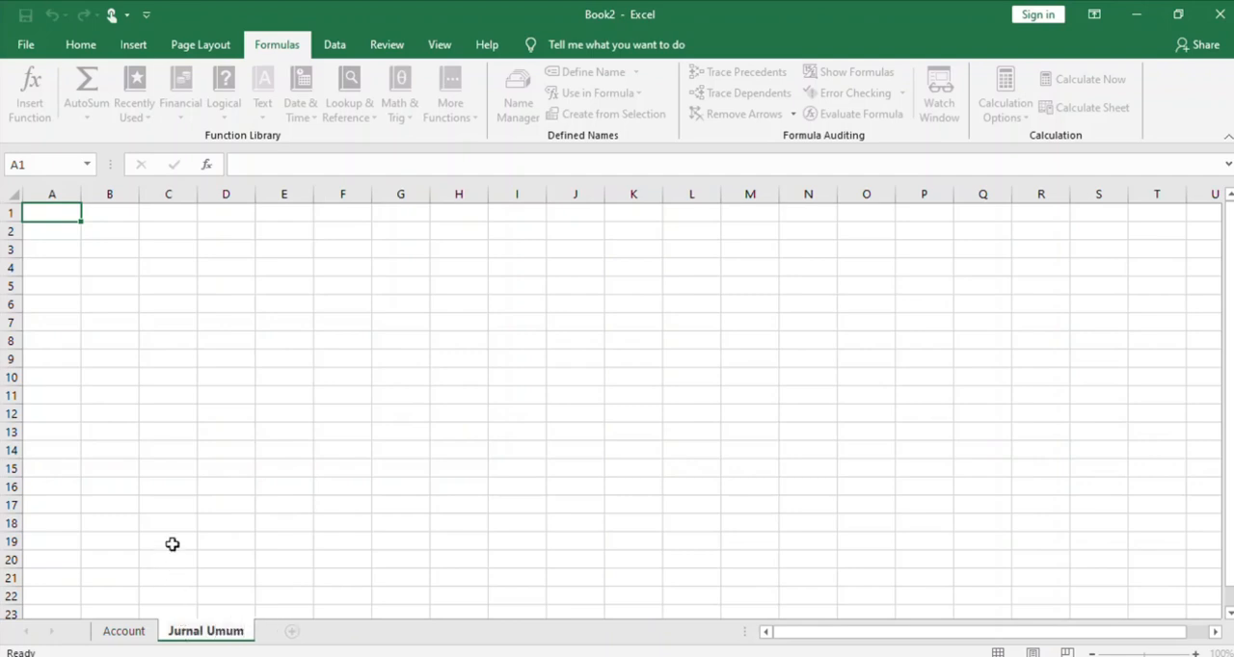
click(193, 506)
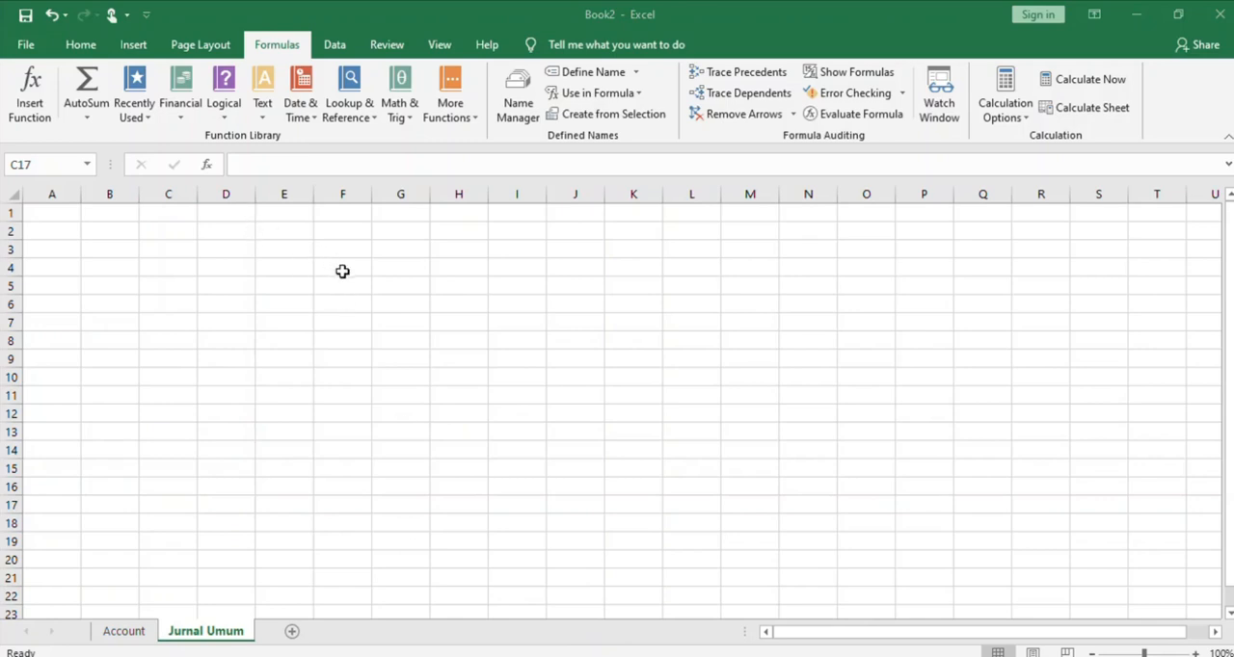
Copy the prepared journal title block with Jurnal Umum, Juni 2020 and (Dalam ribuan Rupiah) and paste it at cell A1
key(ctrl+c)
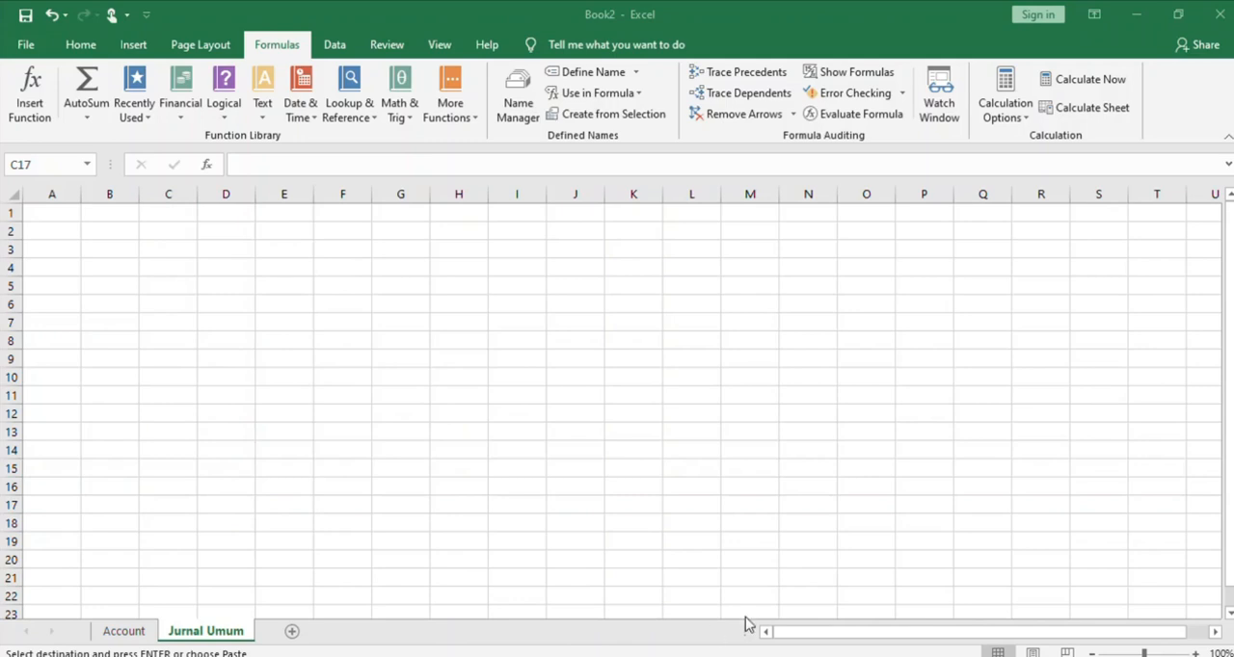
click(787, 612)
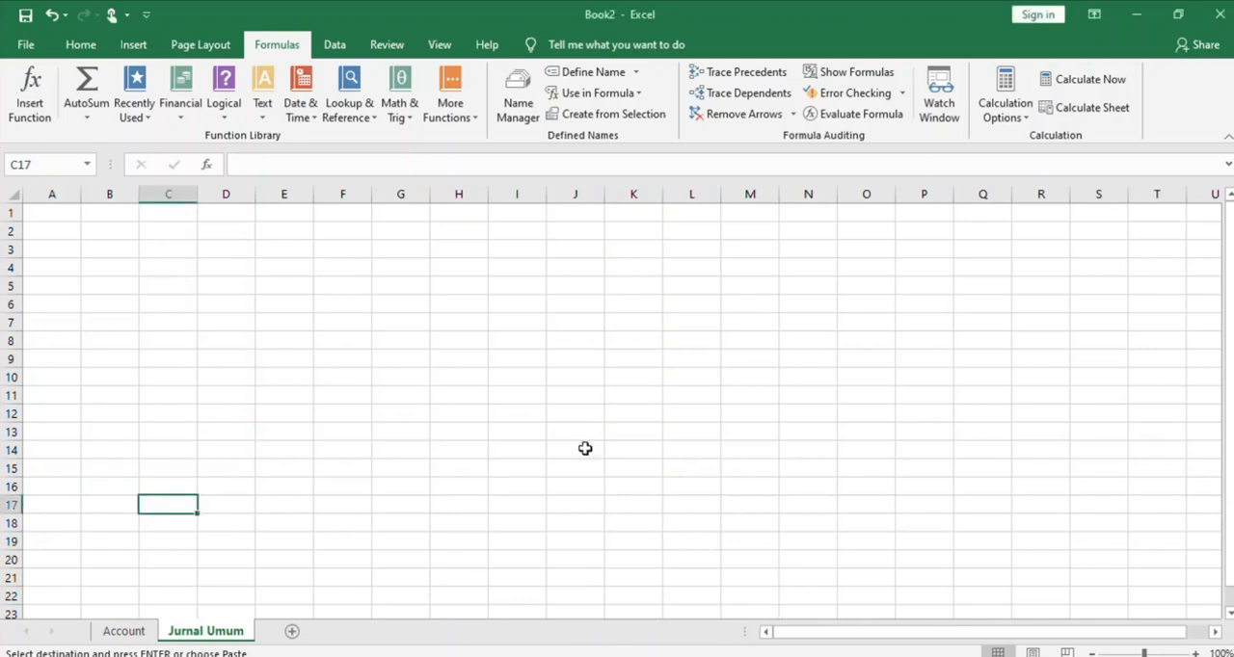
click(60, 214)
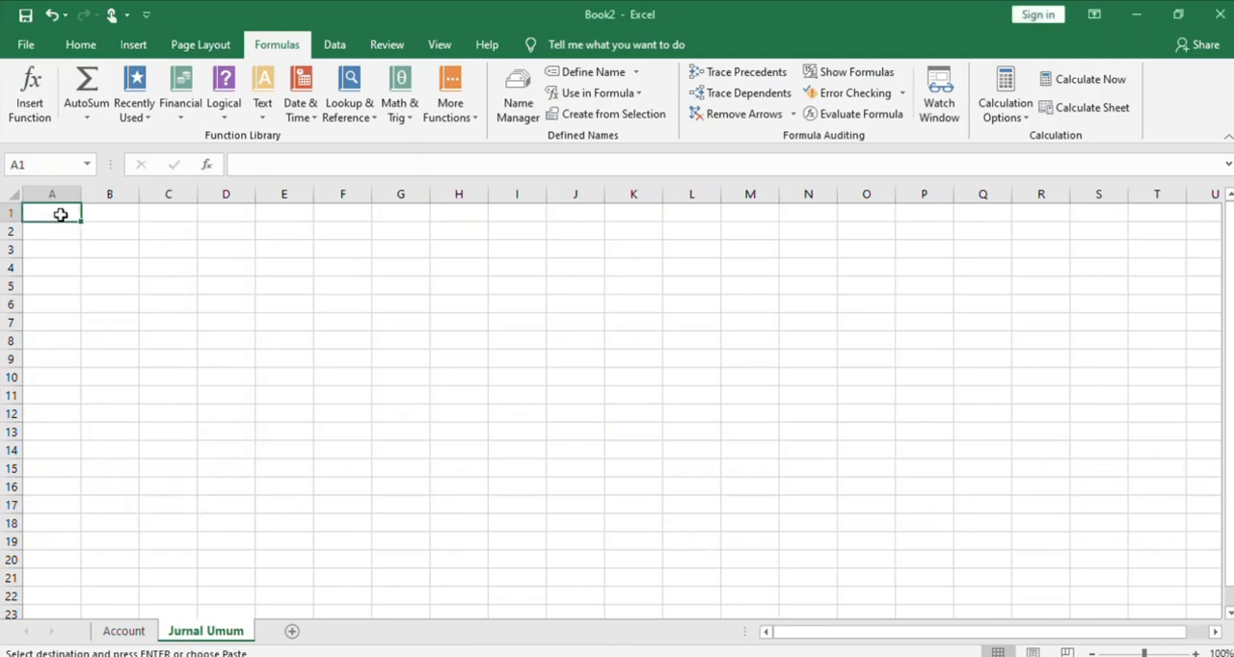
key(ctrl+v)
Enter the column headings Tanggal in A6 and Nama Akun in B6
click(53, 305)
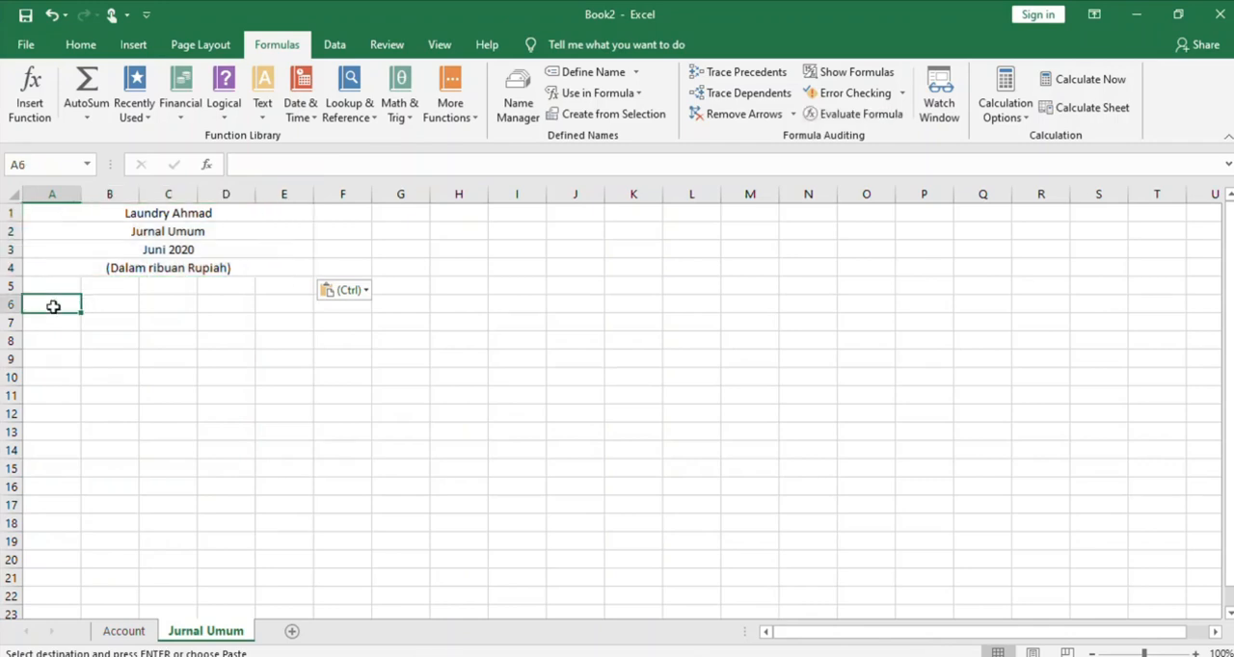
text(T)
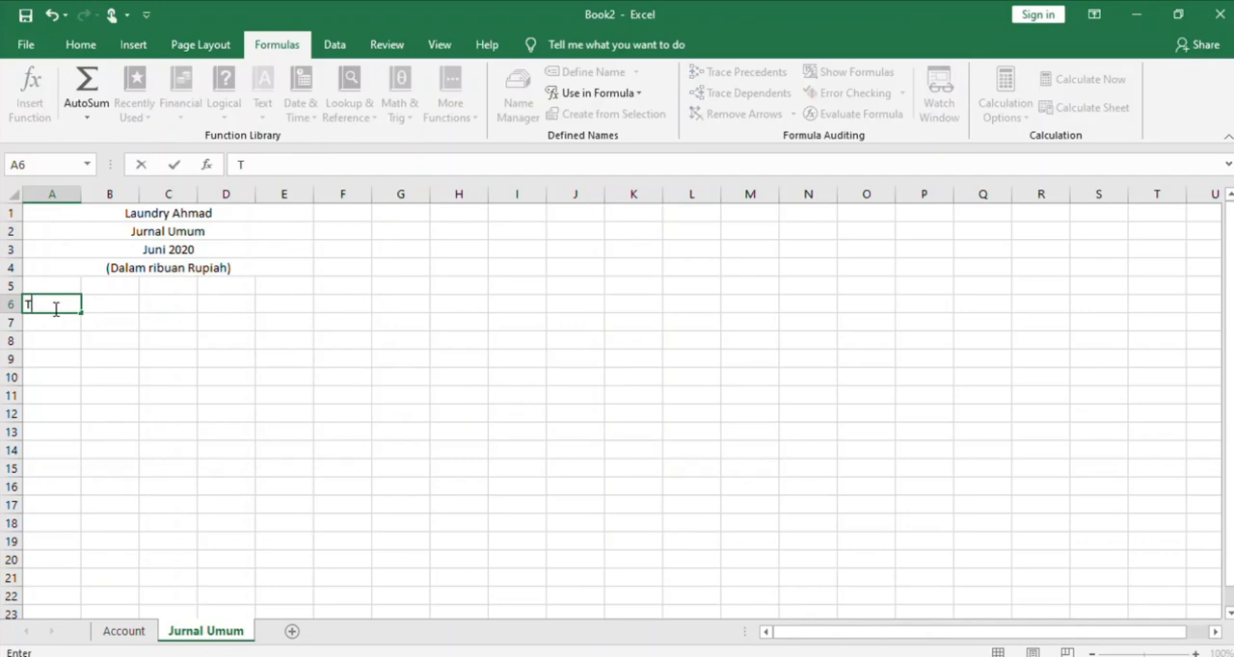
text(anggal)
key(Tab)
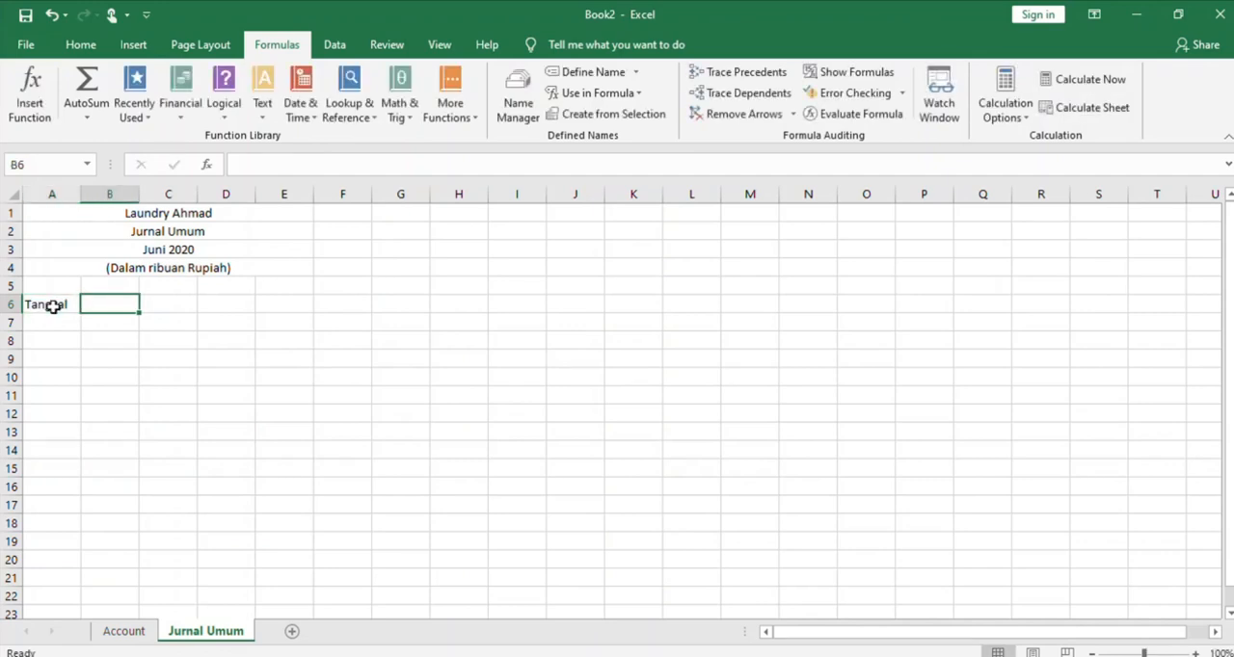
text(Nam)
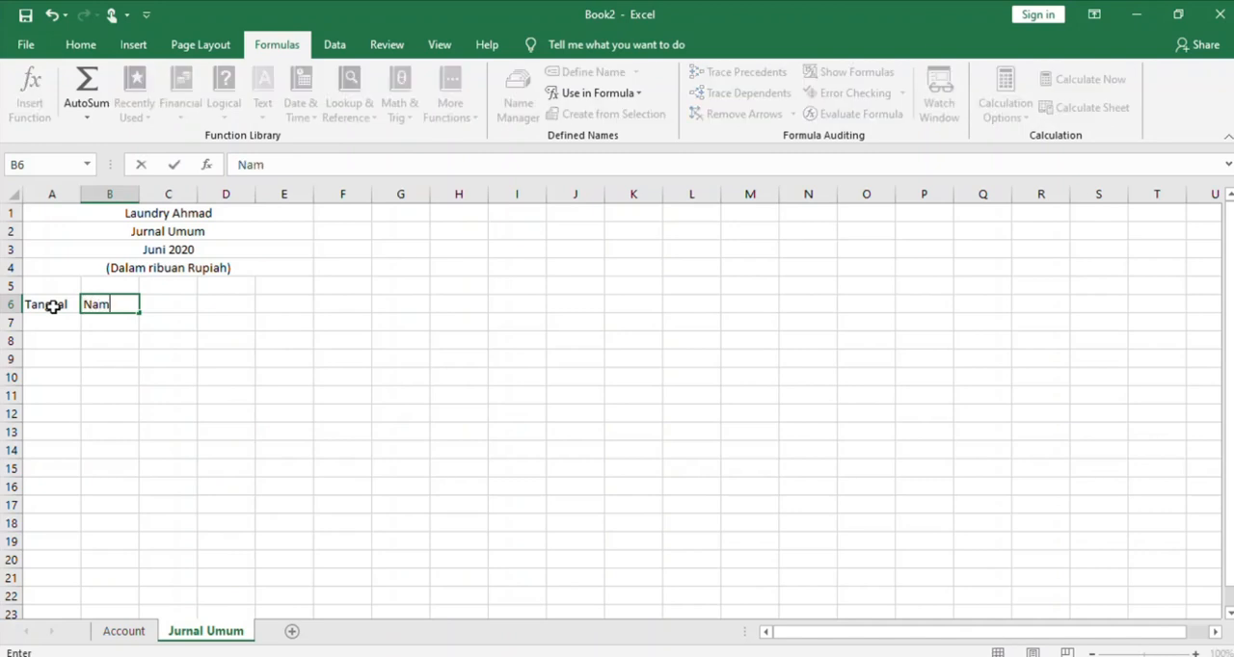
text(a Akun)
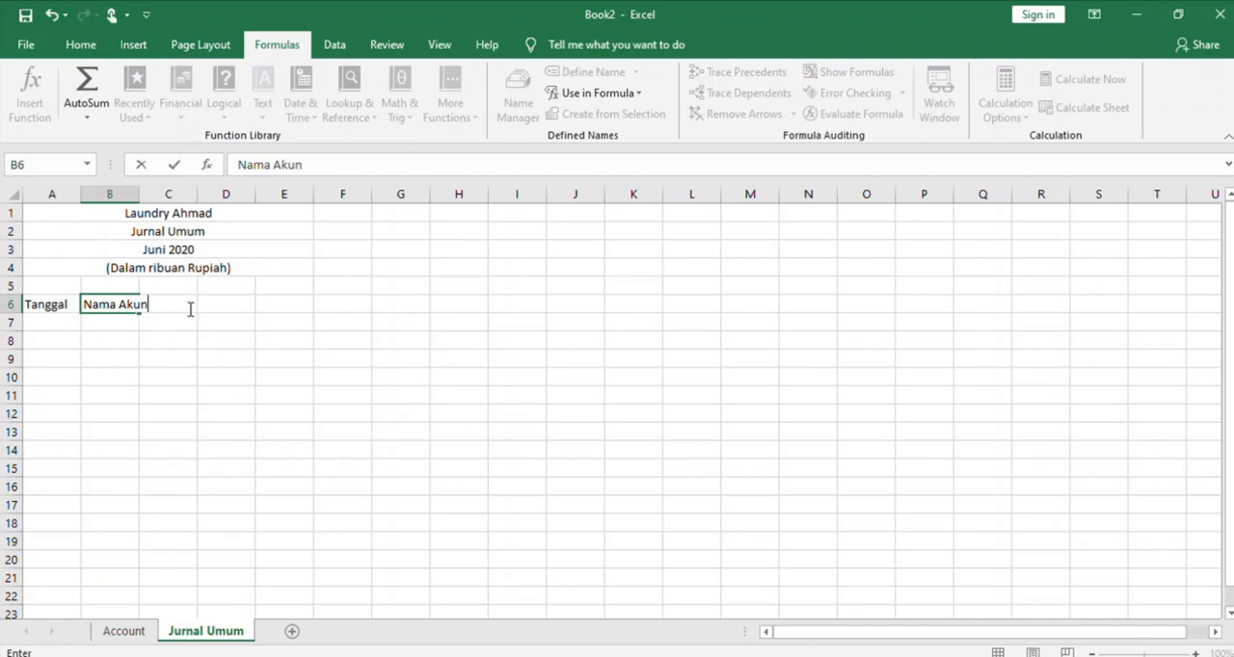
click(218, 337)
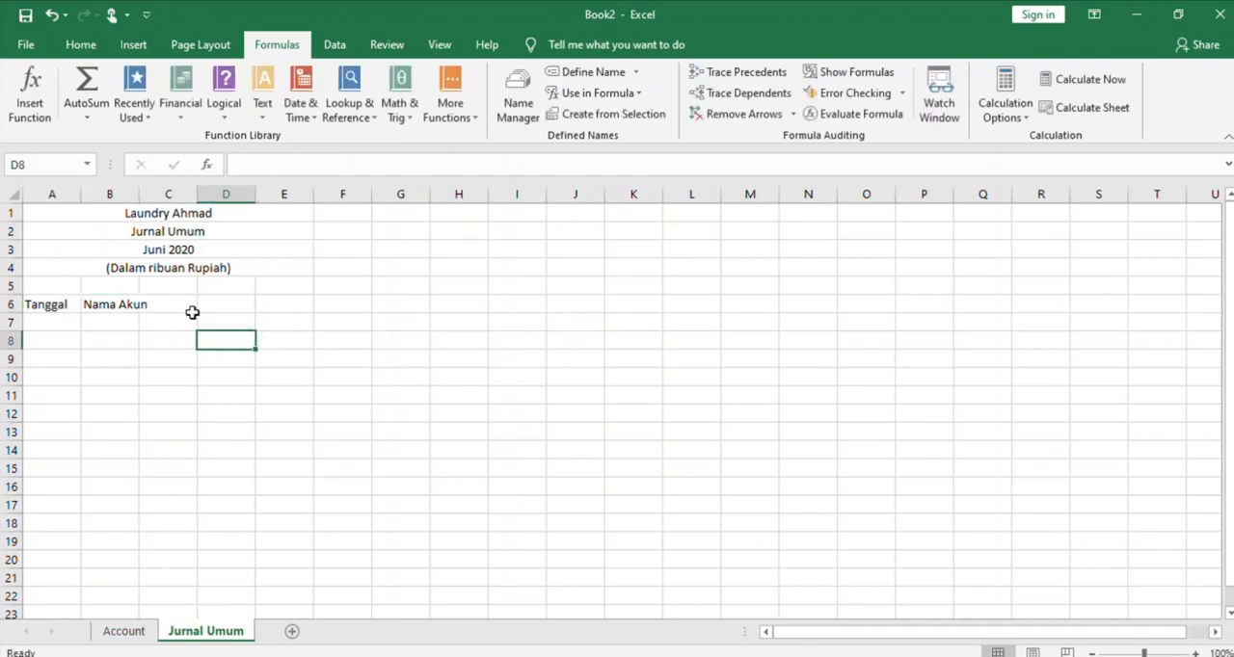
Enter the headings No Akun, Debit and Kredit in C6:E6, and widen columns A and B
click(183, 304)
text(No)
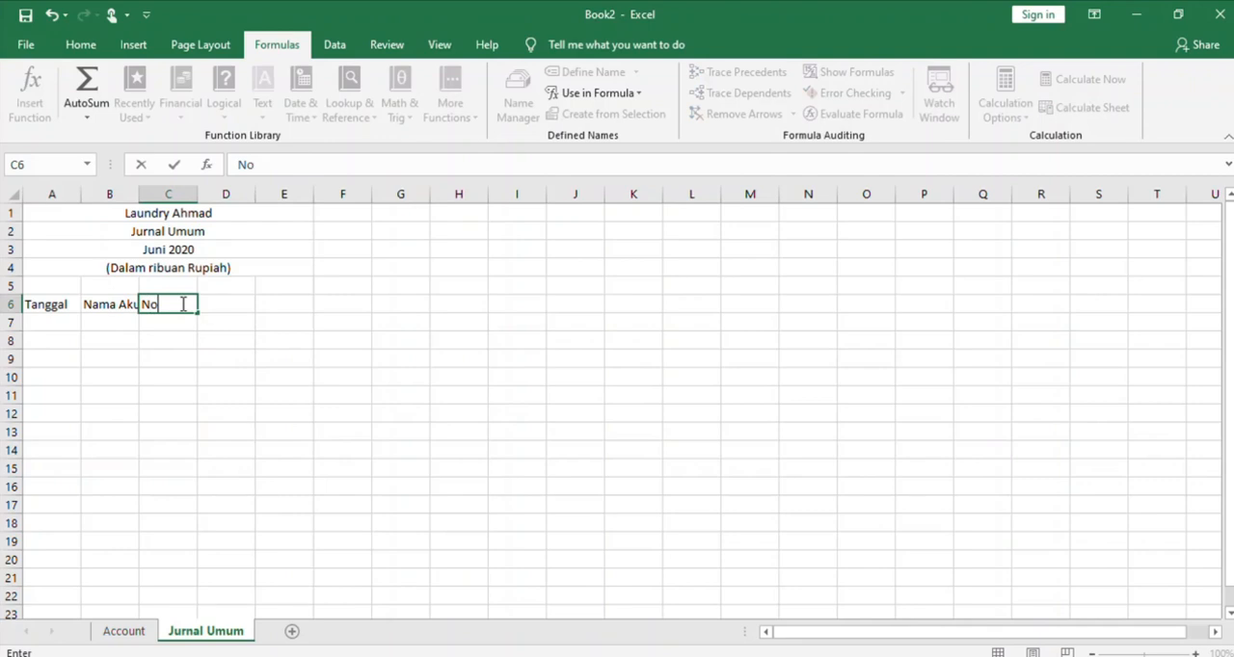
text( Akun)
drag(240, 317, 237, 305)
click(234, 304)
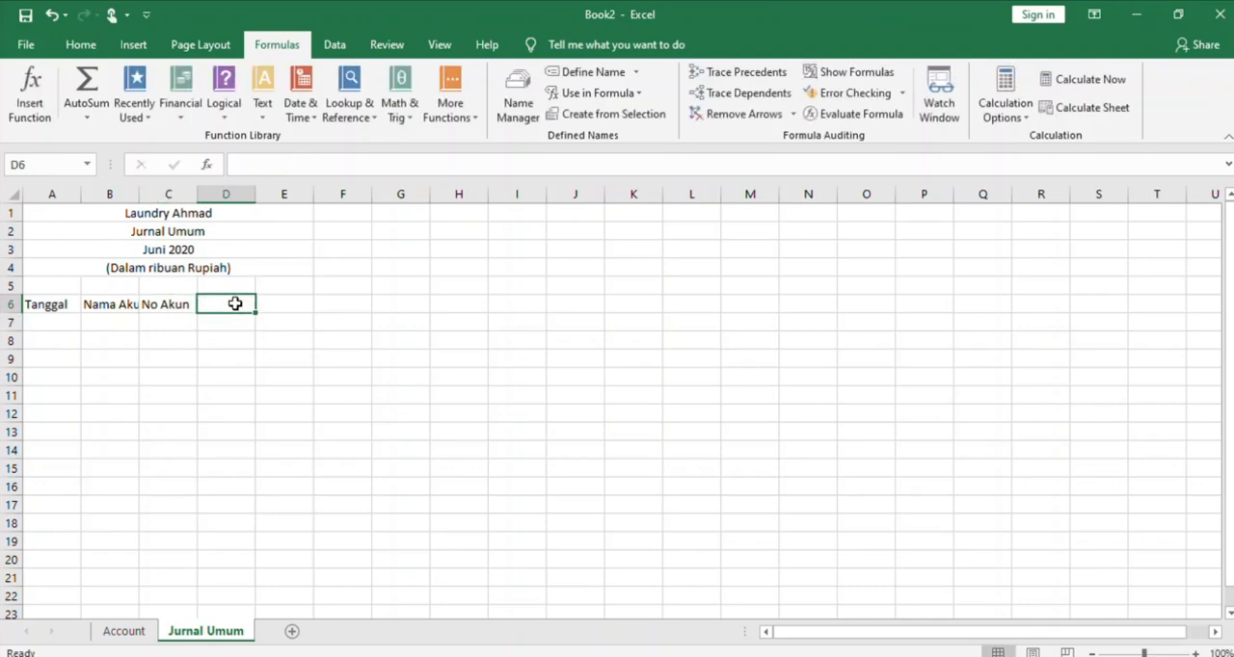
text(e)
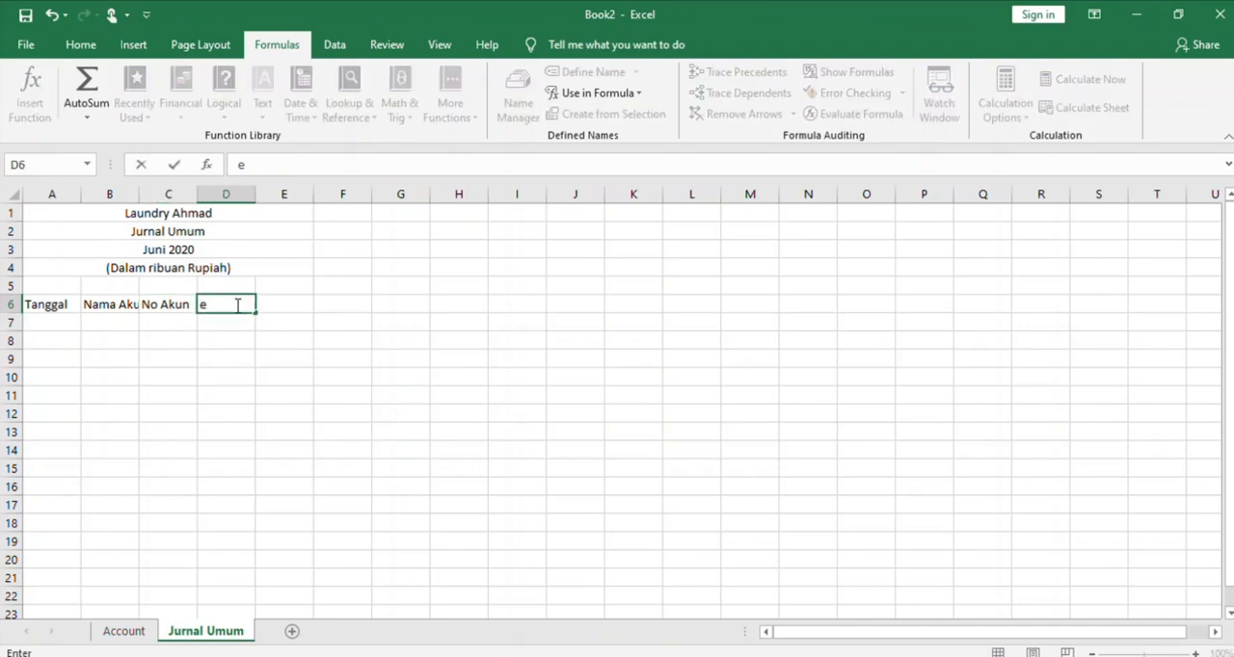
key(BackSpace)
text(Debit)
click(300, 308)
text(Kredit)
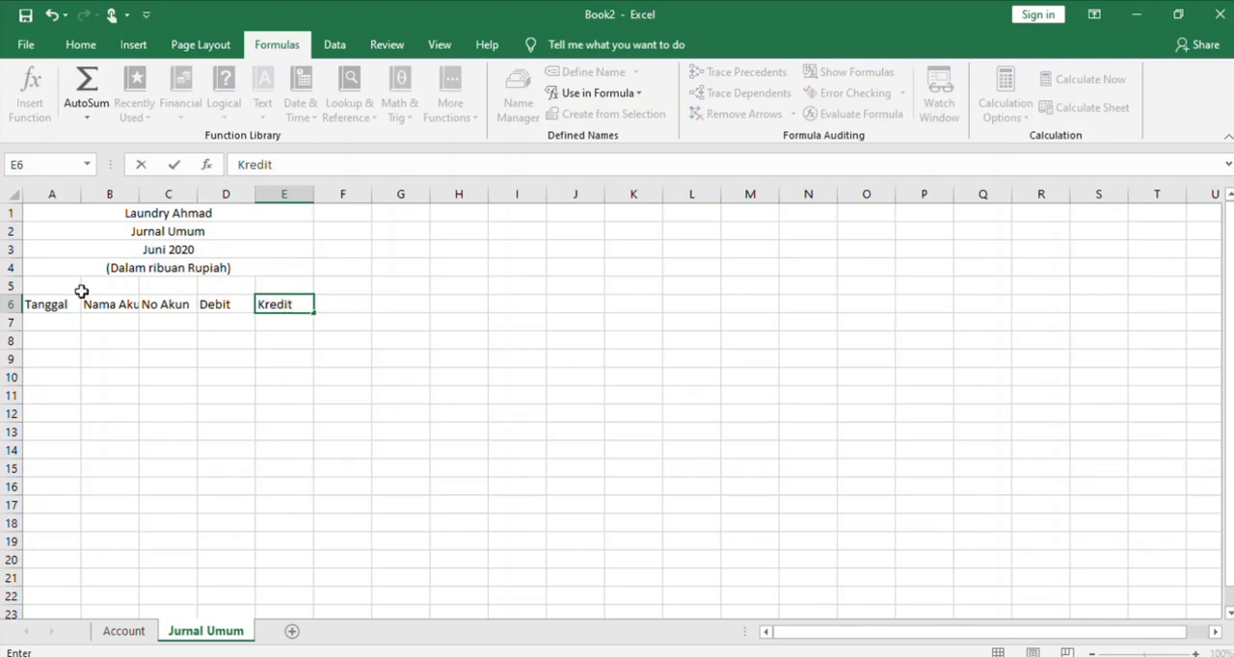
click(64, 338)
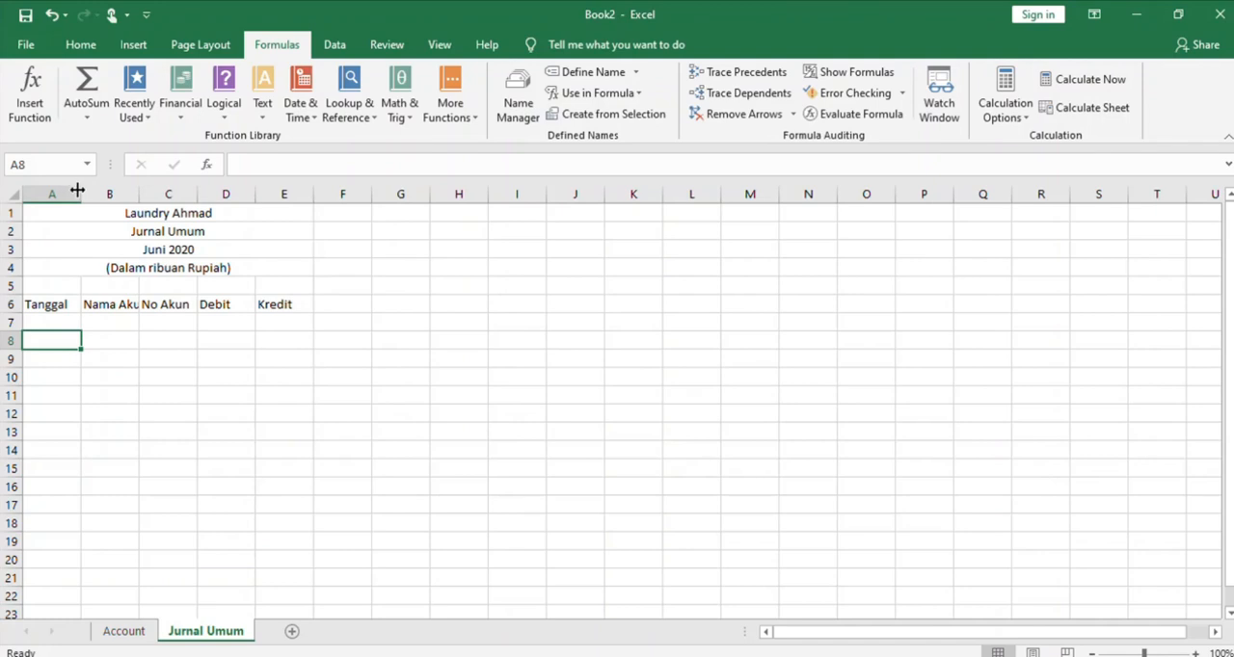
drag(83, 194, 314, 196)
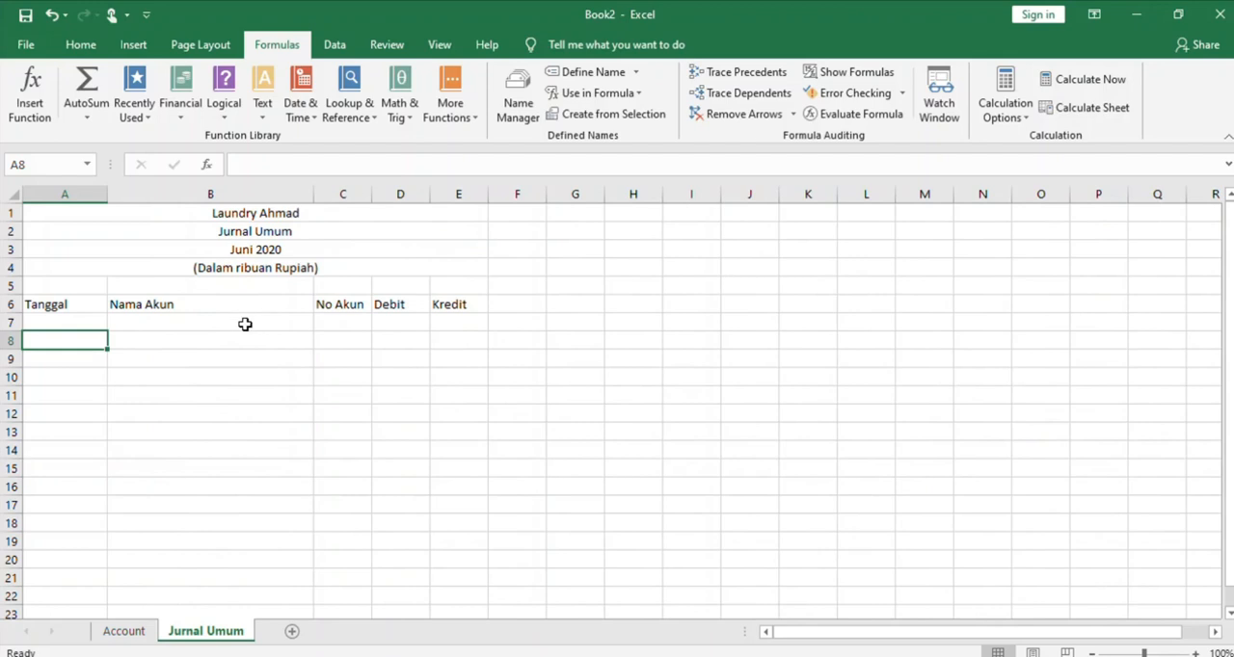
Enter the date 1/06/2020 in cell A7 under Tanggal
click(39, 323)
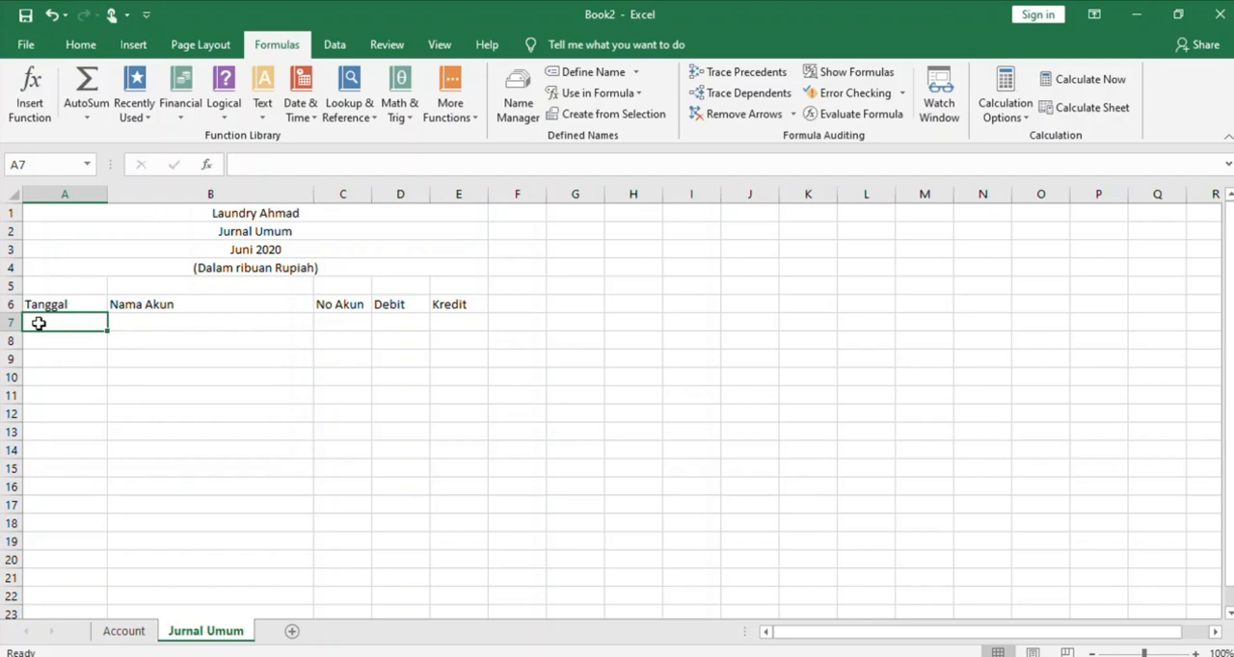
text(1/06)
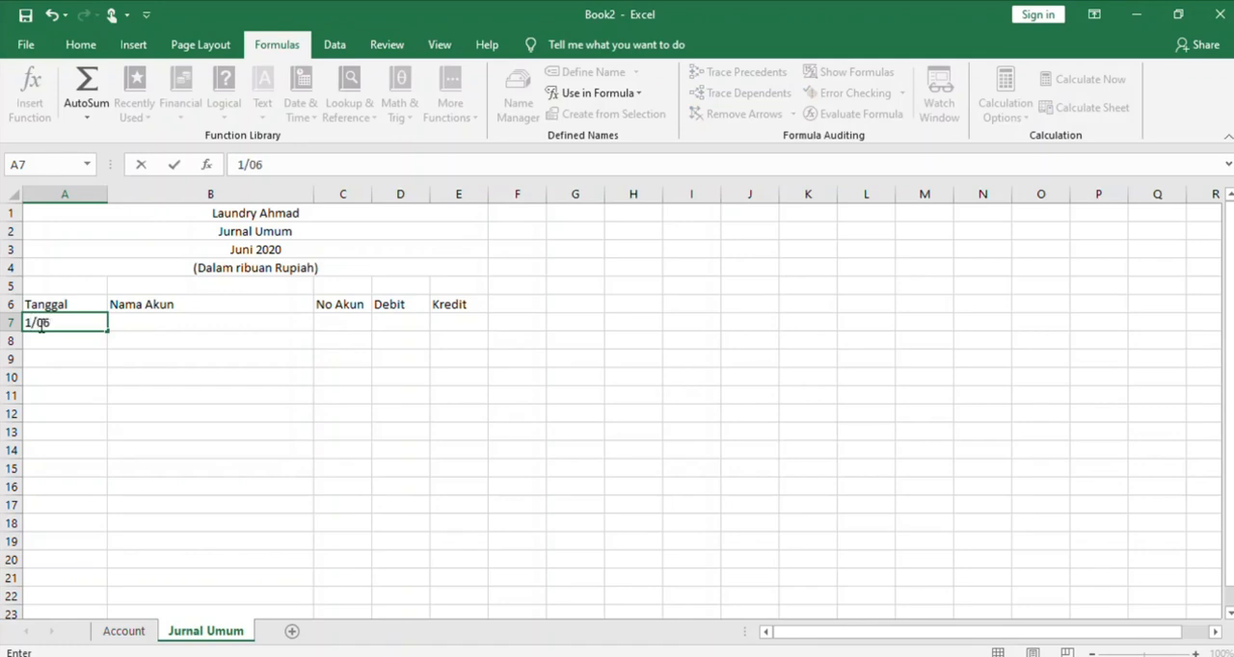
text(/2020)
click(111, 369)
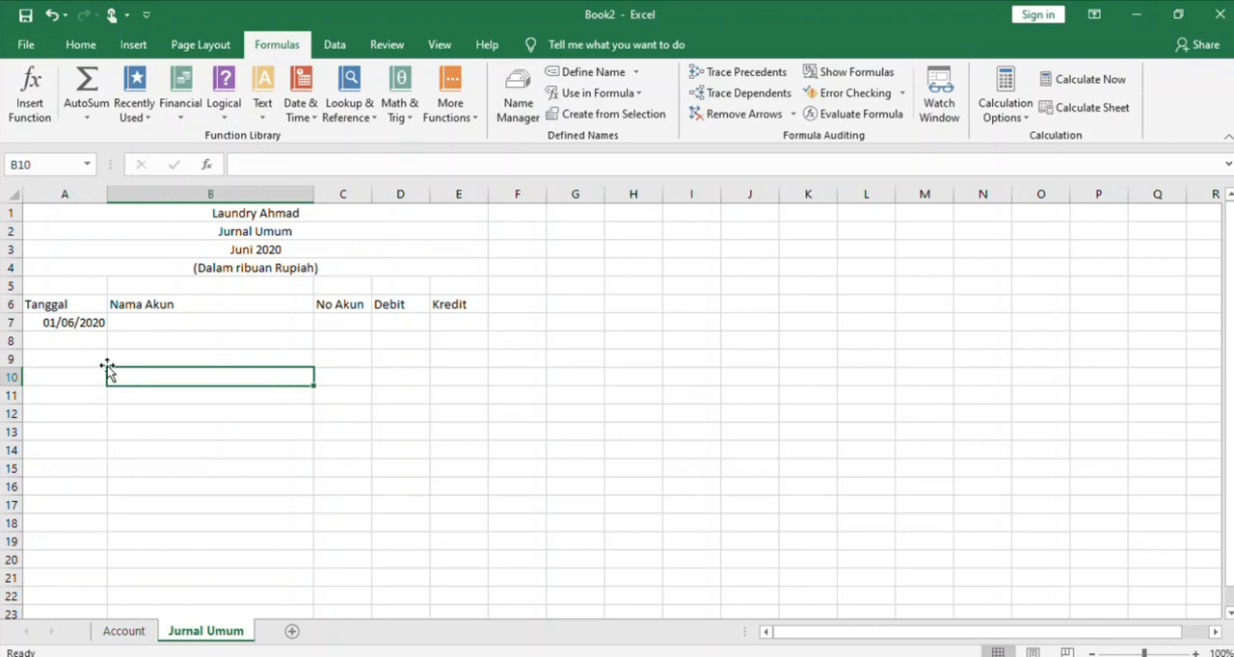
Copy the date from A7 into cell A8
click(75, 323)
key(ctrl+c)
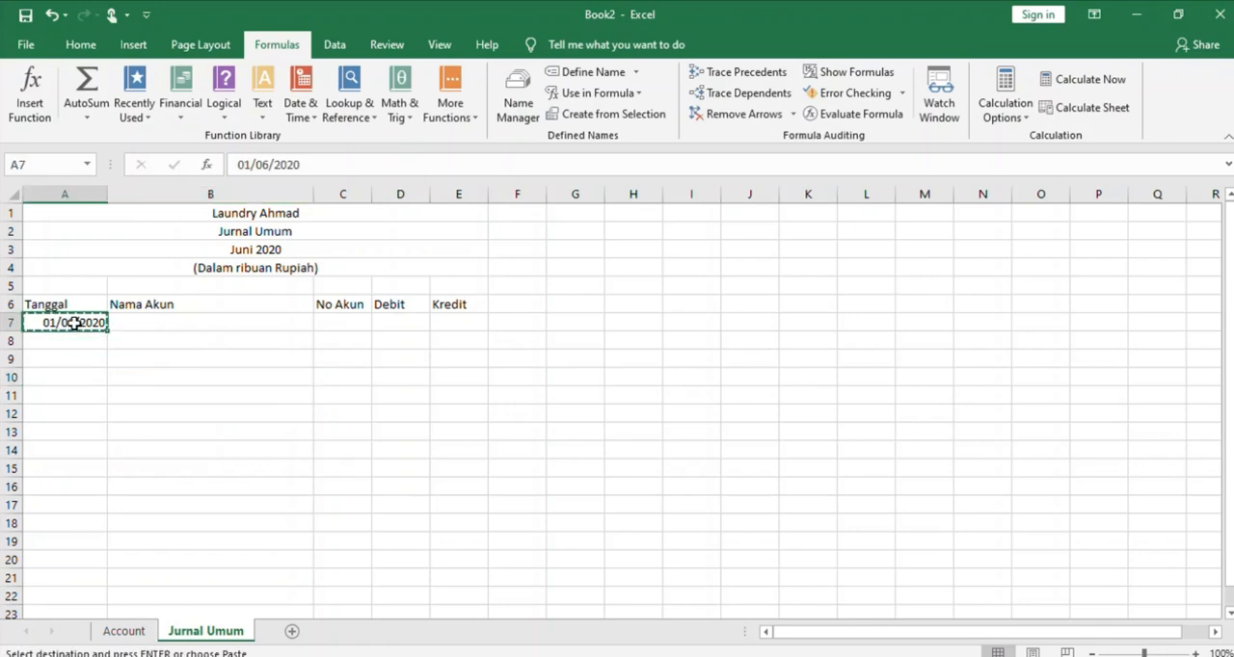
click(74, 340)
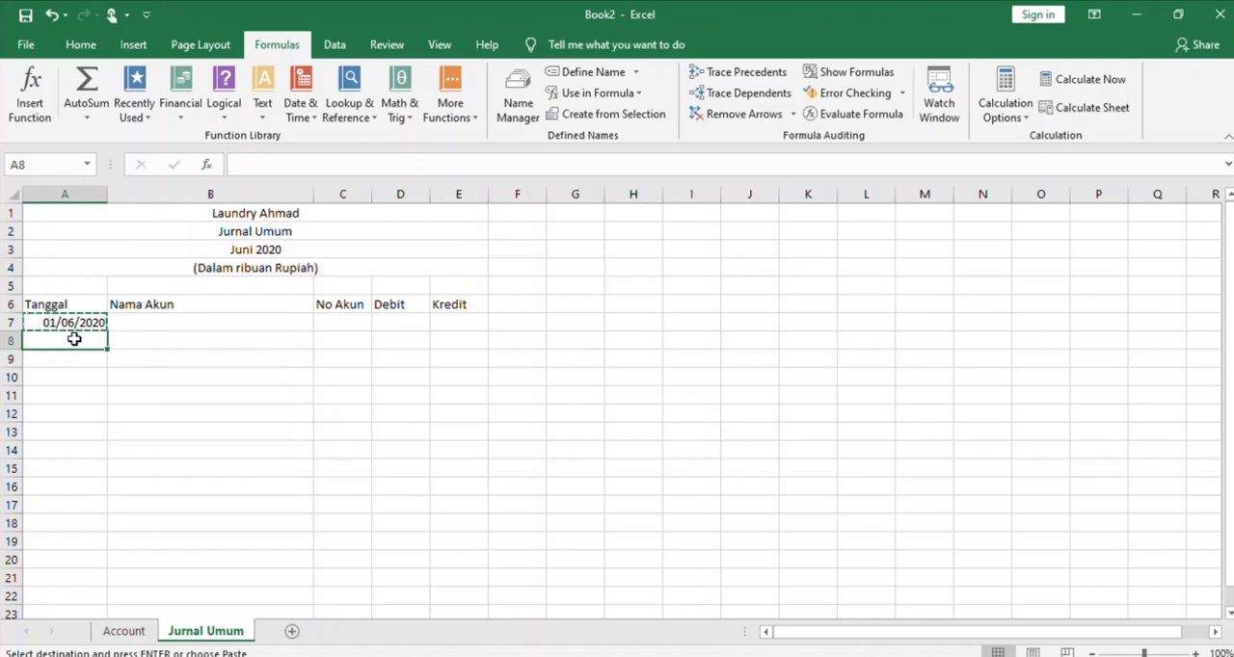
key(ctrl+v)
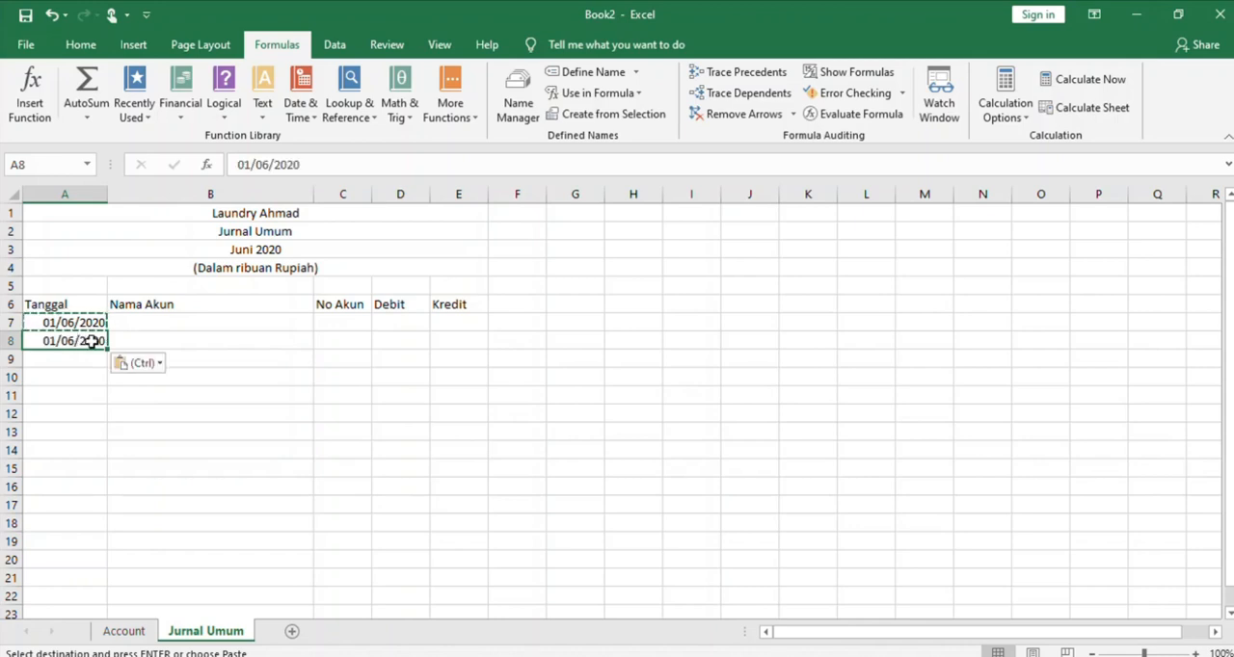
Fill the date 01/06/2020 from A7:A8 down the Tanggal column to row 166
drag(94, 321, 104, 490)
mouse_move(77, 470)
mouse_down()
mouse_move(91, 546)
mouse_move(77, 437)
mouse_up()
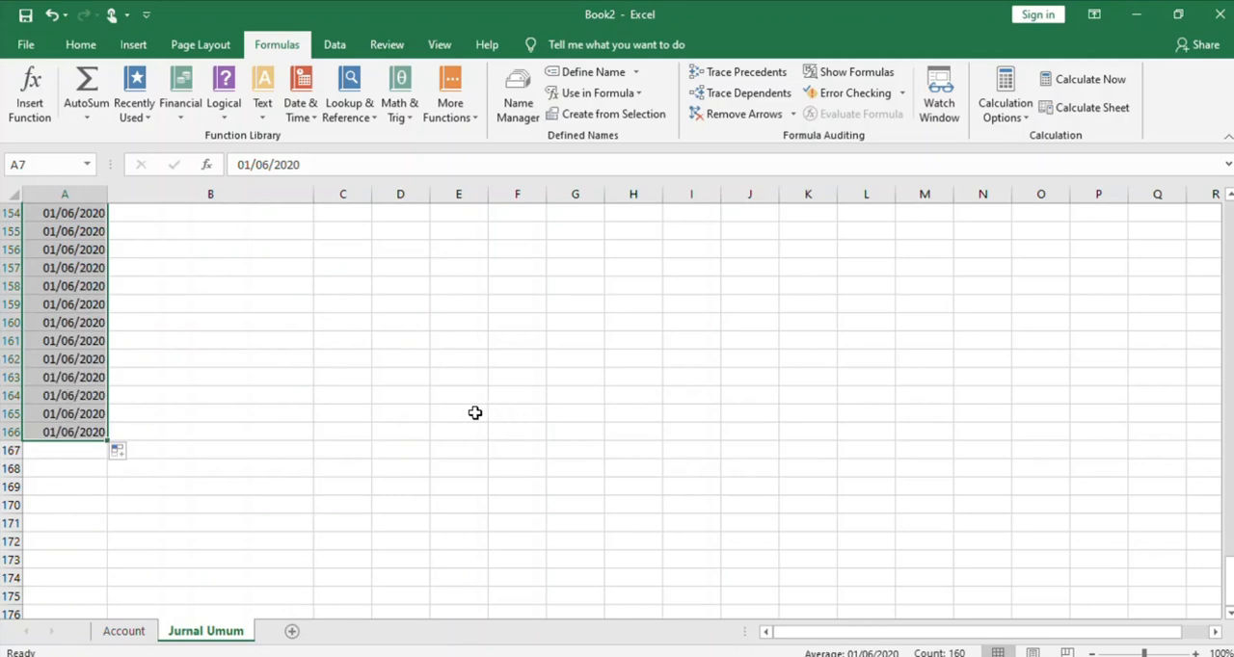
key(ctrl+Up)
key(ctrl+Up)
key(ctrl+Up)
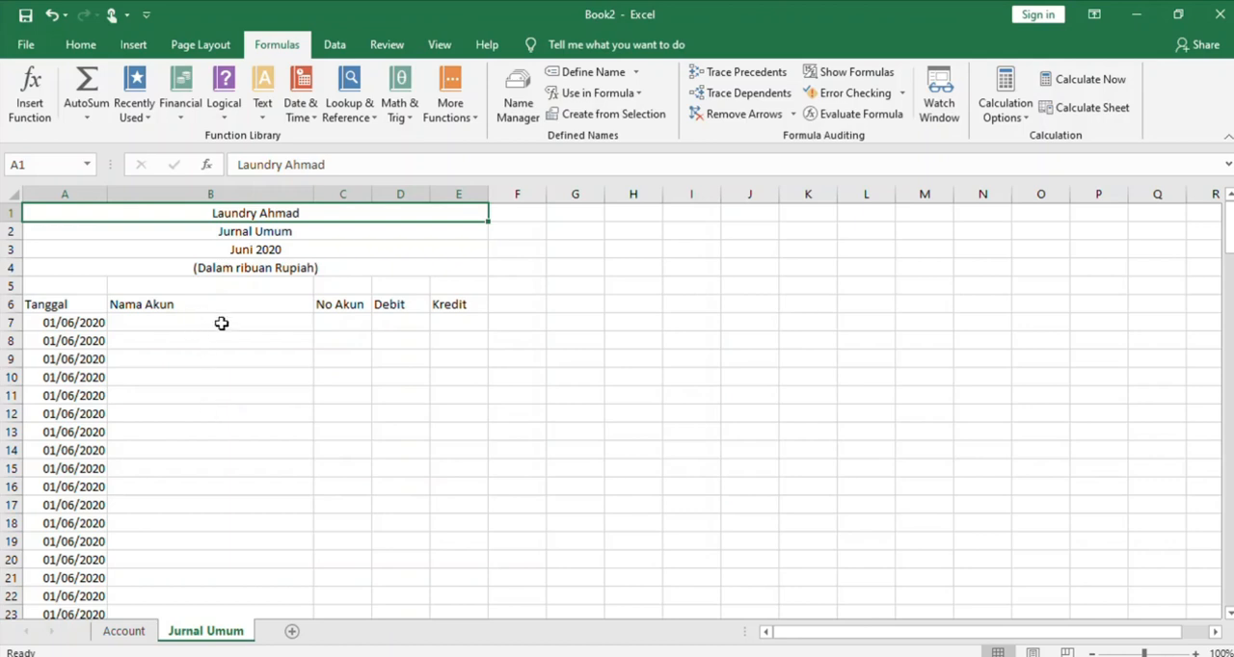
Start a VLOOKUP formula in B7 under Nama Akun, using C7 as the lookup value
click(285, 321)
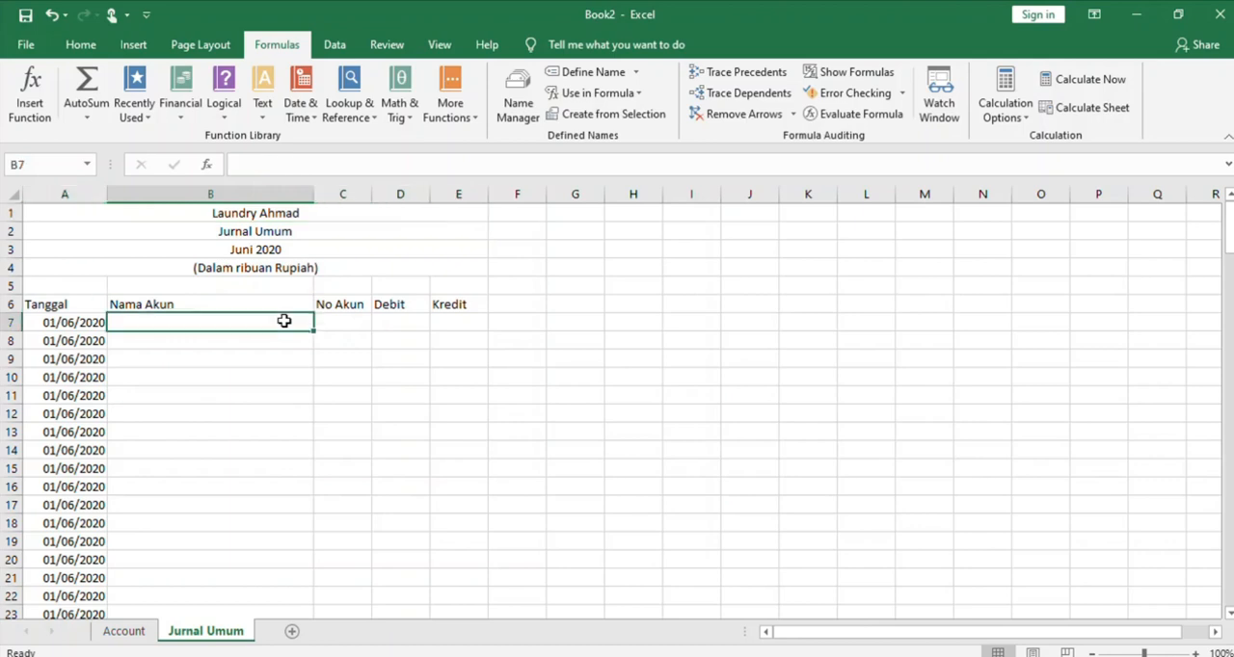
text(=v)
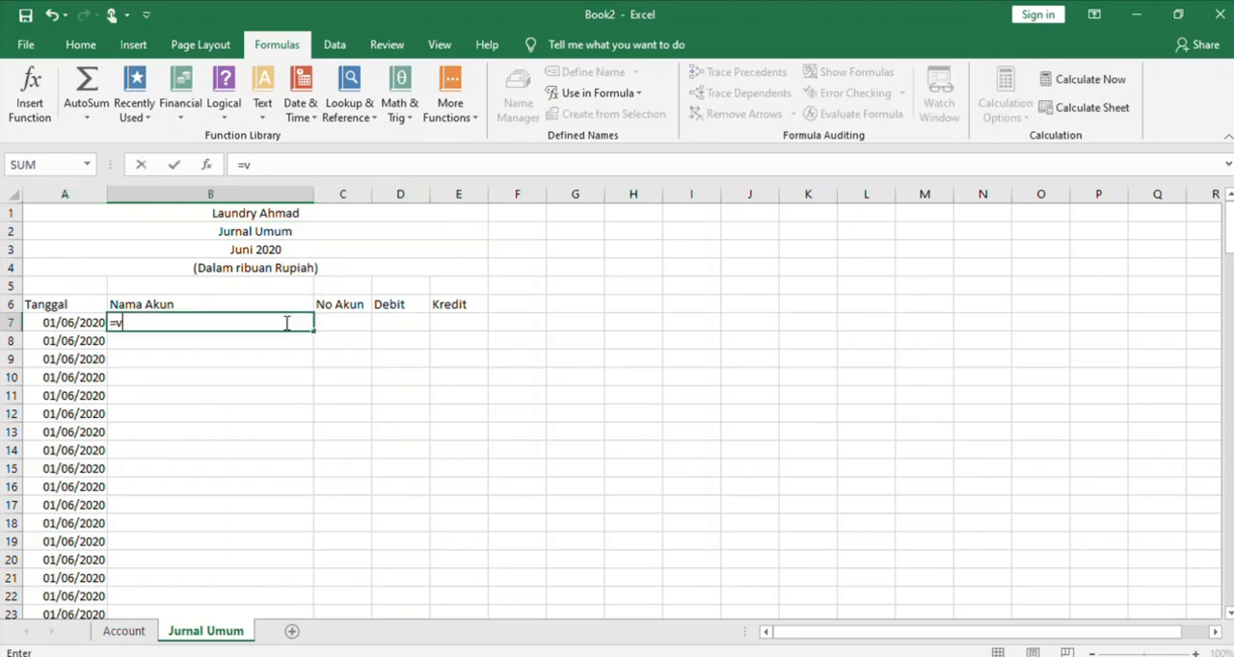
text(lo)
double_click(144, 342)
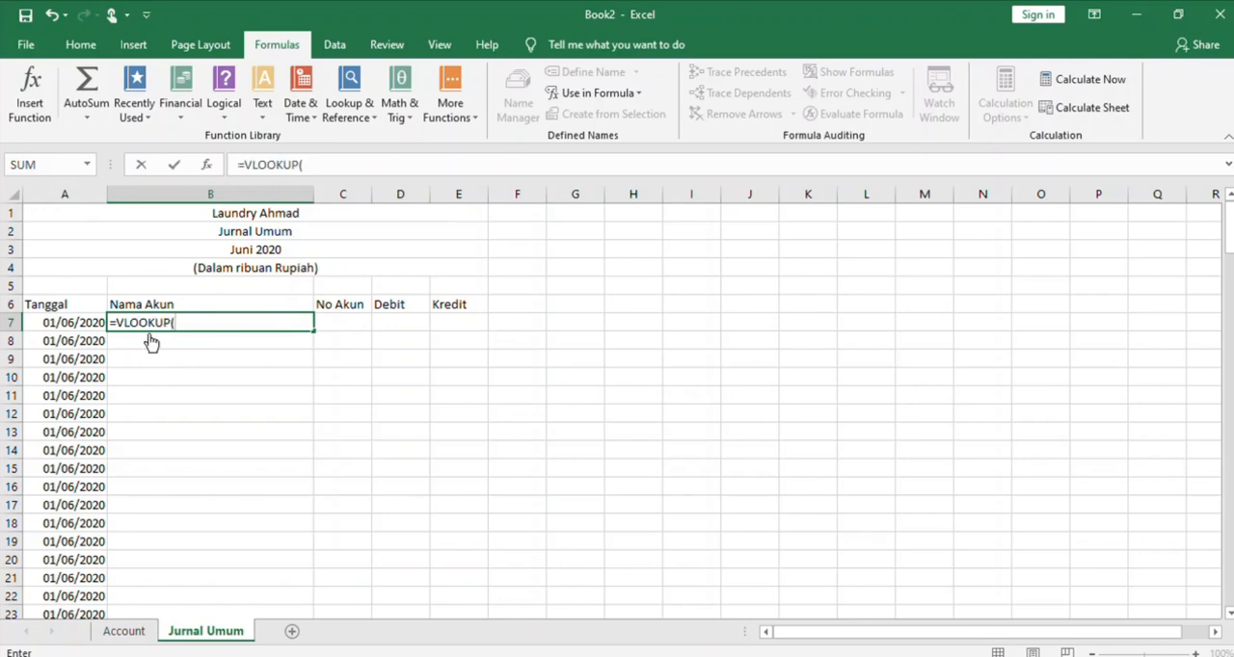
click(336, 325)
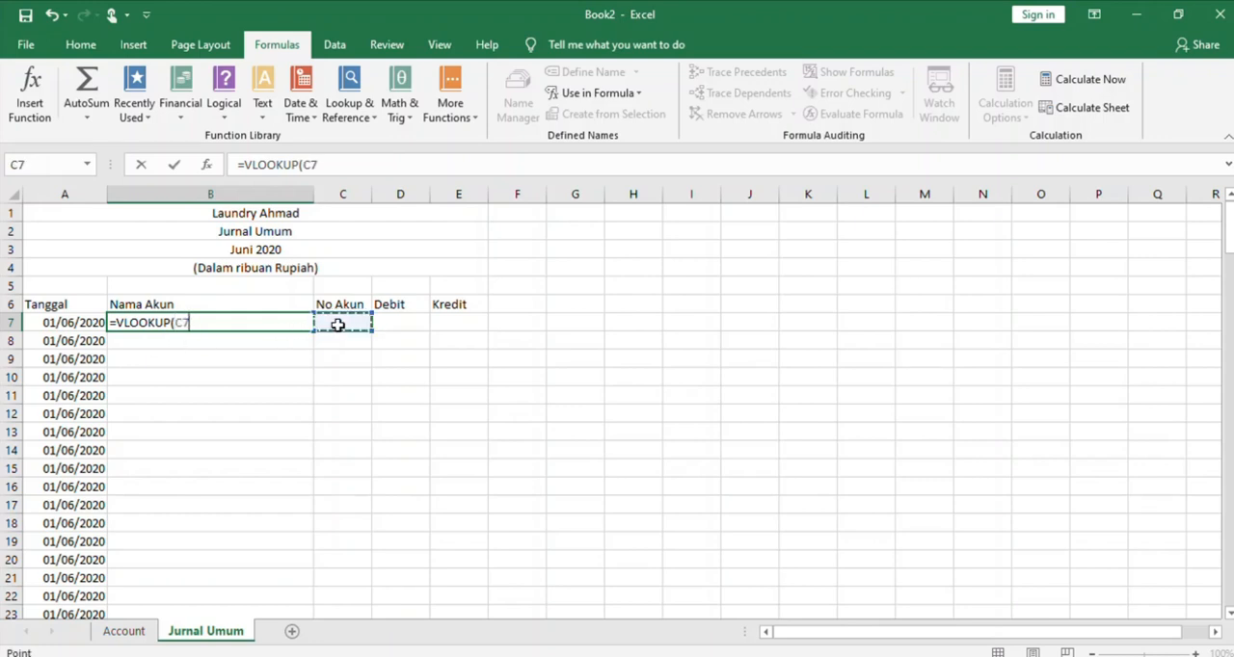
text(;)
Complete the B7 formula as =VLOOKUP(C7;Account;2;0), using the named Account range as the lookup table
click(125, 631)
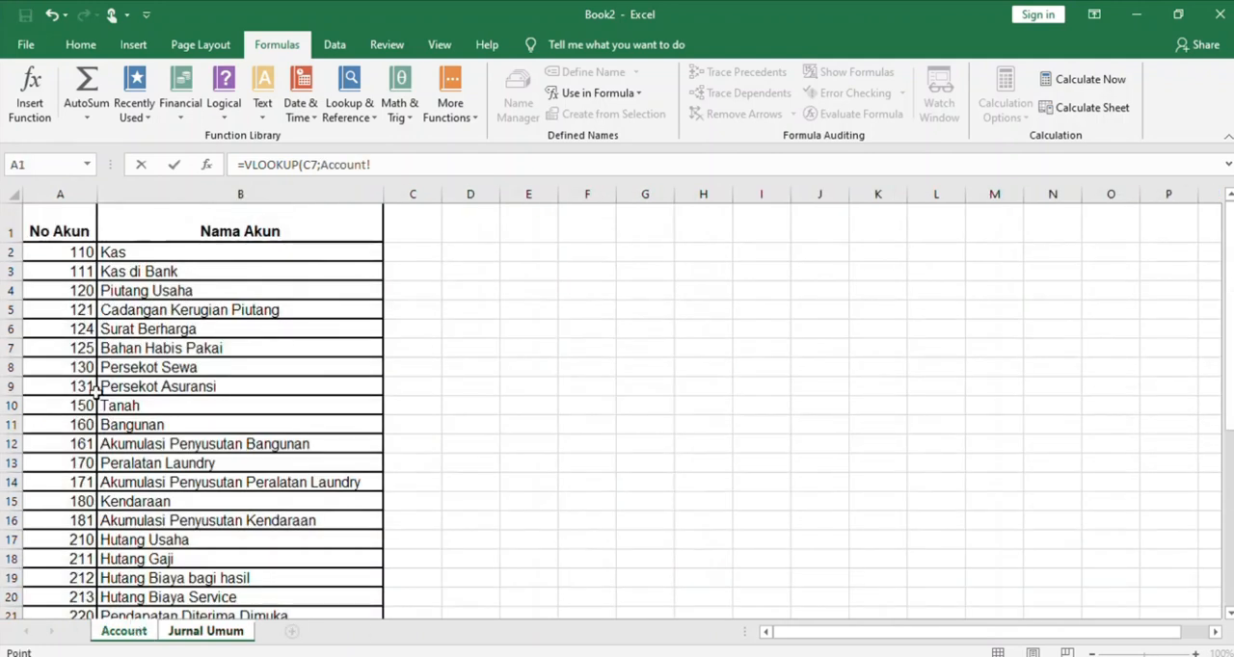
click(65, 252)
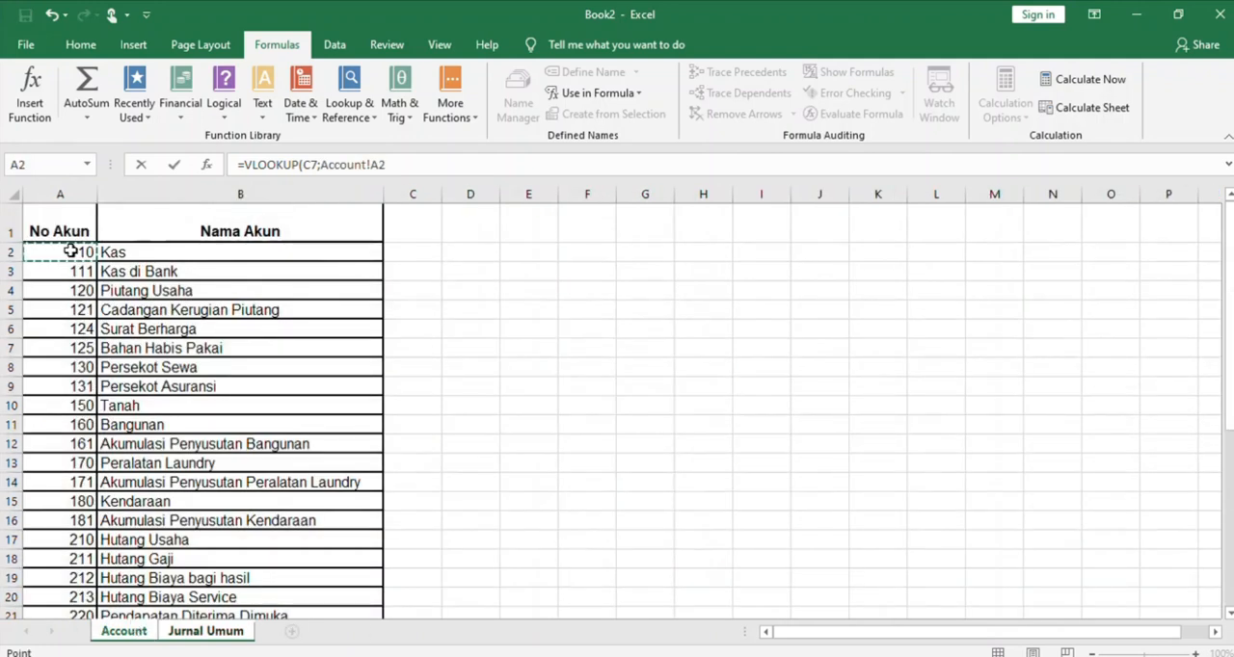
click(375, 165)
key(BackSpace)
text(;)
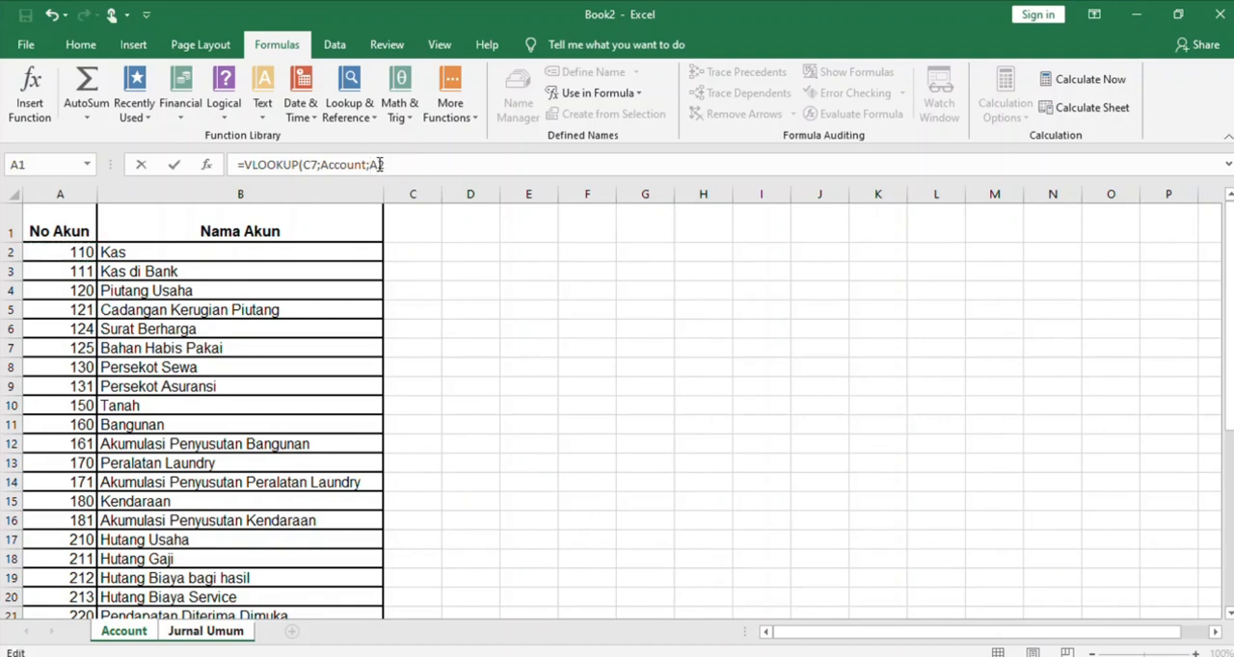
key(Delete)
text(;)
key(BackSpace)
text(0)
key(Return)
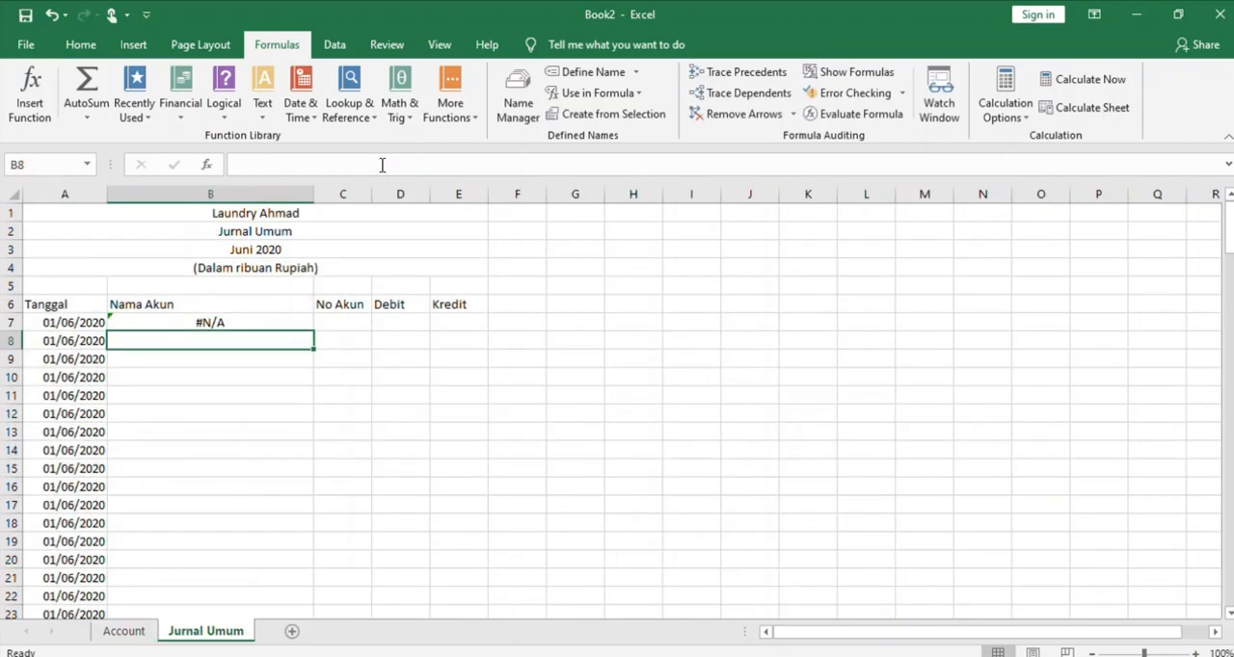
Enter account number 110 in C7 to test the lookup formula
click(362, 325)
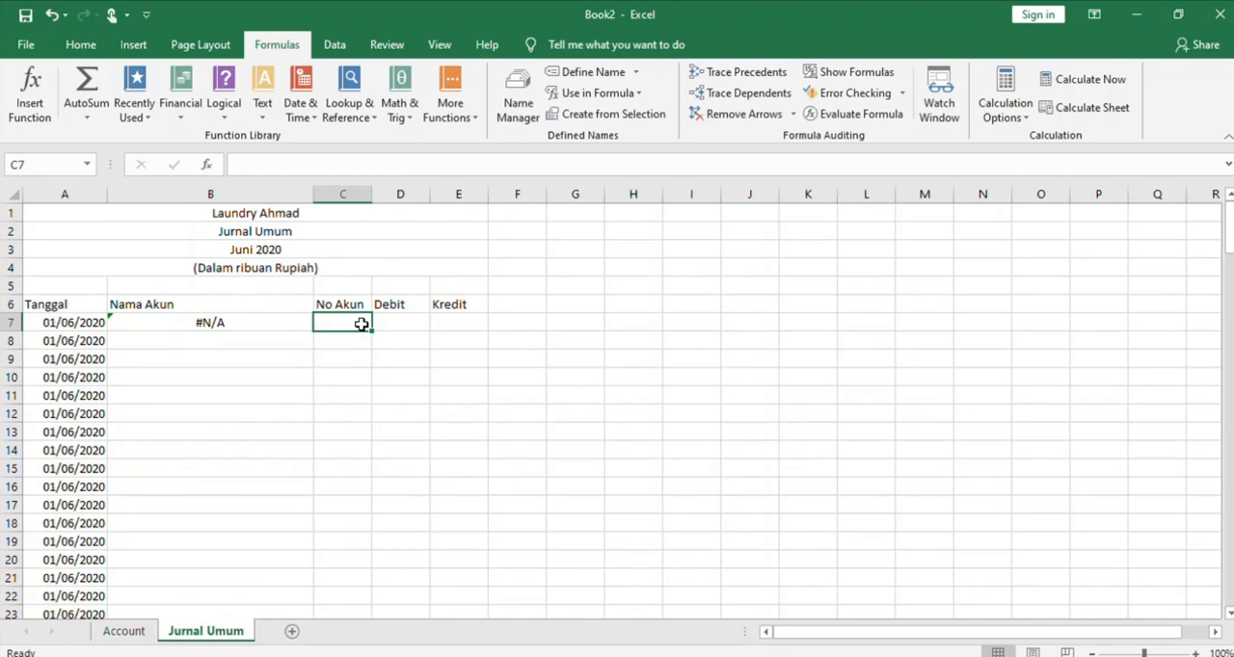
drag(361, 325, 334, 322)
text(110)
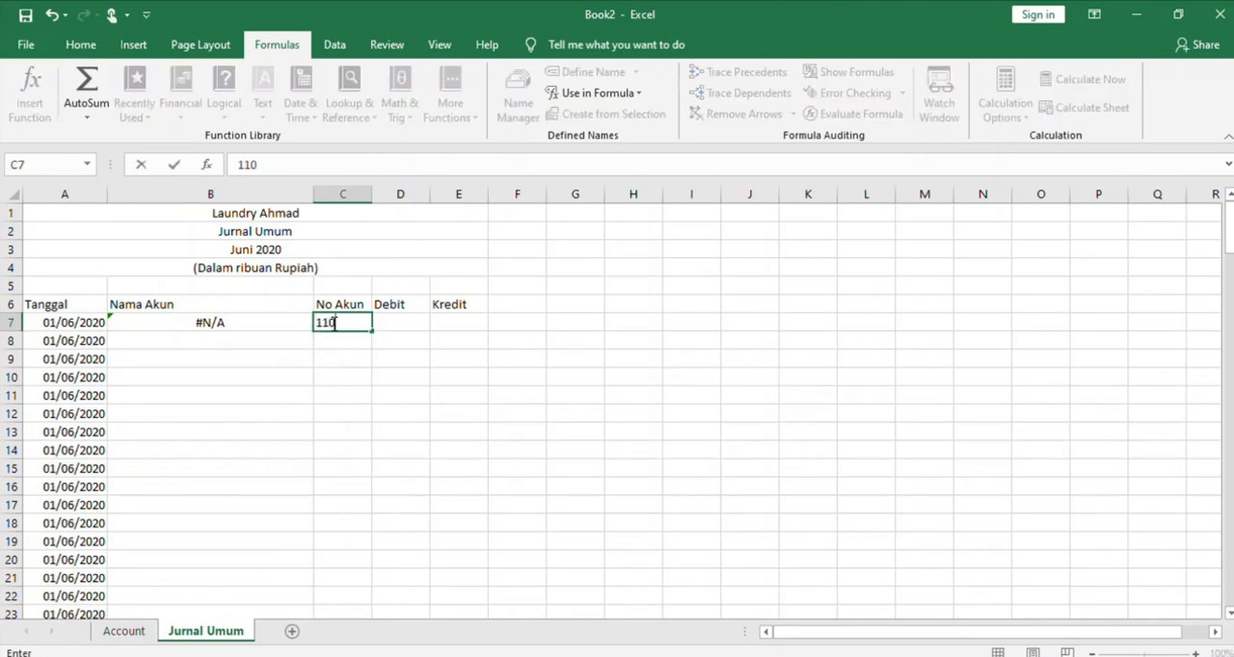
key(Return)
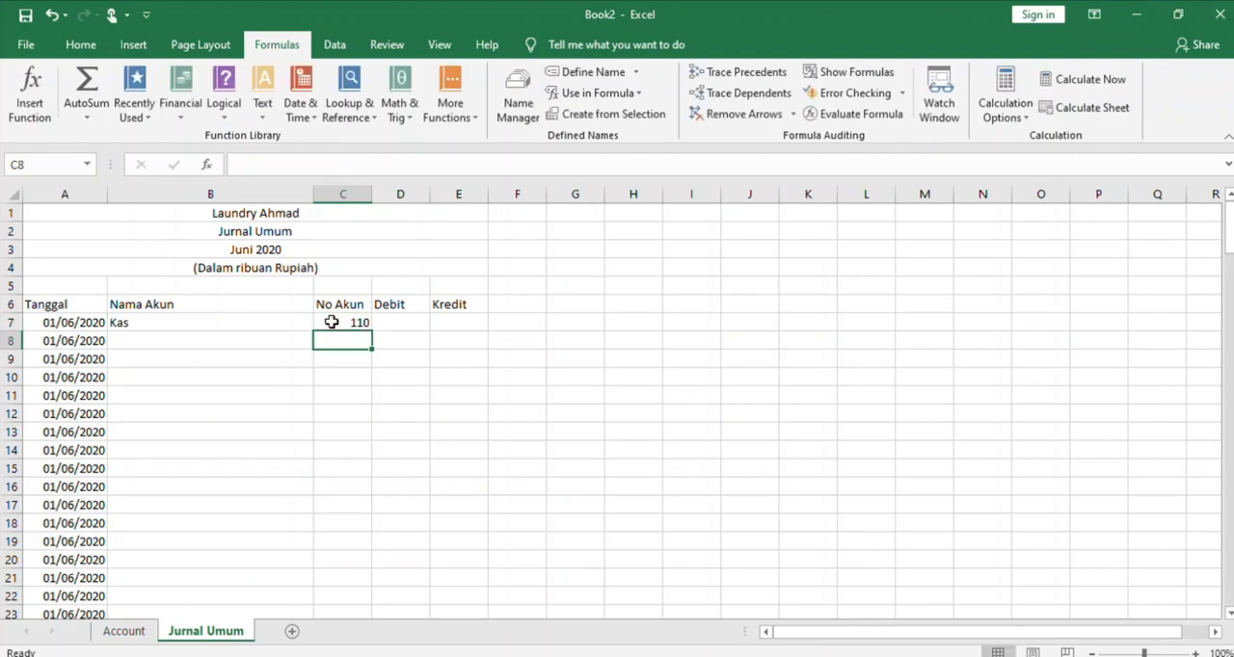
Fill the VLOOKUP formula from B7 down the Nama Akun column to row 71, and return to the first journal rows
click(274, 325)
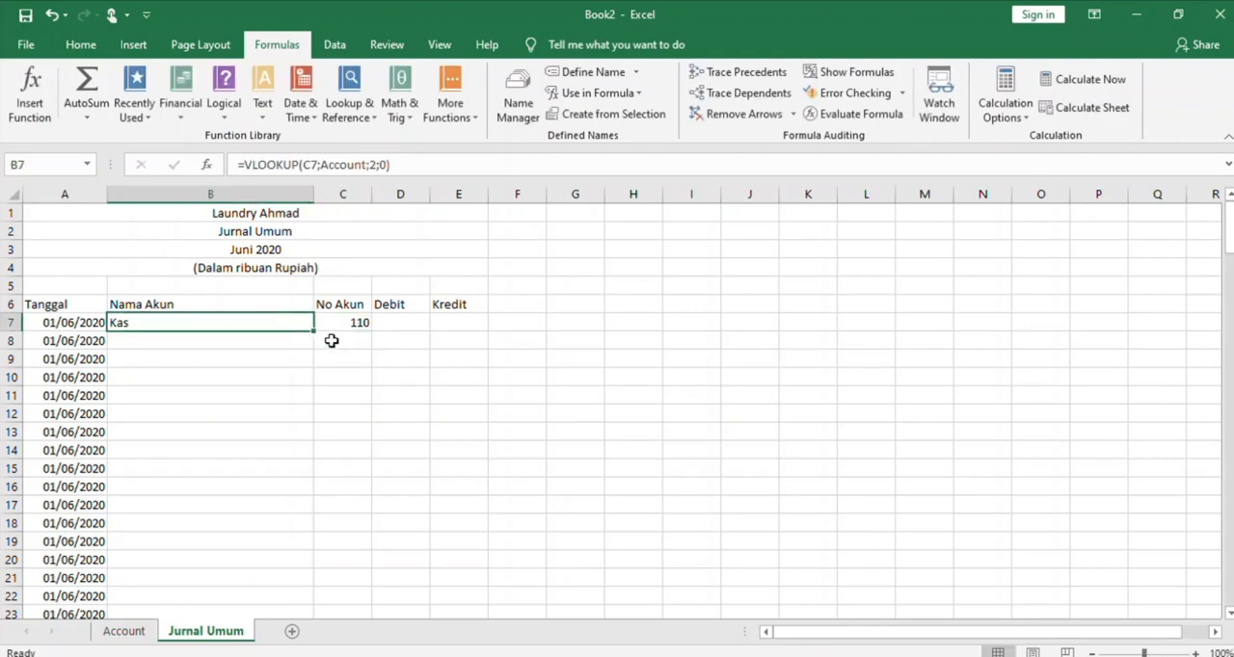
mouse_move(313, 331)
mouse_down()
mouse_move(294, 624)
mouse_move(279, 559)
mouse_move(285, 632)
mouse_move(267, 617)
mouse_move(262, 586)
mouse_move(279, 631)
mouse_move(265, 575)
mouse_up()
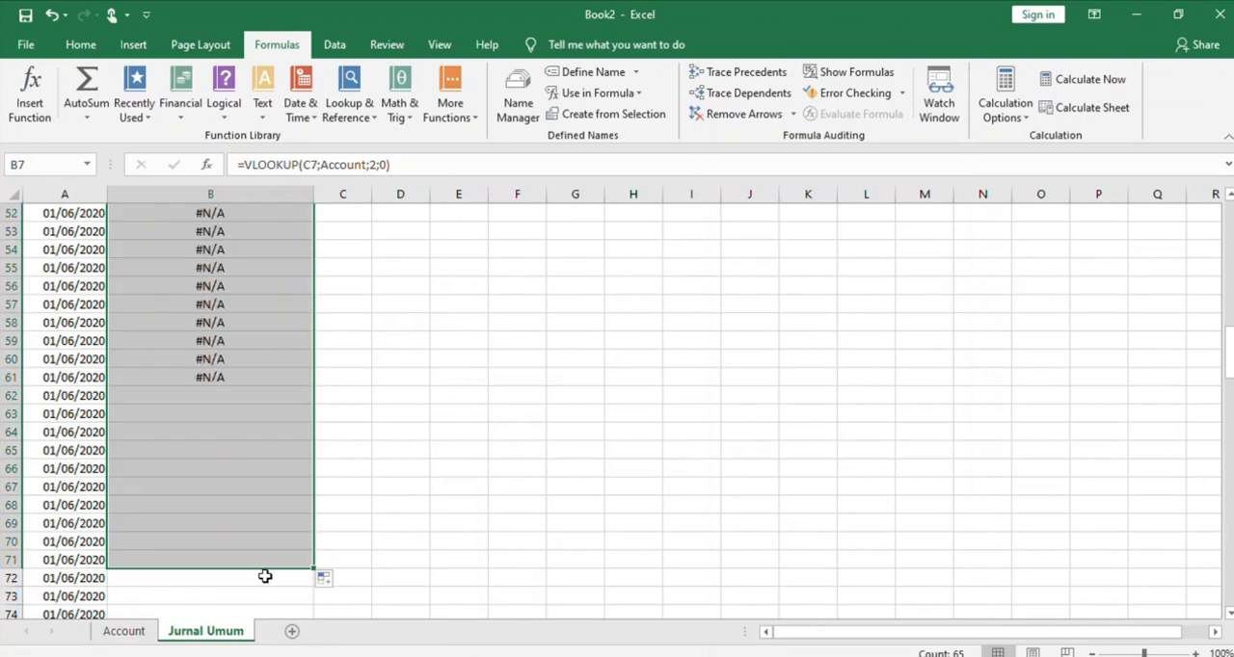
click(438, 431)
key(Up)
key(Up)
key(Up)
key(Up)
key(Up)
key(Up)
key(Up)
key(Up)
key(Up)
key(Up)
key(Up)
key(Up)
key(Up)
key(Up)
key(Up)
key(Up)
key(Up)
key(Up)
key(Up)
key(Up)
key(Up)
key(Up)
key(Up)
key(Up)
key(Up)
key(Up)
key(Up)
key(Up)
key(Up)
key(Up)
key(Up)
key(Up)
key(Up)
key(Up)
key(Up)
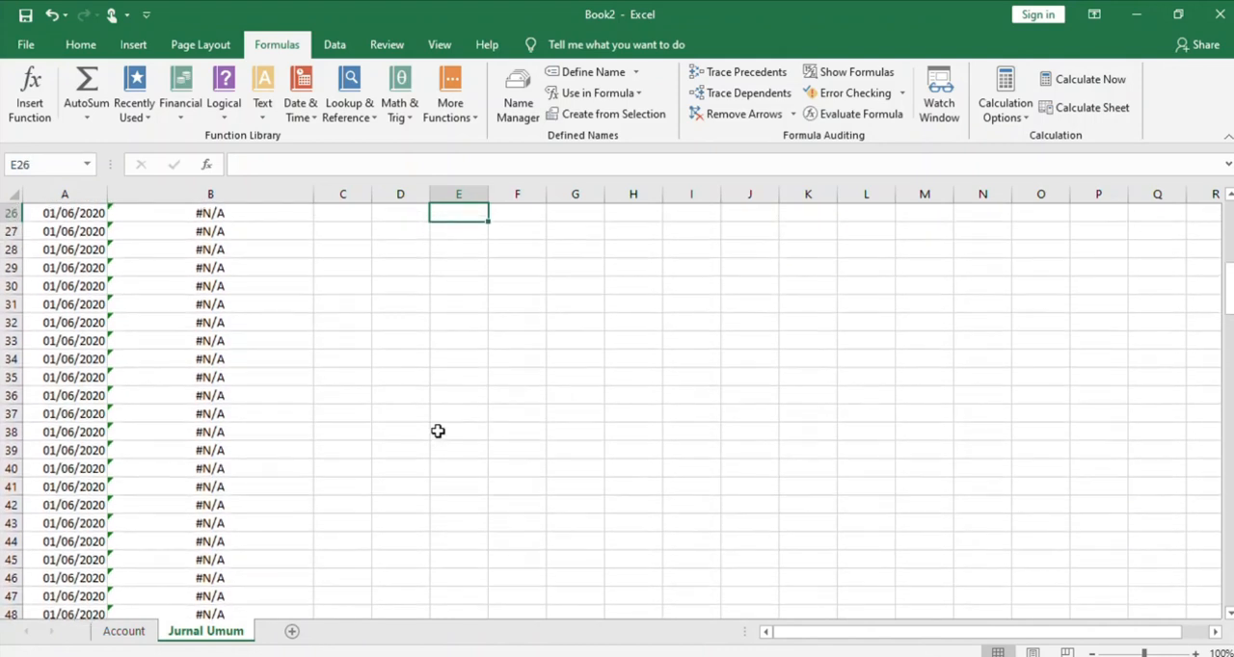
key(Up)
key(Up)
key(Up)
key(Up)
key(Up)
key(Up)
key(Up)
key(Up)
key(Up)
key(Up)
key(Up)
key(Up)
key(Up)
key(Up)
key(Up)
key(Up)
key(Up)
key(Up)
key(Up)
key(Up)
key(Up)
key(Up)
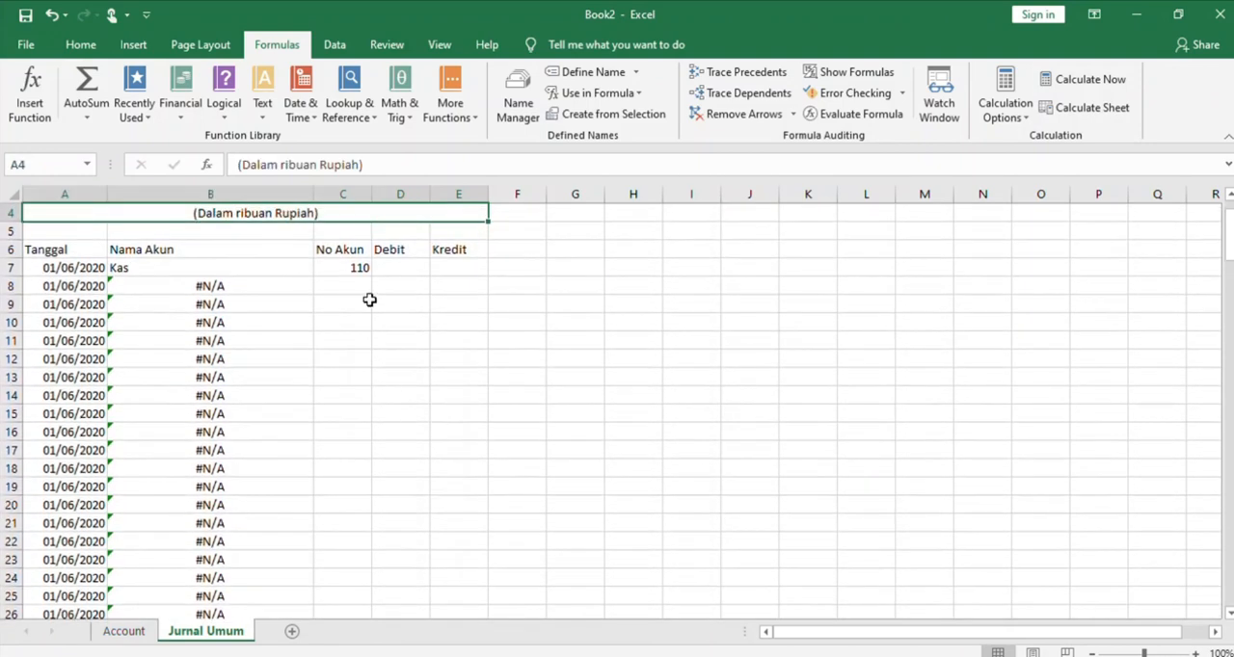
click(392, 283)
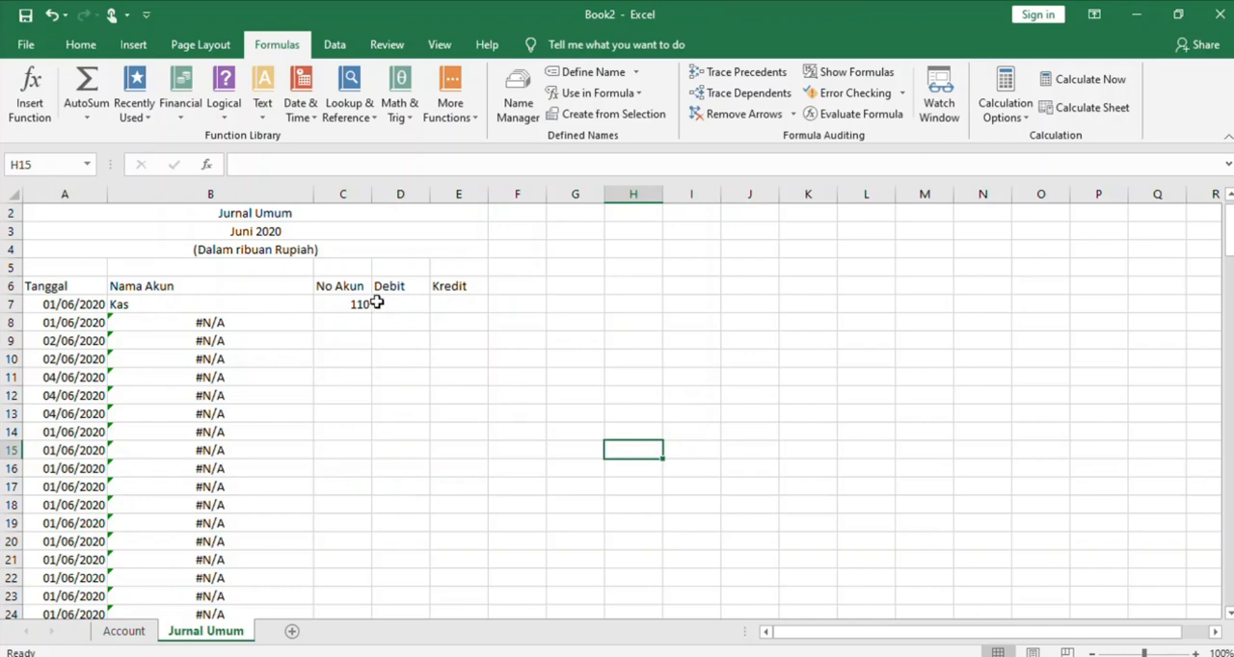
Enter a debit of 12.500 in D7 and change the account number in C7 to 170
click(410, 308)
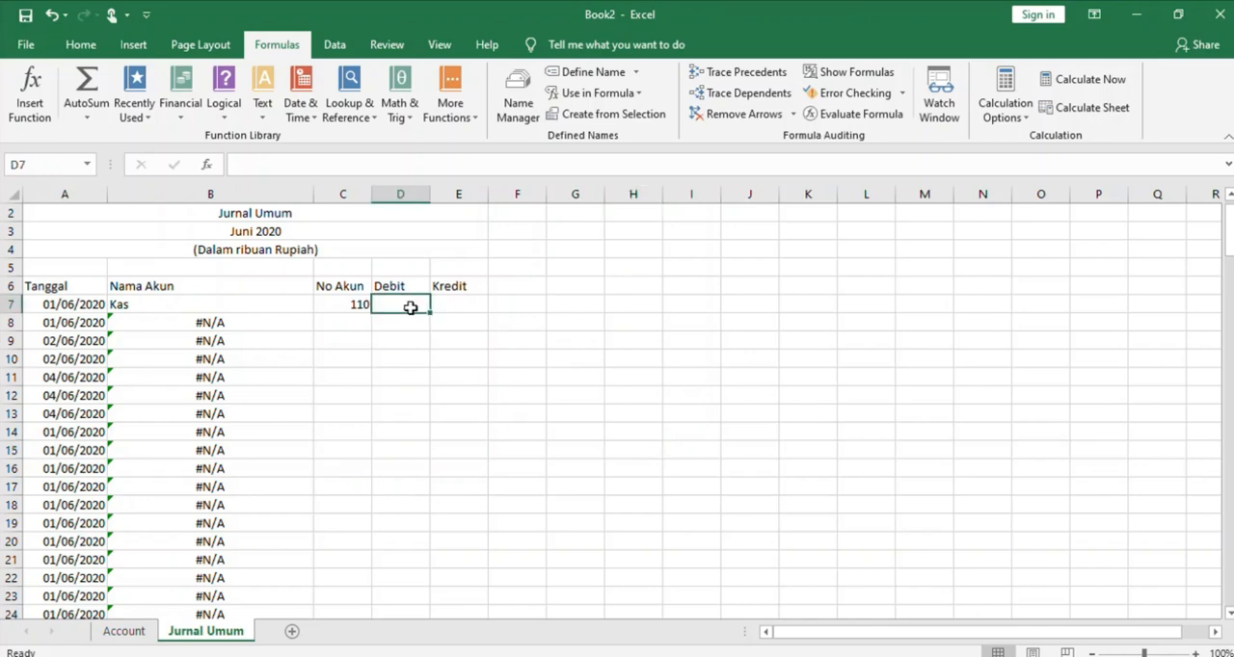
text(1250)
key(BackSpace)
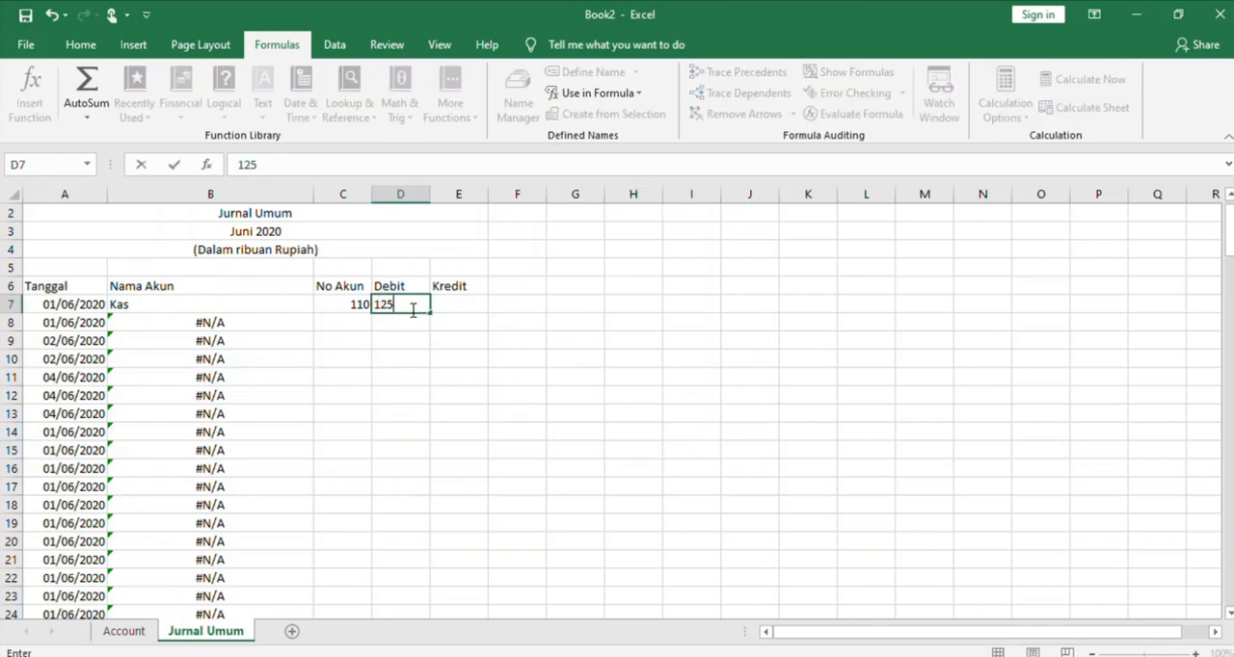
key(BackSpace)
text(.500)
click(342, 304)
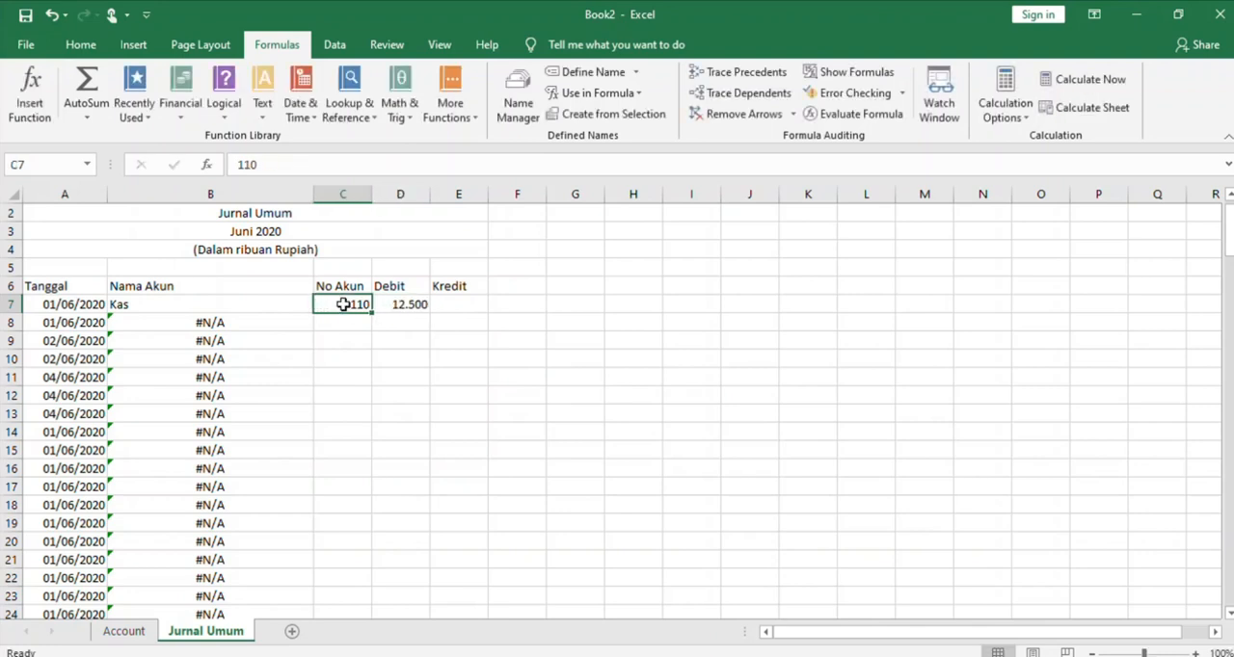
text(170)
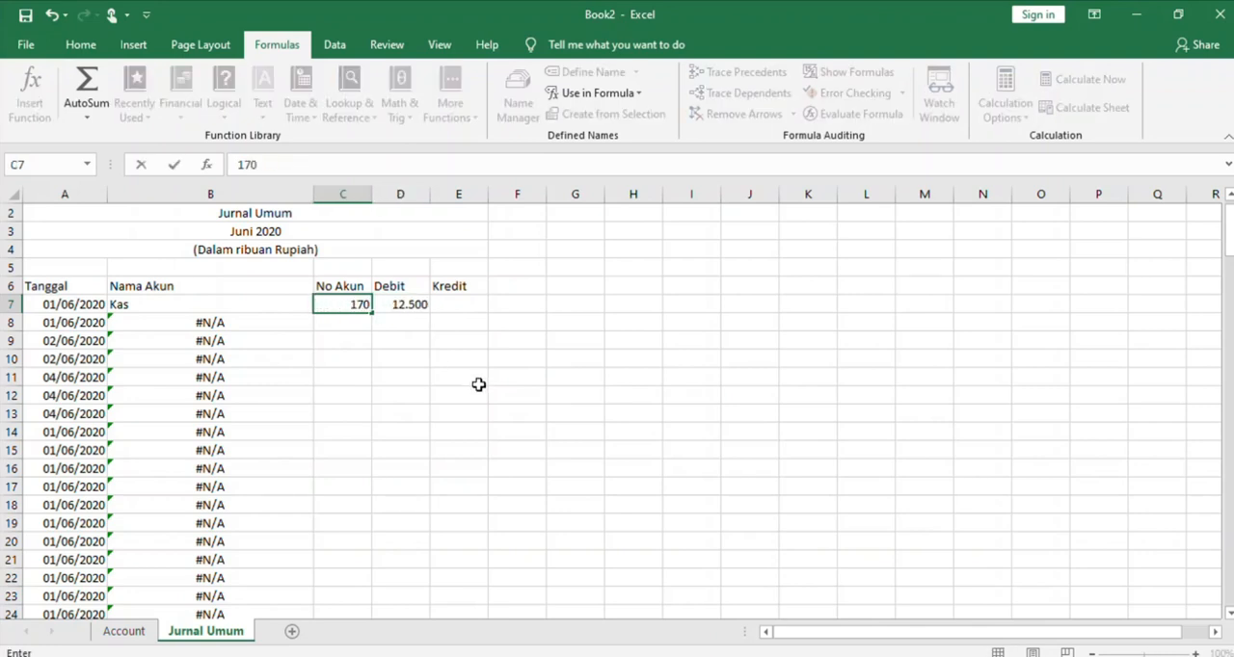
click(479, 384)
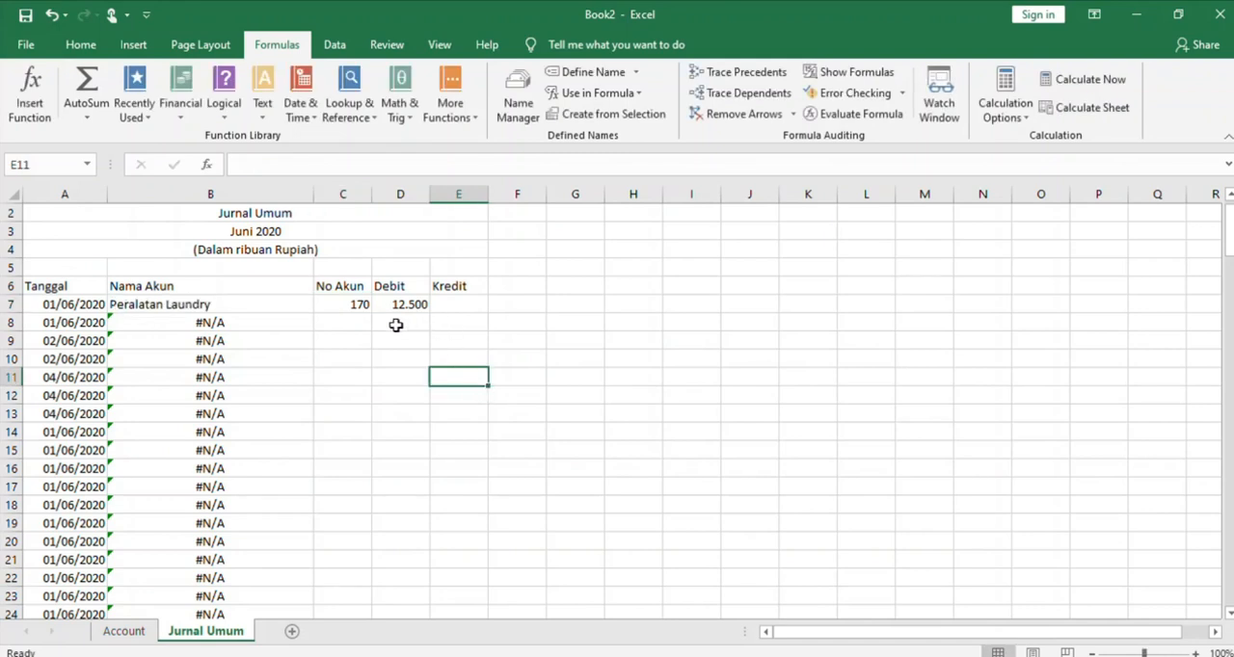
Enter account number 110 in C8 and copy the debit amount from D7 into the Kredit cell E8
click(349, 323)
text(110)
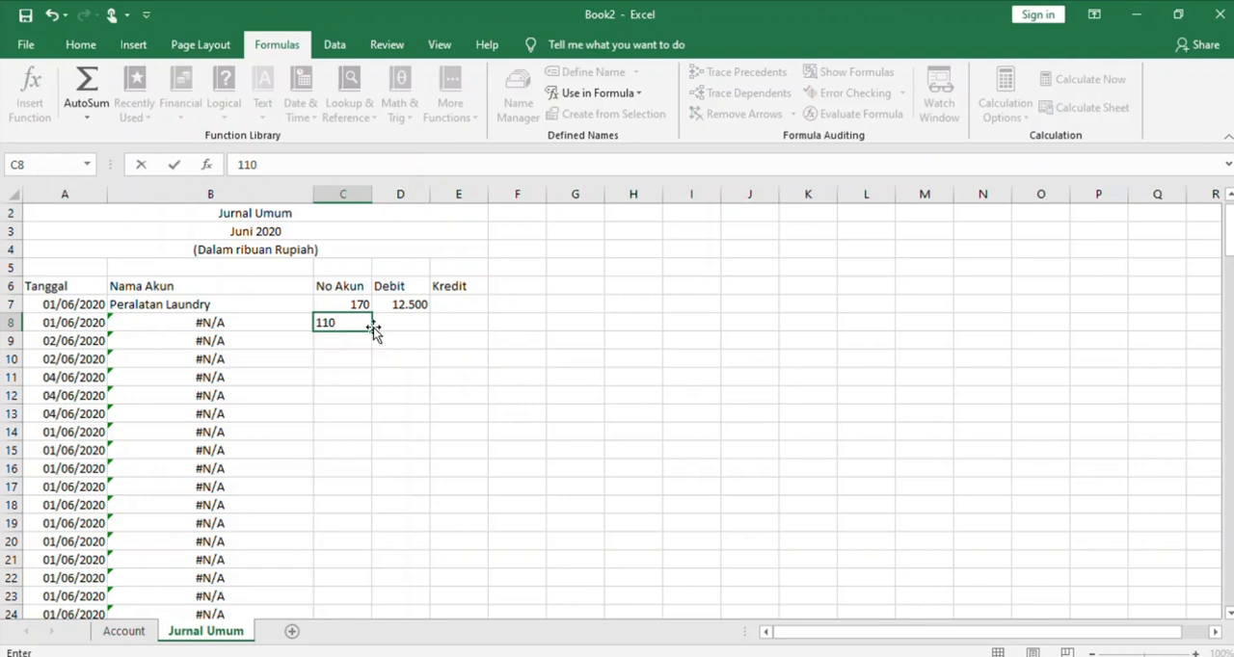
click(443, 327)
click(413, 307)
key(ctrl+c)
click(441, 324)
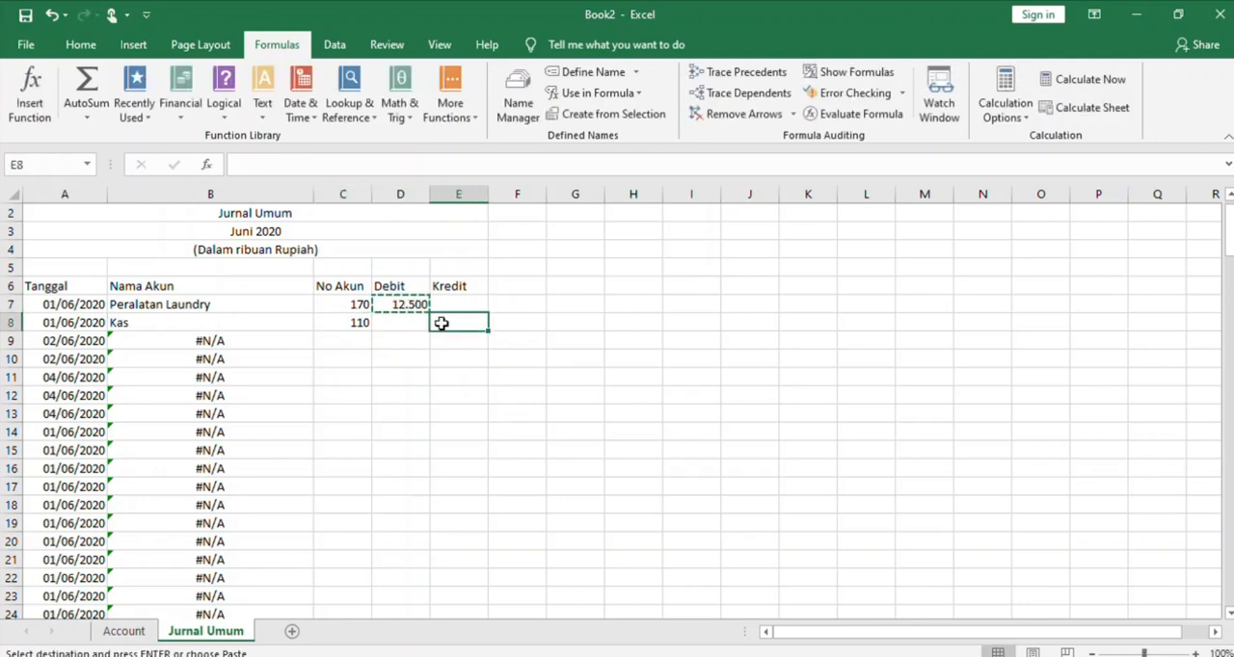
key(ctrl+v)
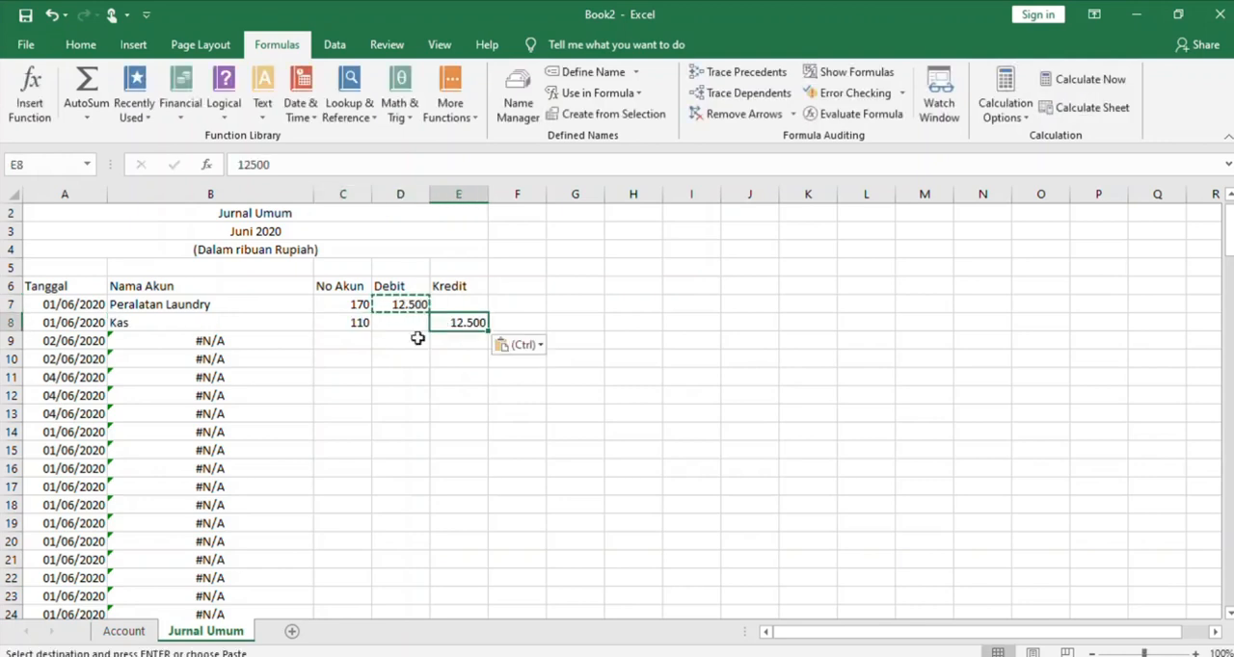
Enter account number 111 in C9 and a debit of 2.100 in D9 for the 02/06/2020 entry
click(75, 341)
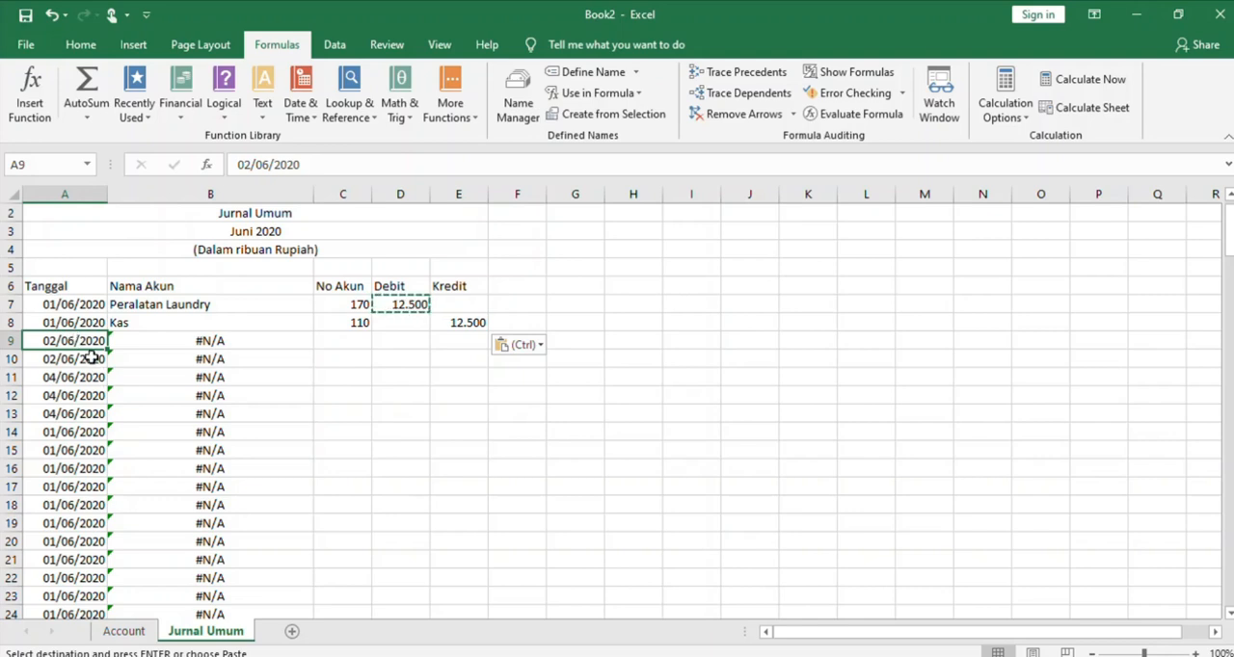
click(357, 348)
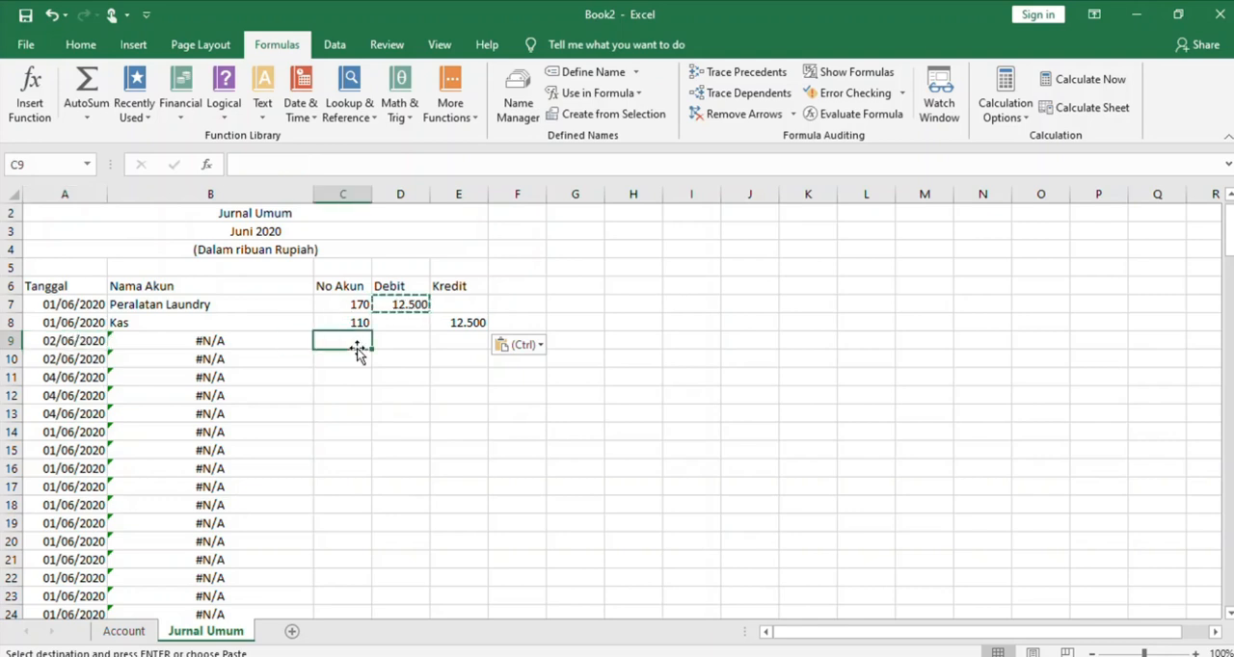
text(111)
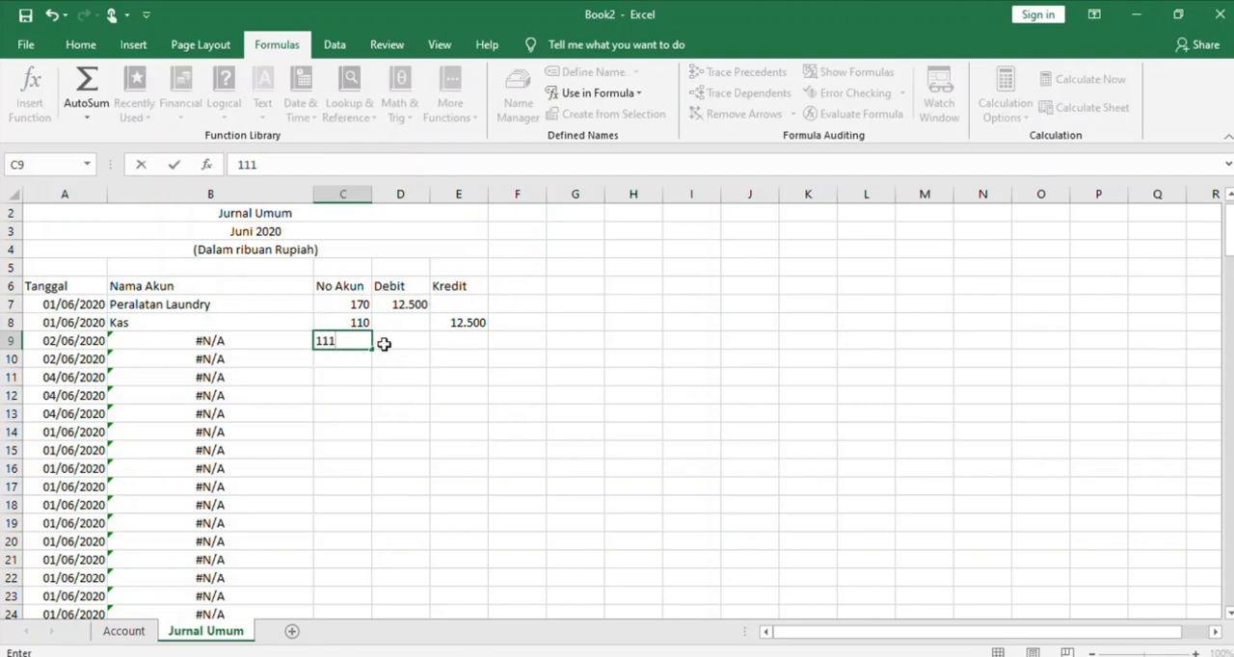
click(418, 342)
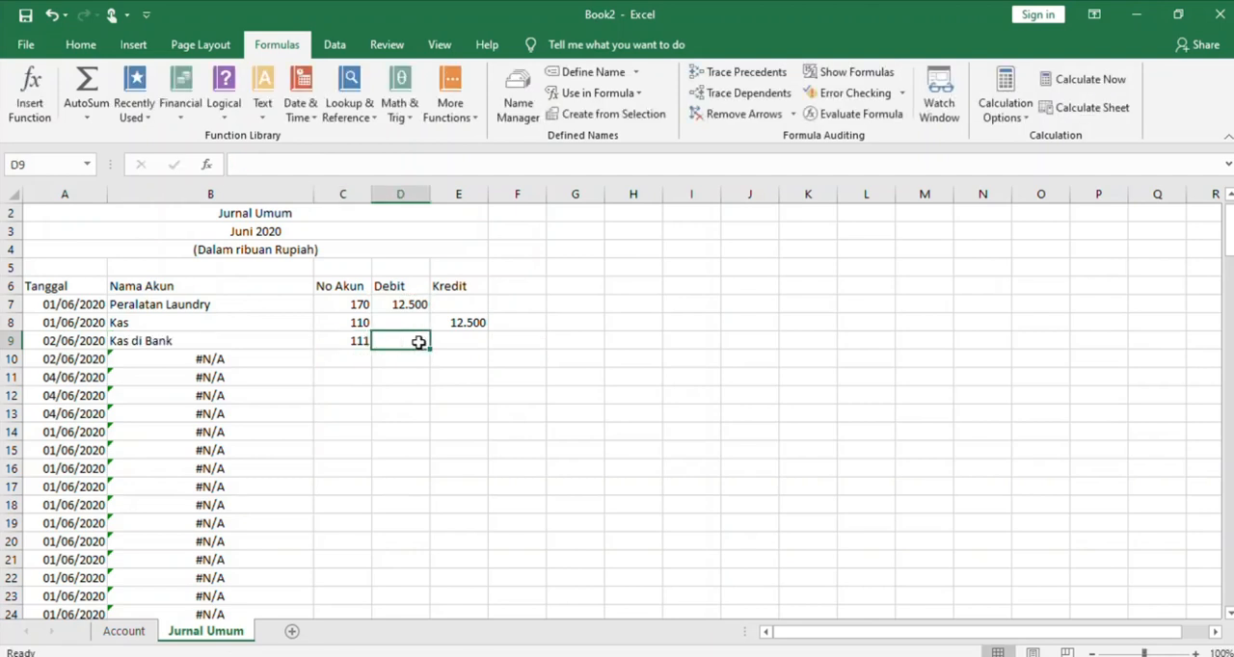
text(2.100)
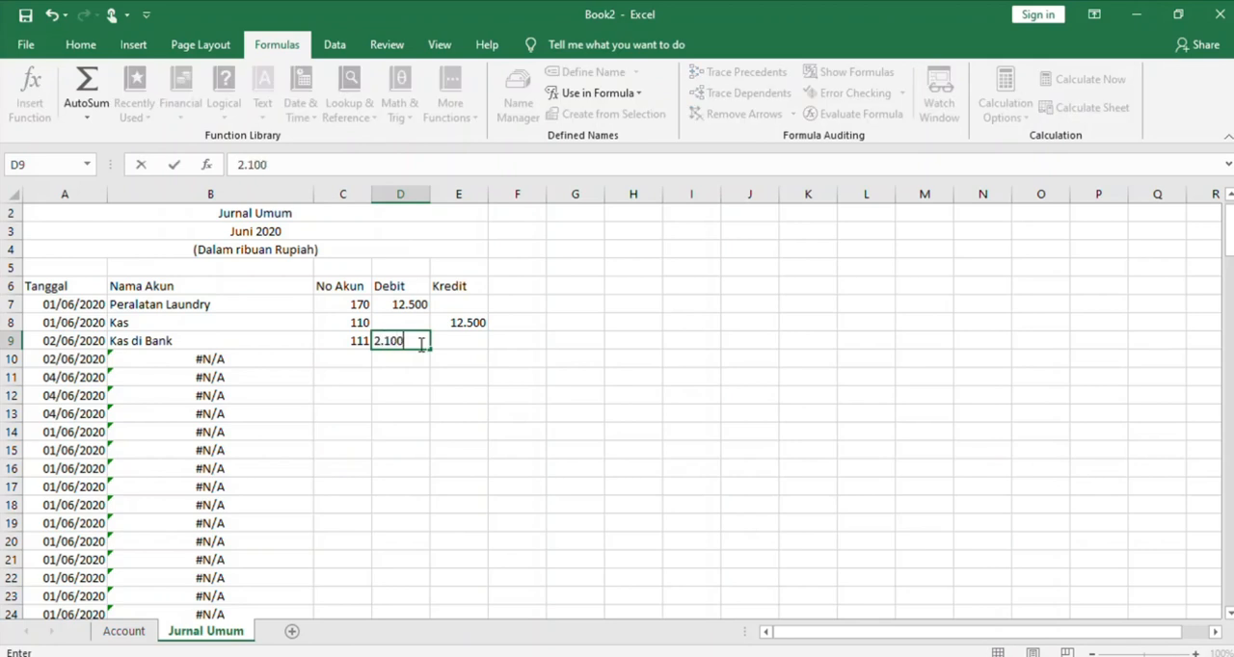
click(406, 360)
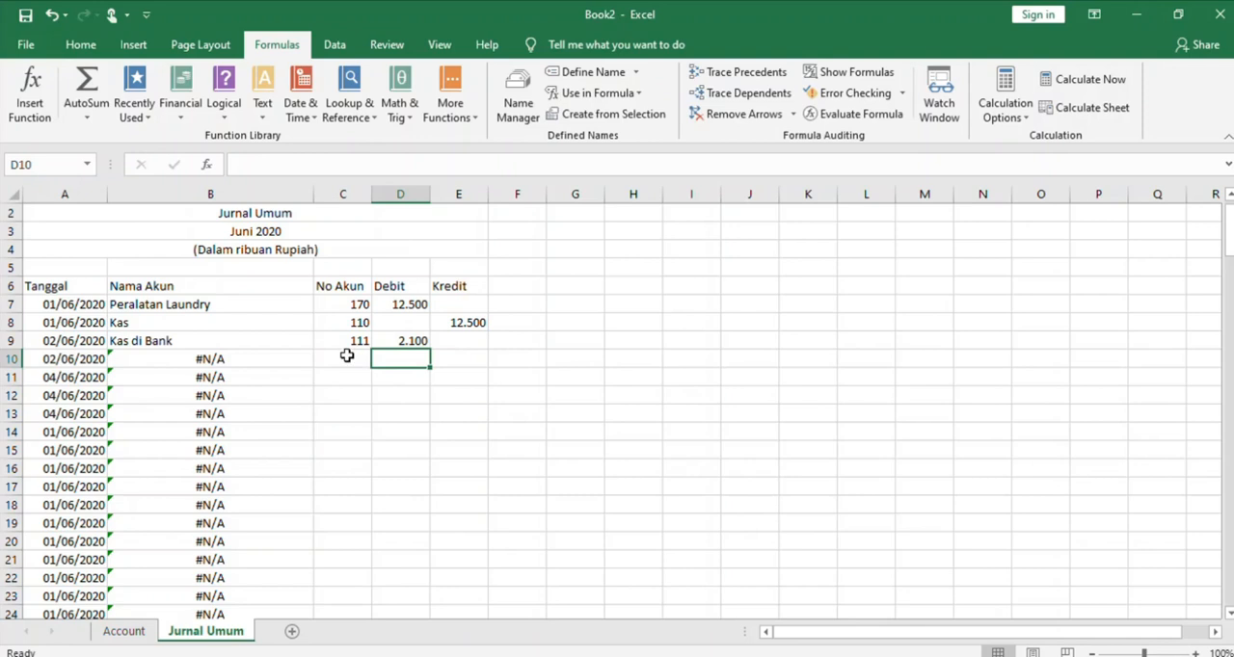
Enter account number 400 in C10 and copy the debit amount from D9 into the Kredit cell E10
click(347, 356)
text(400)
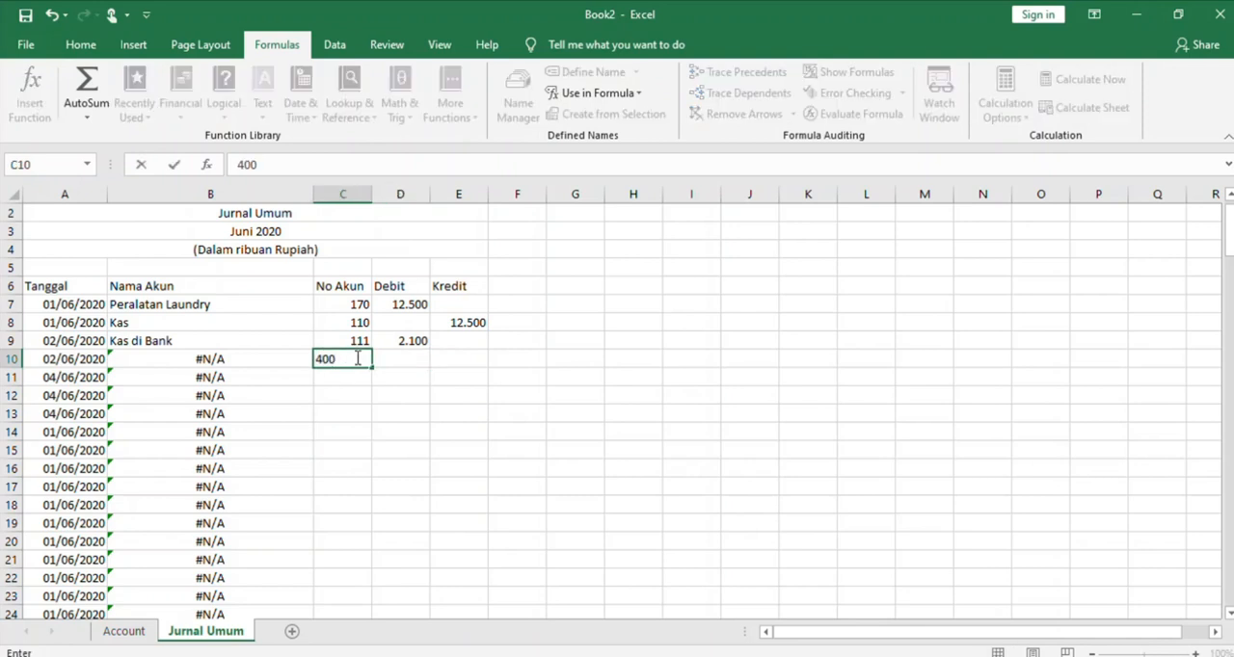
click(433, 356)
click(409, 342)
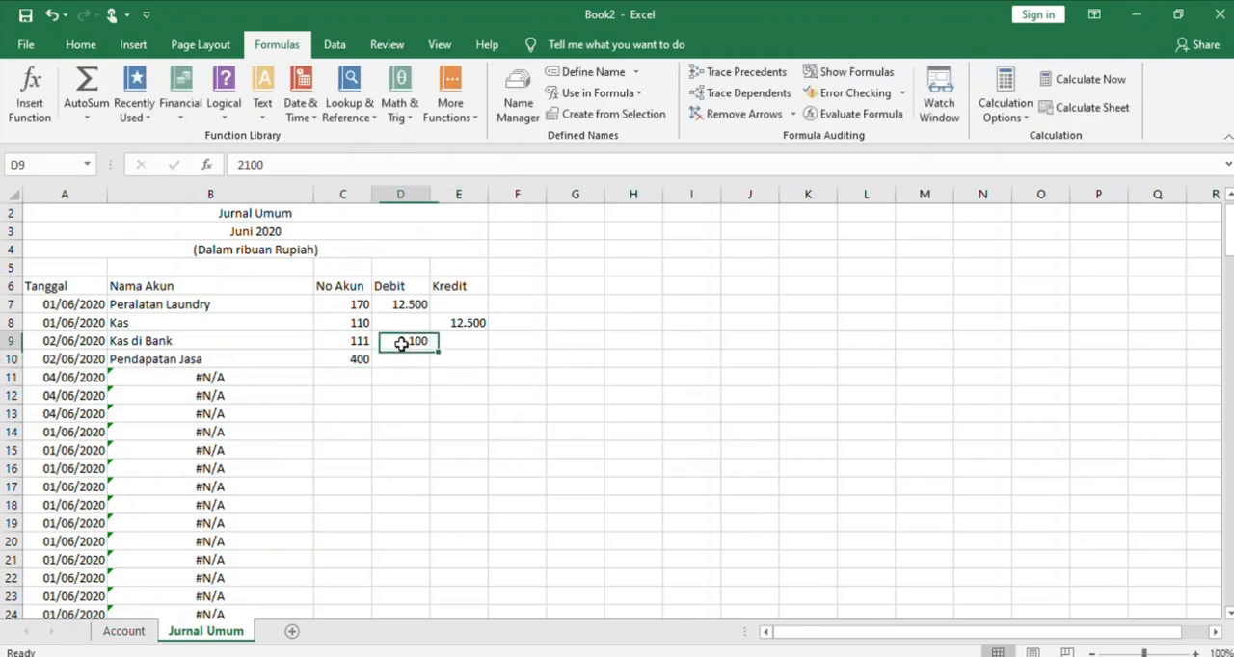
key(ctrl+c)
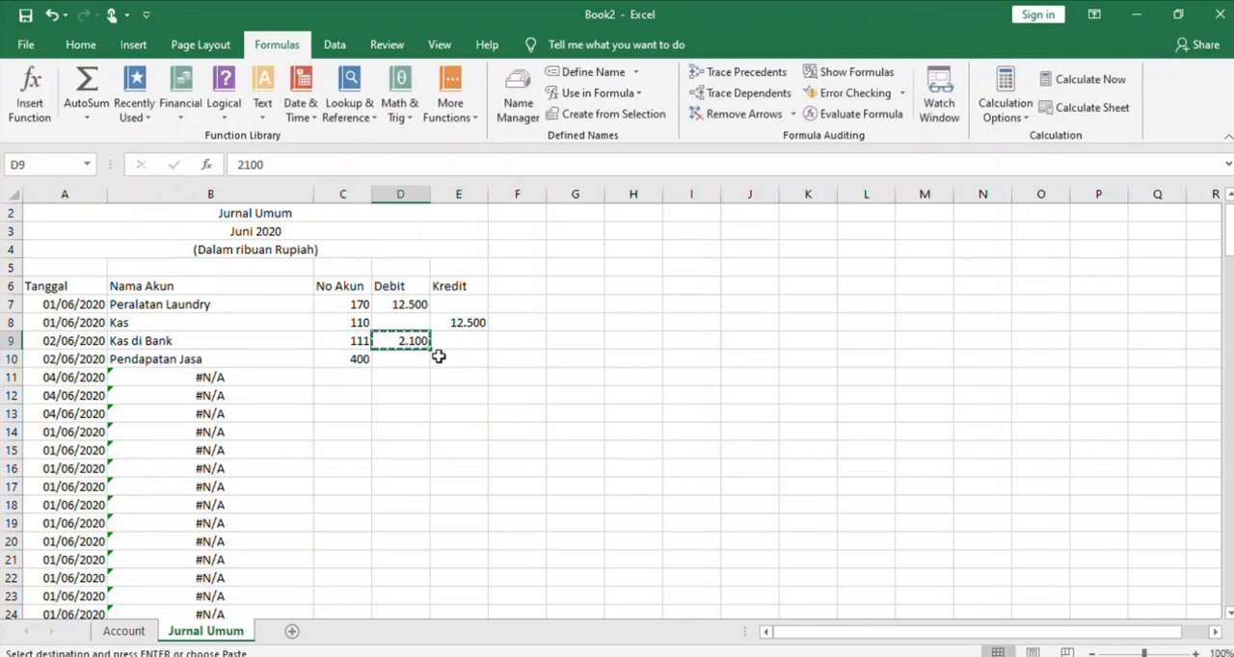
click(443, 357)
key(ctrl+v)
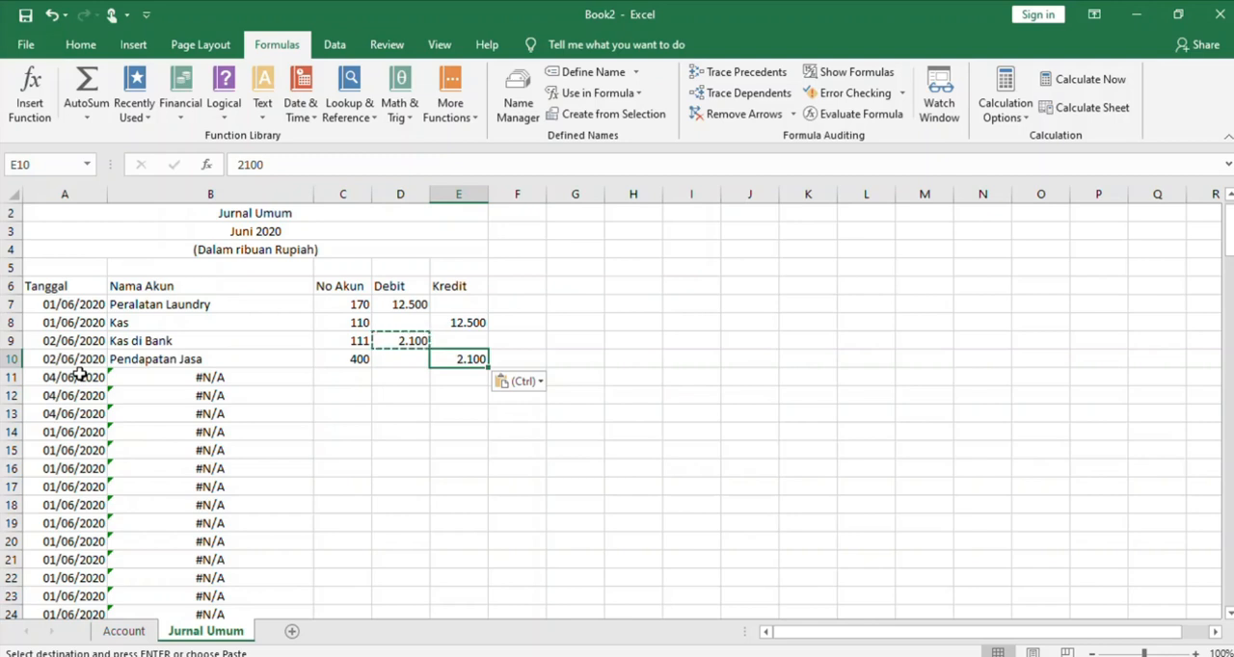
Enter account number 110 in C11 and a debit of 2.500 in D11 for the first 04/06/2020 row
click(349, 381)
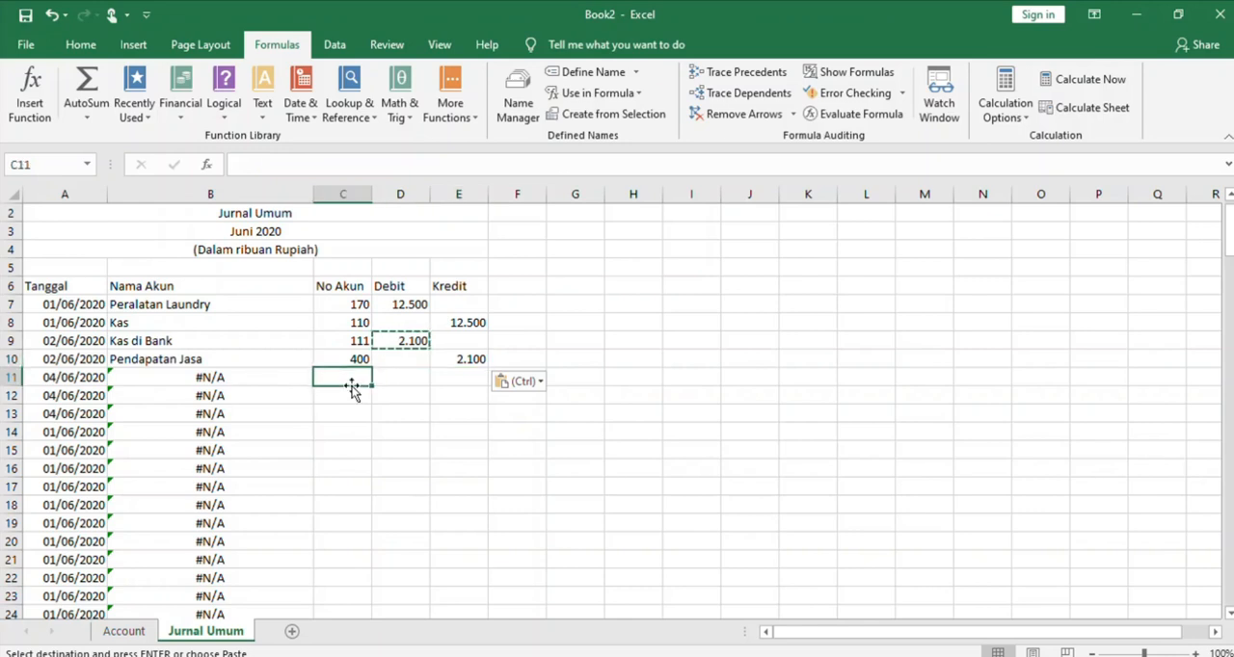
text(110)
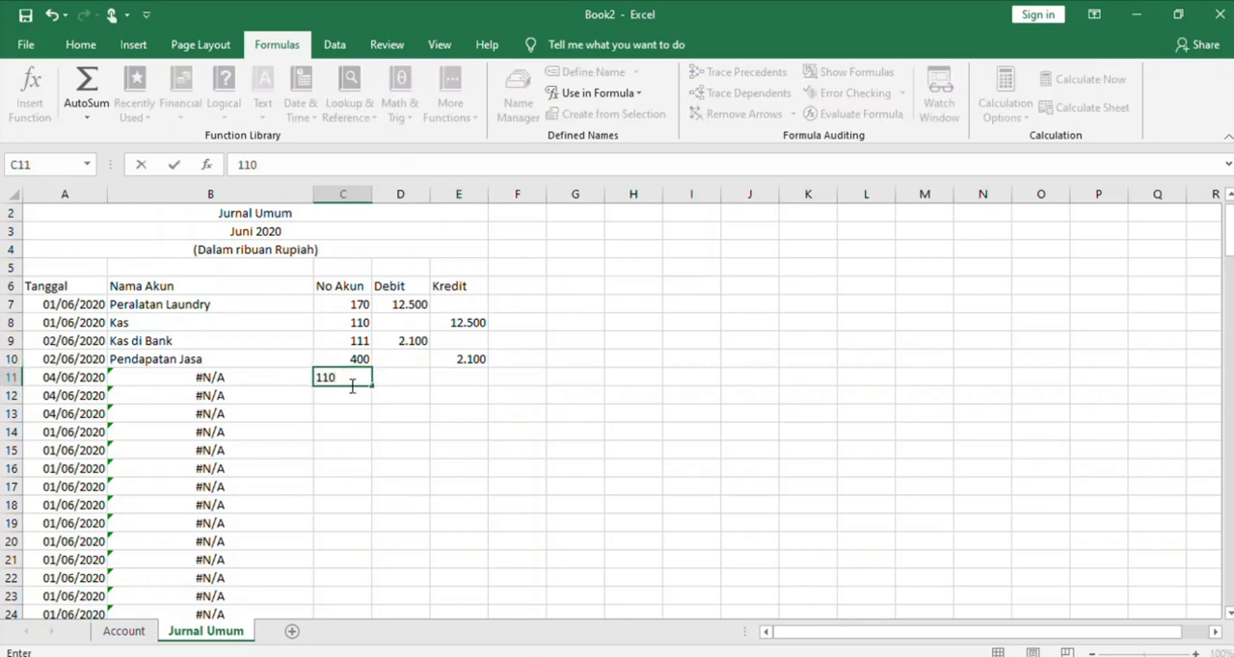
click(408, 374)
text(2.500)
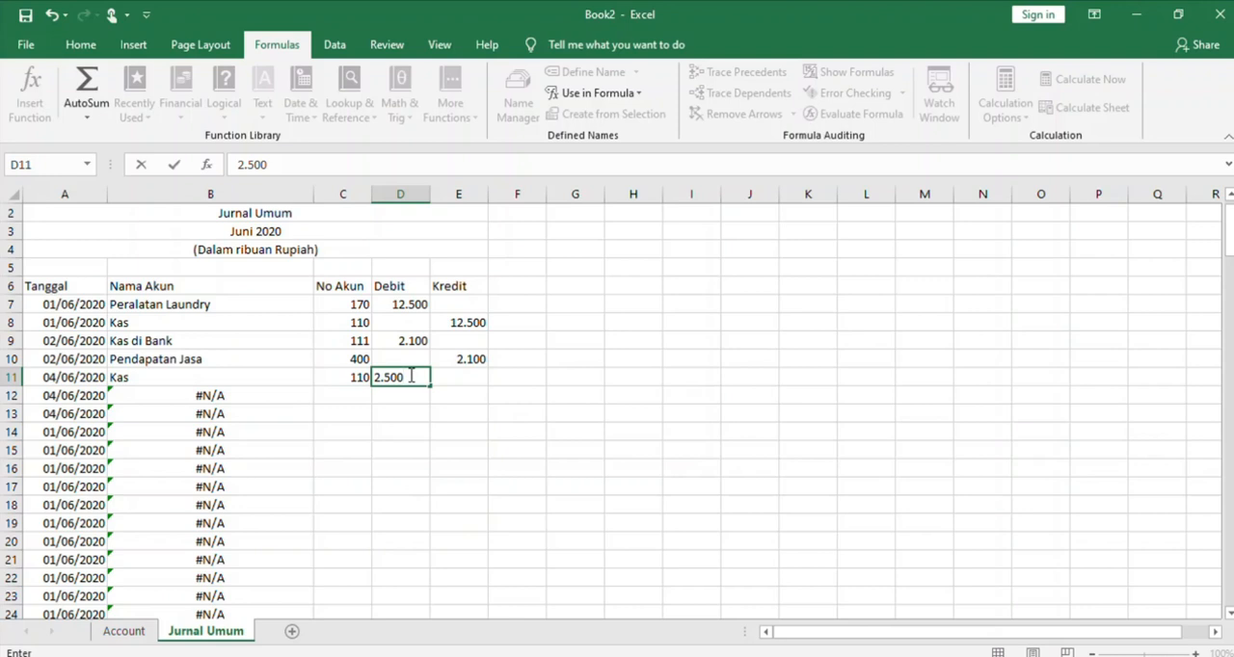
Enter a debit of 2.000 in D12 and account number 120 in C12
click(351, 390)
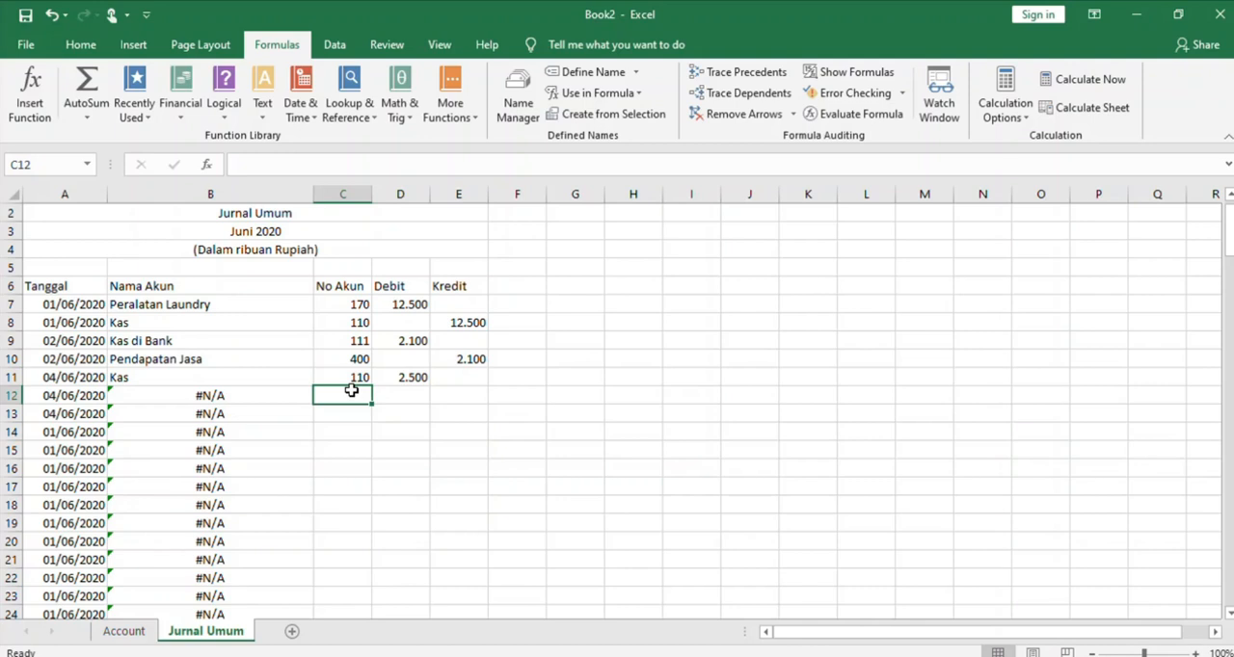
click(399, 390)
text(2)
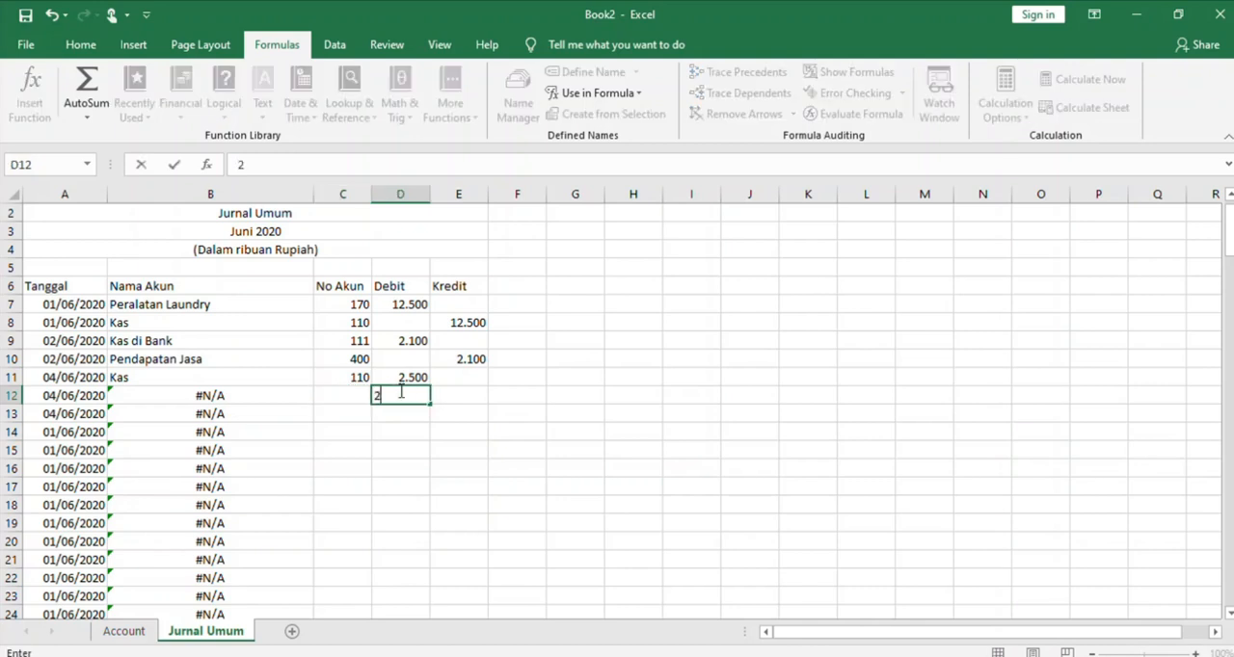
text(.000)
click(335, 394)
text(120)
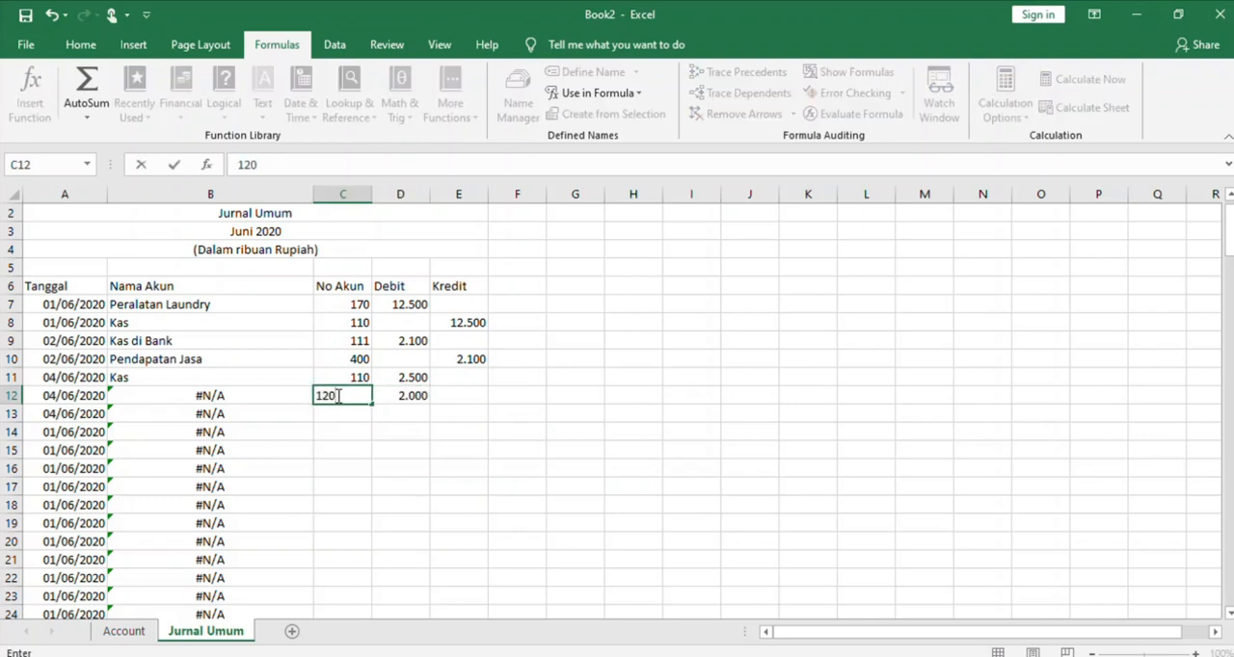
Enter account number 400 in C13 and a credit of 4.500 in E13
click(455, 411)
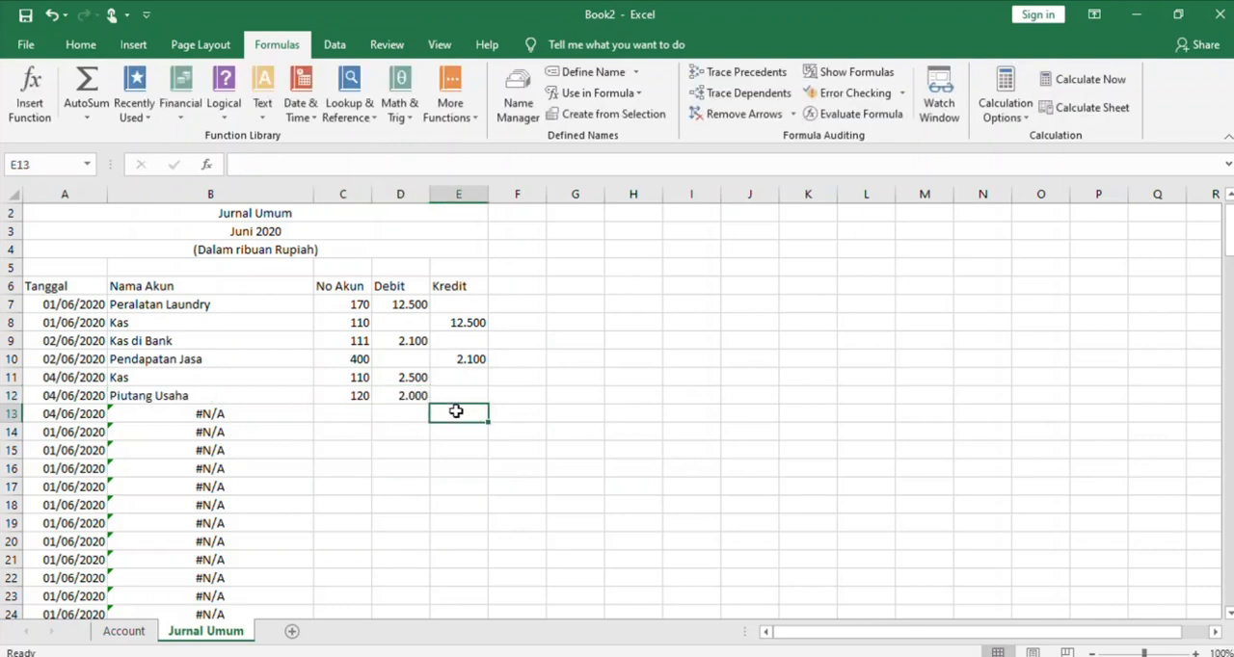
click(349, 413)
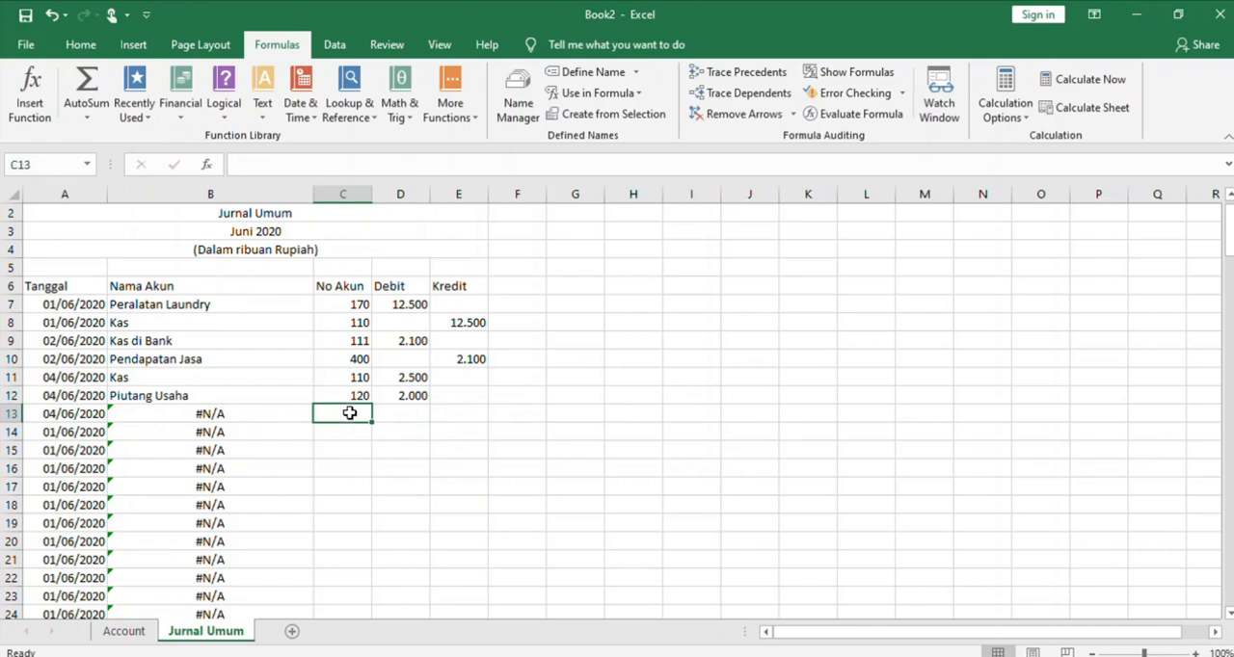
text(400)
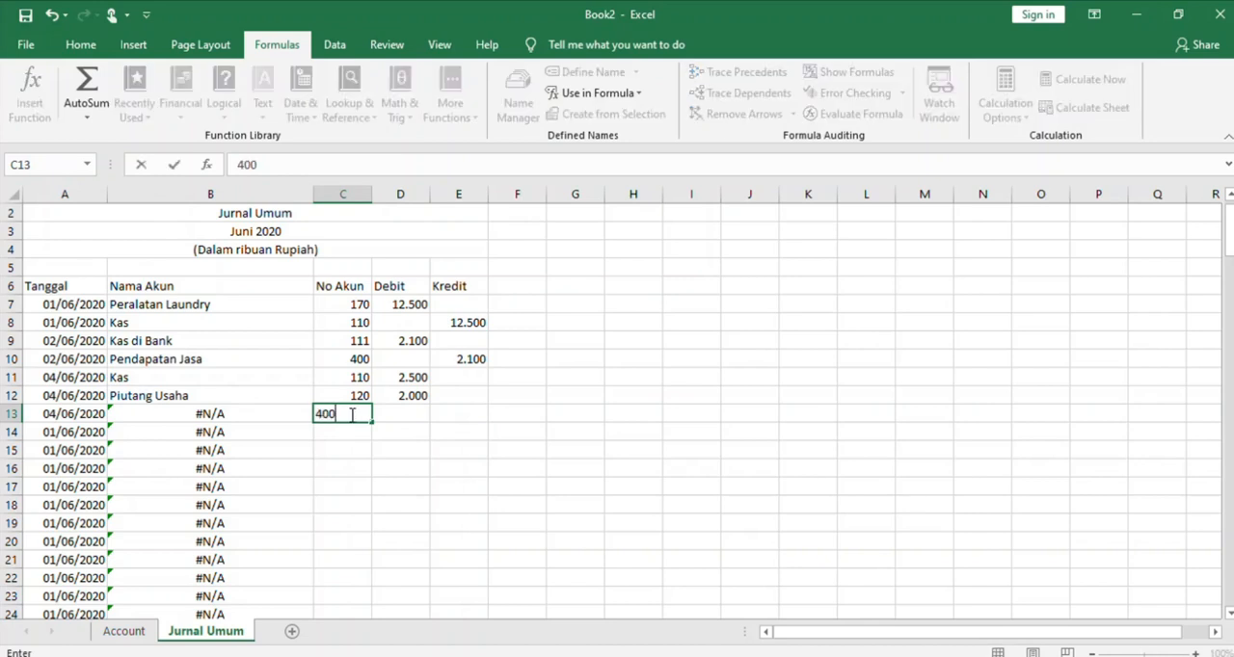
click(449, 416)
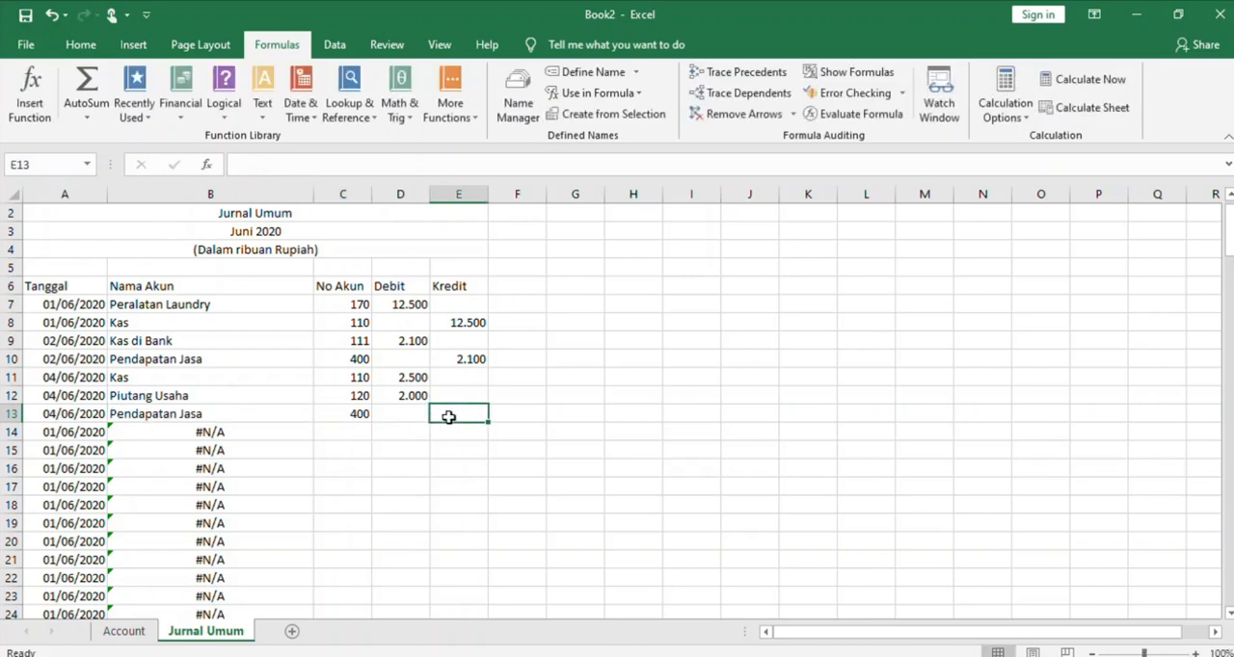
text(4.500)
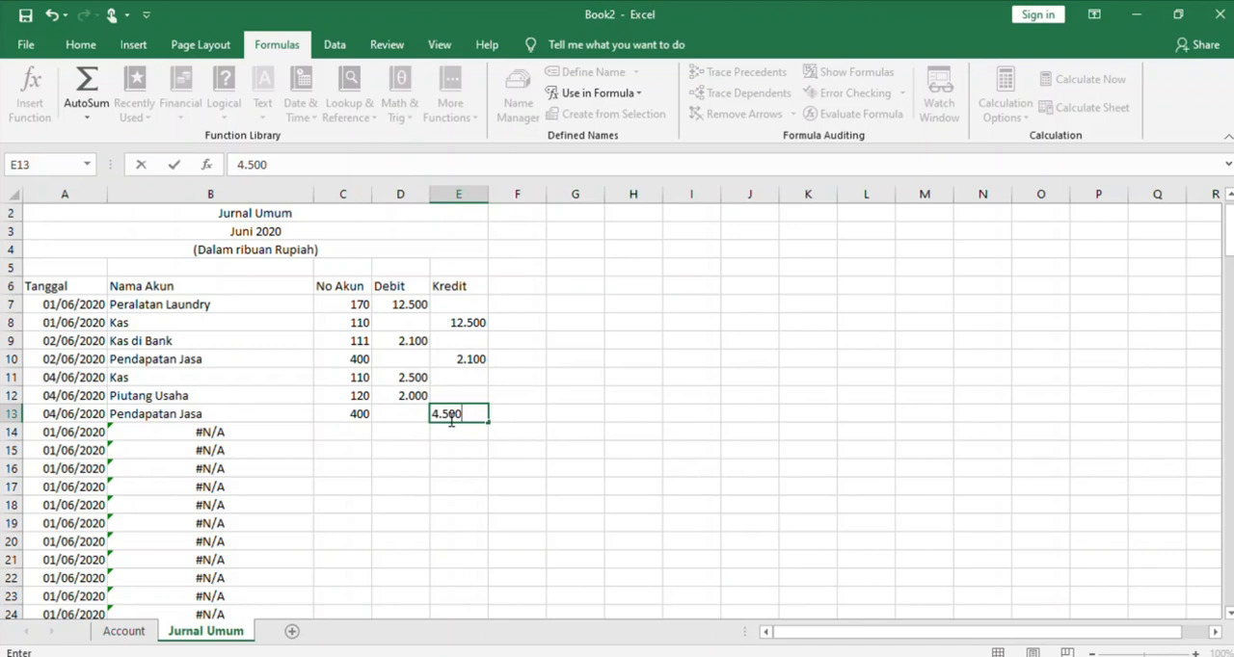
click(337, 446)
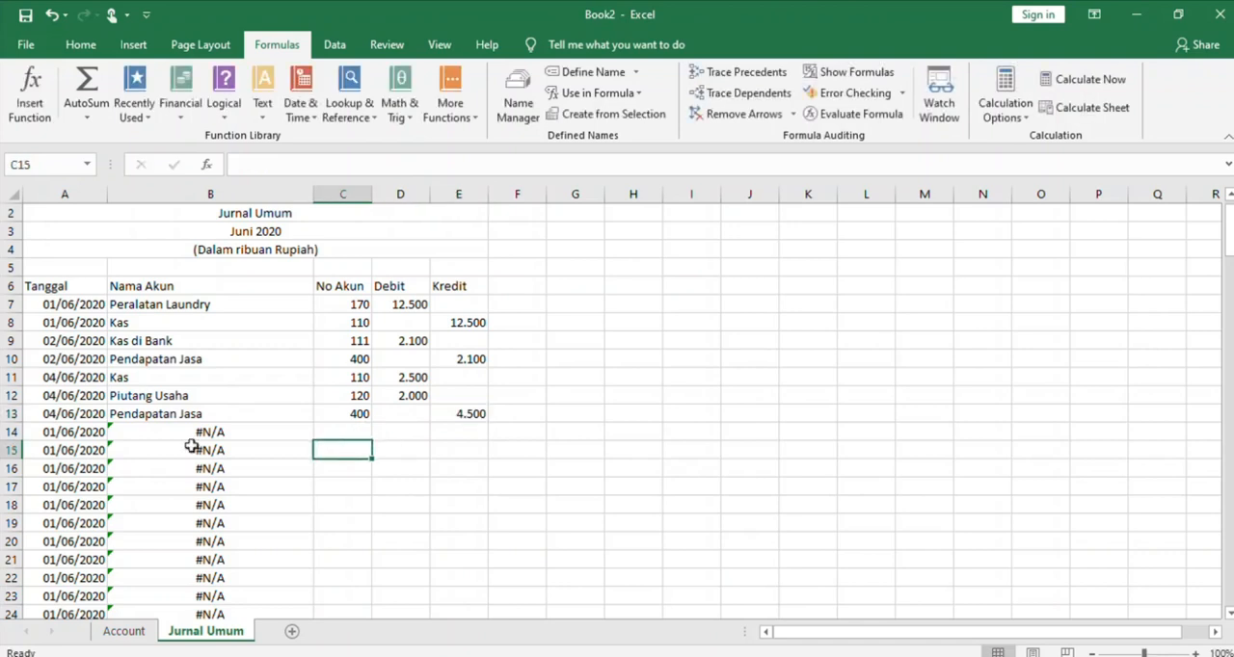
Change the date in A14 to 05/06/2020 and copy it into A15
click(72, 435)
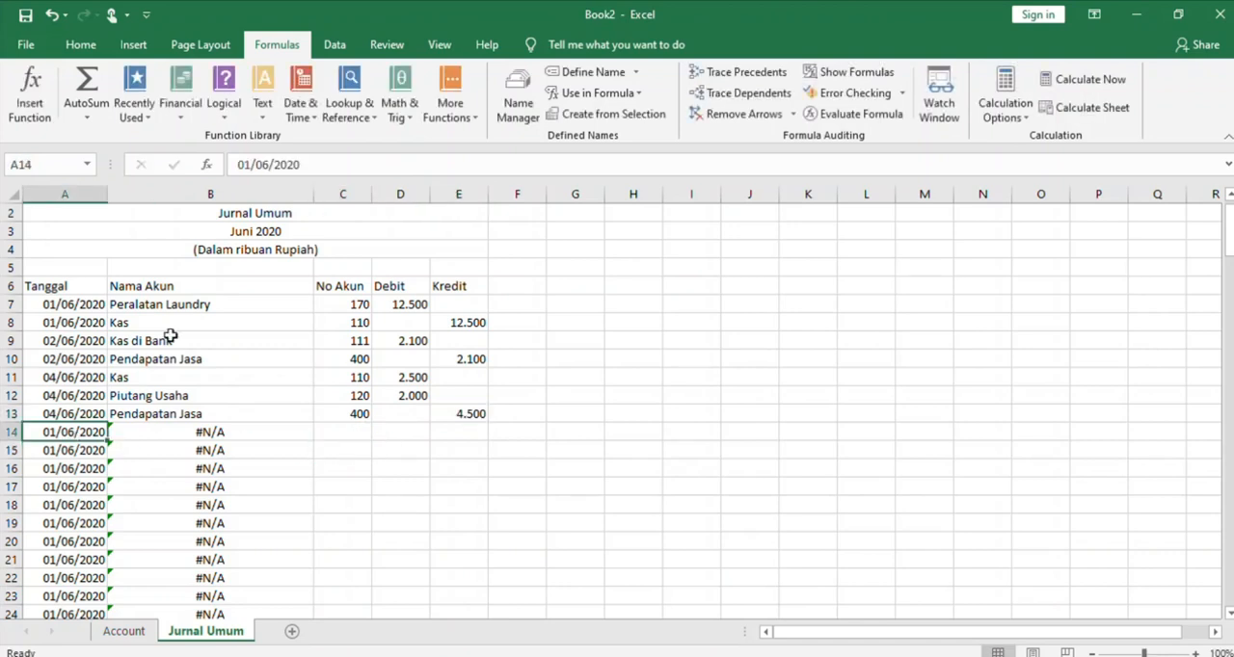
click(259, 168)
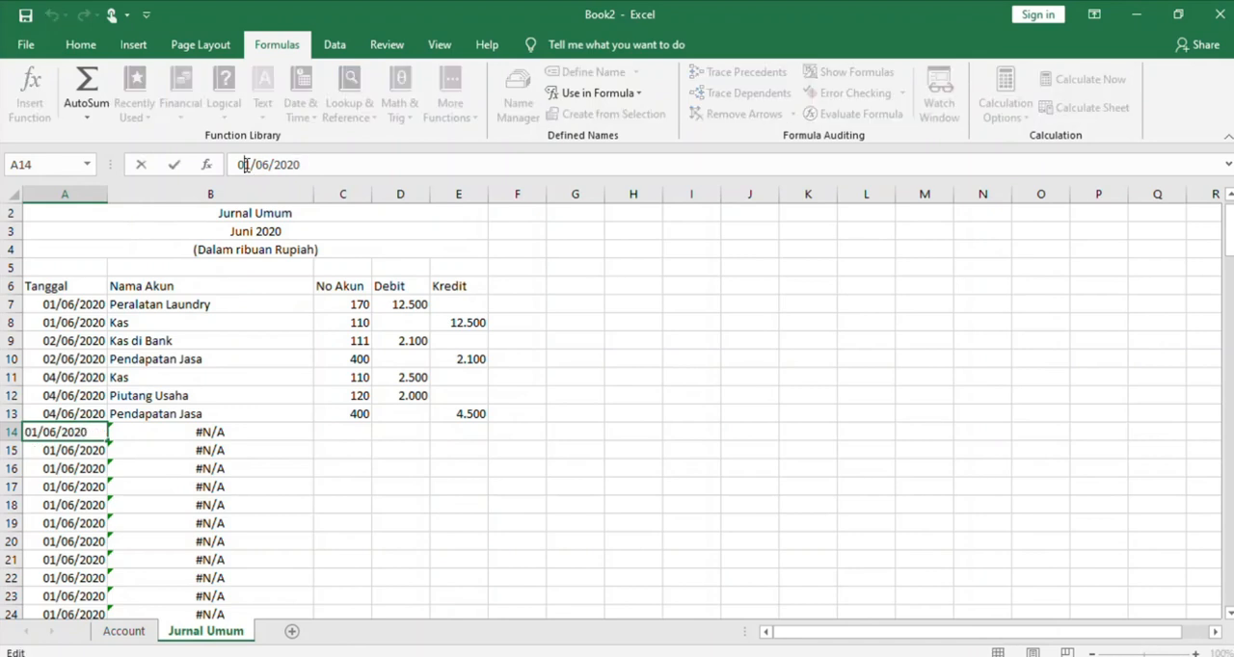
key(BackSpace)
text(5)
click(337, 445)
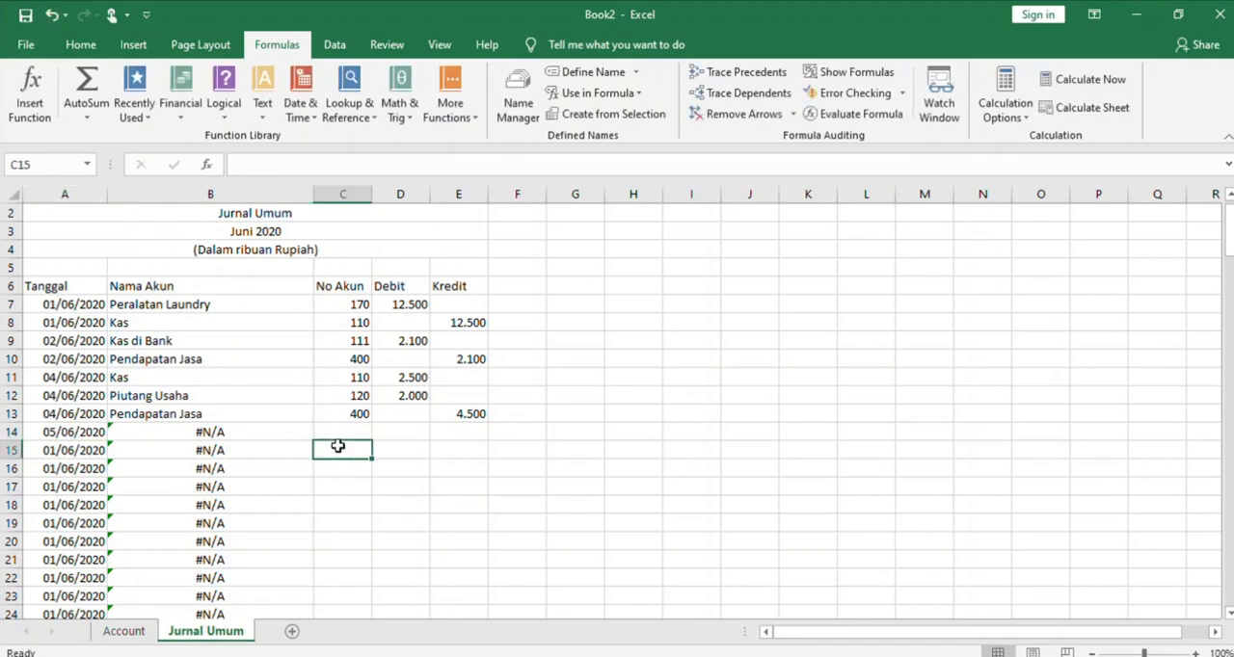
click(99, 434)
key(ctrl+c)
click(90, 450)
key(ctrl+v)
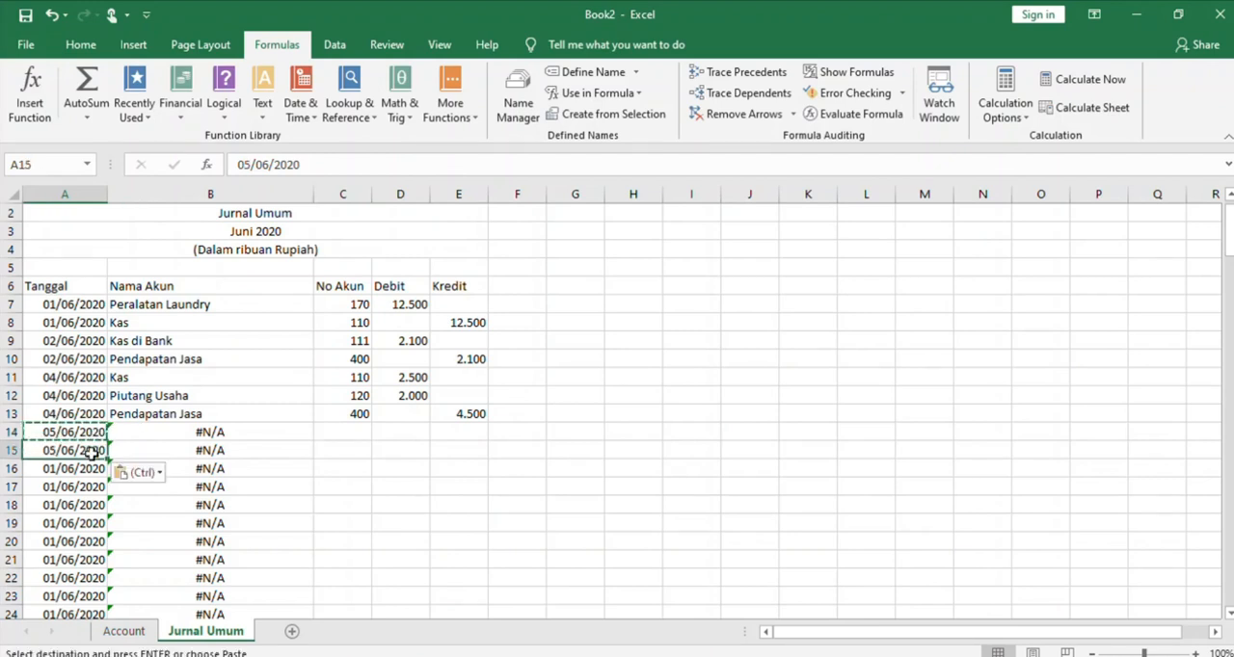
Copy the debit amount from D12 into D14 and enter account number 500 in C14
click(363, 428)
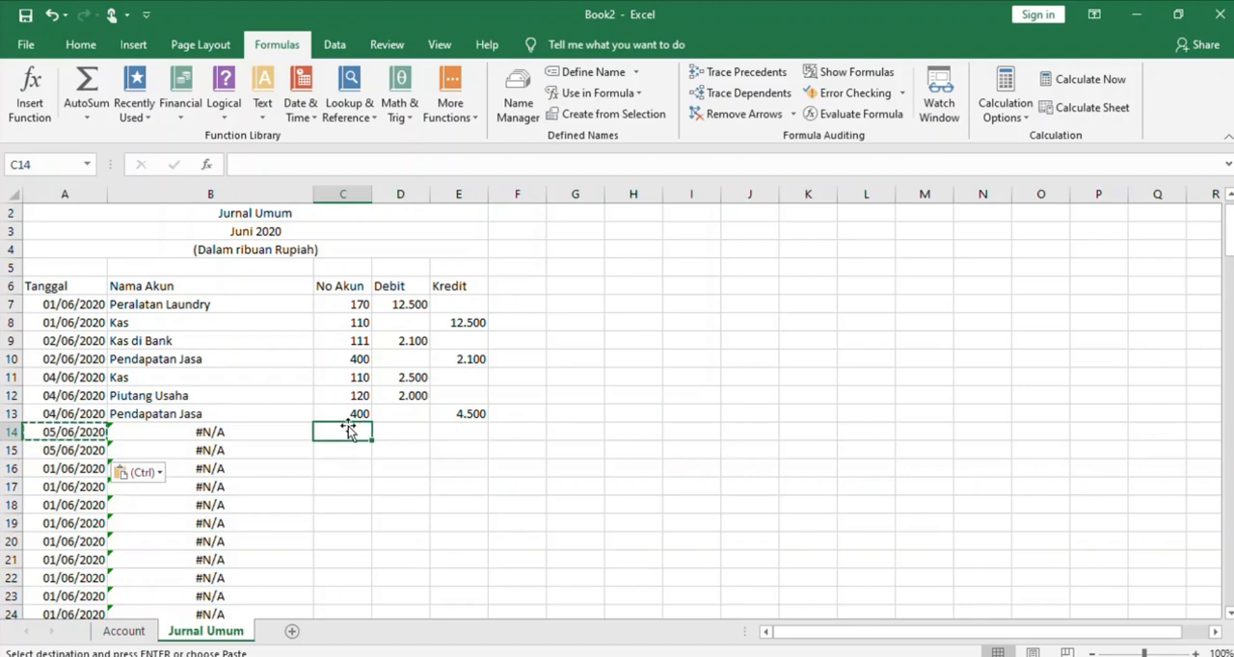
click(399, 433)
click(399, 396)
key(ctrl+c)
click(403, 437)
key(ctrl+v)
click(360, 431)
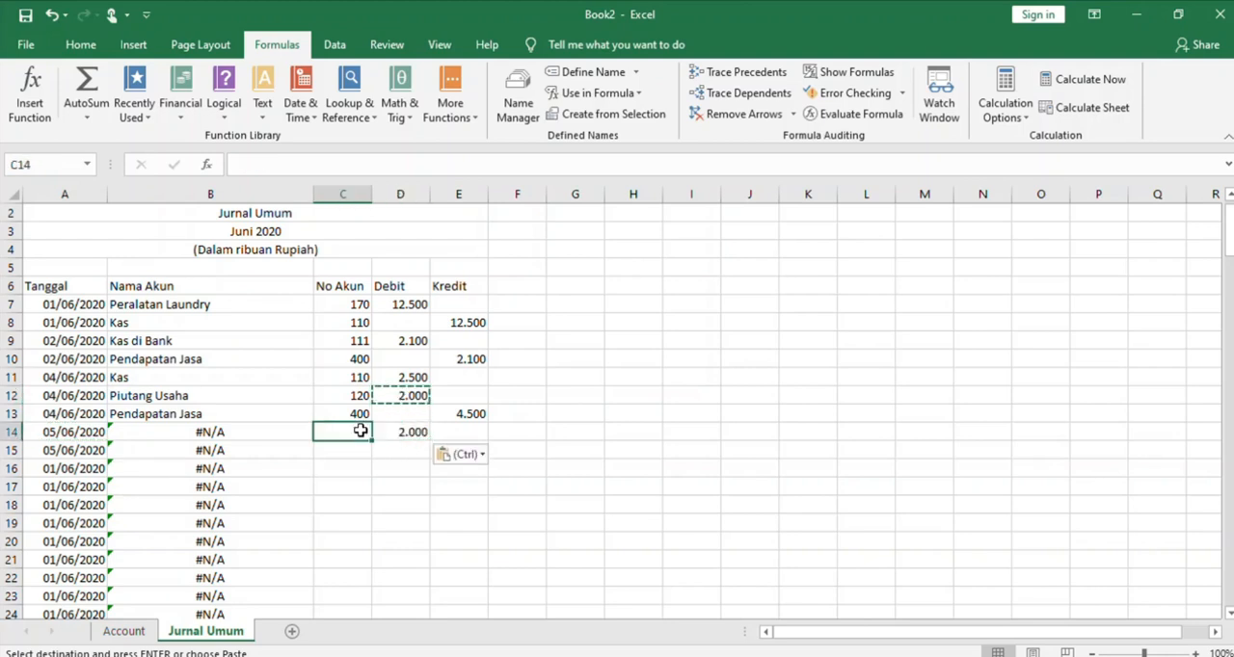
text(500)
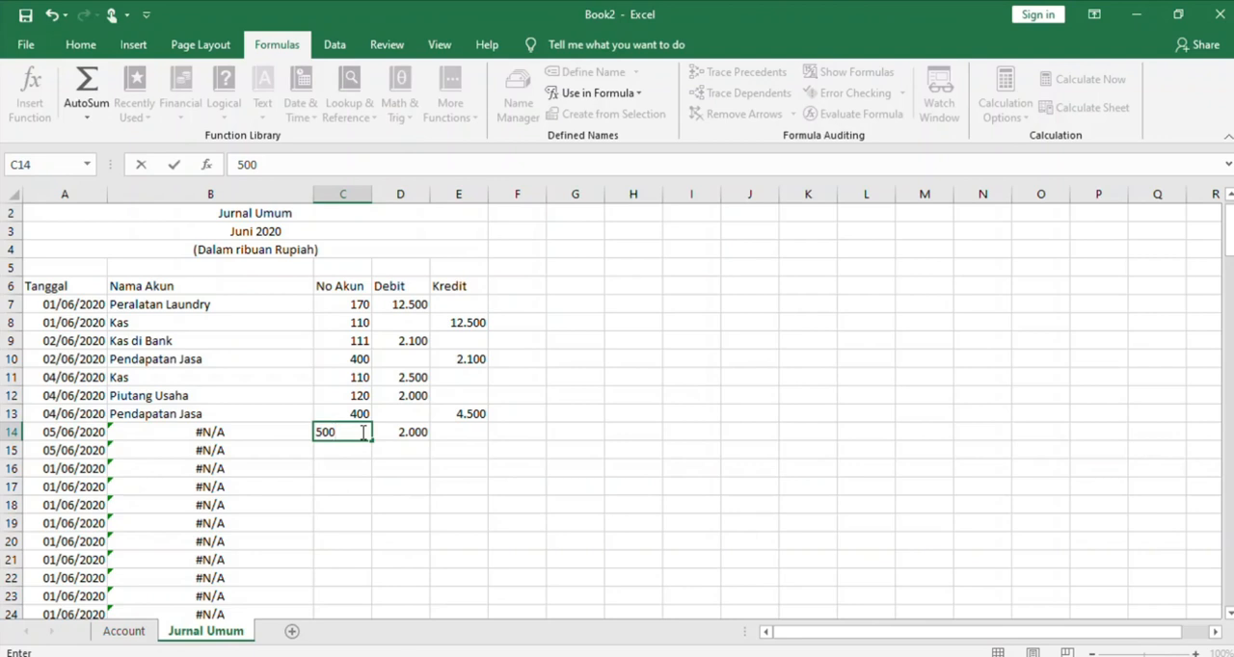
click(447, 449)
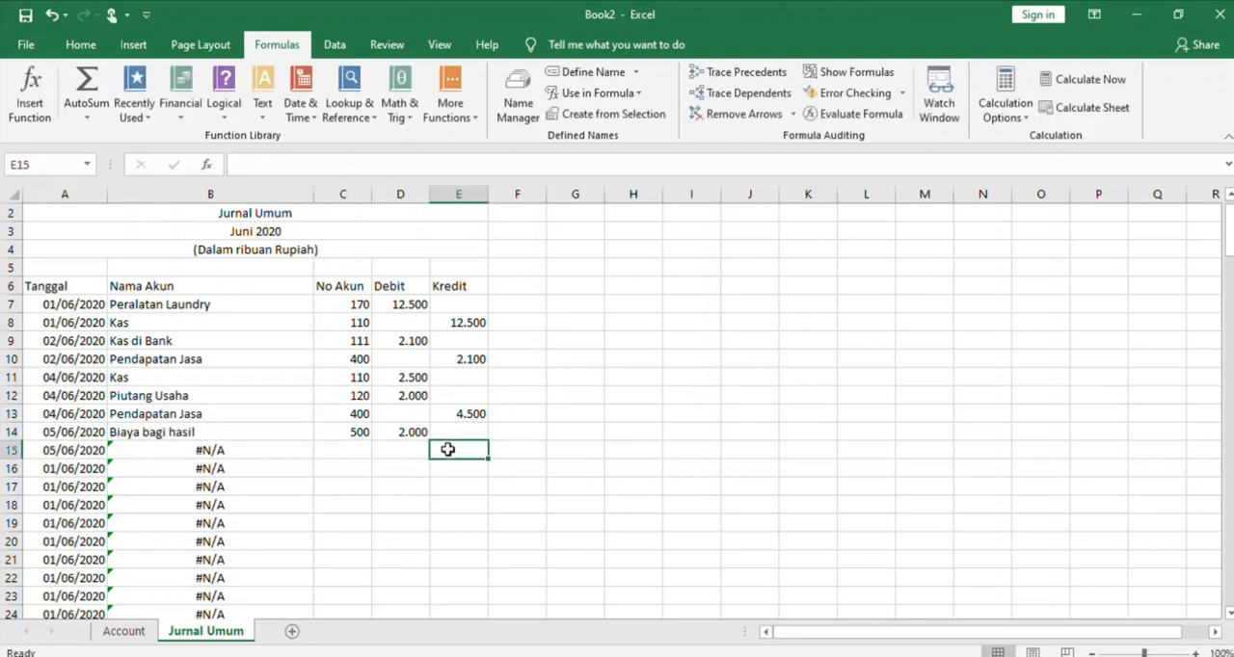
Enter account number 111 in C15 and copy the debit amount from D14 into the Kredit cell E15
click(362, 445)
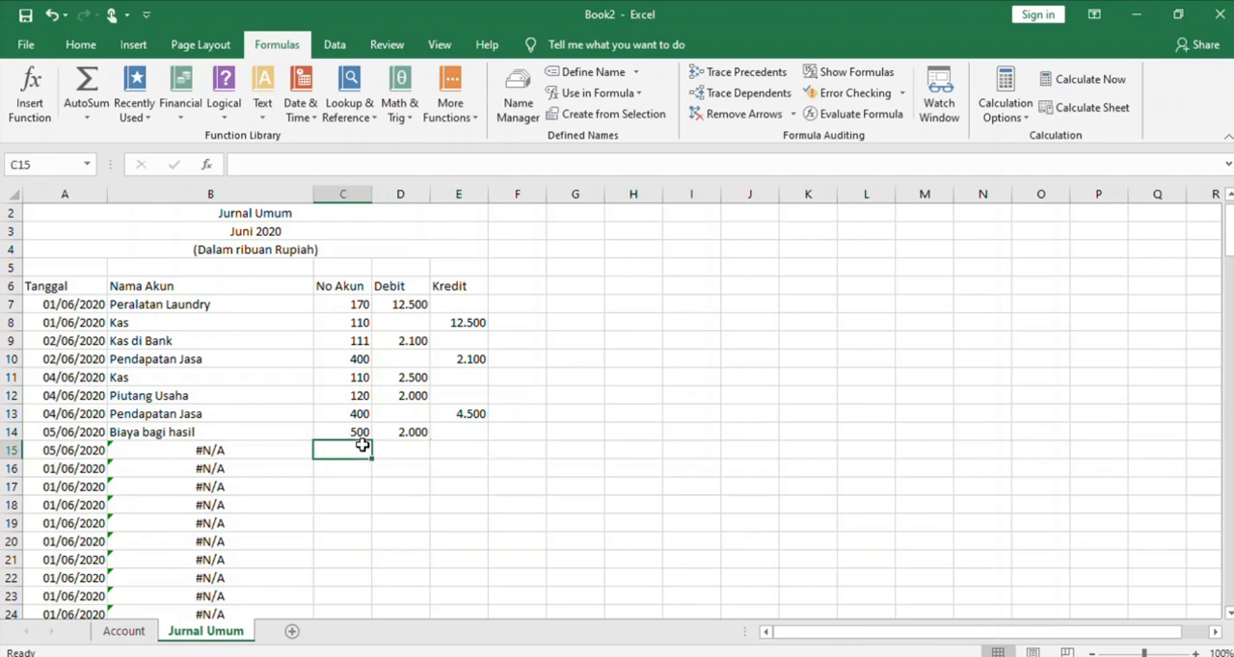
text(111)
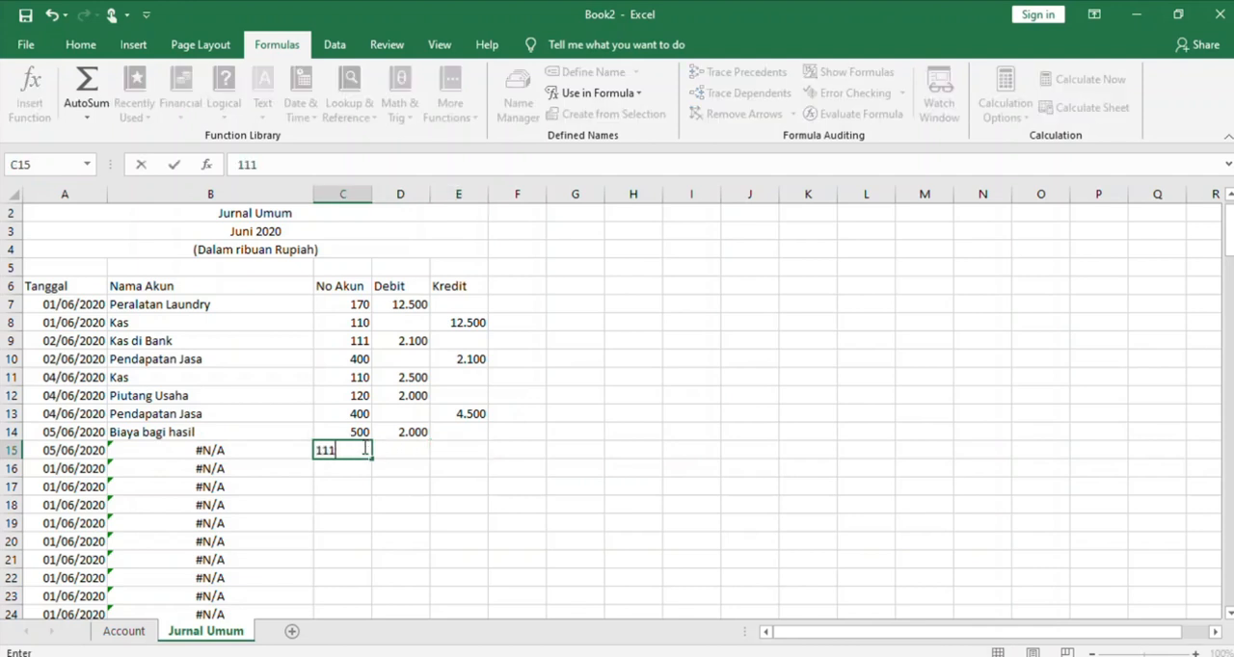
click(445, 448)
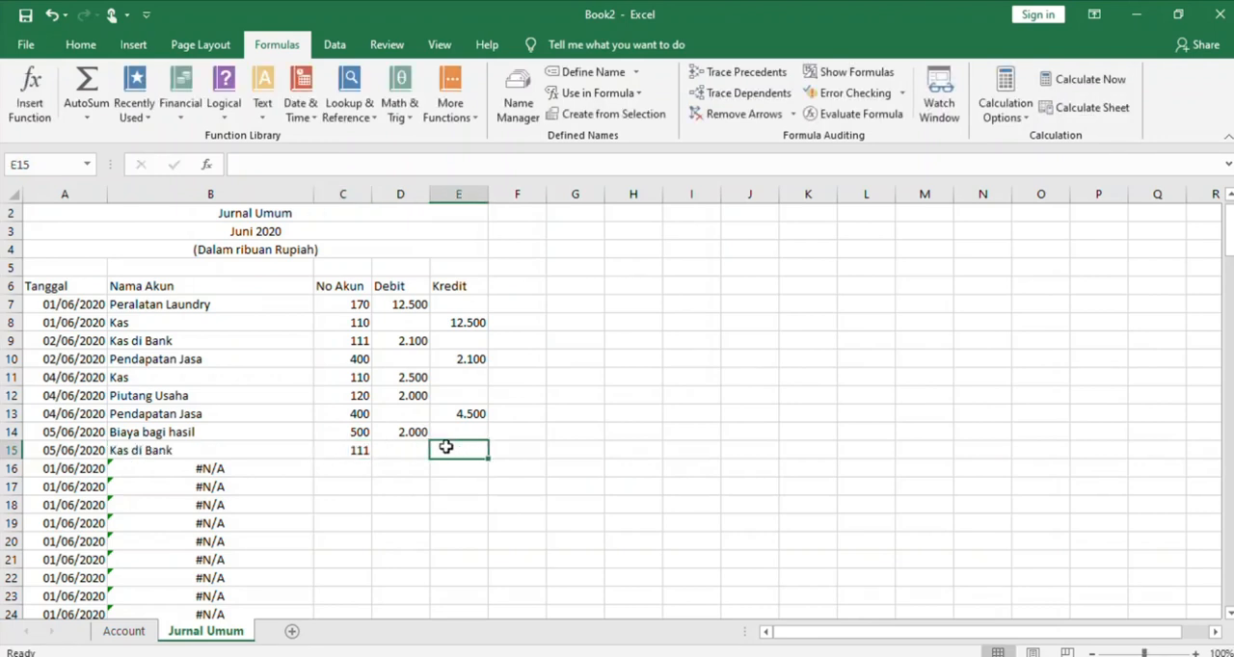
click(431, 433)
key(ctrl+c)
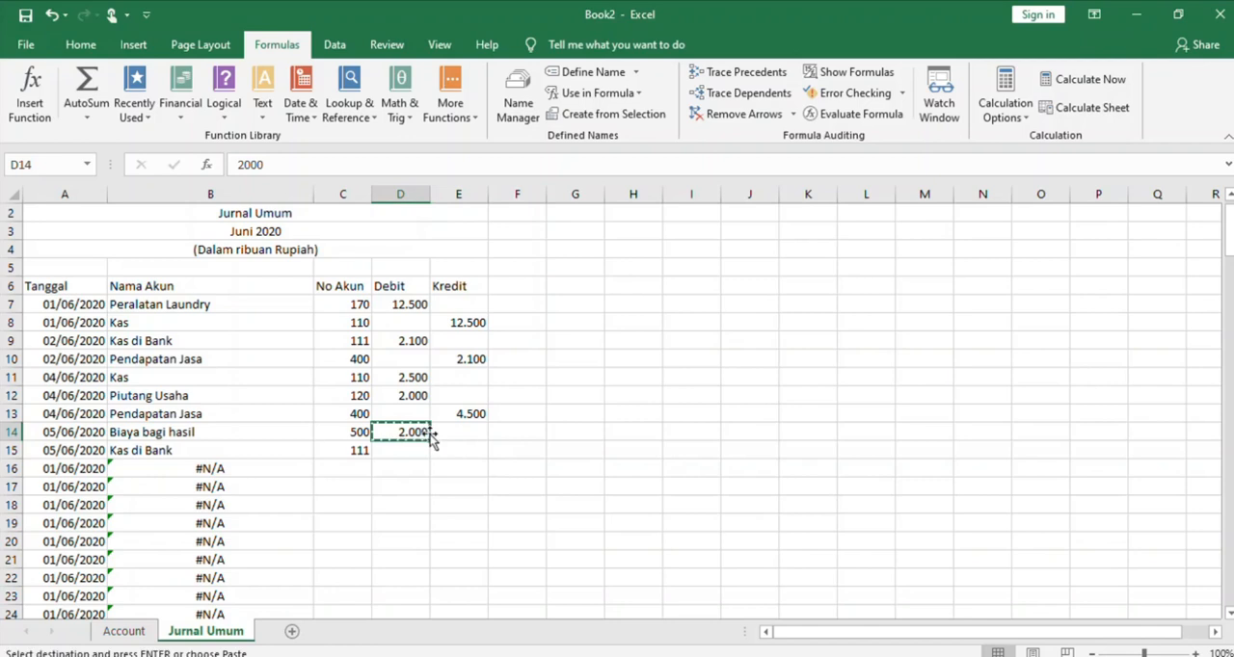
click(445, 446)
key(ctrl+v)
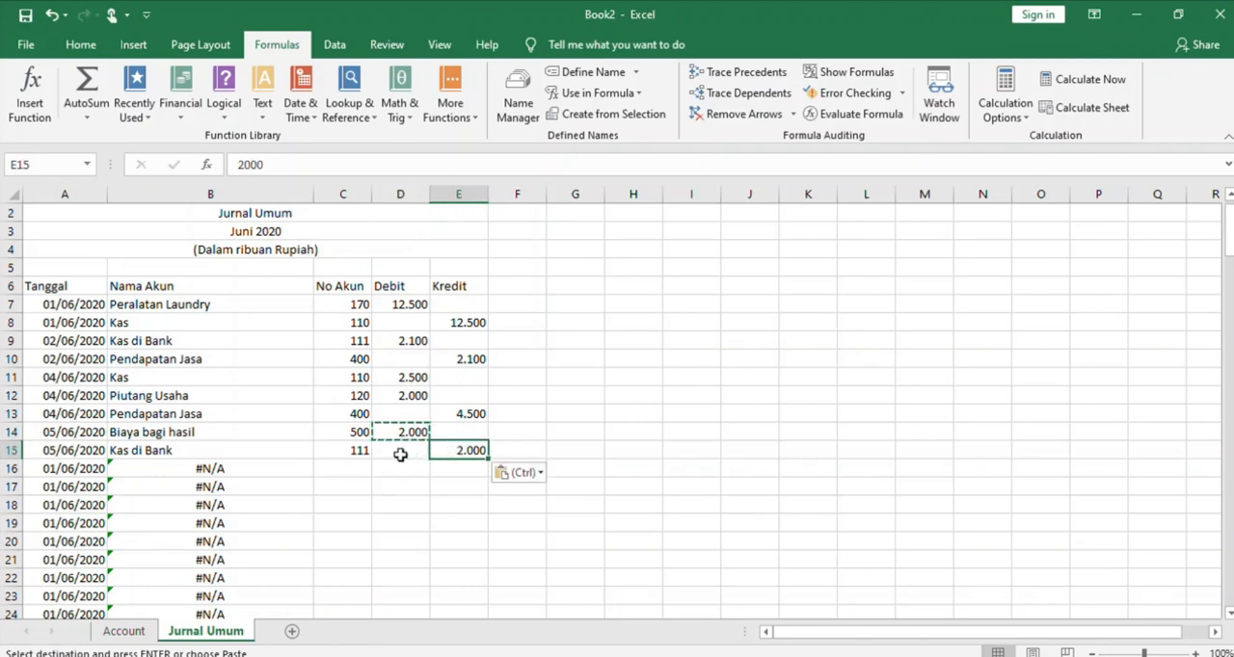
Change the transaction date in A16 to 07/06/2020
click(358, 469)
click(75, 470)
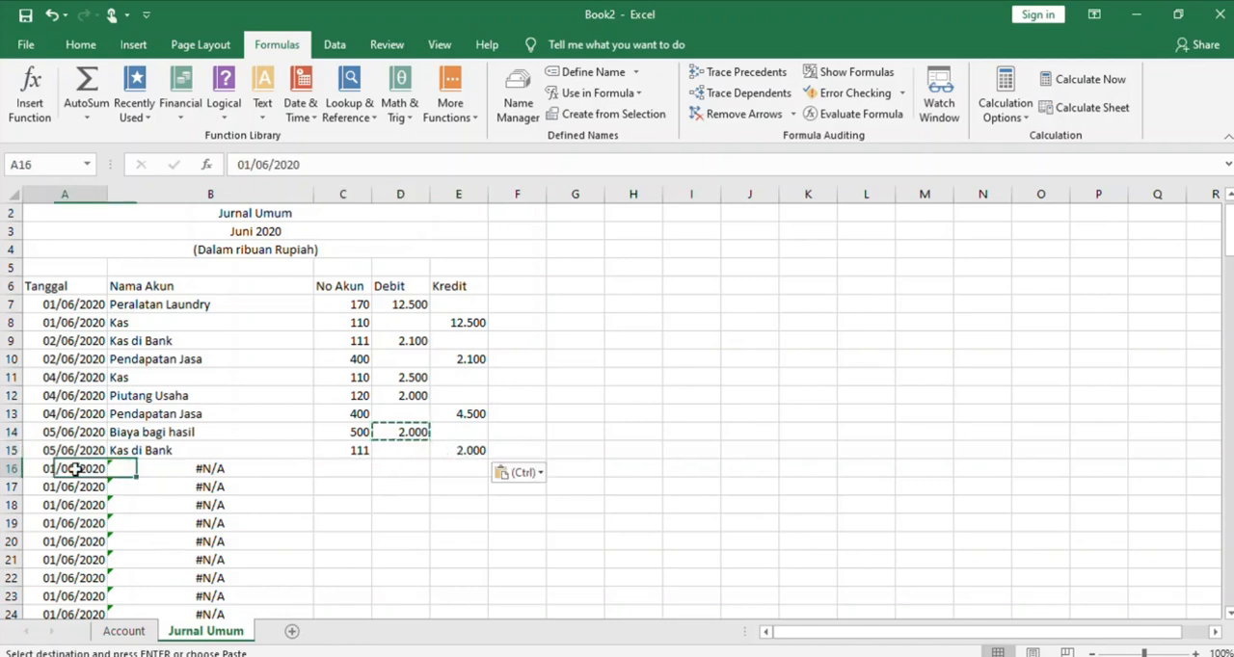
click(255, 164)
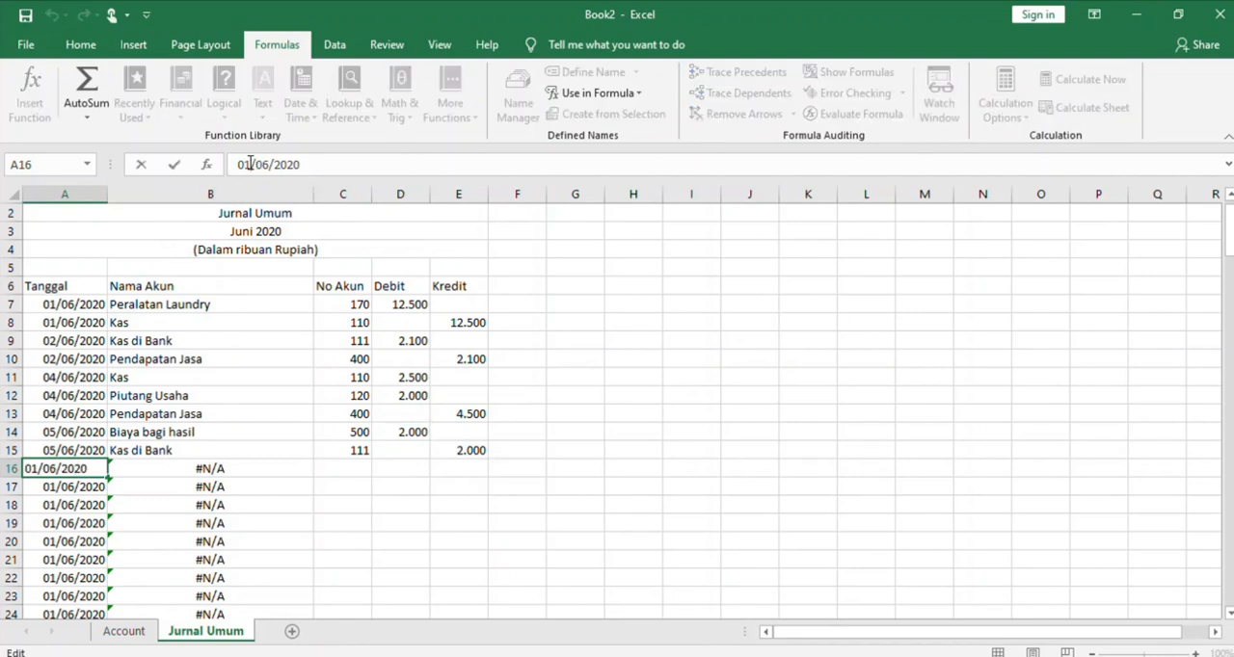
key(BackSpace)
text(7)
Enter account number 220 in C16 and a debit of 12.000 in D16 for the 07/06/2020 entry
click(359, 466)
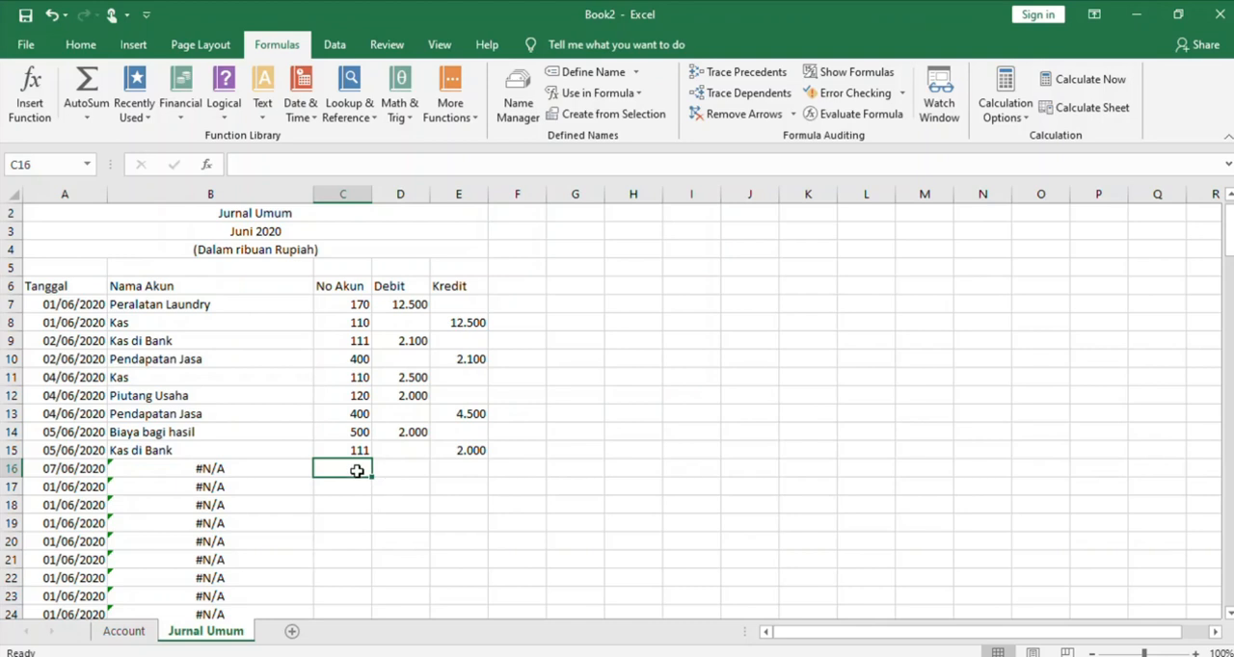
text(220)
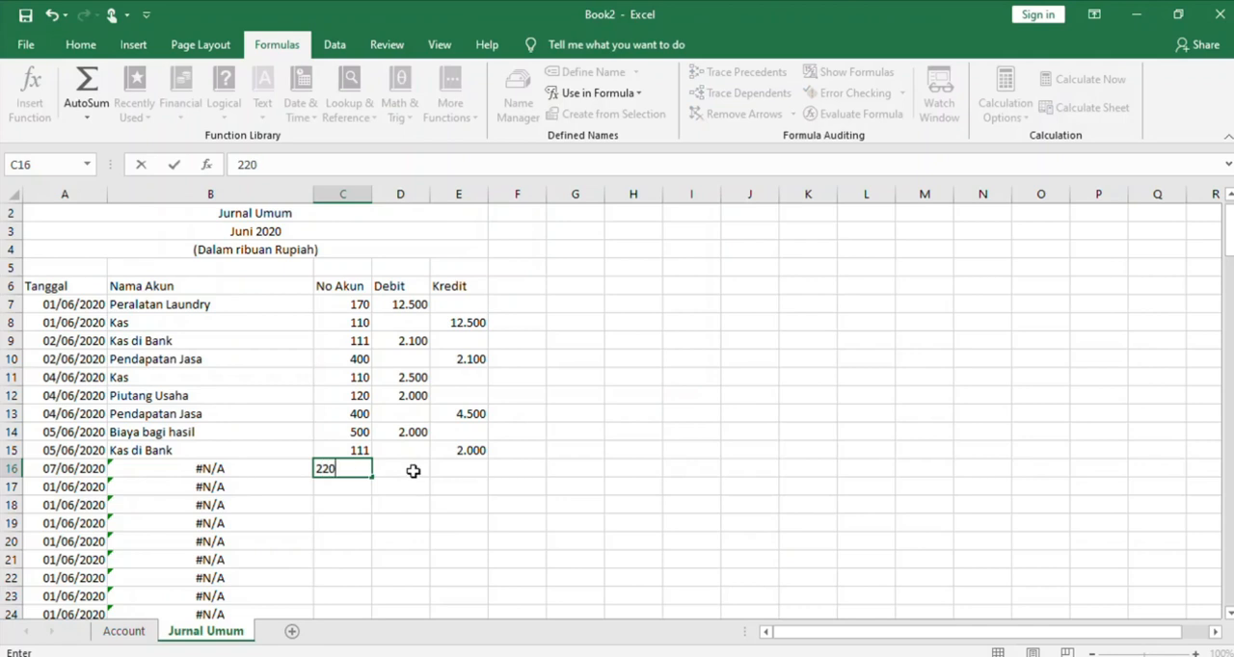
click(413, 471)
text(12.000)
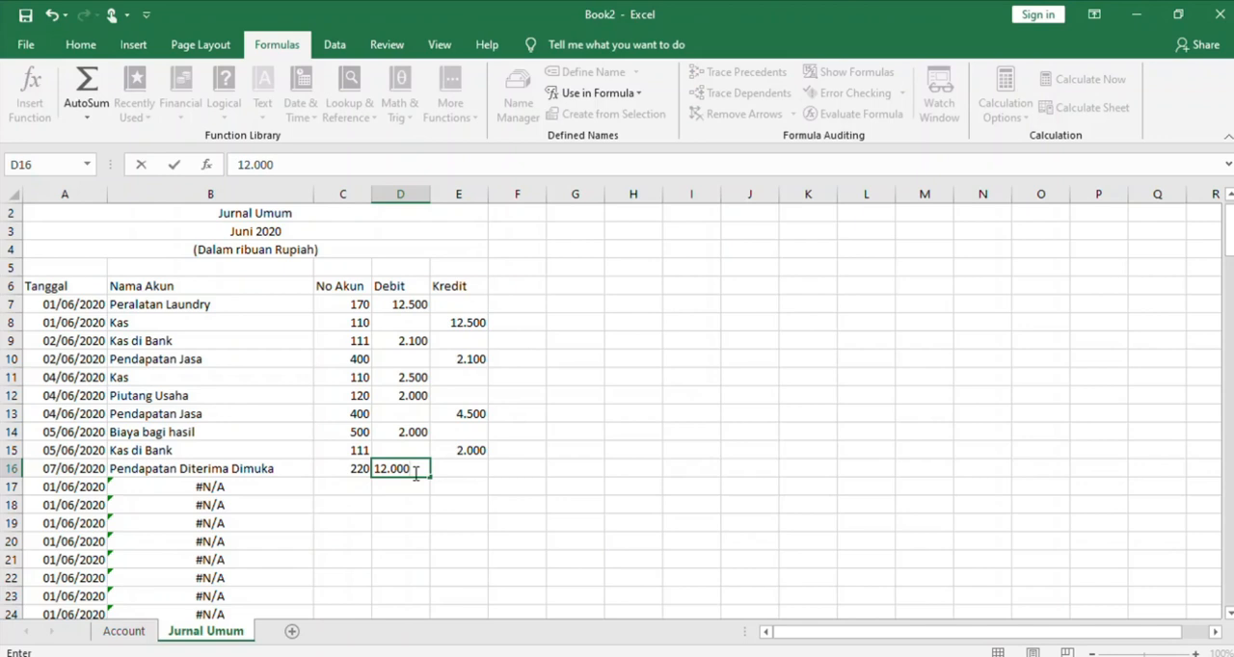
click(357, 486)
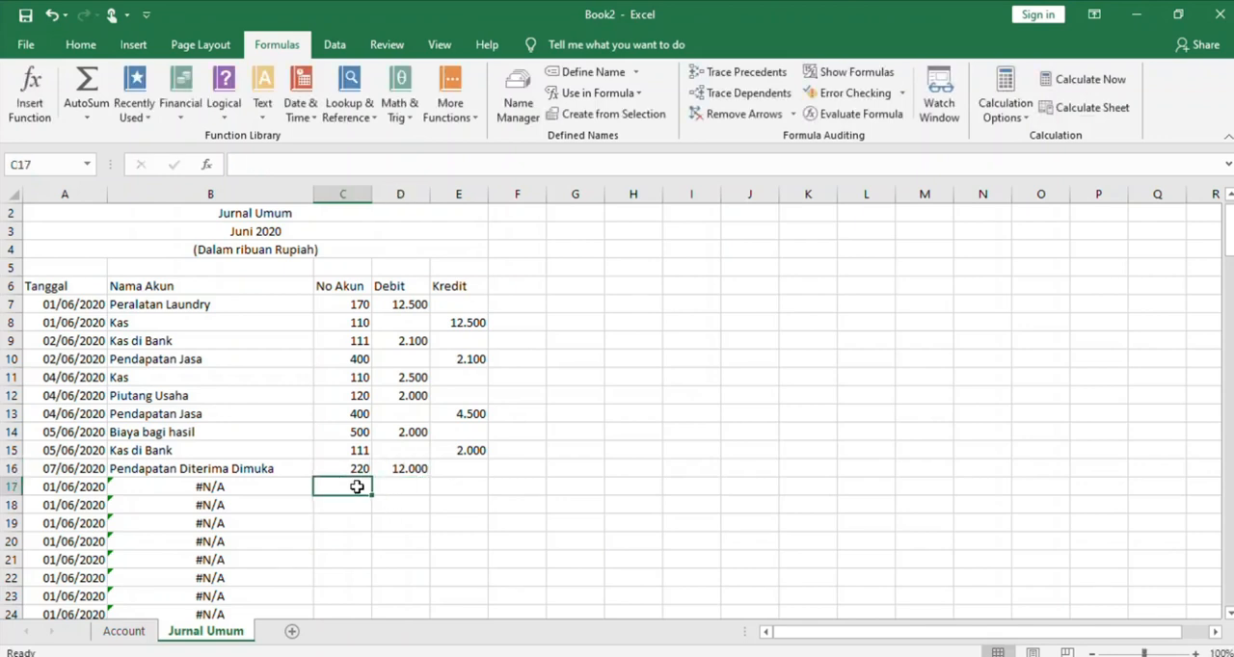
Enter account number 400 in C17 and copy the debit amount from D16 into the Kredit cell E17
text(400)
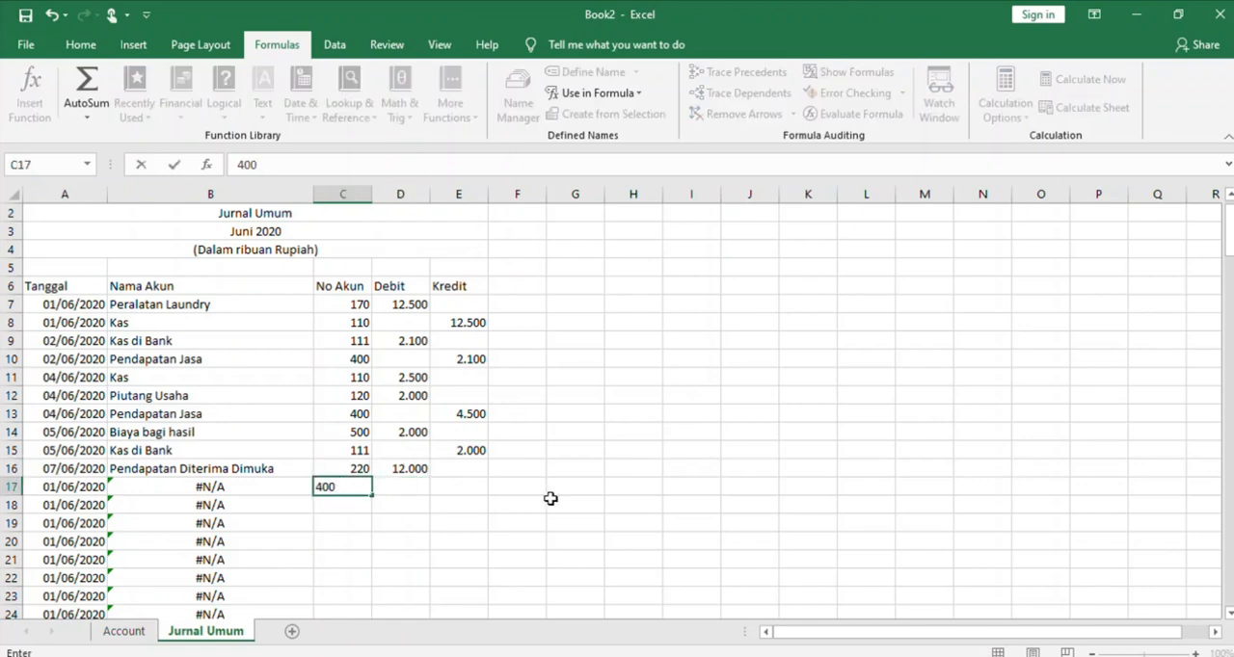
click(407, 470)
key(ctrl+c)
click(456, 486)
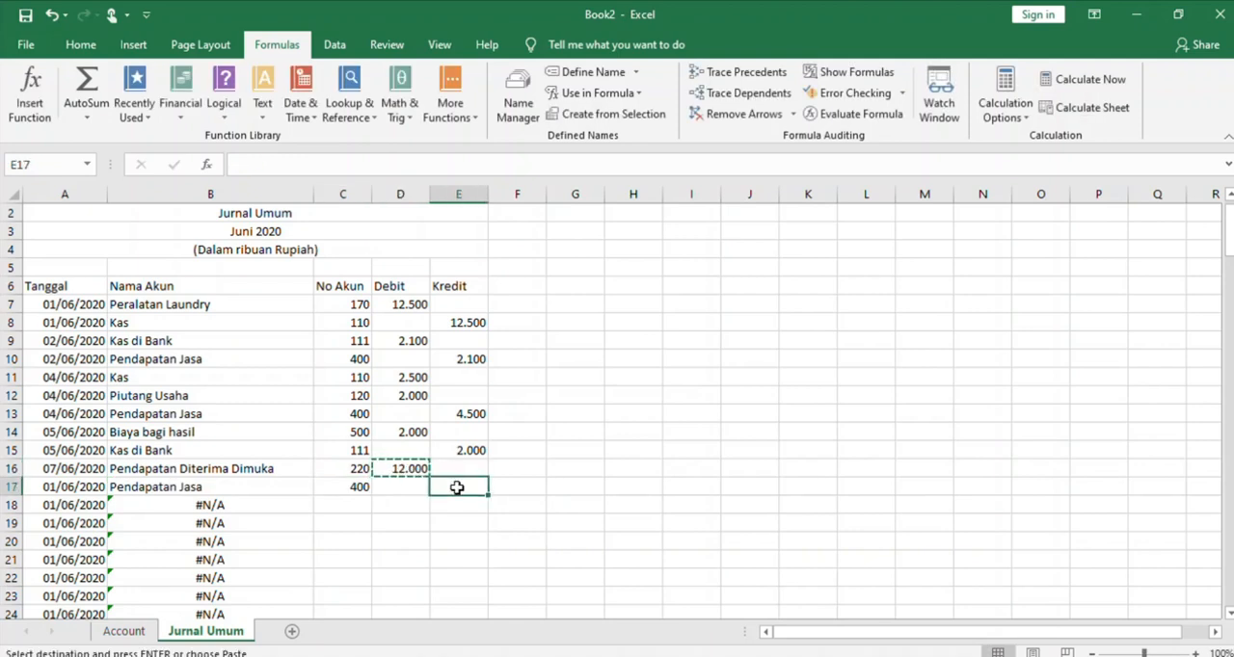
key(ctrl+v)
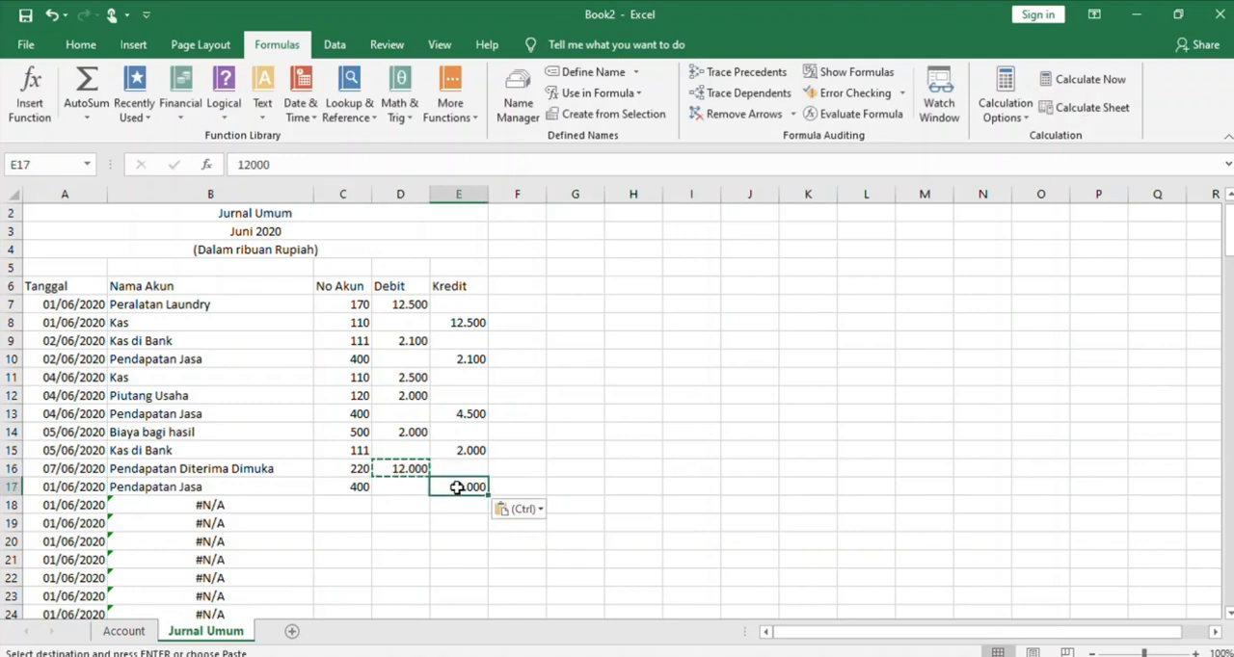
Copy the transaction date from A16 into A17
click(58, 472)
key(ctrl+c)
click(67, 490)
key(ctrl+v)
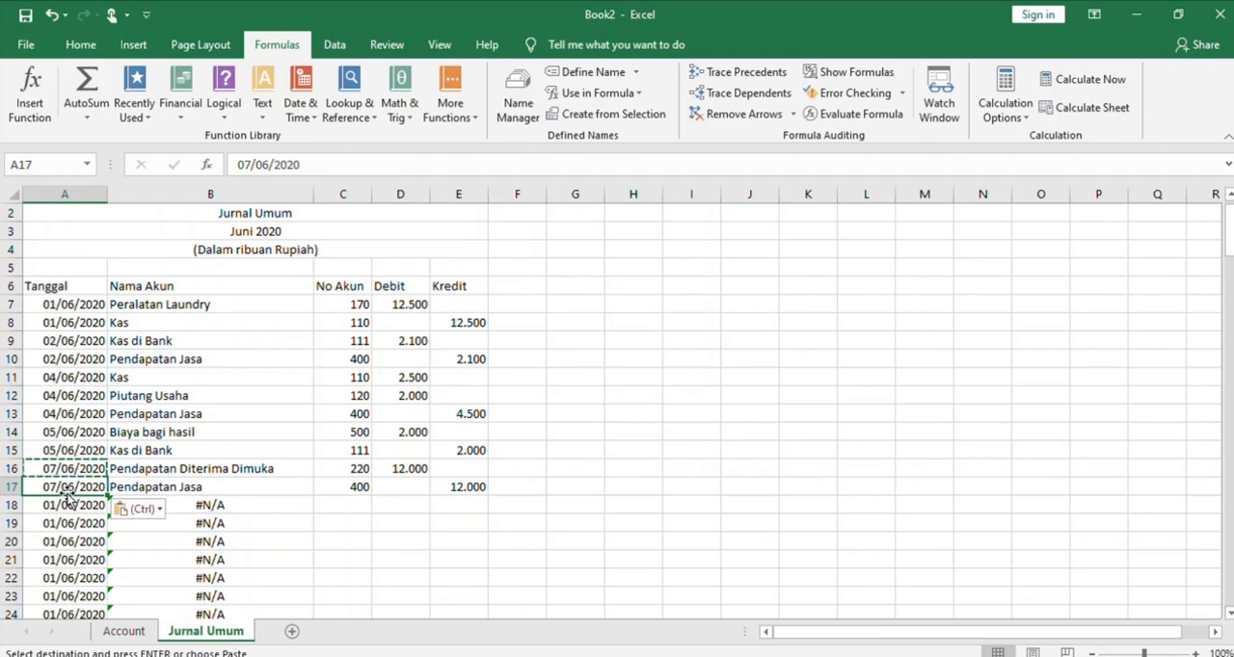
Change the transaction date in A18 to 08/06/2020
click(67, 509)
click(68, 518)
drag(67, 505, 67, 470)
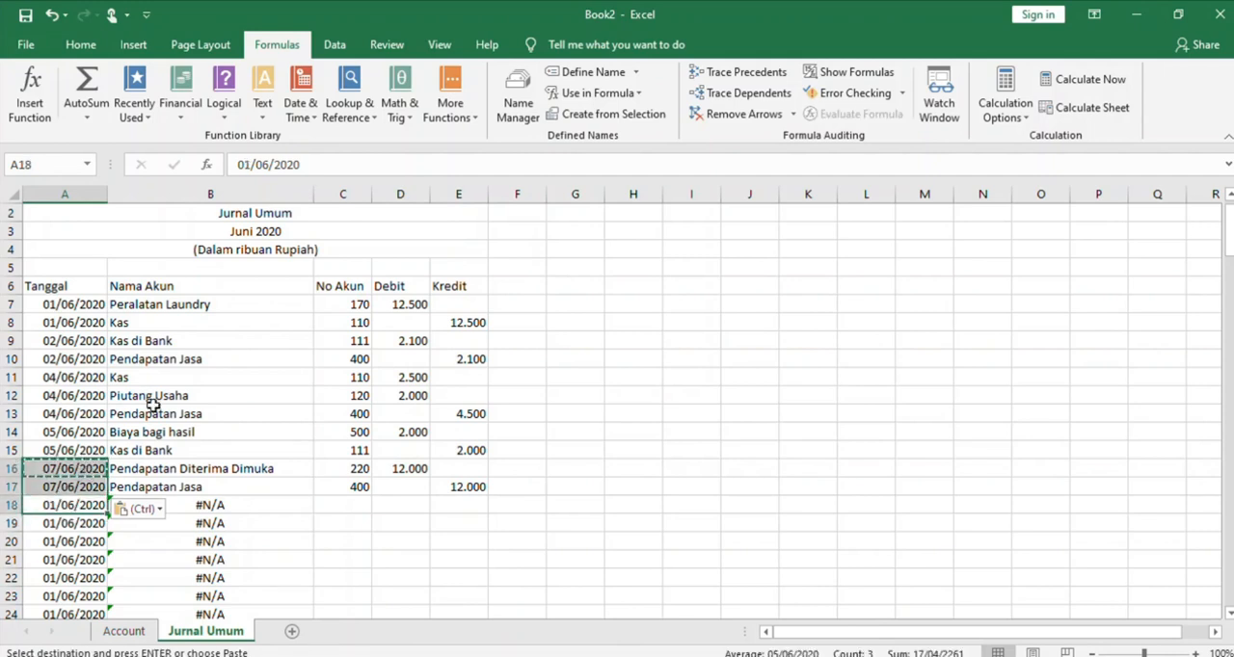
click(253, 164)
key(BackSpace)
text(8)
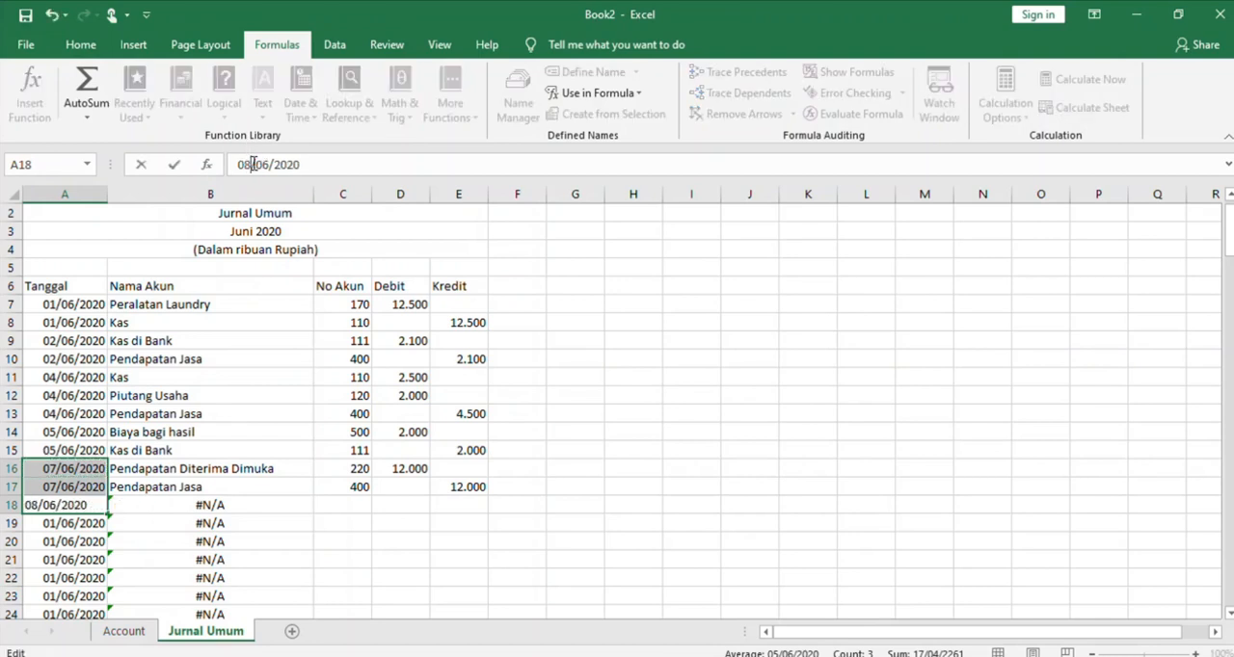
click(67, 538)
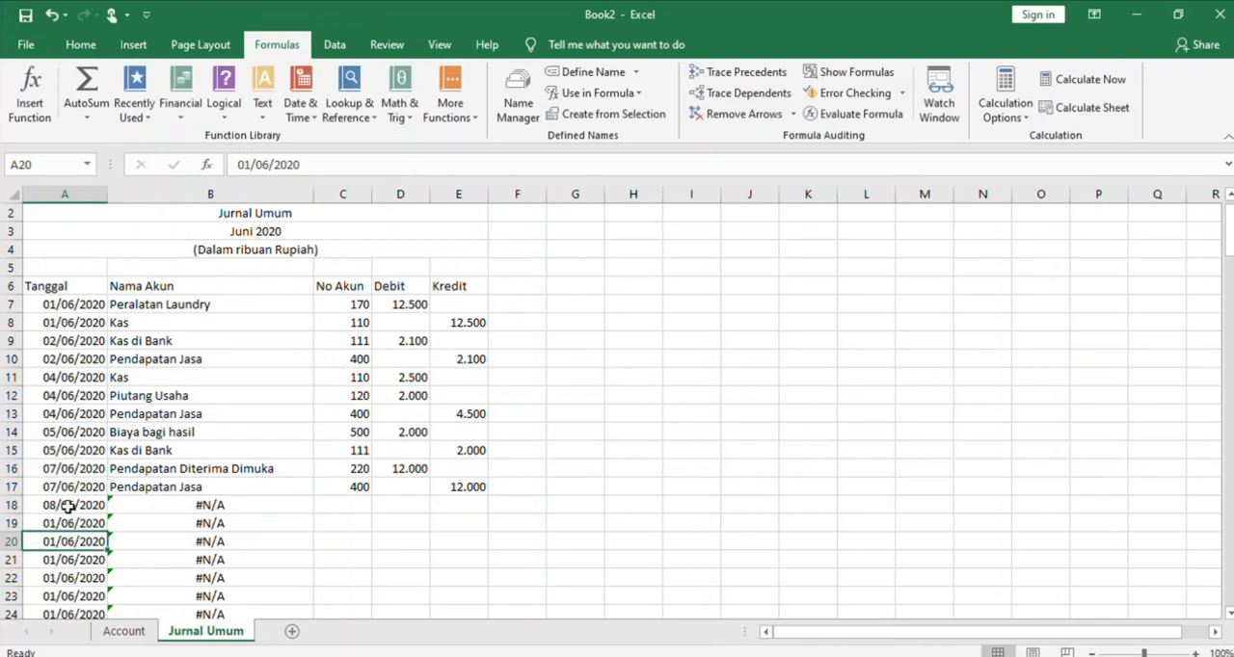
click(68, 502)
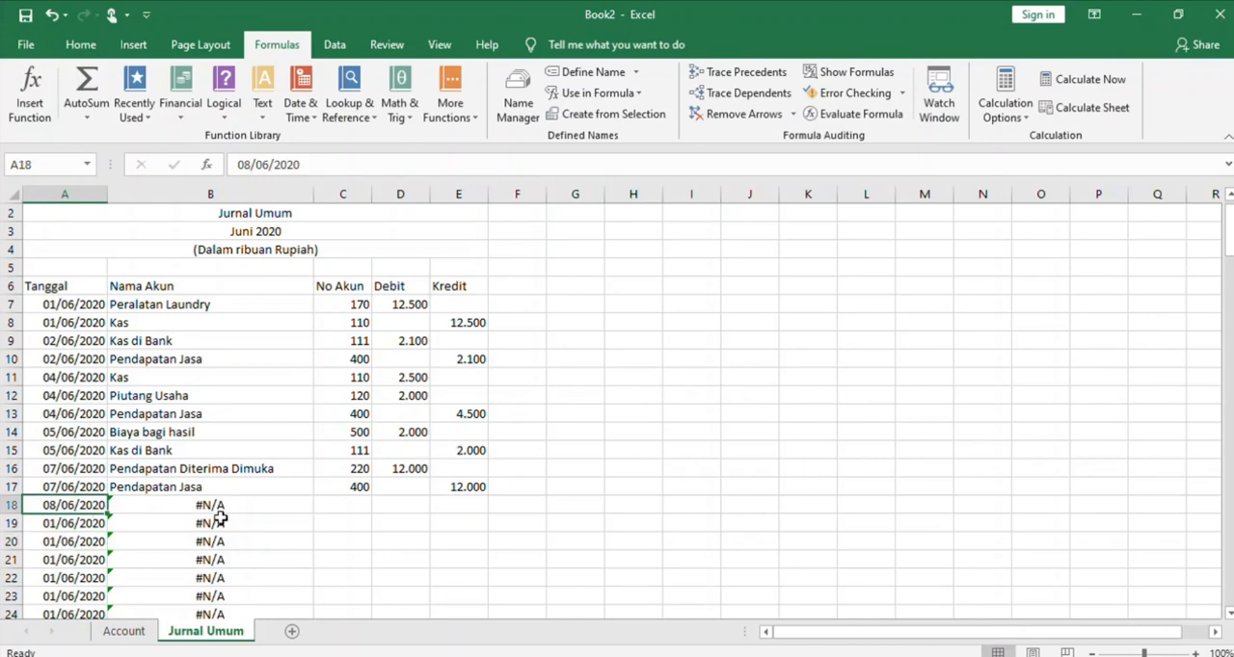
Enter account number 170 in C18 and a debit of 15.000 in D18 for the 08/06/2020 entry
click(349, 511)
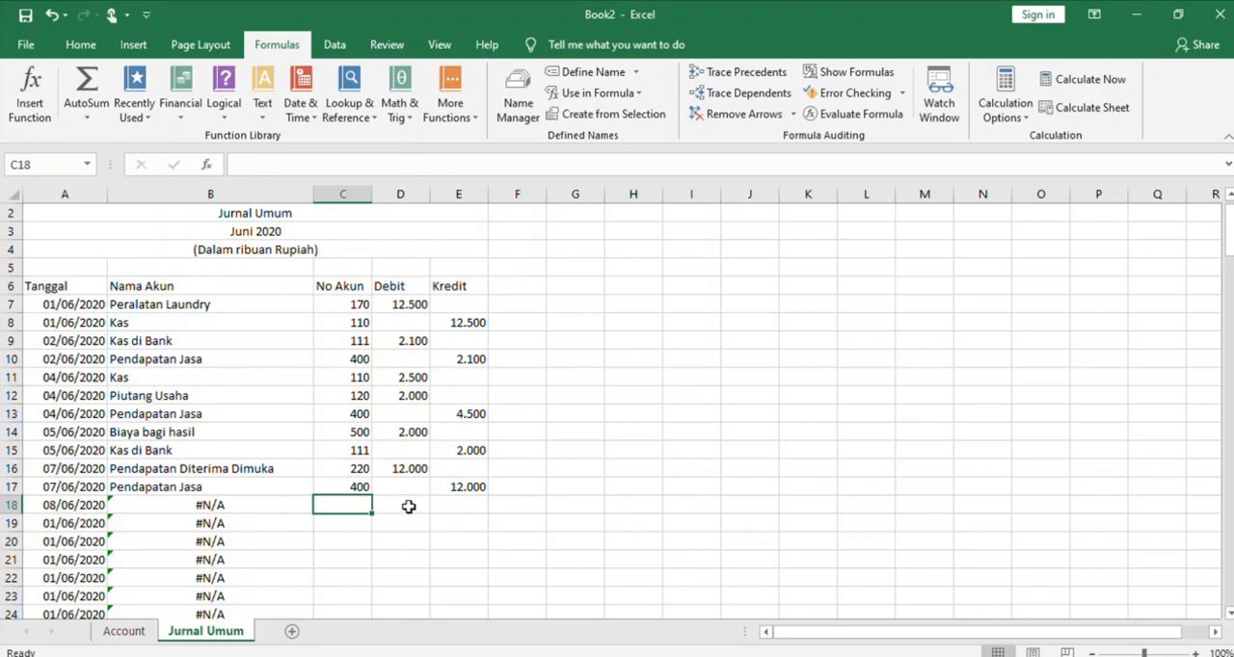
text(170)
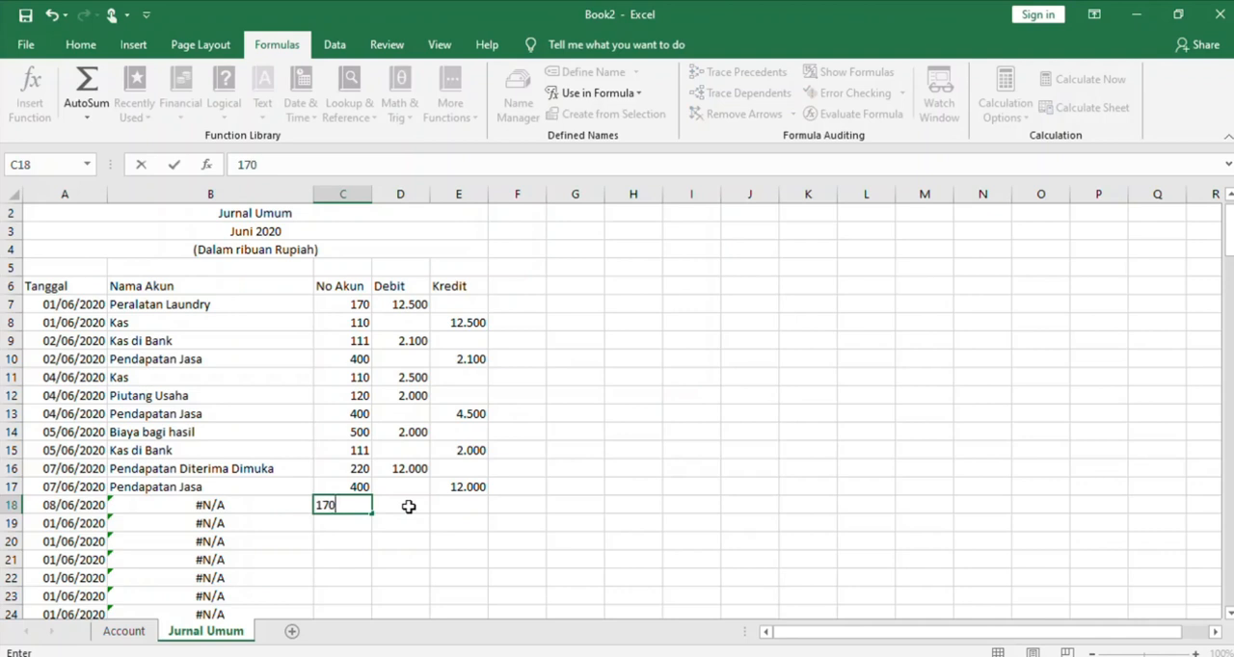
click(409, 507)
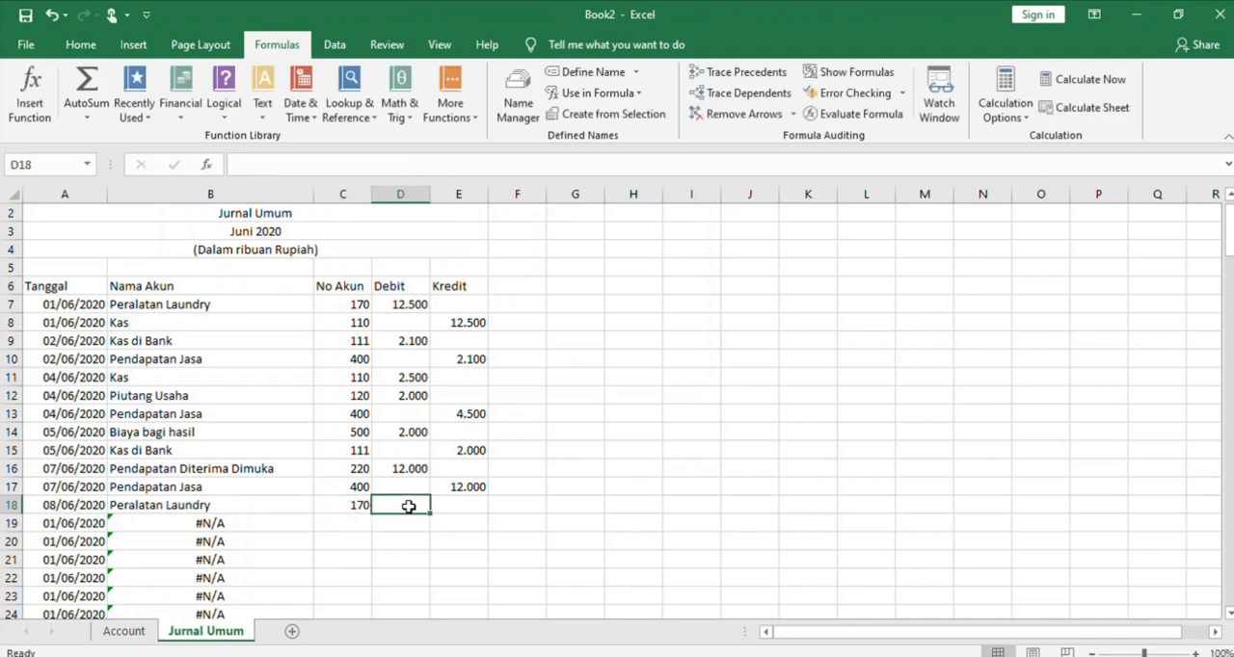
text(15.000)
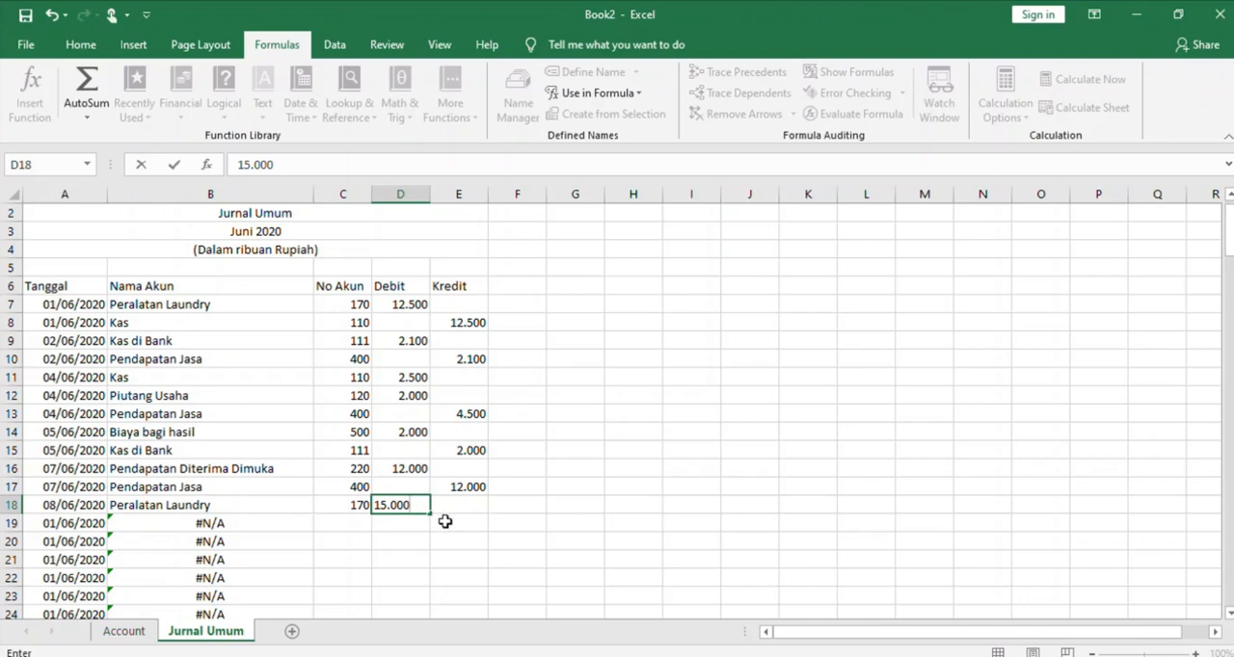
Enter account number 110 in C19 and a credit of 5.000 in E19
click(362, 521)
text(110)
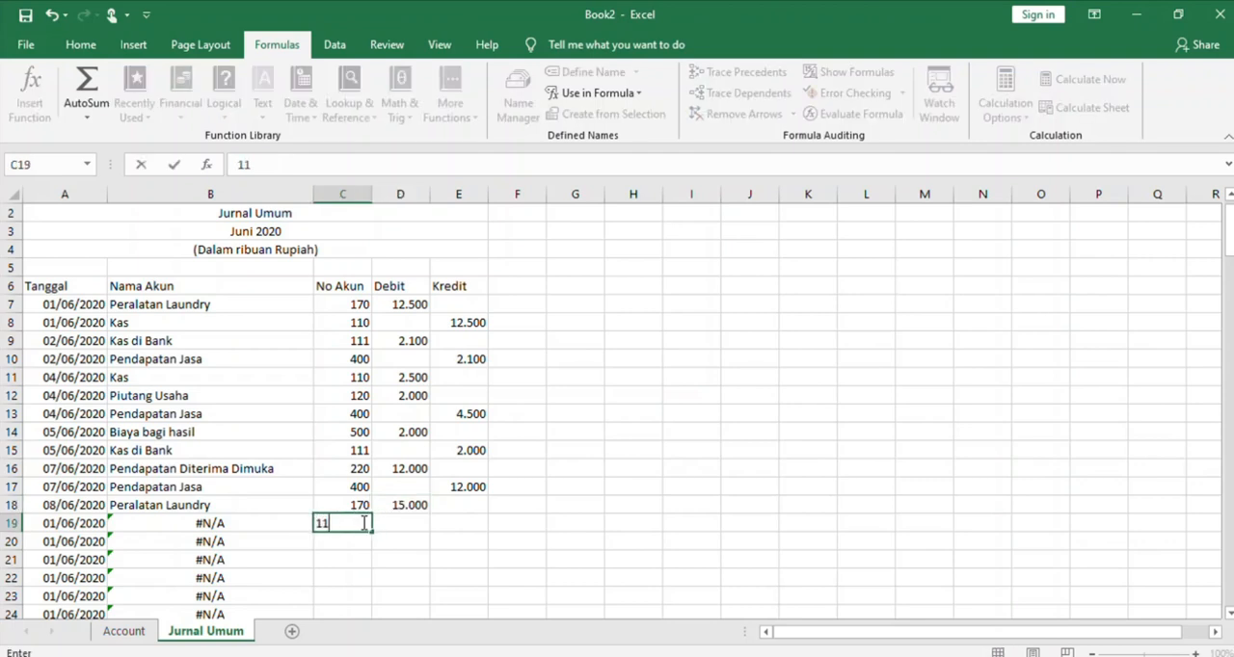
click(471, 524)
text(5.000)
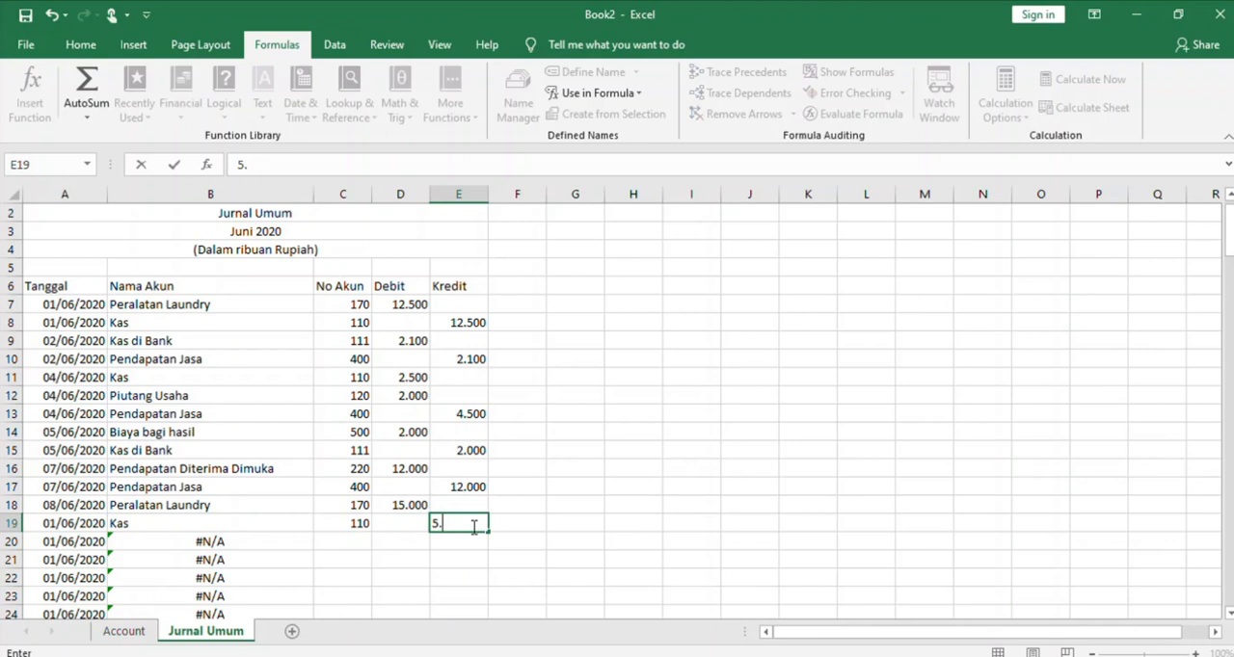
Enter account number 210 in C20 and a credit of 10.000 in E20
click(355, 540)
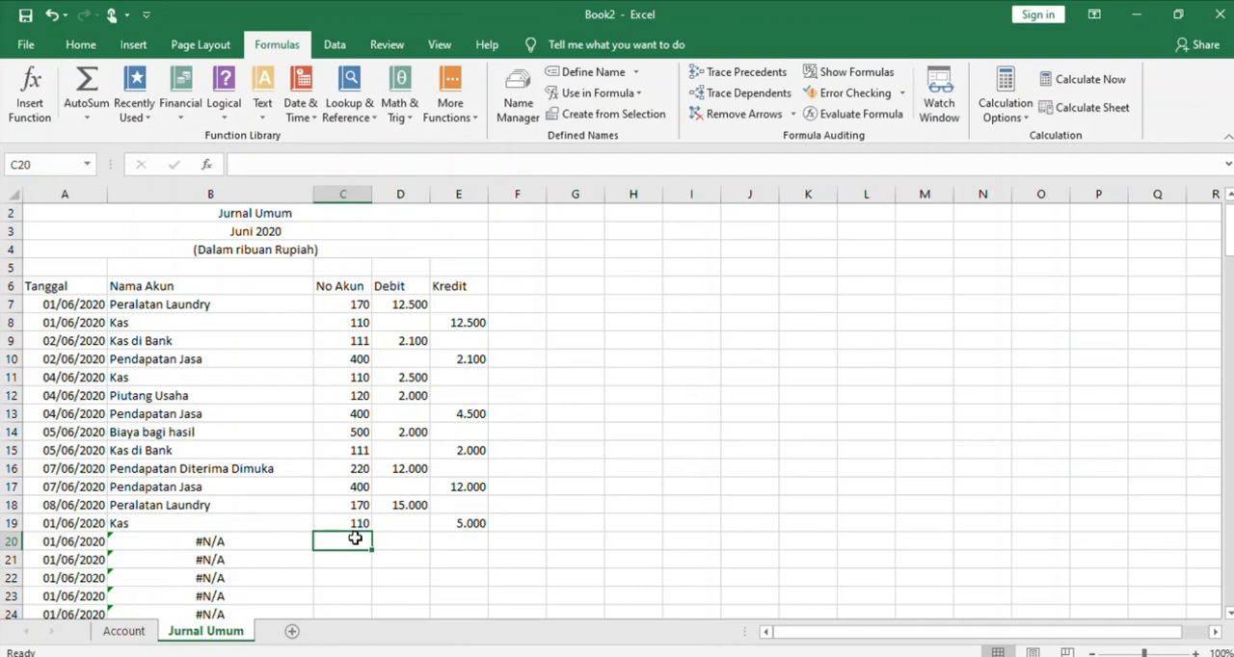
text(210)
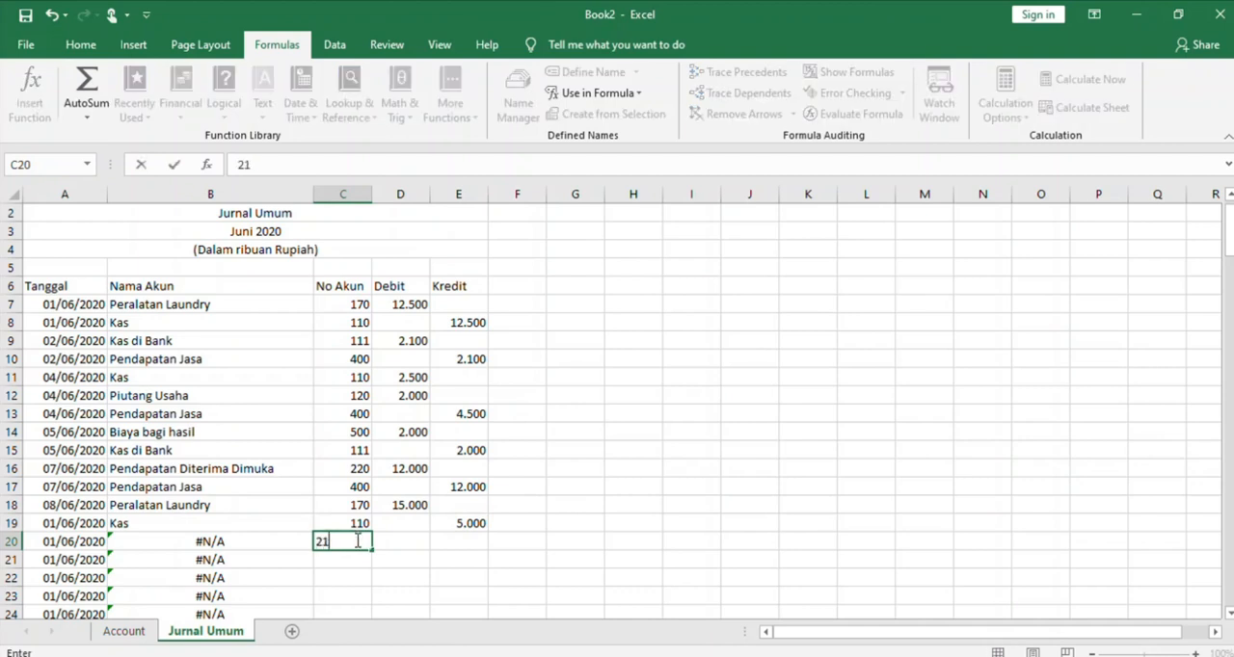
click(449, 547)
text(10.000)
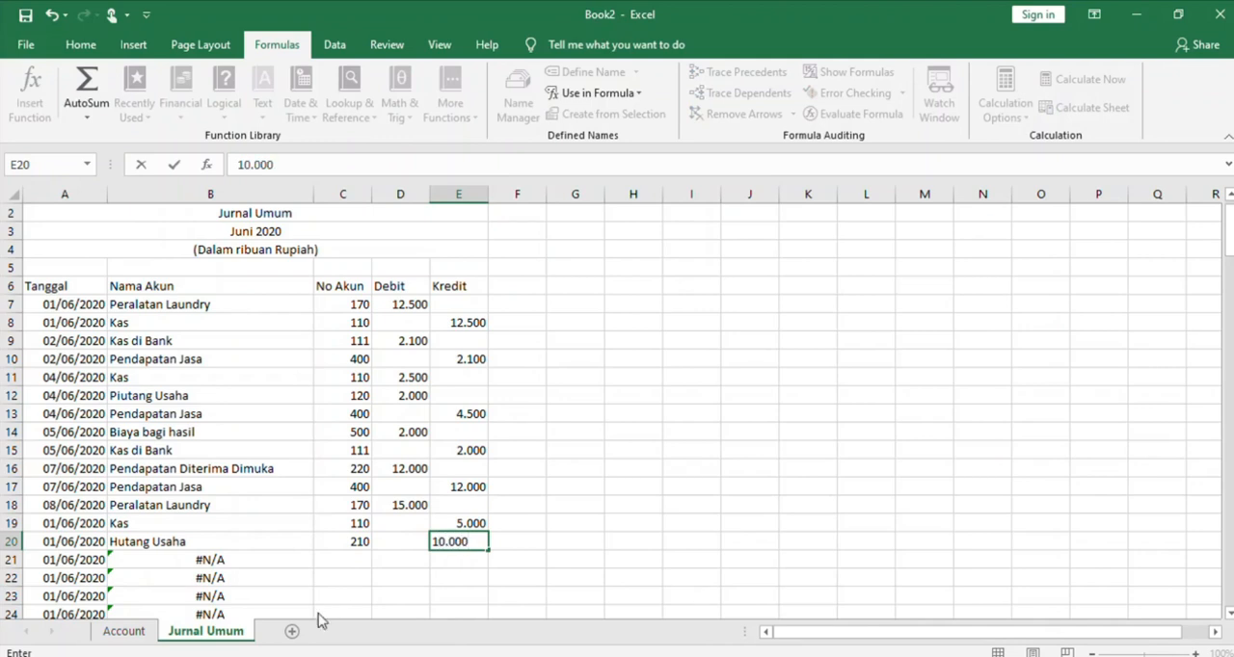
click(348, 568)
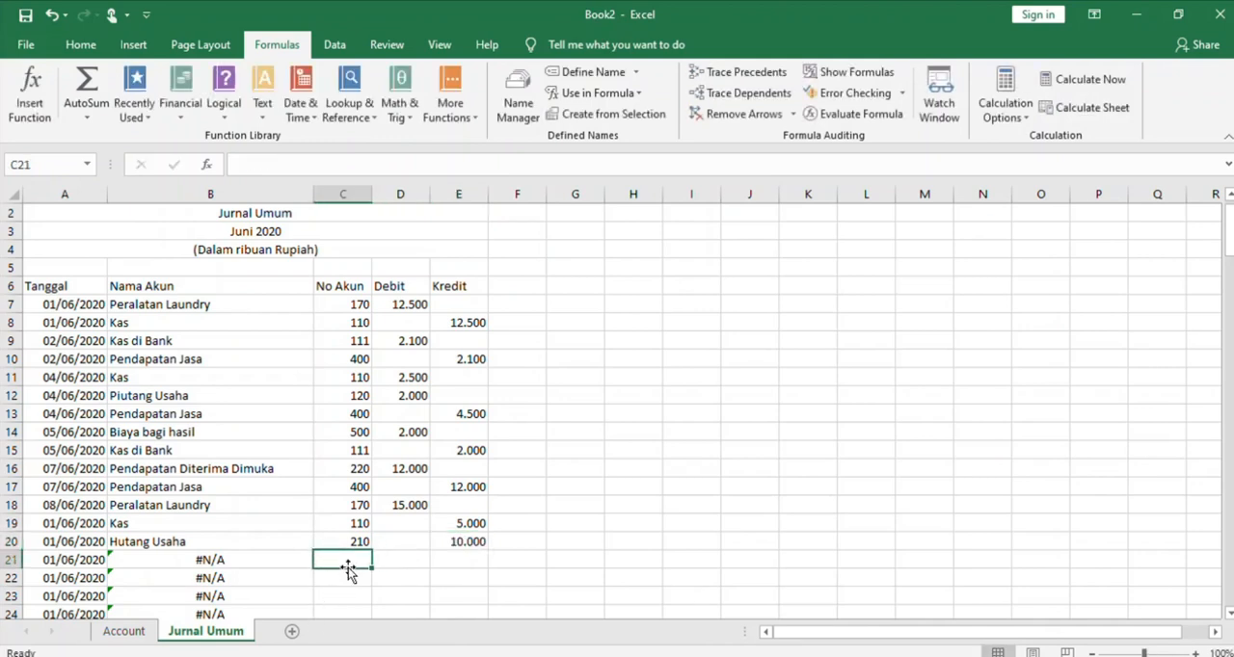
Copy the transaction date from A18 into A19 and A20
click(76, 505)
key(ctrl+c)
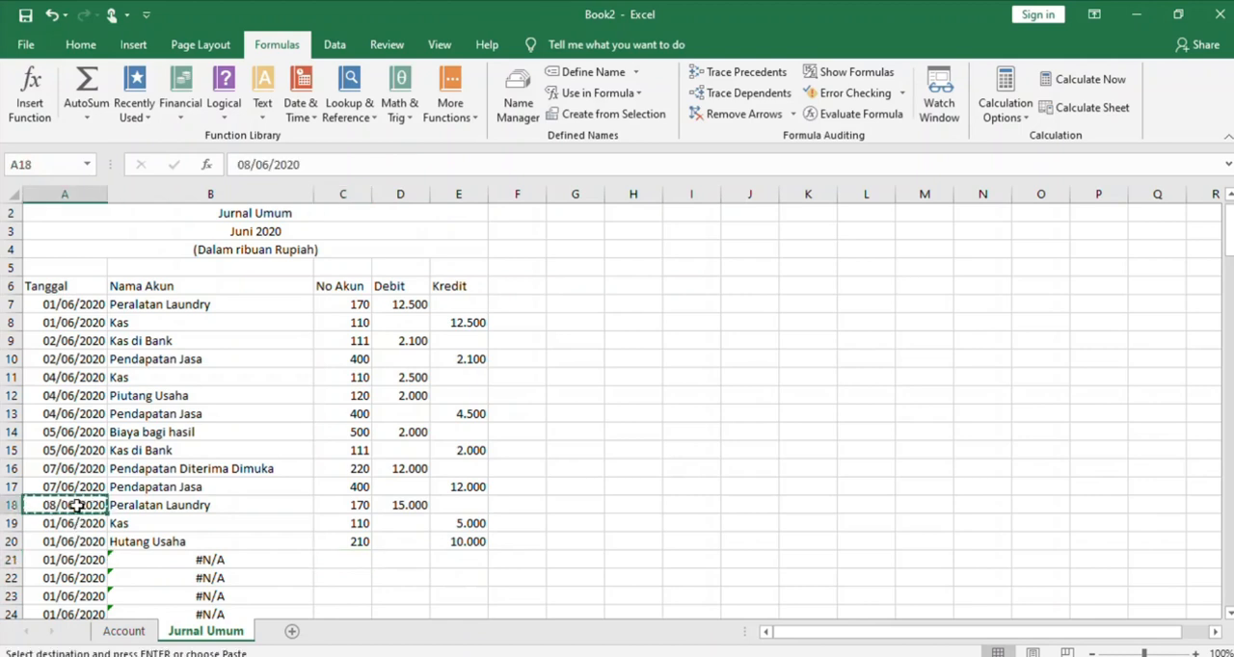
click(82, 524)
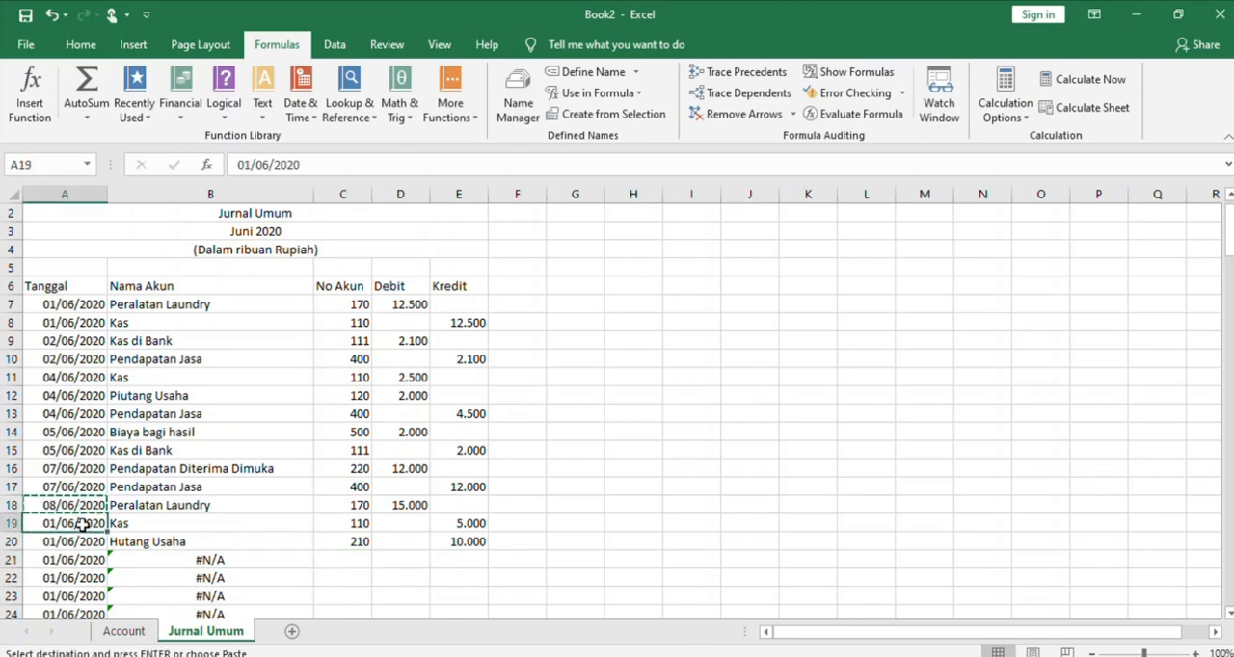
key(shift+Down)
key(ctrl+v)
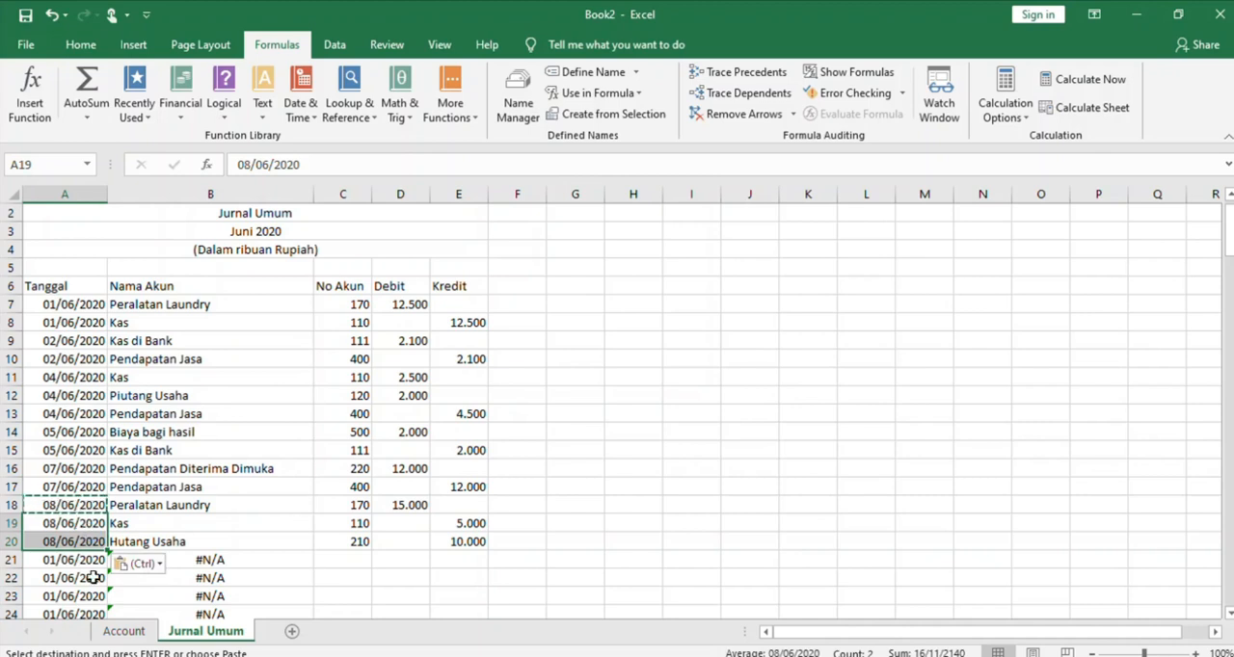
Change the transaction date in A21 to 10/06/2020
click(64, 566)
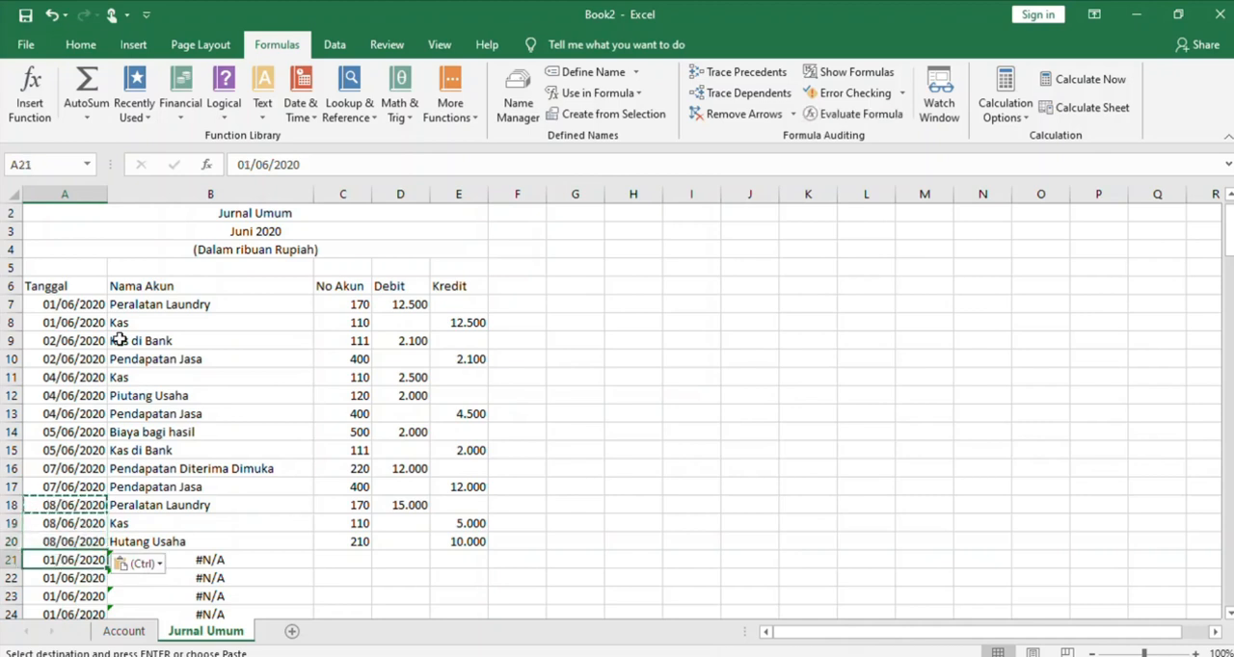
click(256, 165)
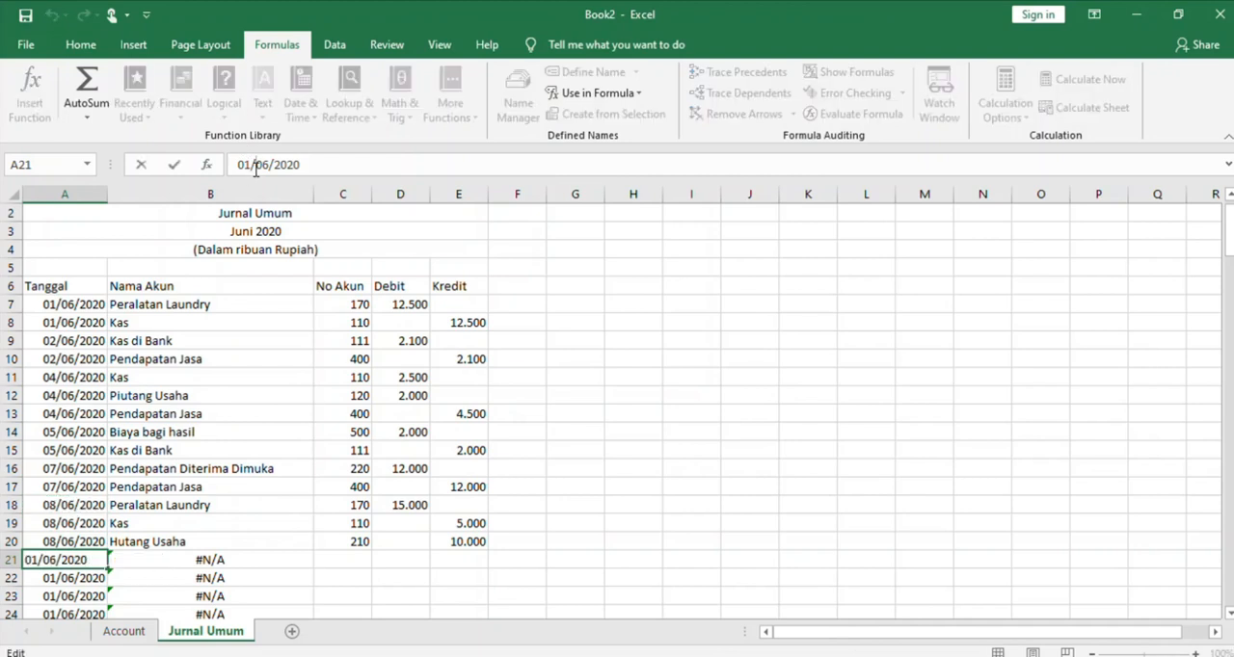
key(Left)
key(BackSpace)
key(Left)
text(1)
click(507, 394)
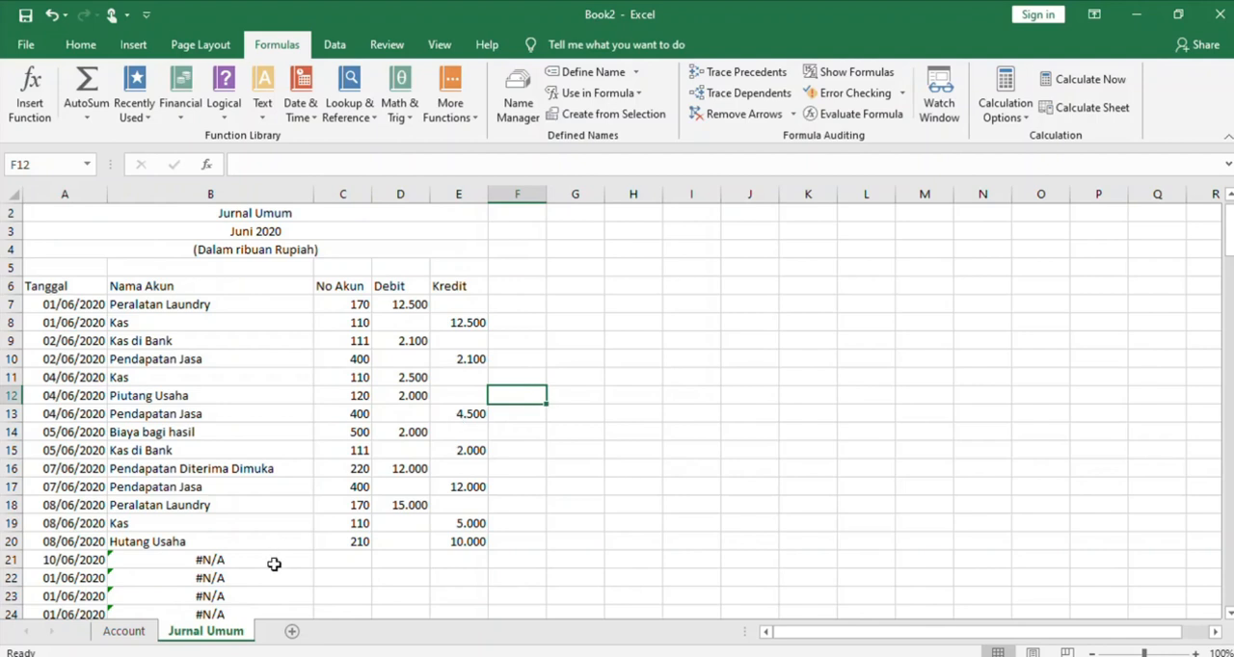
Enter account number 110 in C21 and a debit of 2.500 in D21 for the 10/06/2020 entry
click(335, 560)
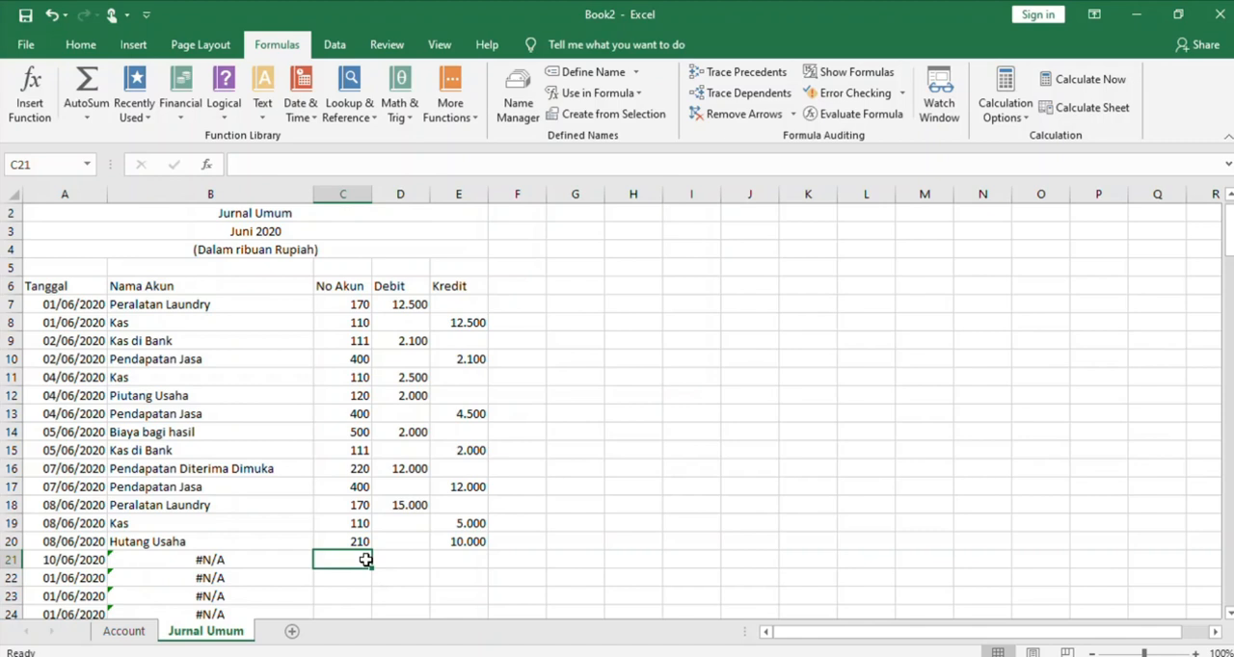
text(110)
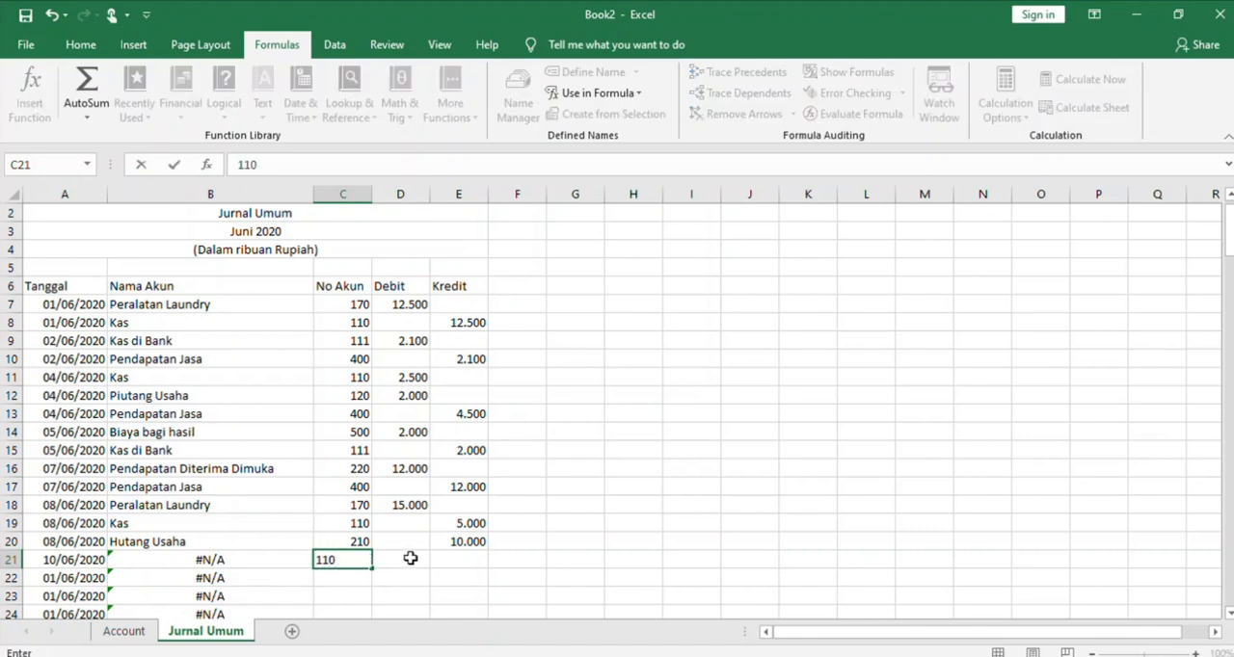
click(409, 558)
text(2.500)
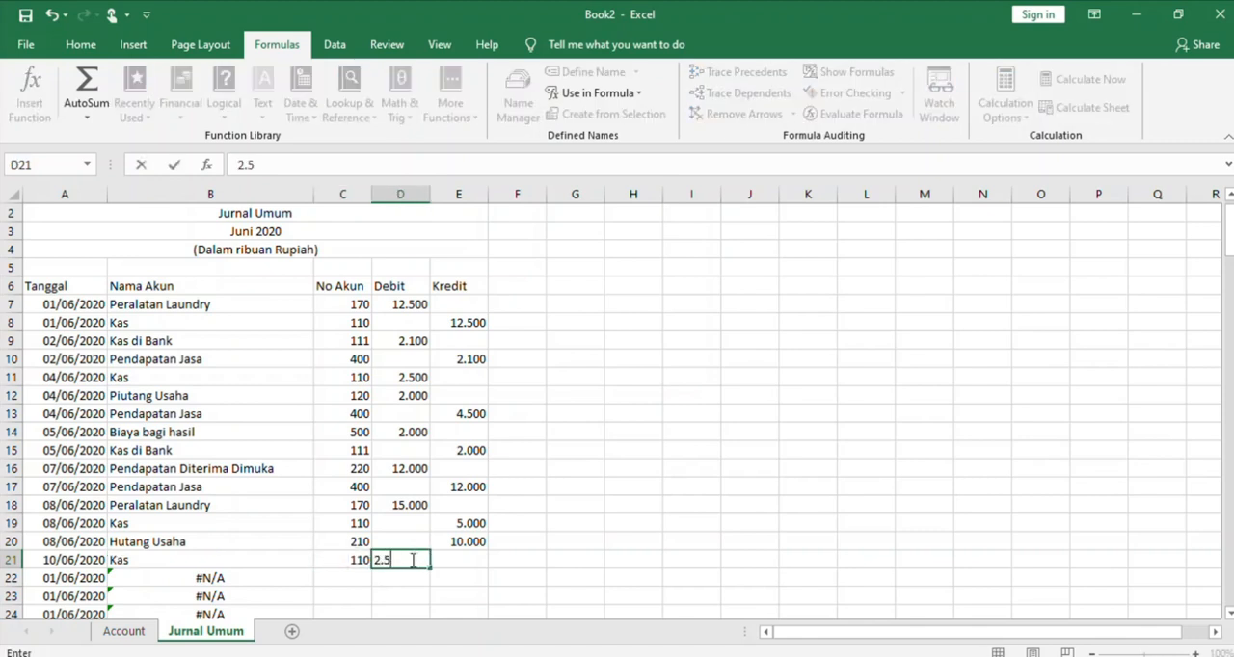
Enter account number 300 in C22 and copy the debit amount from D21 into the Kredit cell E22
click(348, 574)
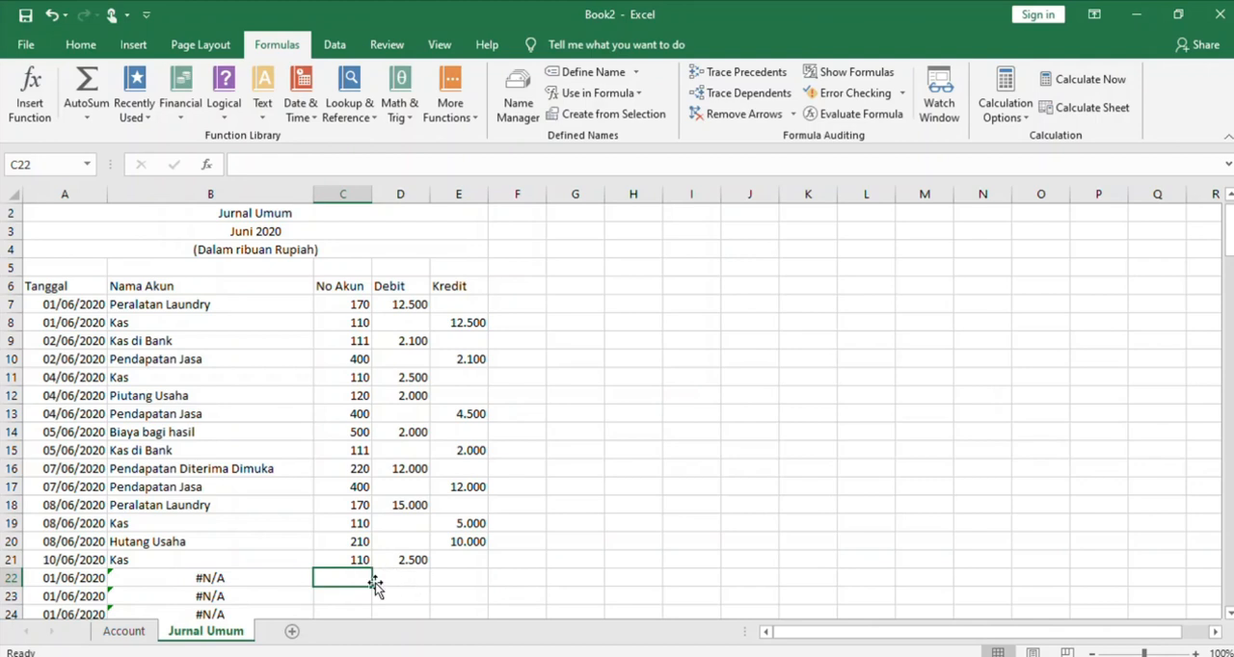
text(300)
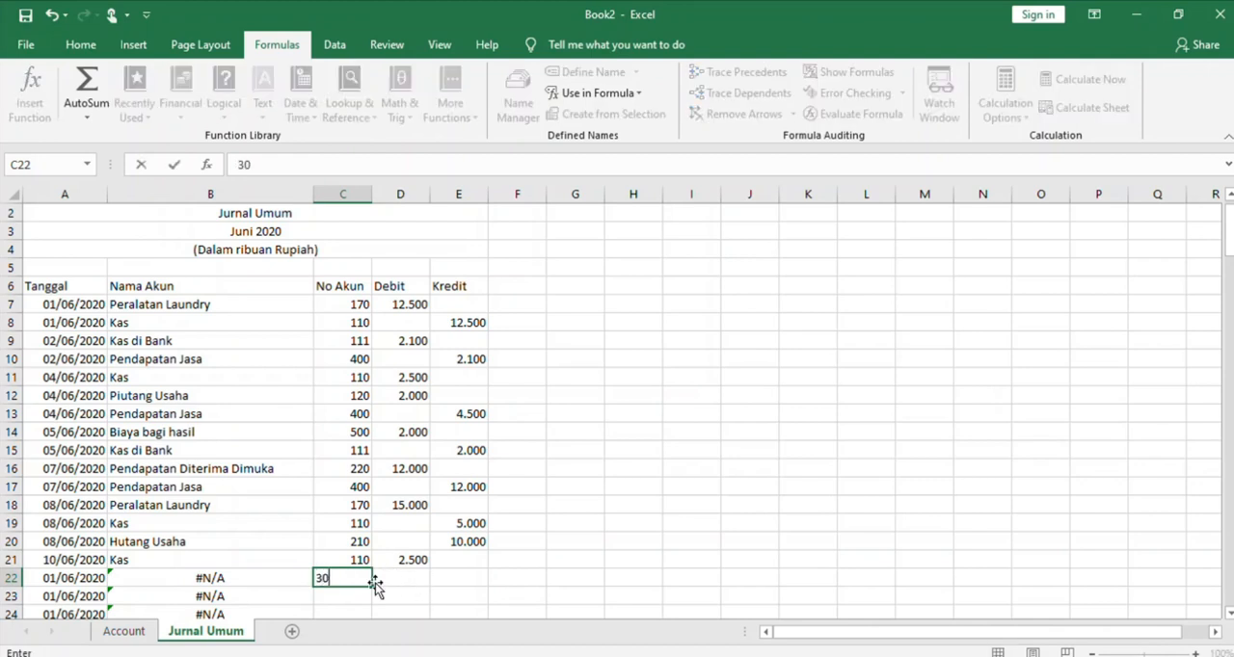
click(446, 578)
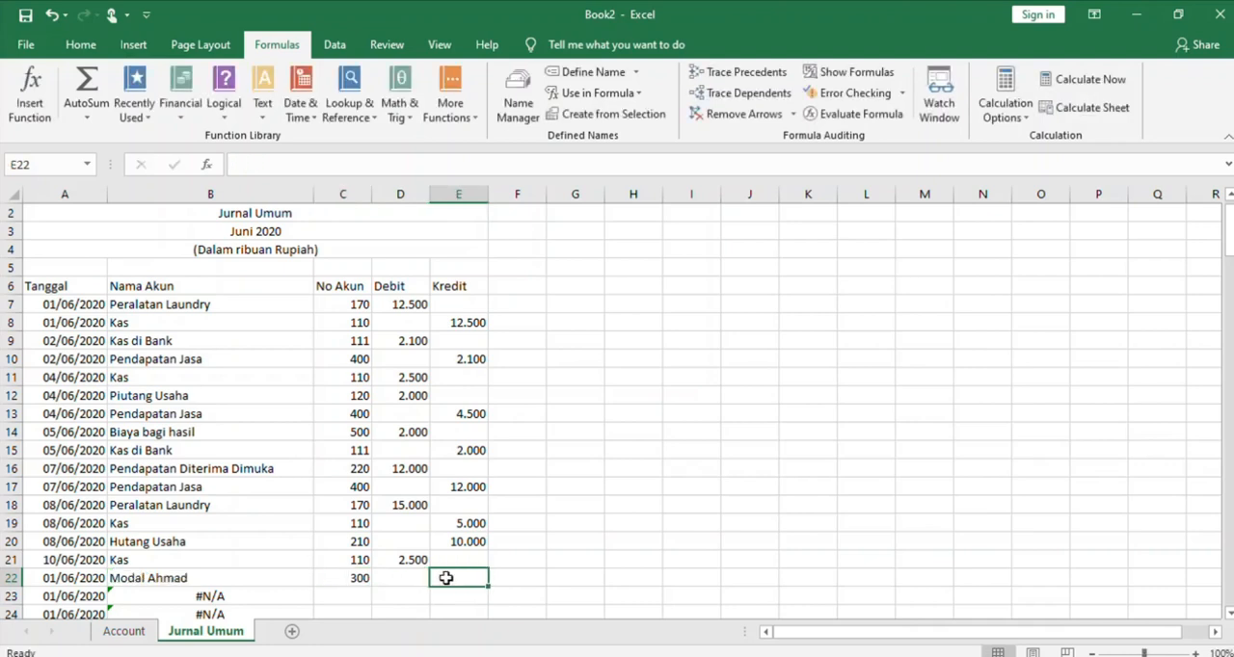
click(424, 560)
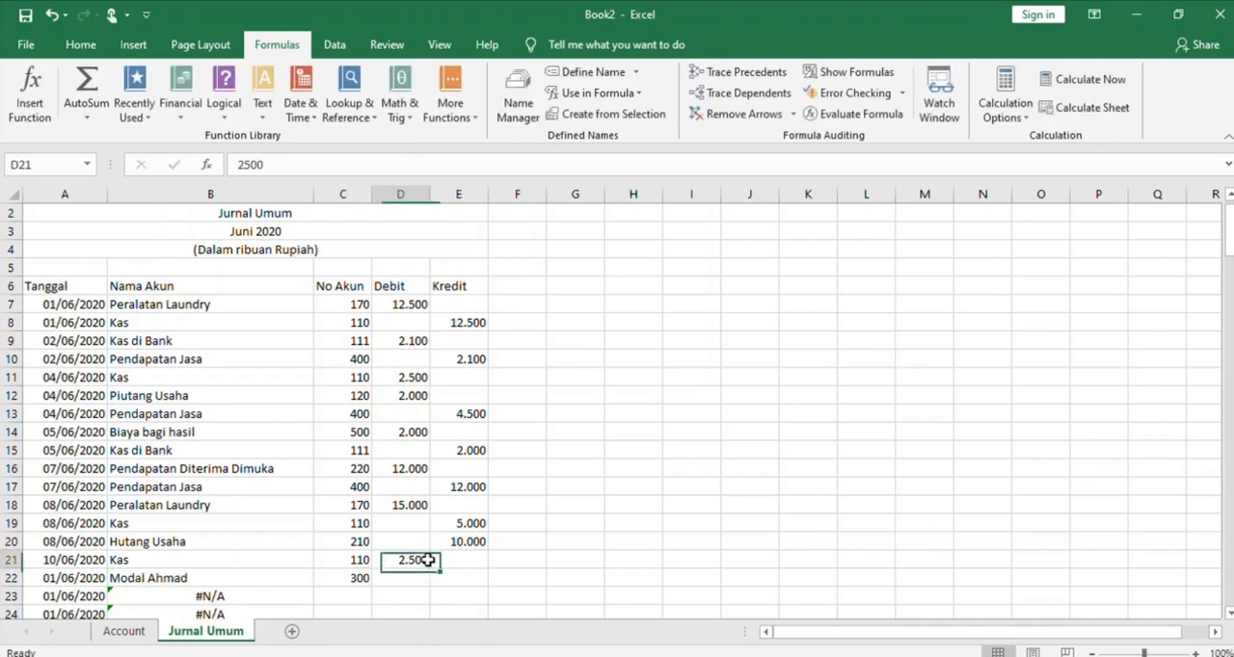
key(ctrl+c)
click(457, 577)
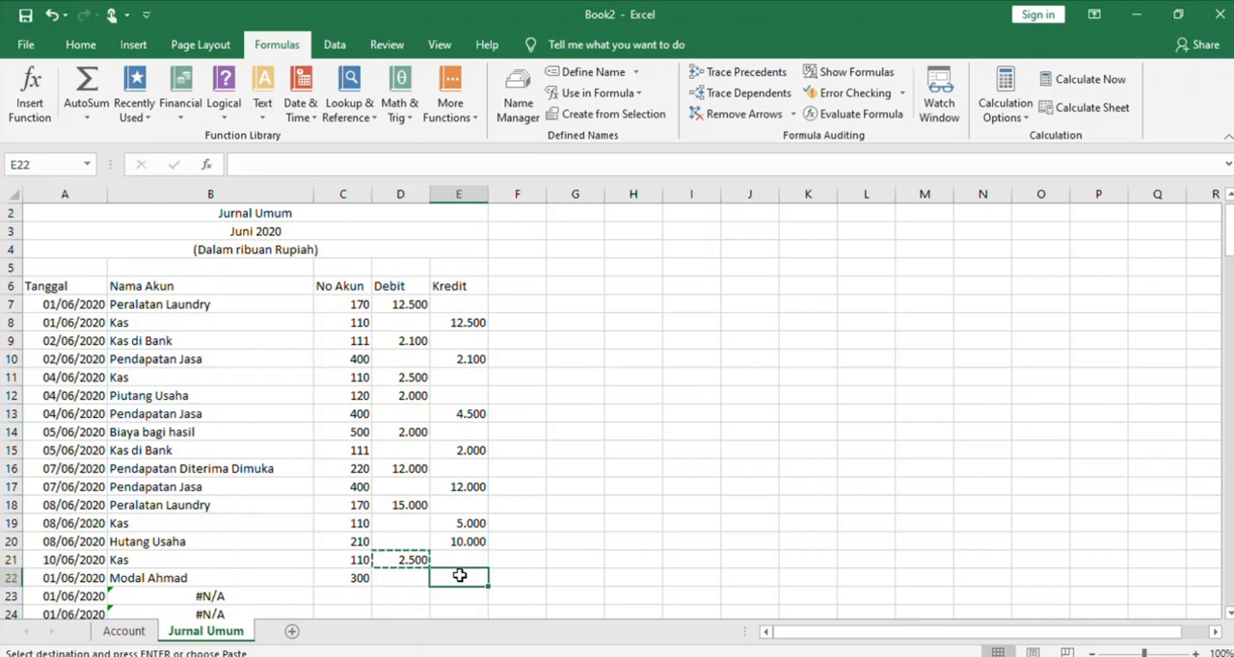
key(ctrl+v)
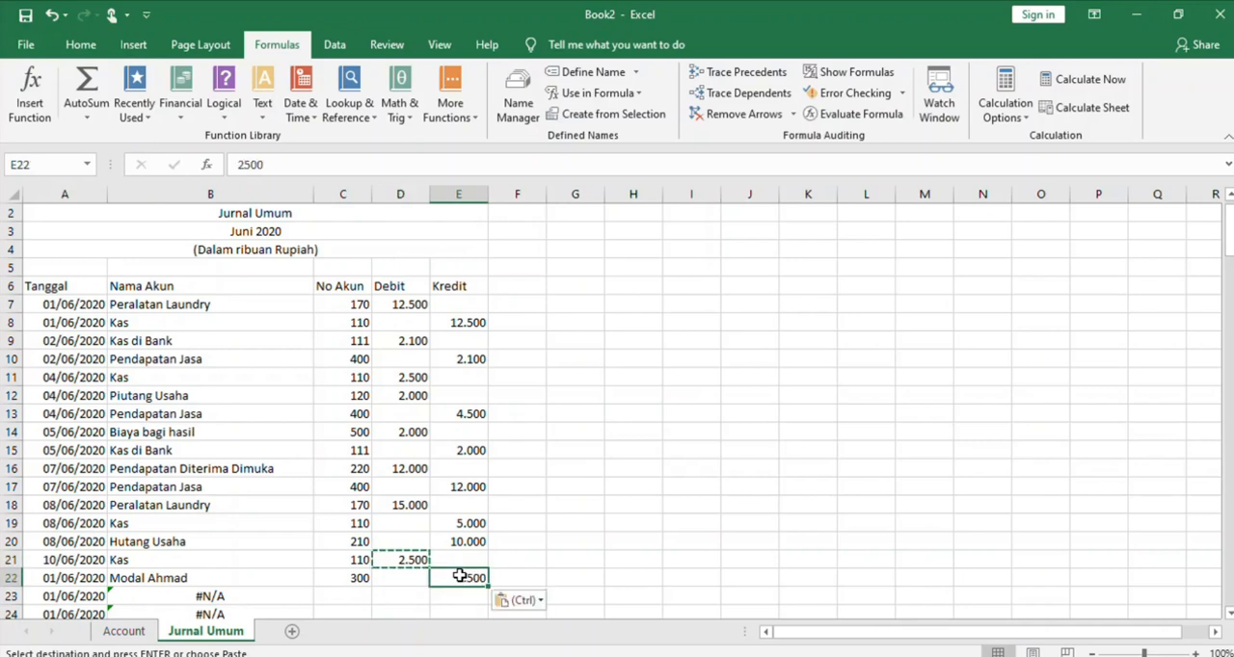
Copy the transaction date from A21 into A22
click(66, 562)
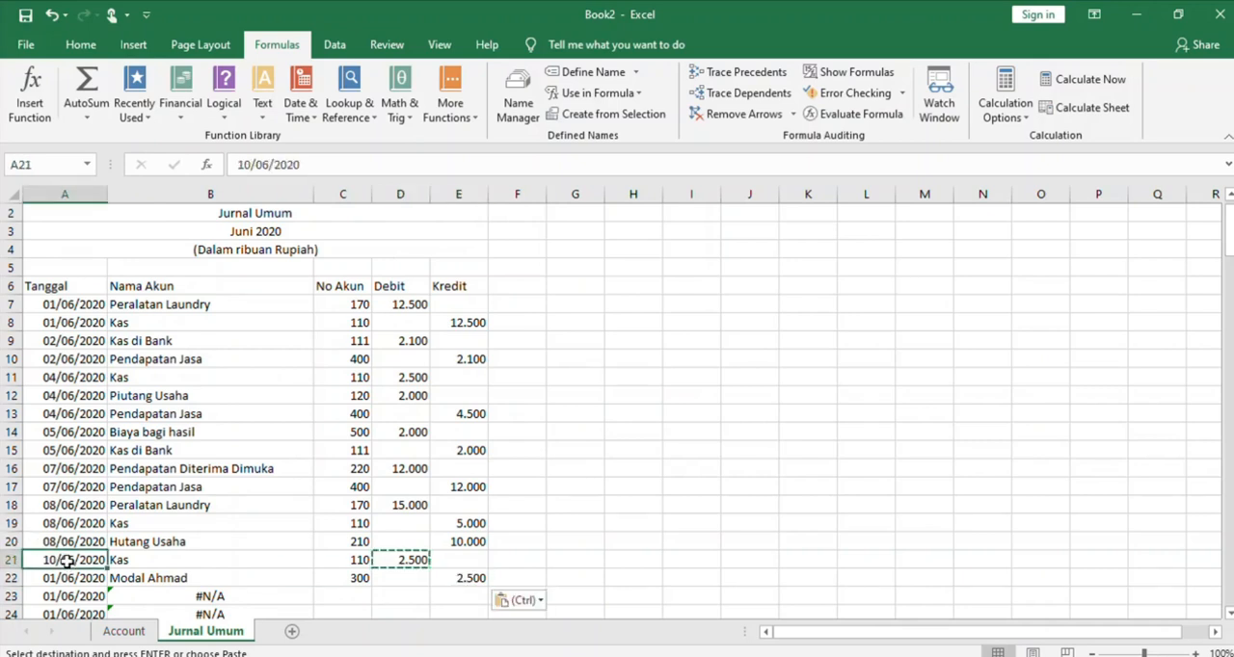
key(ctrl+c)
click(69, 580)
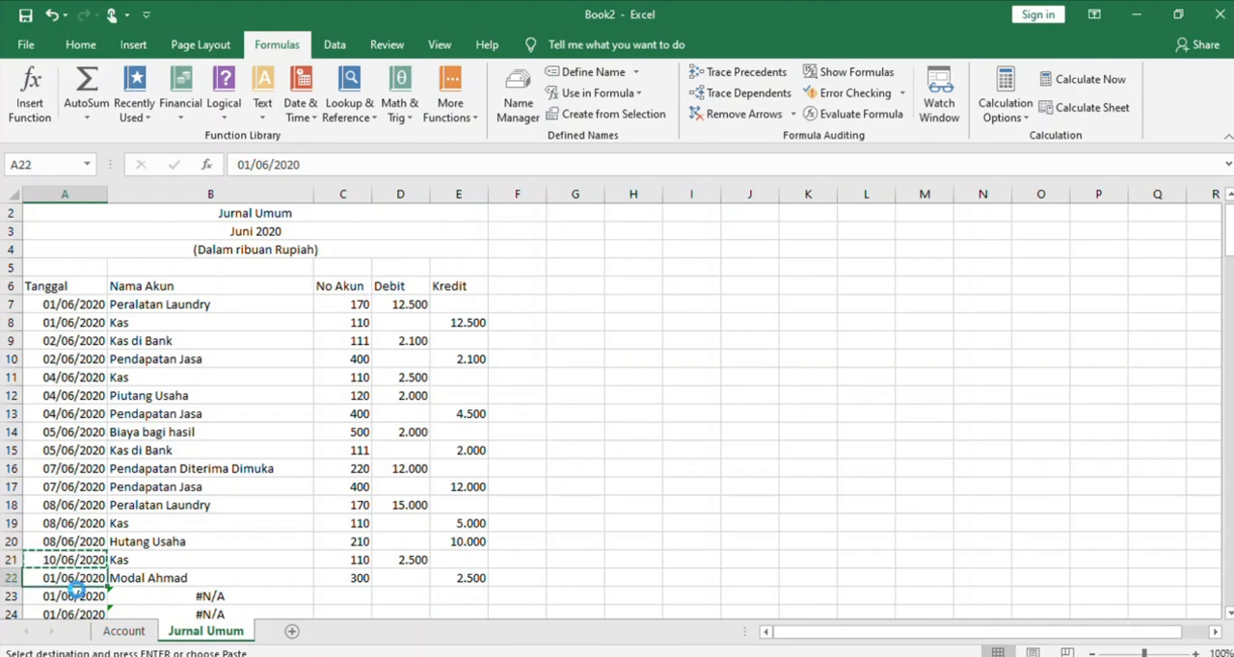
key(ctrl+v)
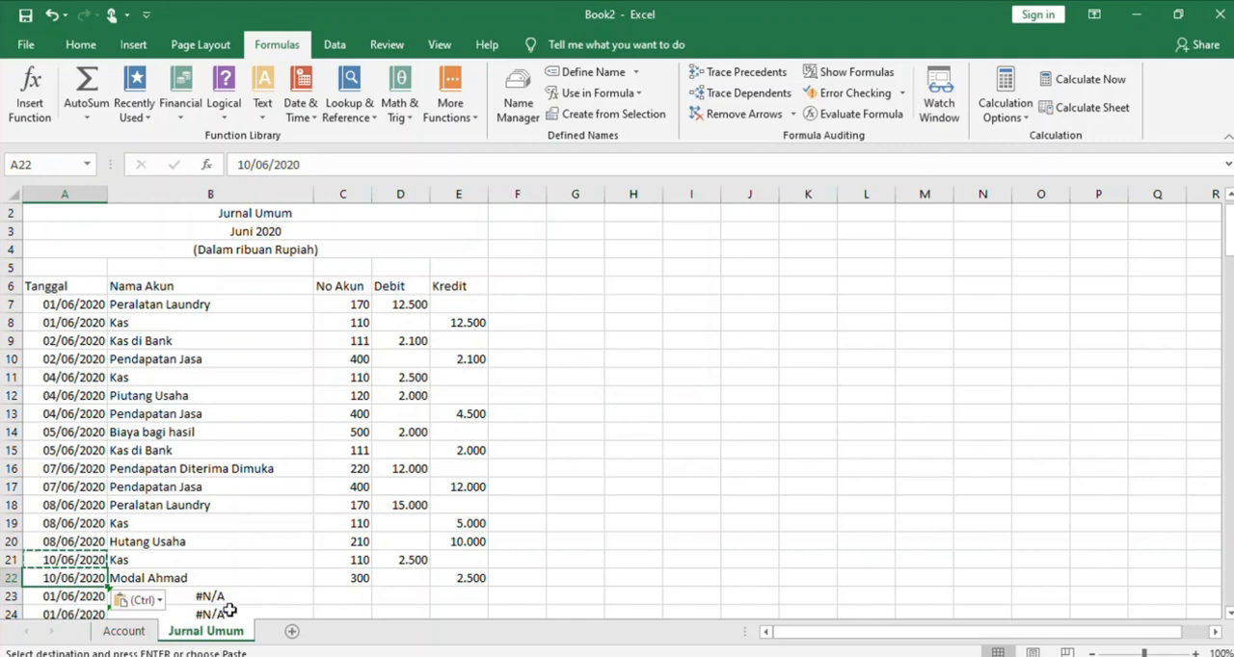
Enter account number 210 in C23 and a debit of 10.000 in D23
click(335, 598)
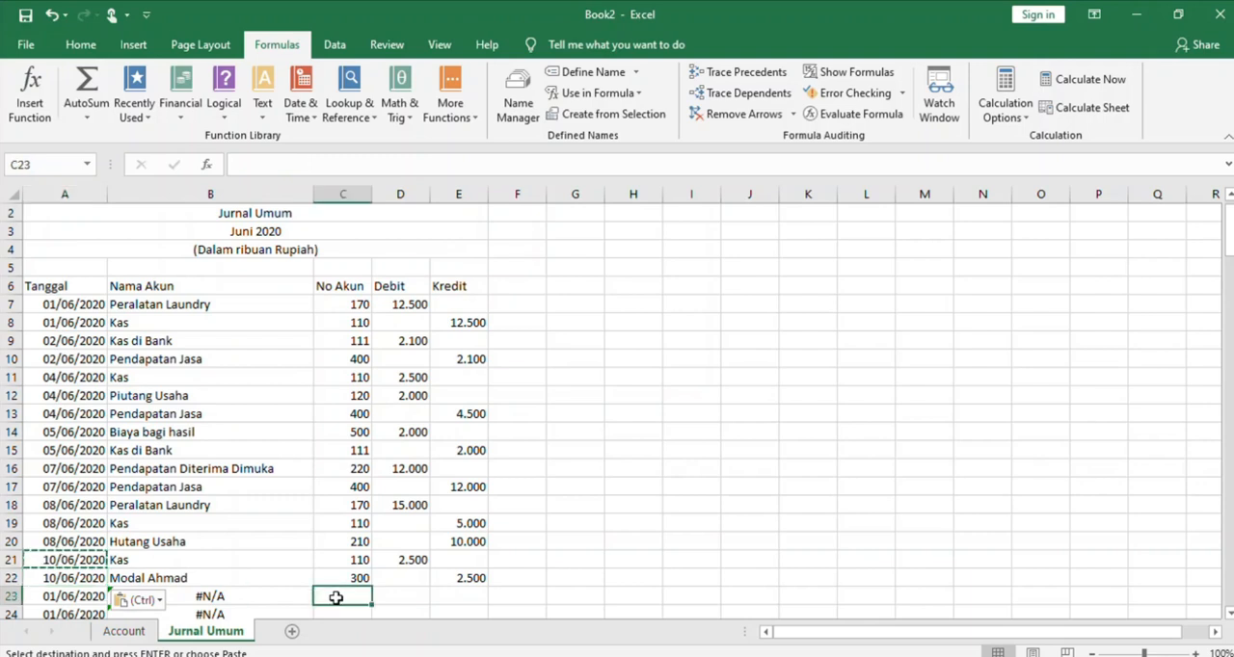
key(Down)
key(Down)
key(Down)
key(Down)
key(Up)
key(Up)
key(Up)
key(Up)
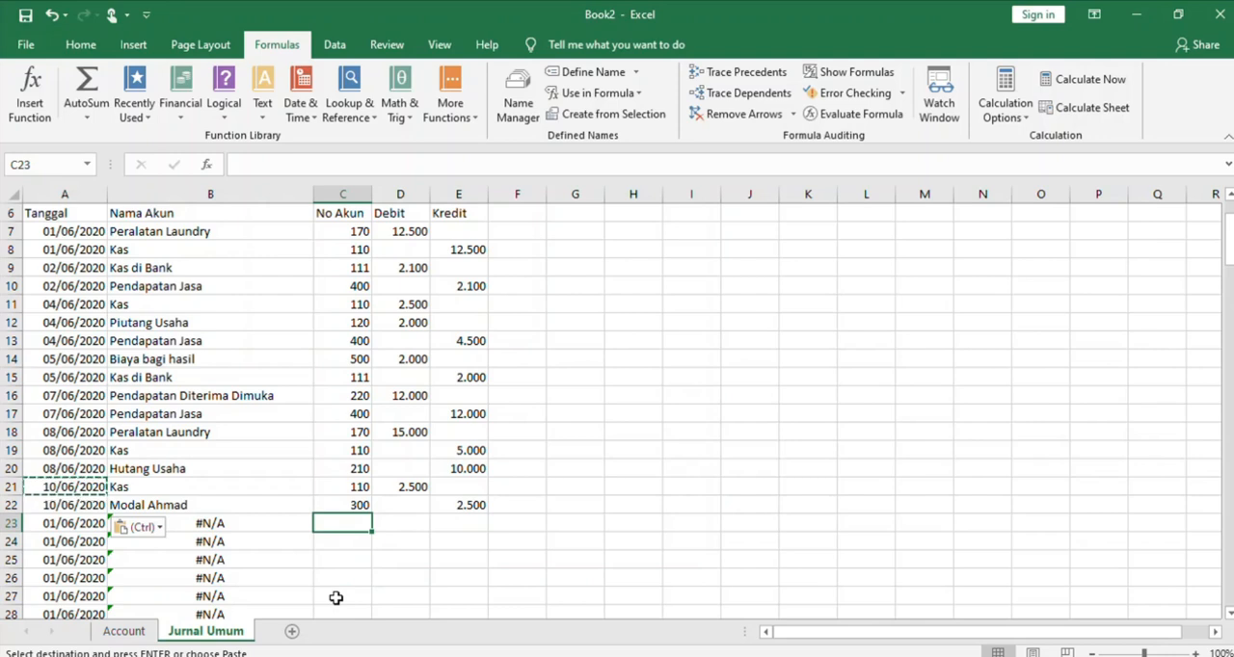
text(210)
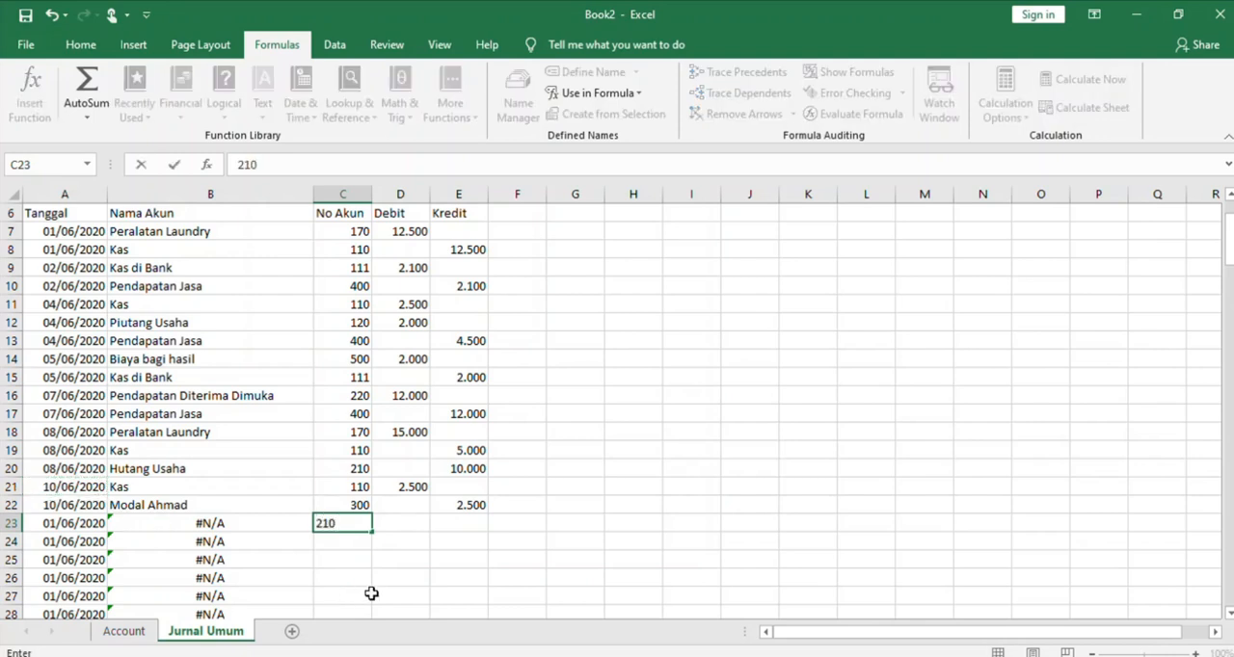
click(401, 523)
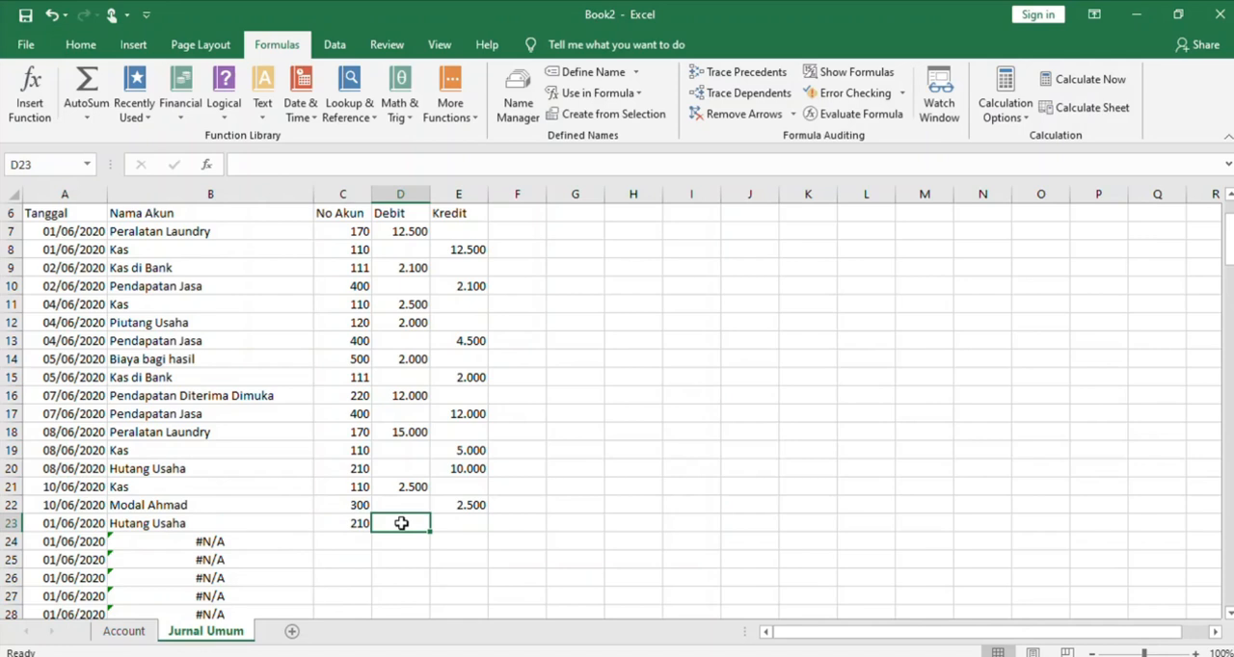
text(10.000)
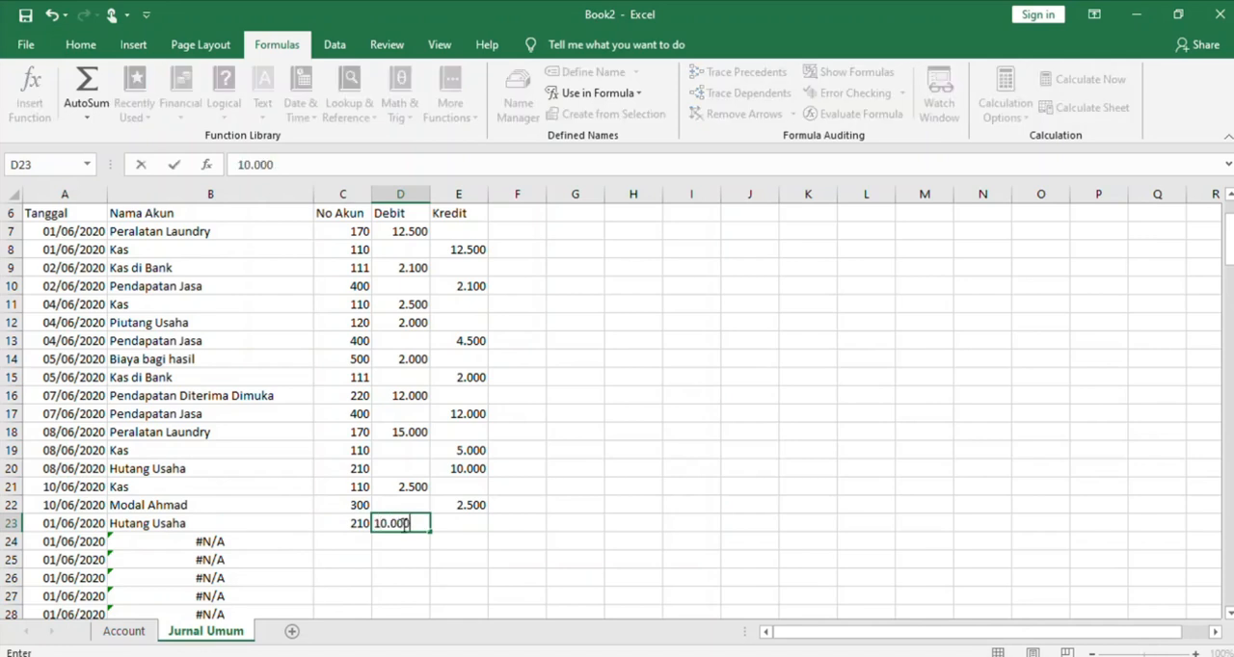
Enter account number 110 in C24 and copy the debit amount from D23 into the Kredit cell E24
click(342, 543)
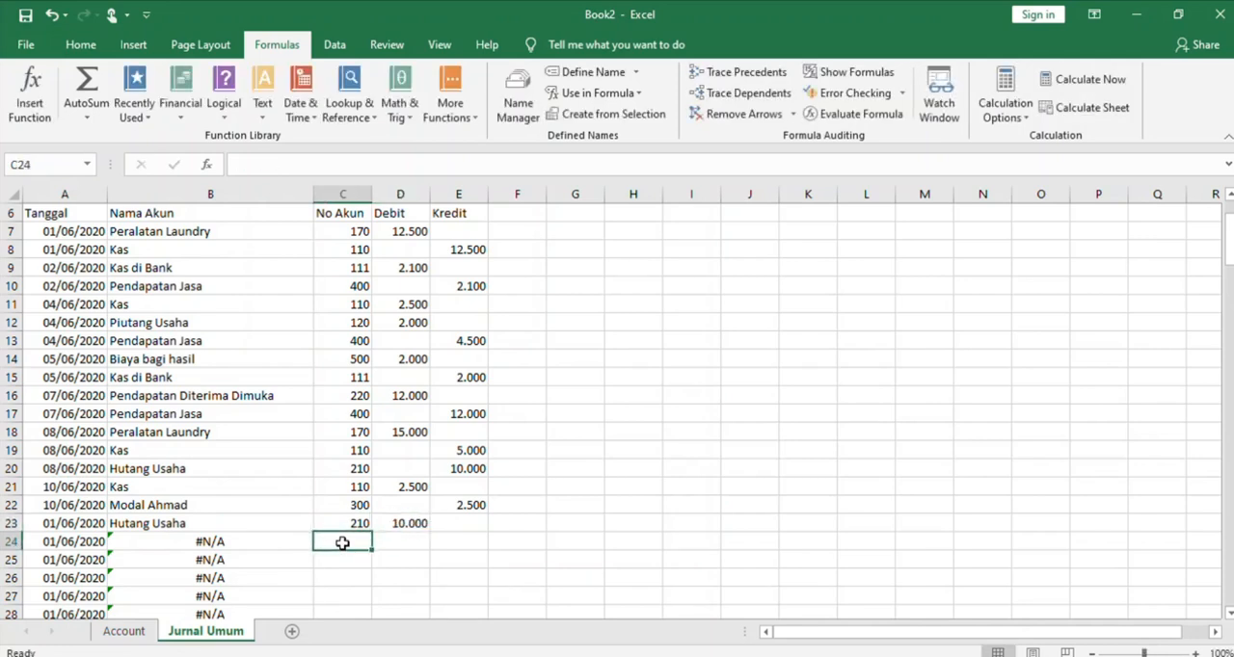
text(k)
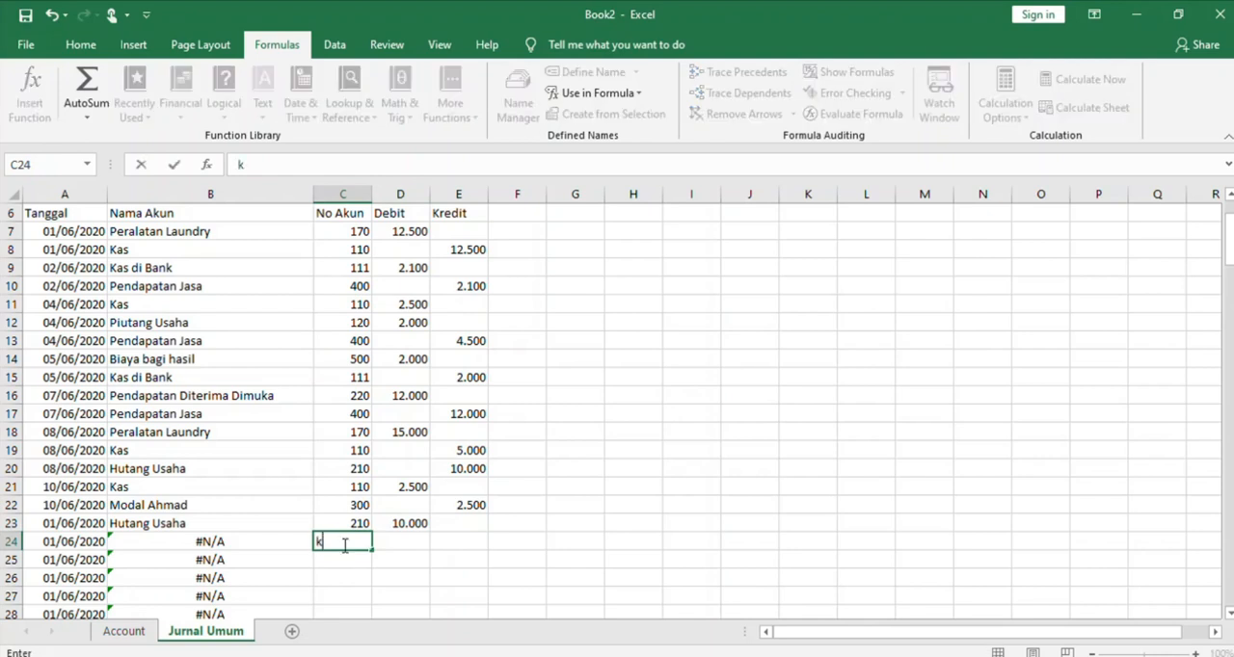
key(BackSpace)
text(110)
click(405, 524)
key(ctrl+c)
click(462, 540)
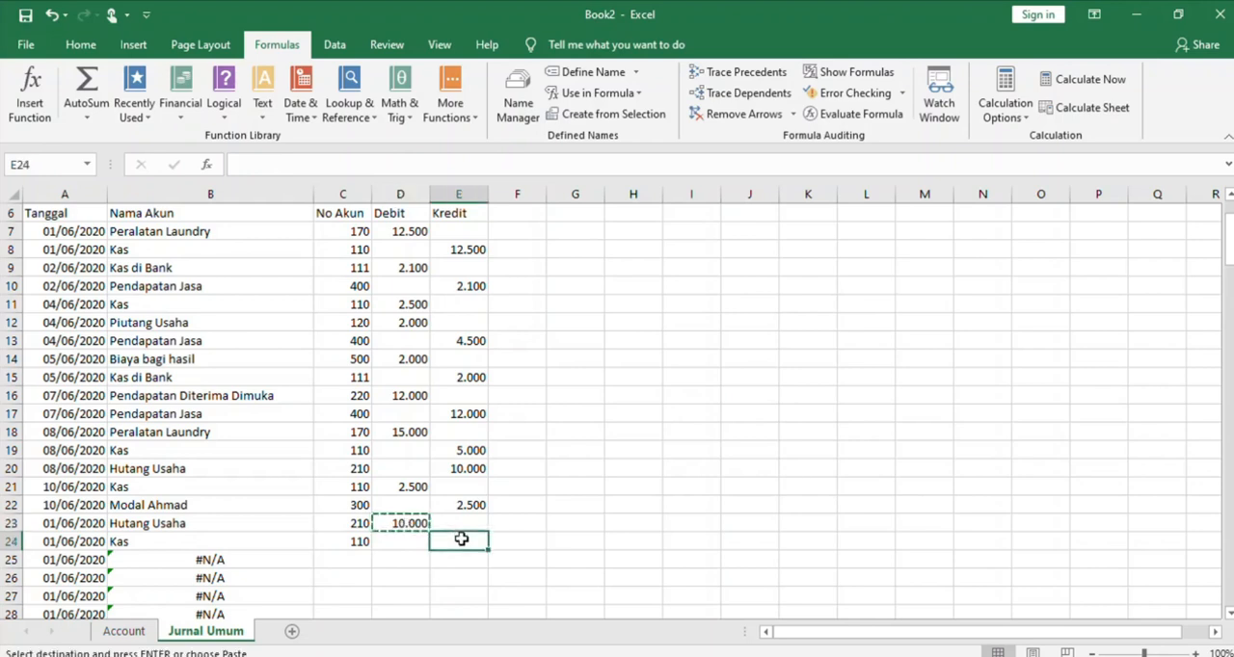
key(ctrl+v)
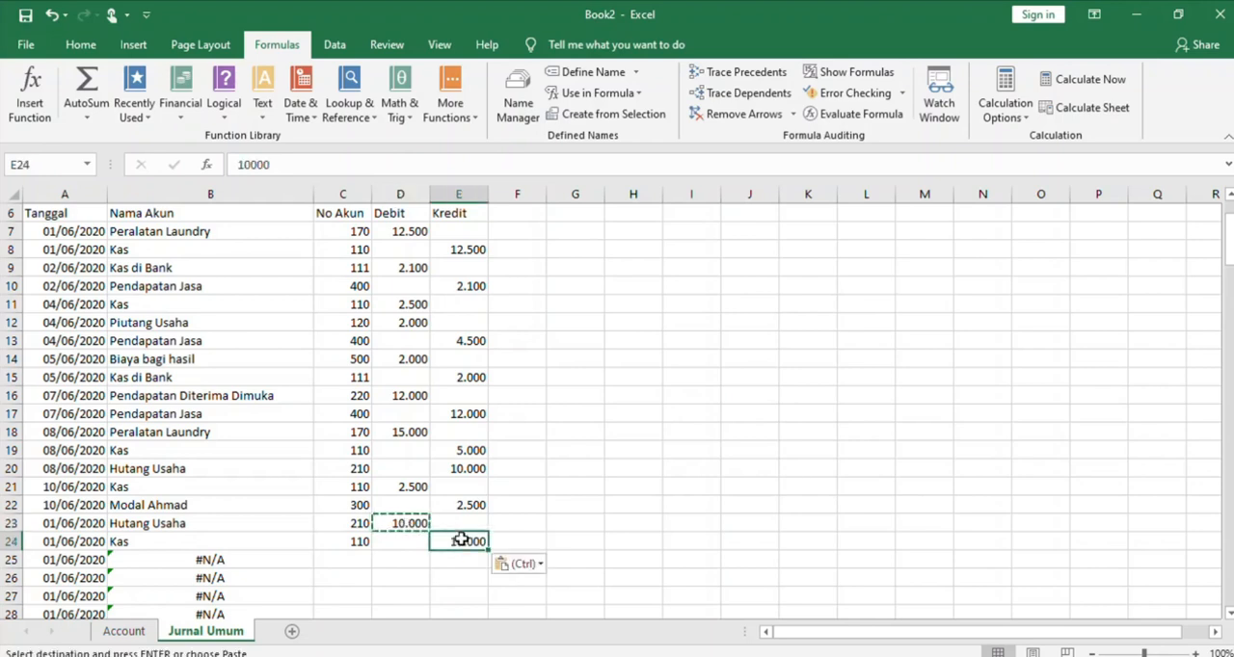
Change the transaction date in A23 to 11/06/2020 and copy it into A24
click(84, 528)
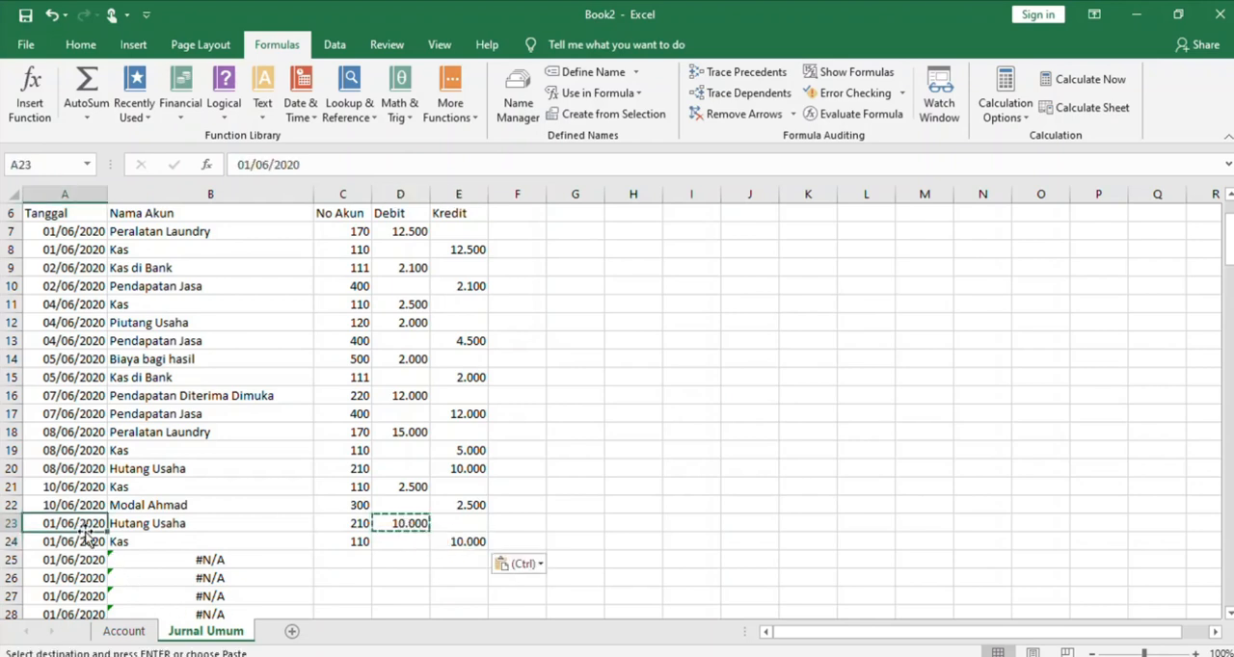
click(244, 164)
key(BackSpace)
text(1)
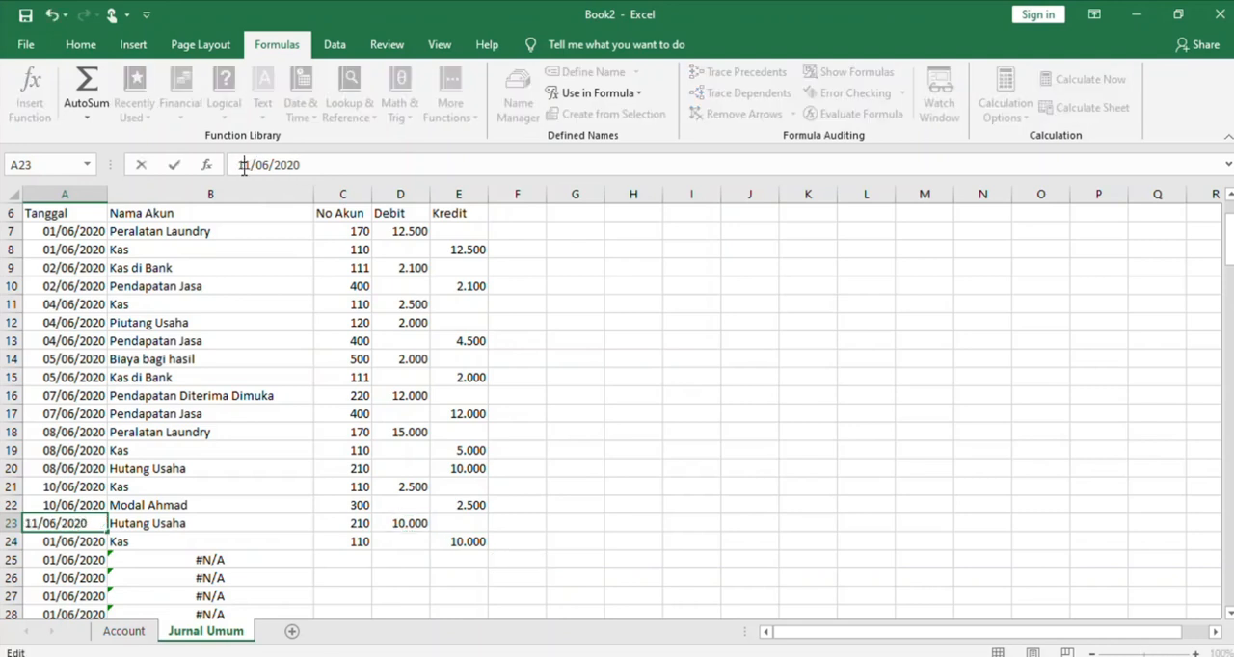
click(79, 542)
click(77, 523)
key(ctrl+c)
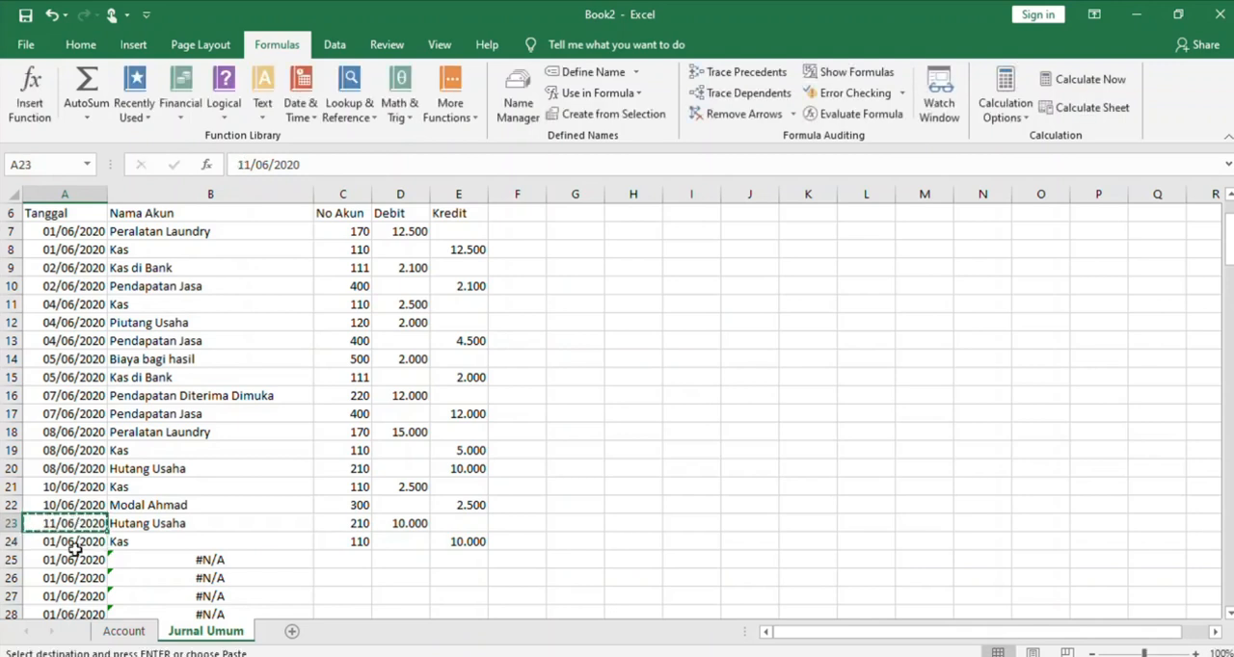
click(72, 540)
key(ctrl+v)
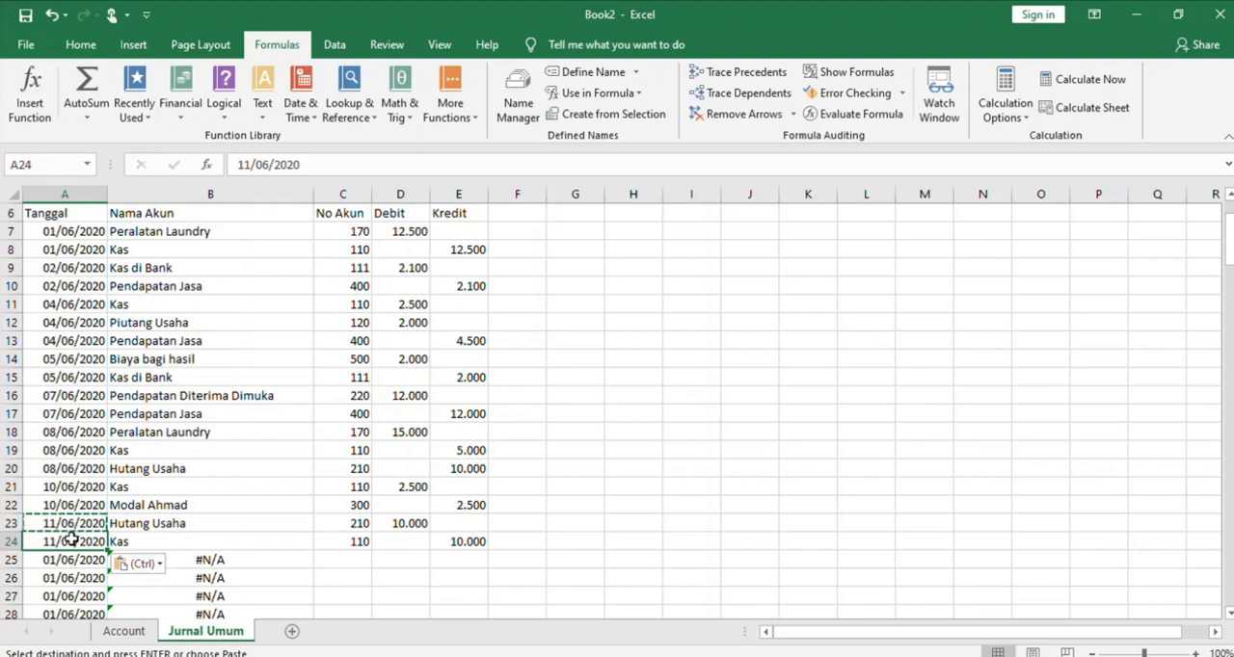
Enter account number 502 in C25 and a debit of 1.600 in D25
click(339, 558)
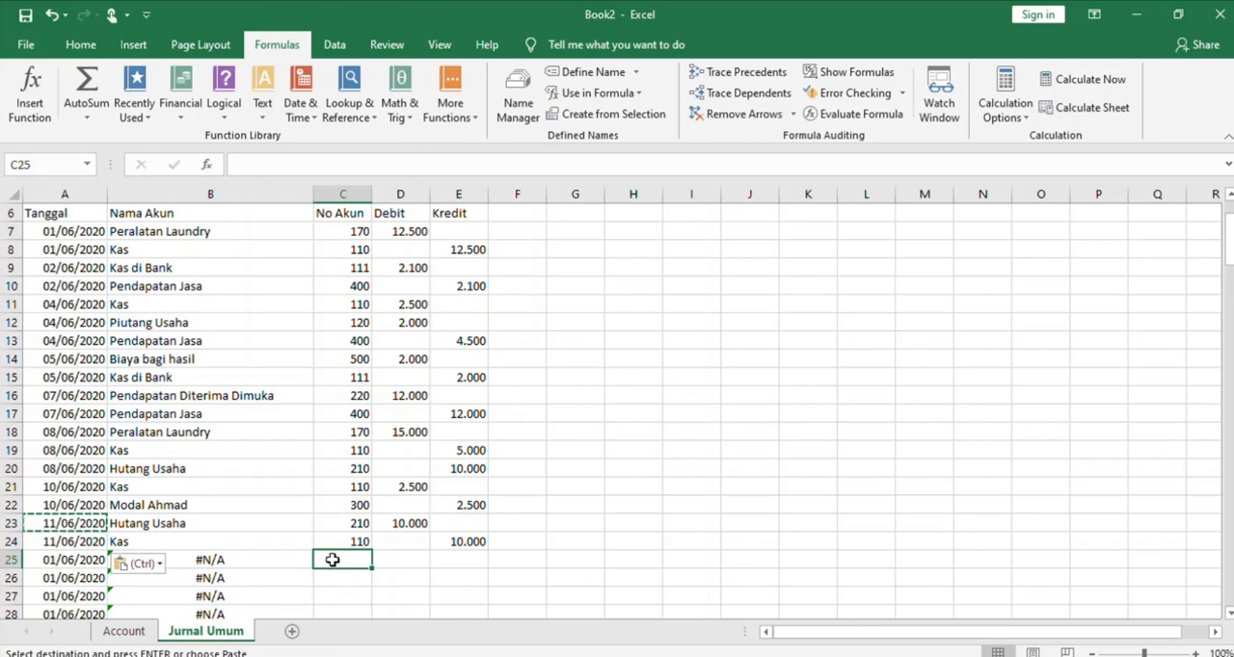
text(502)
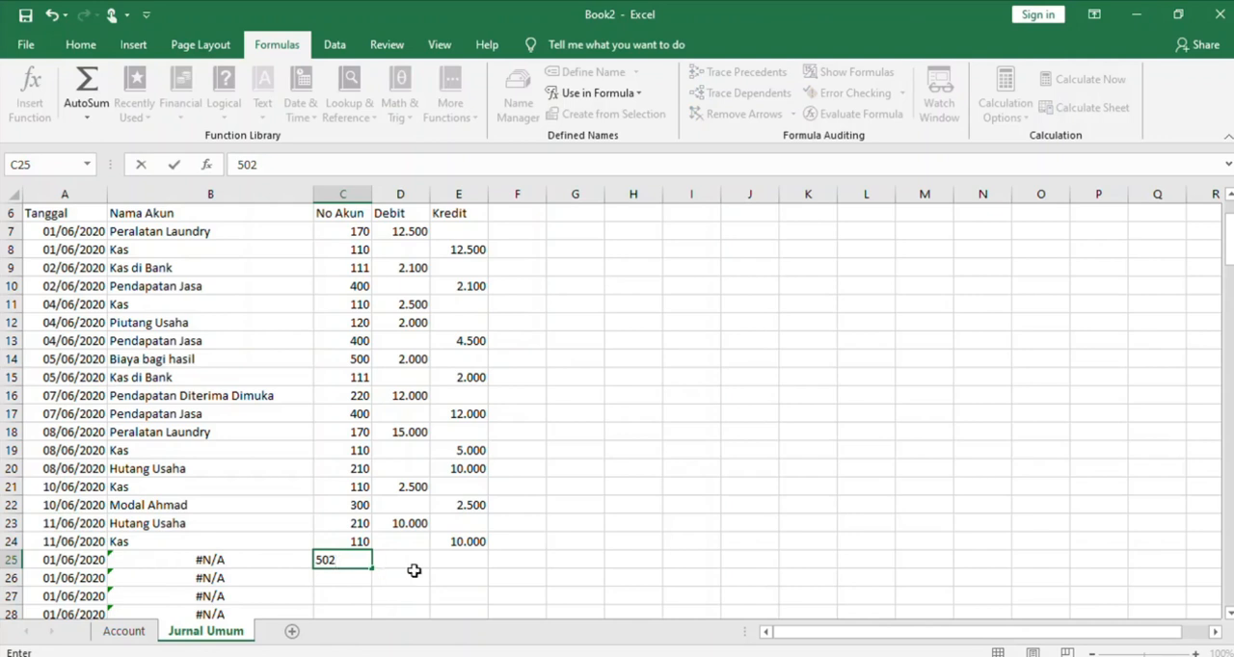
click(415, 568)
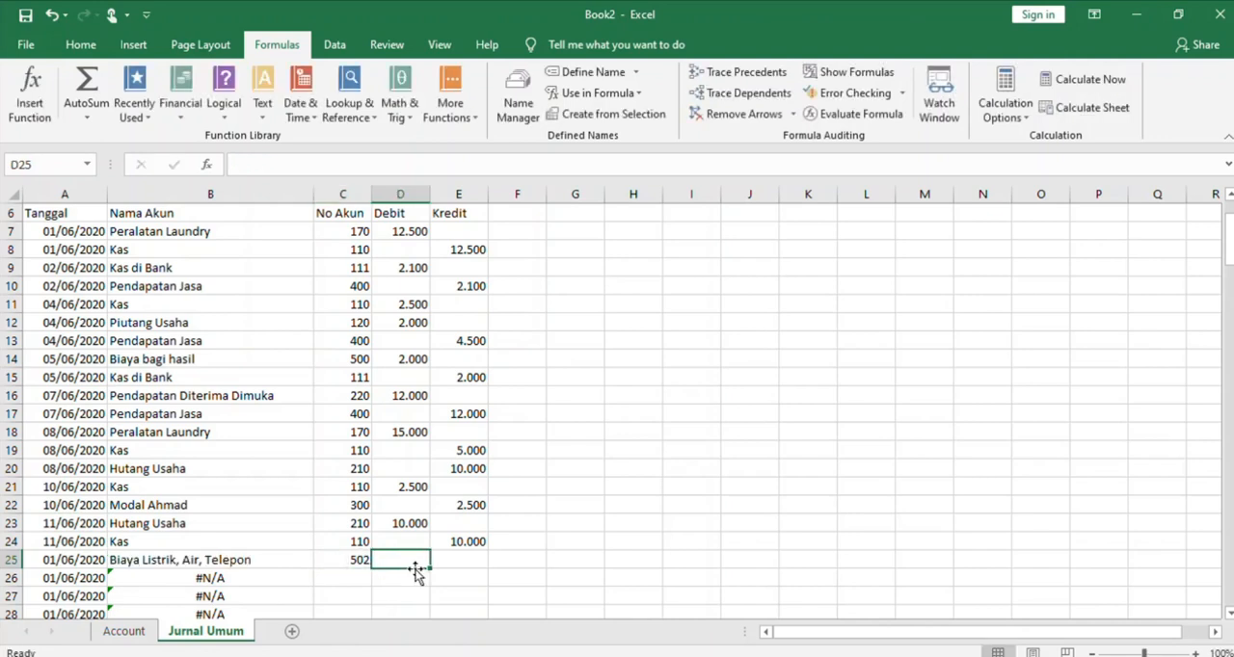
text(1.600)
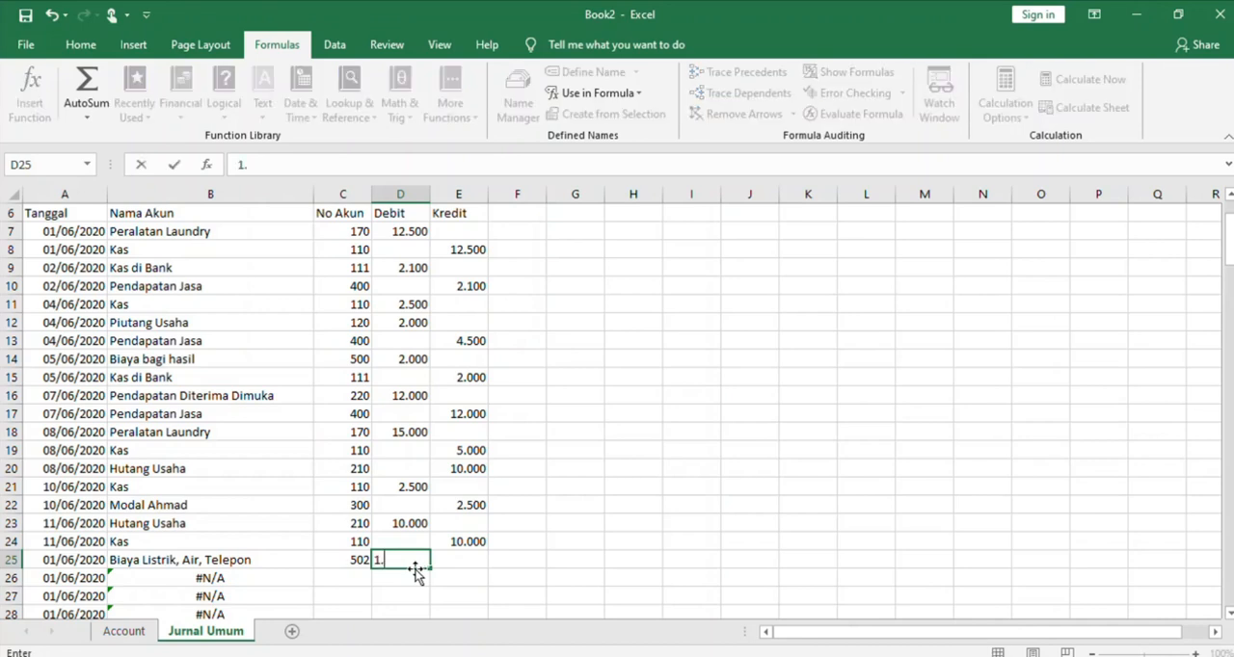
Copy the debit amount from D25 into the Kredit cell E26 and enter account number 110 in C26
click(353, 577)
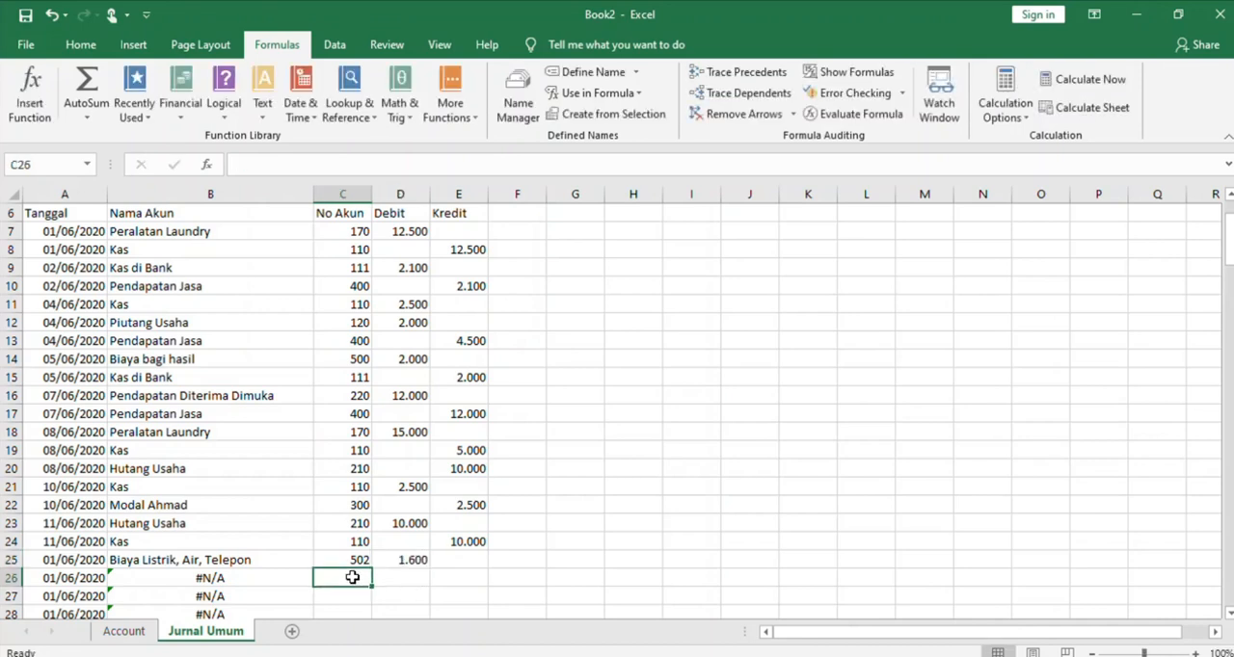
text(kas)
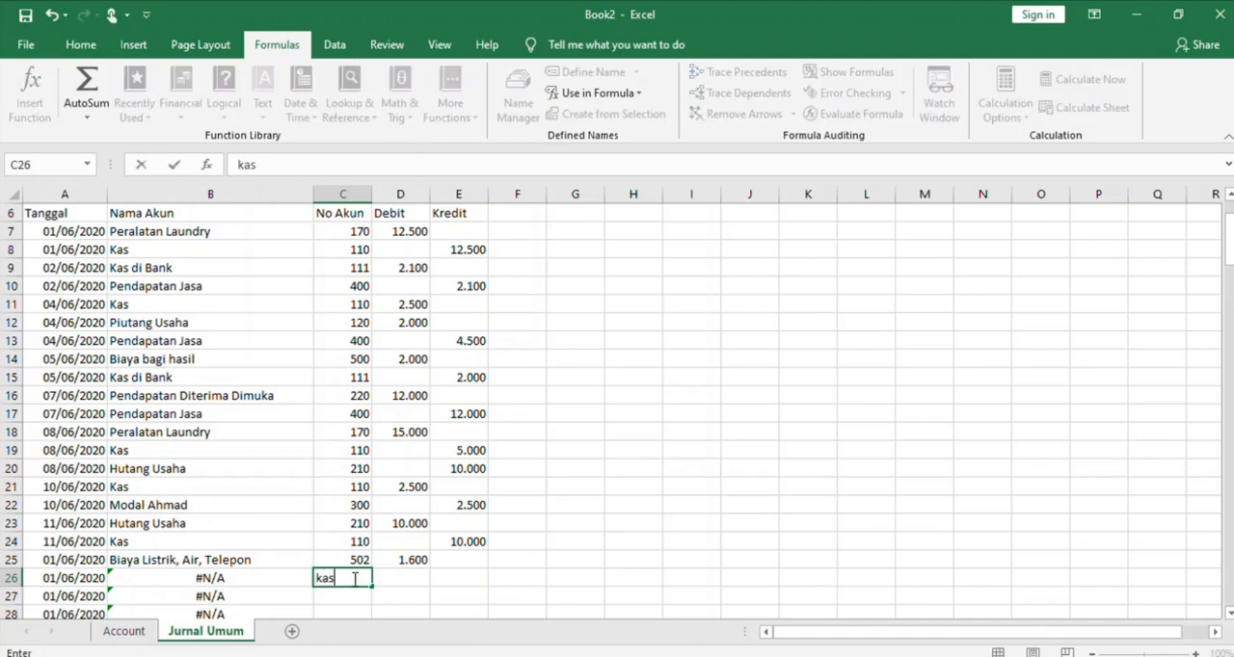
click(469, 574)
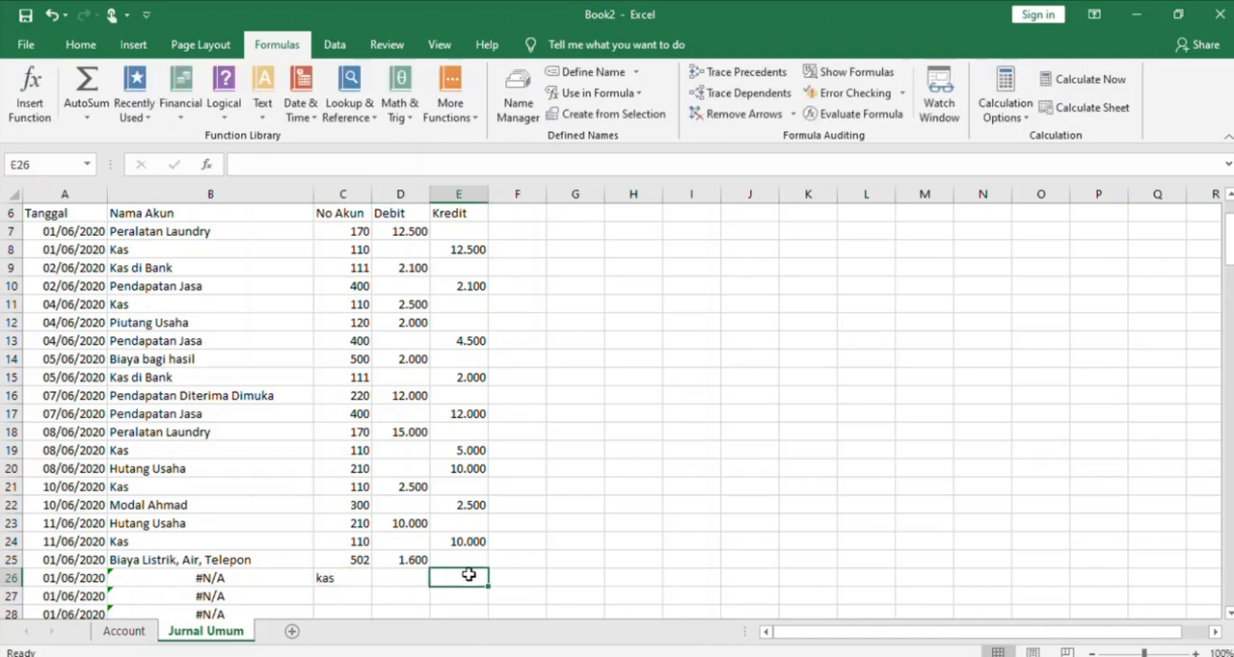
click(415, 560)
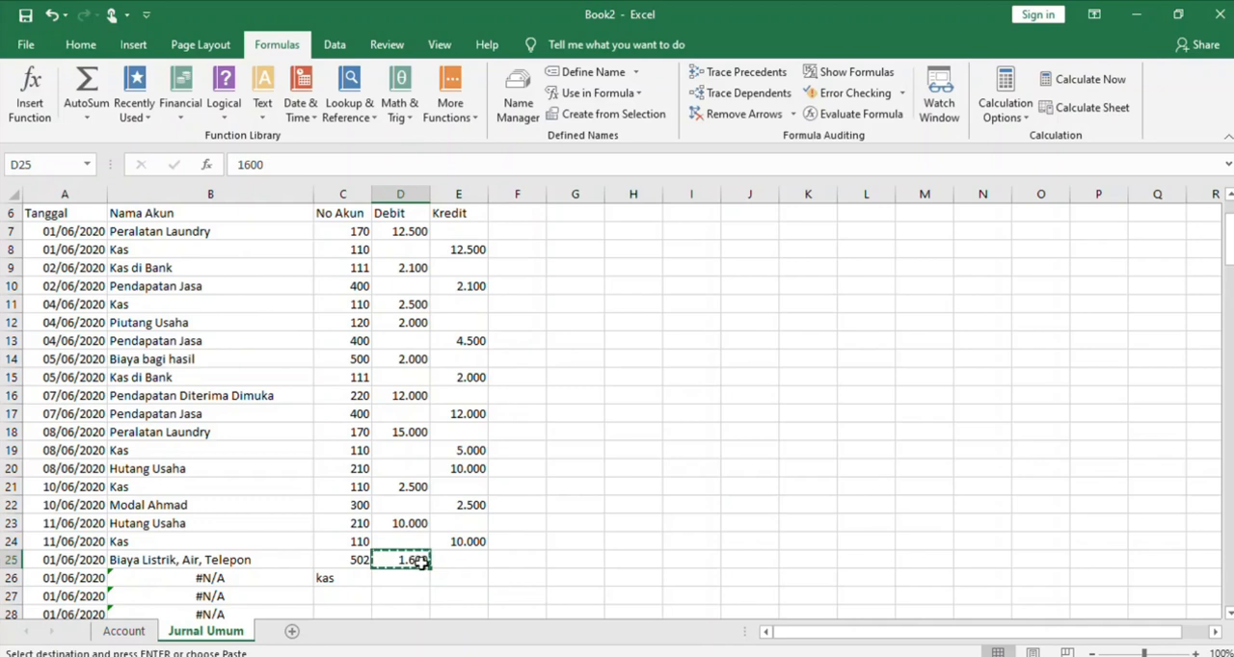
click(465, 577)
key(ctrl+v)
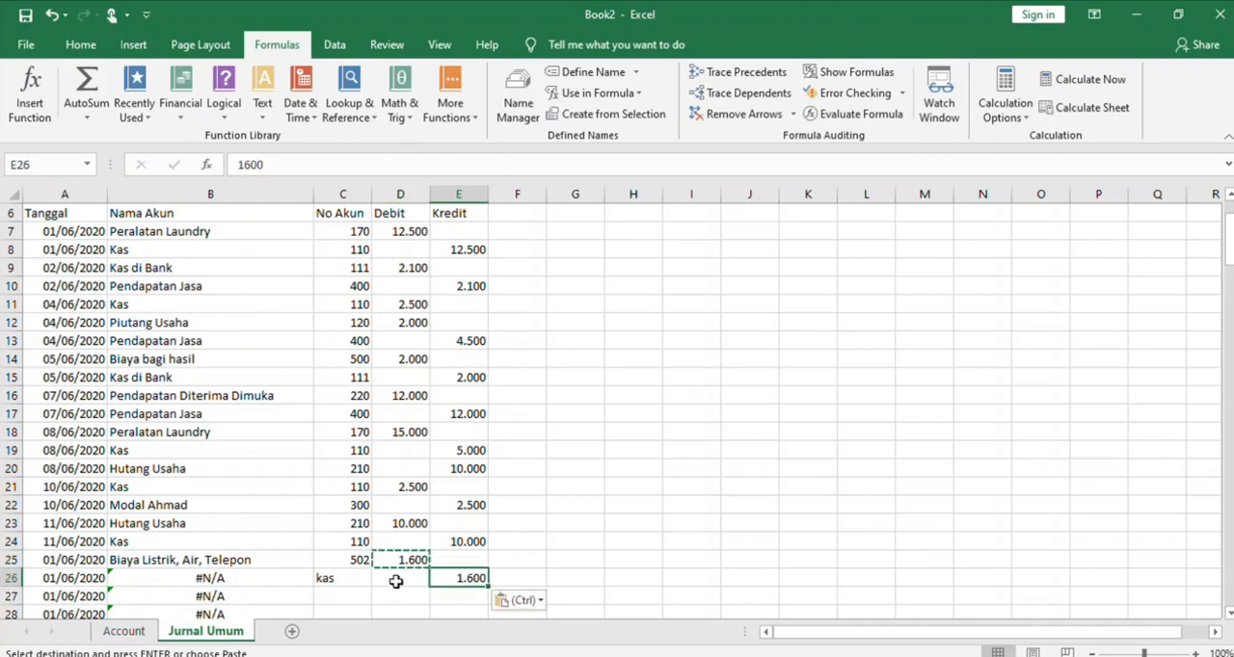
click(357, 578)
text(110)
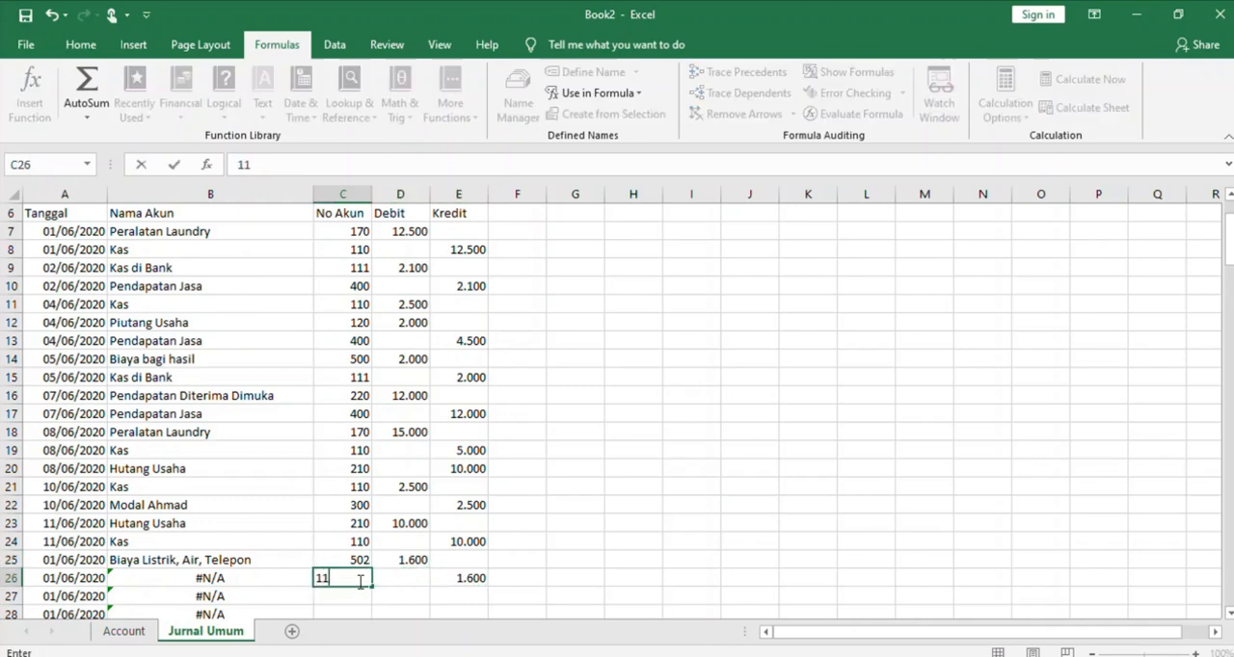
click(435, 599)
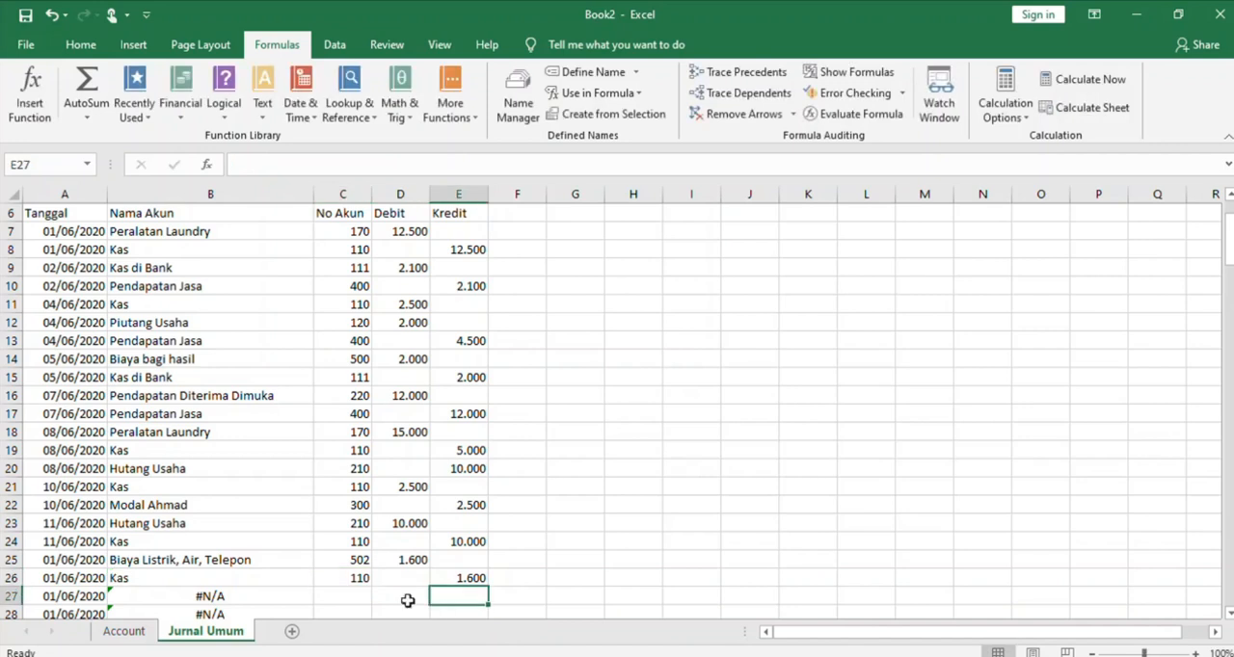
Enter account number 501 in C27 and a debit of 3.000 in D27, including the thousands separator
click(347, 597)
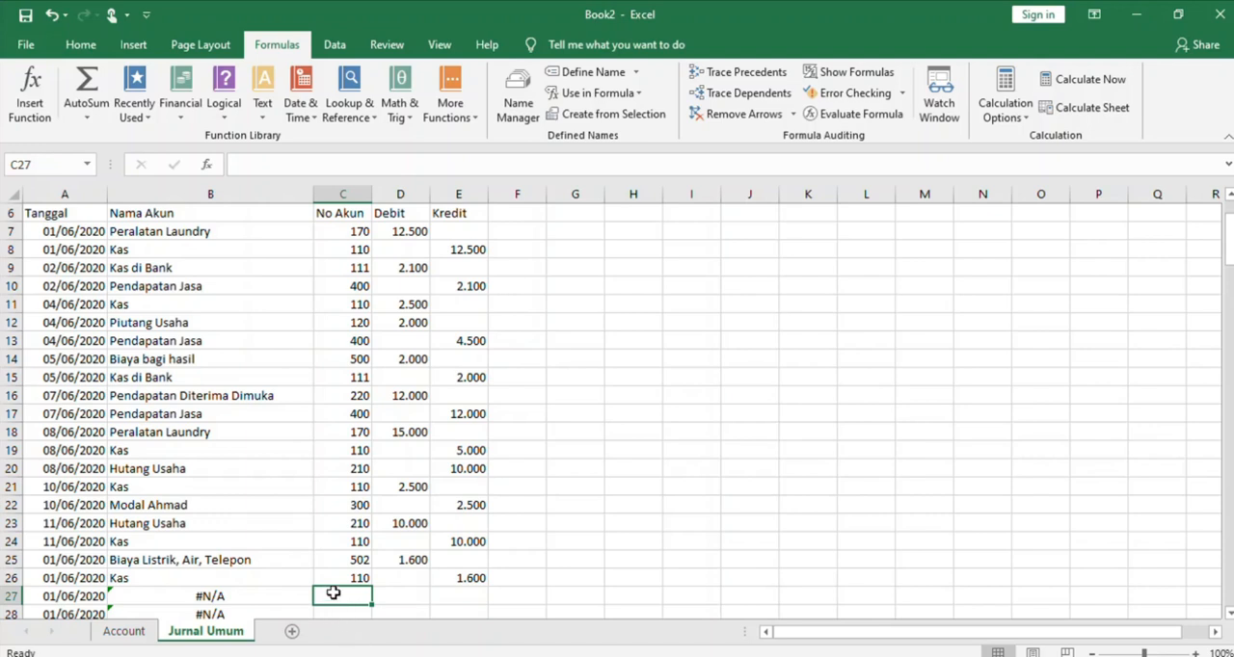
text(501)
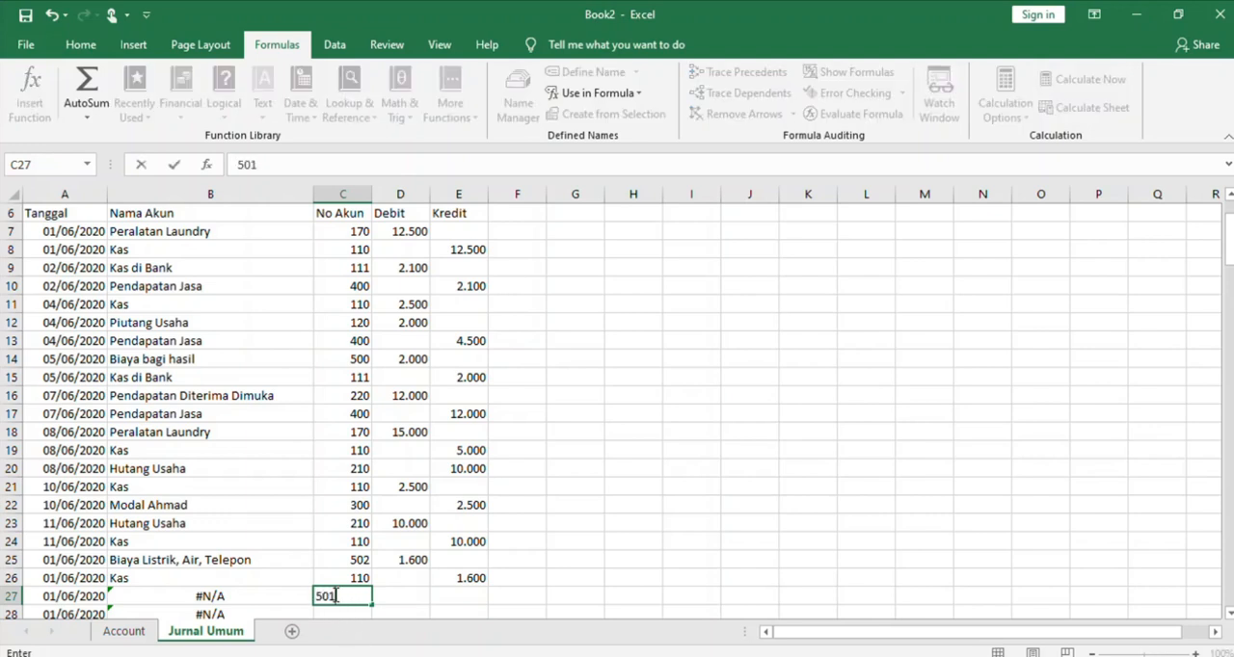
click(399, 597)
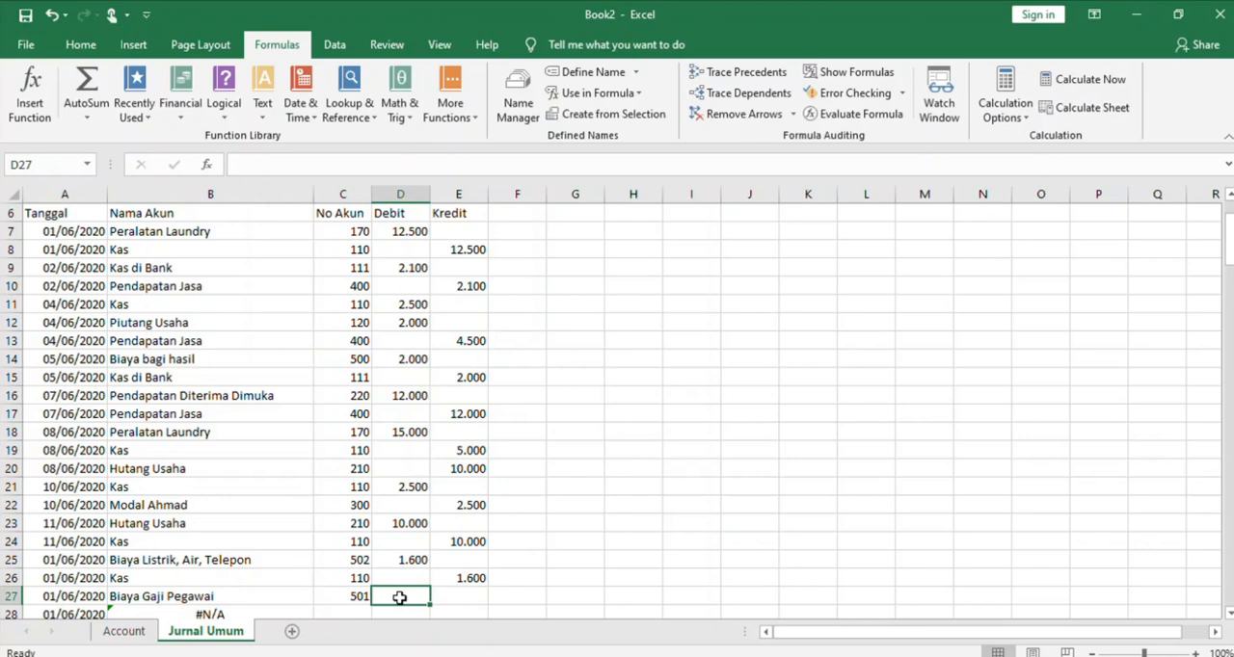
text(3000)
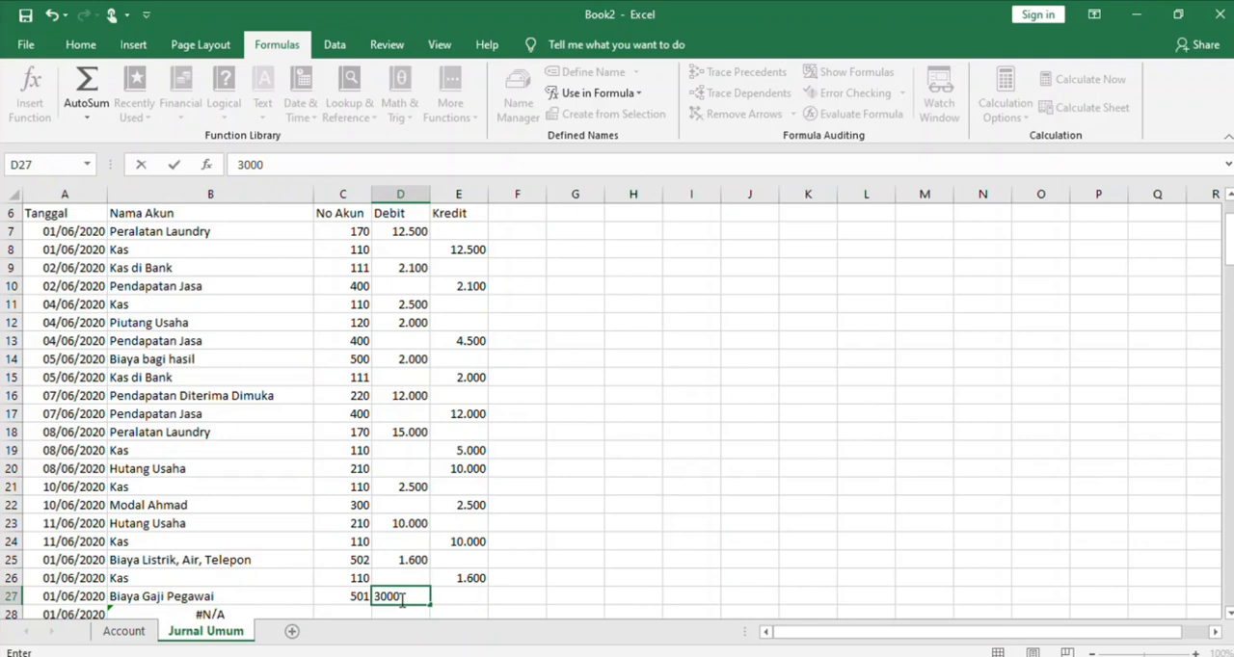
key(Left)
key(Left)
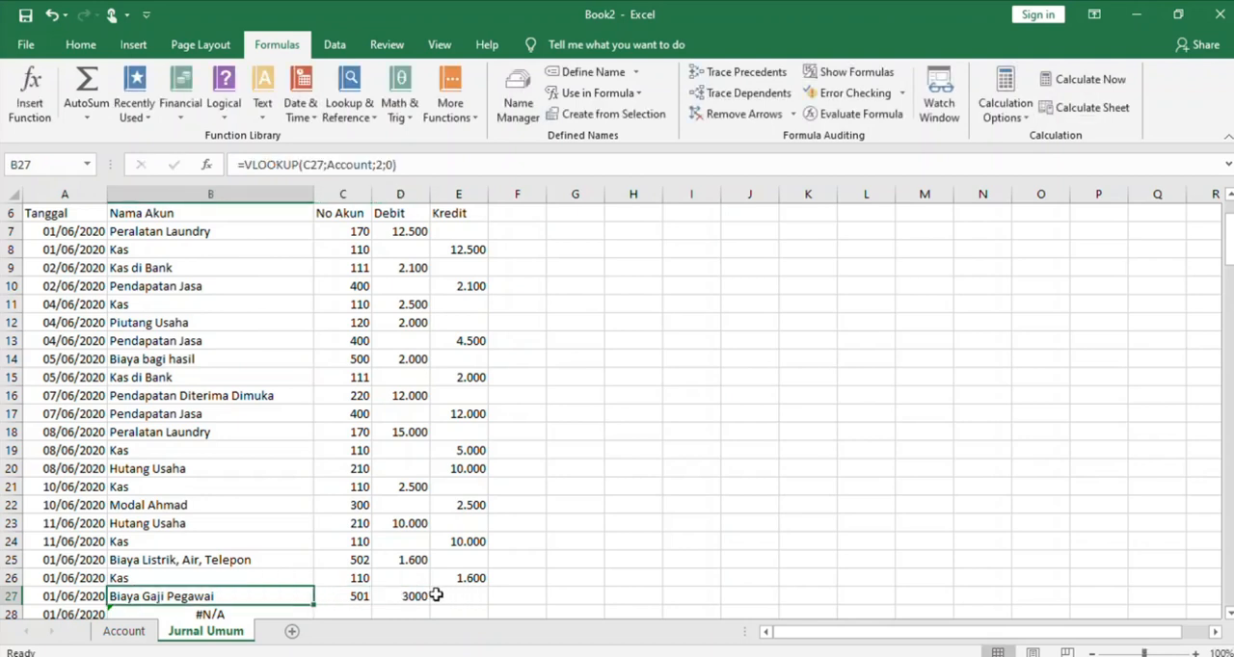
click(406, 597)
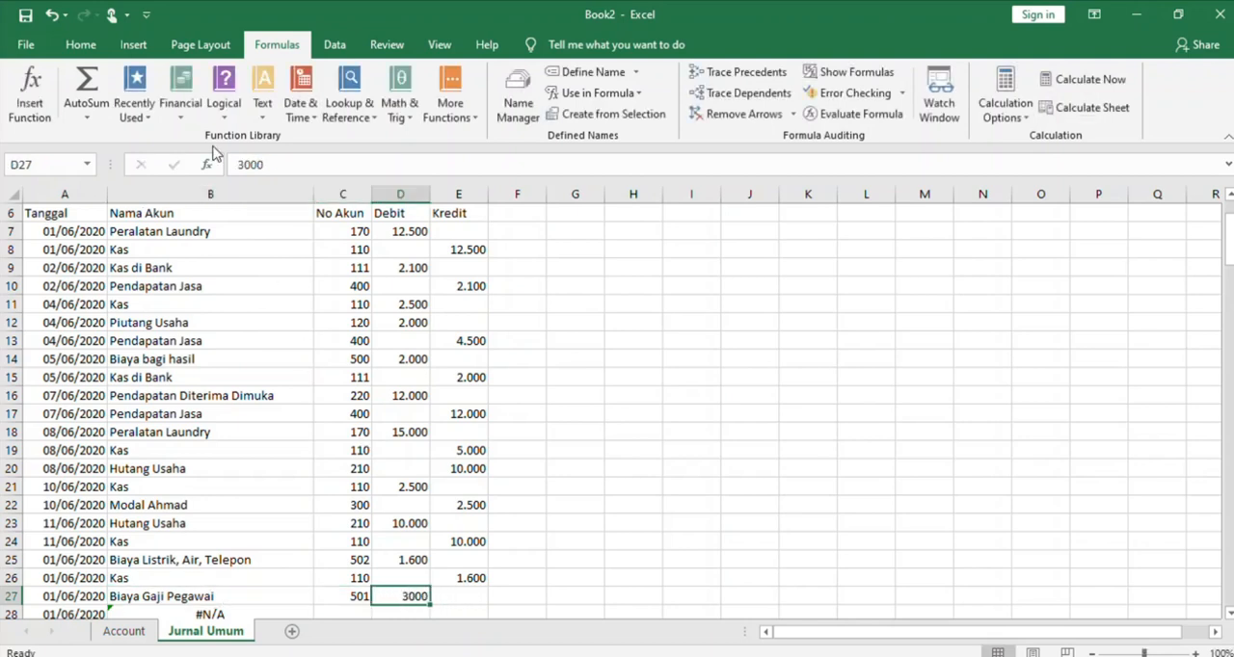
click(249, 164)
text(.)
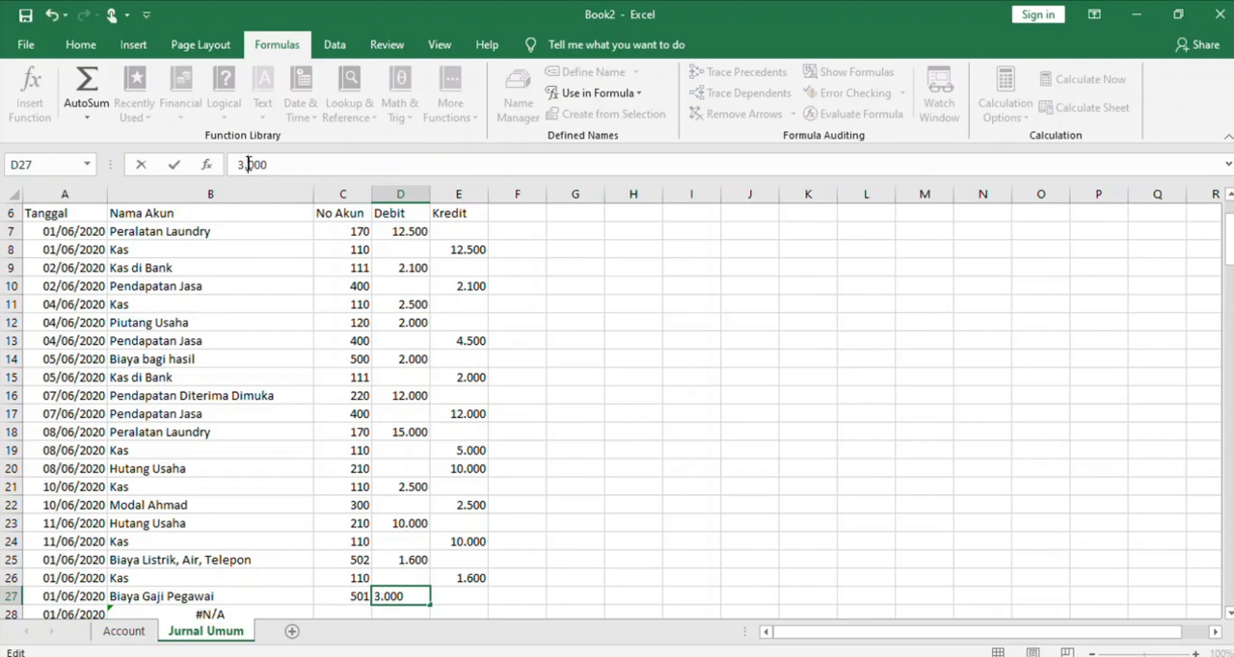
click(457, 592)
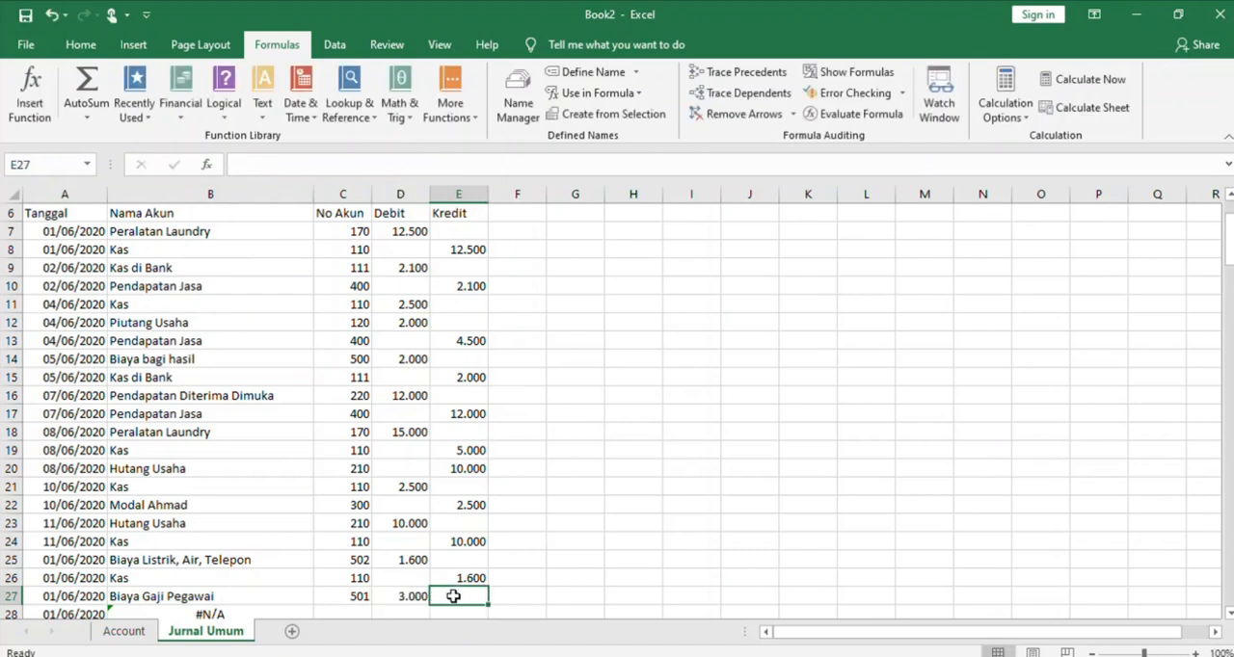
Enter account number 111 in C28 and copy the debit amount from D27 into the Kredit cell E28
key(Down)
key(Down)
key(Down)
key(Down)
key(Down)
key(Down)
key(Down)
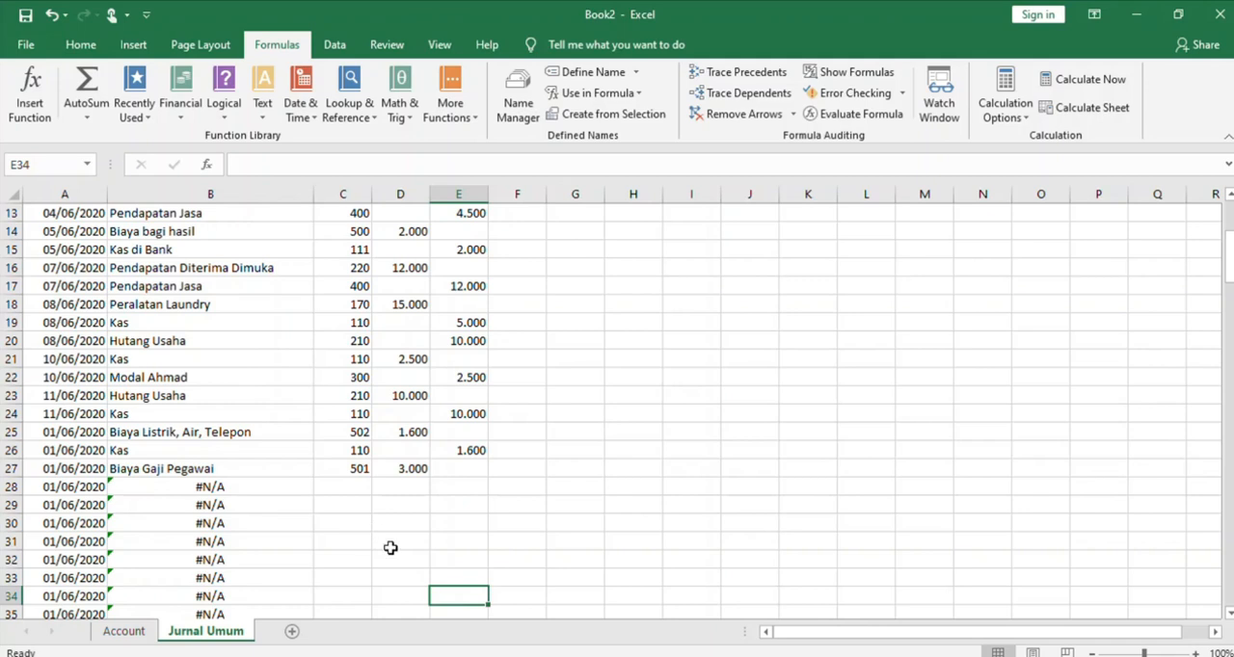
click(362, 484)
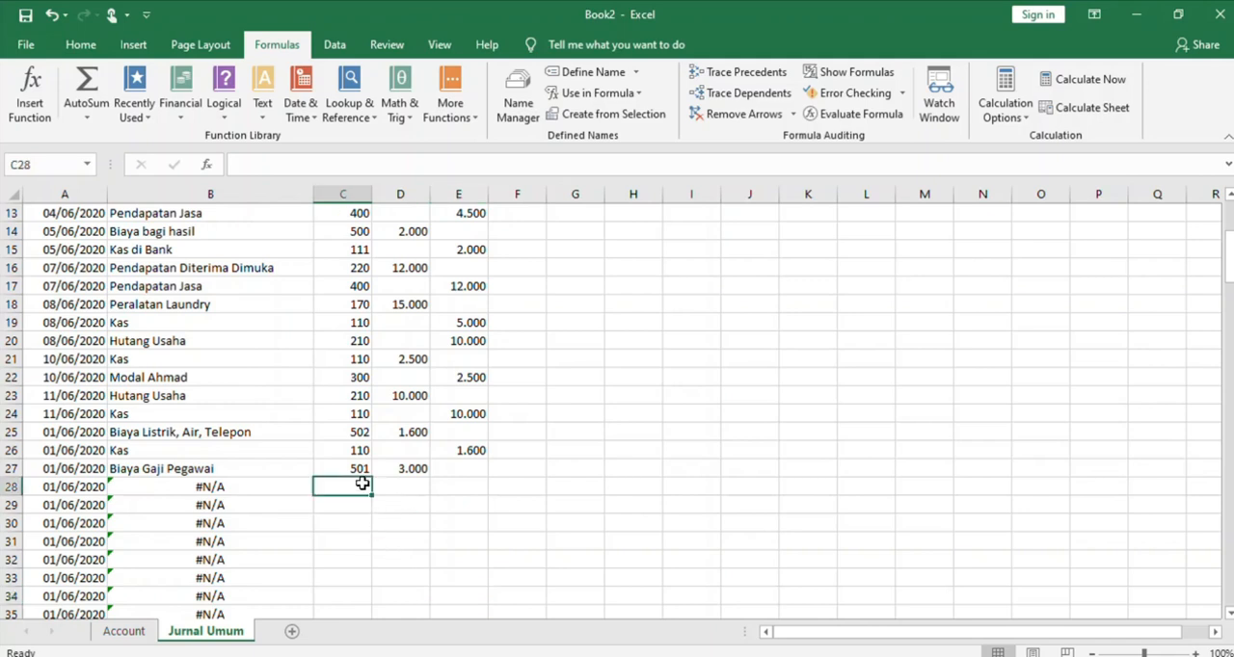
text(111)
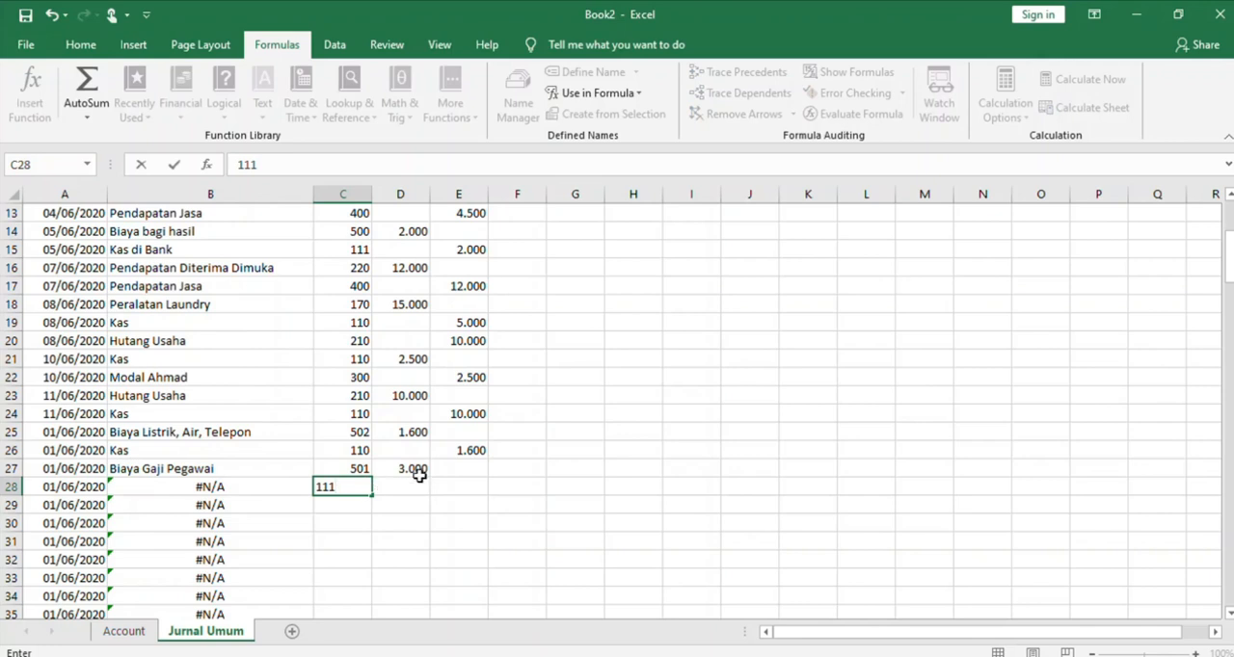
click(415, 469)
key(ctrl+c)
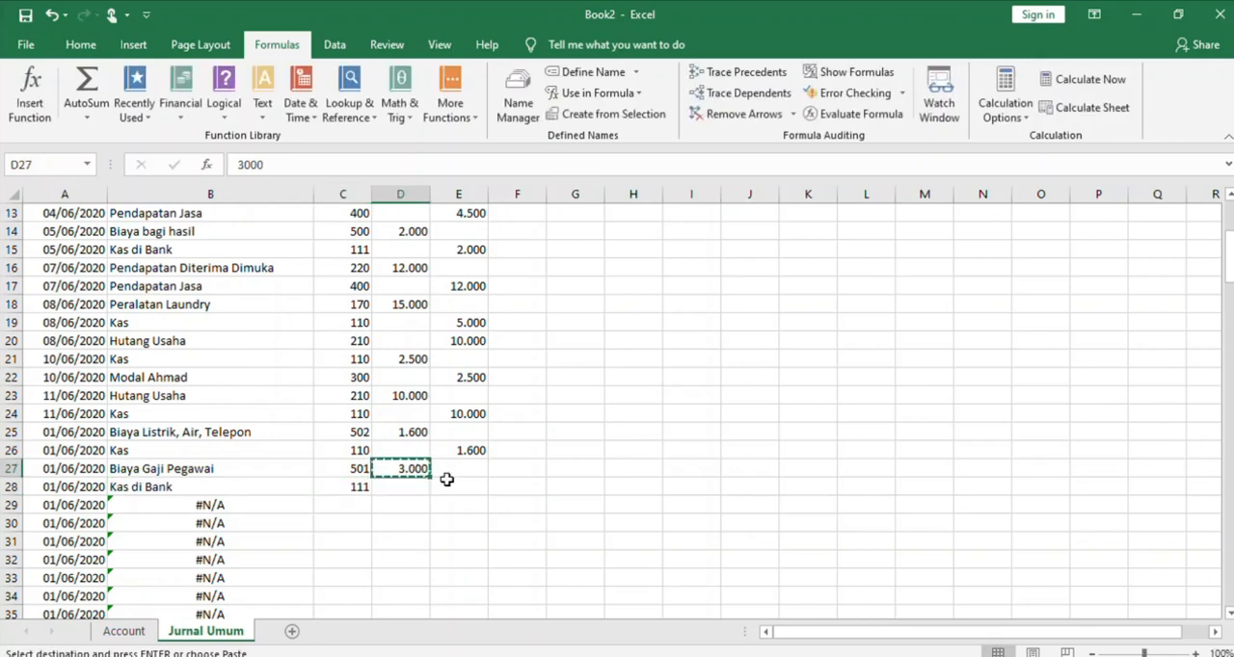
click(448, 479)
key(ctrl+v)
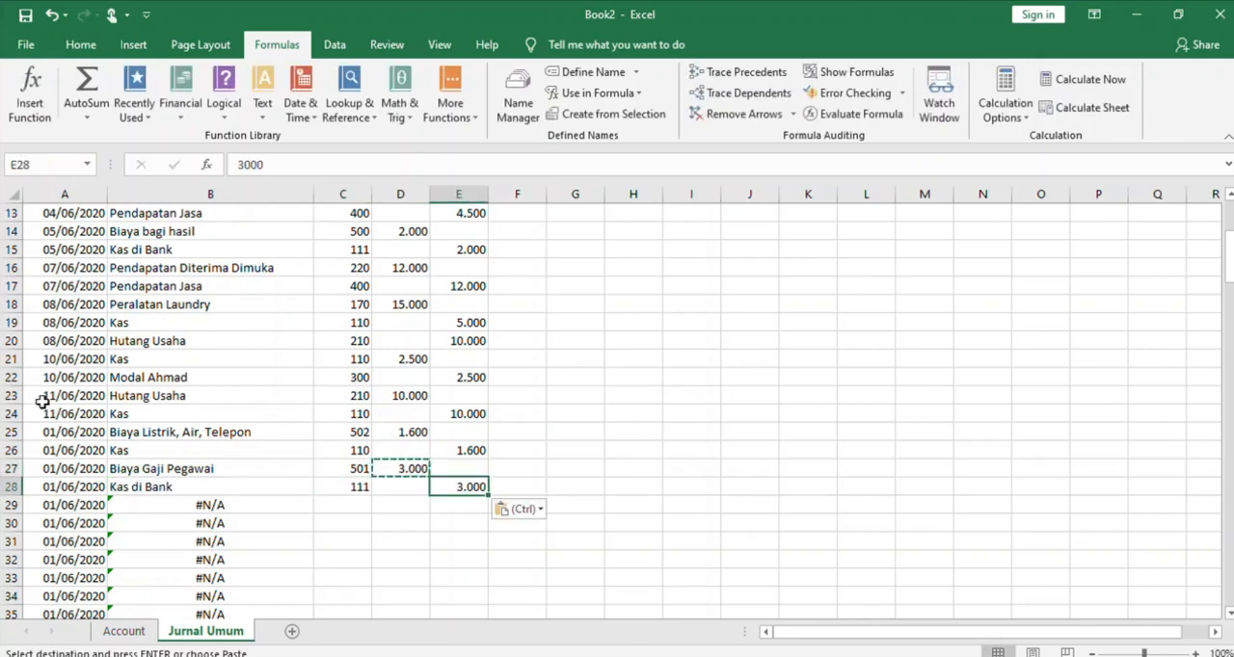
Change the transaction date in A25 to 15/06/2020
click(46, 430)
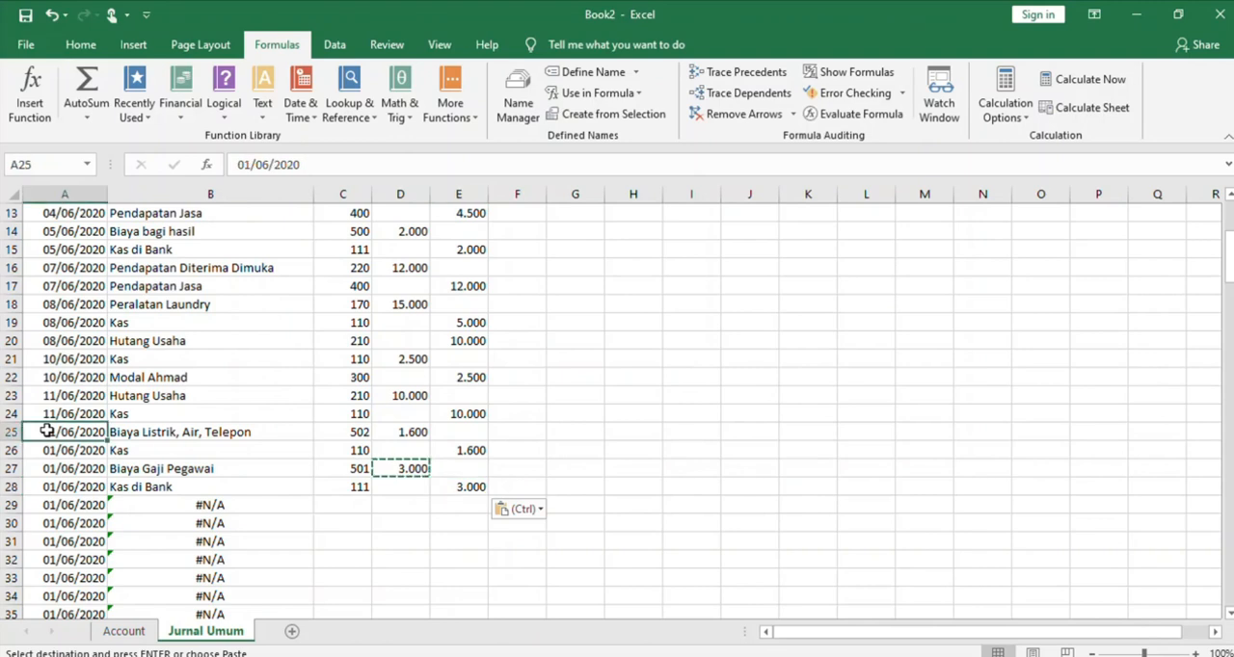
click(246, 165)
key(BackSpace)
key(BackSpace)
text(15)
click(170, 470)
Copy the date from A25 into the three cells A26 through A28
click(87, 433)
key(ctrl+c)
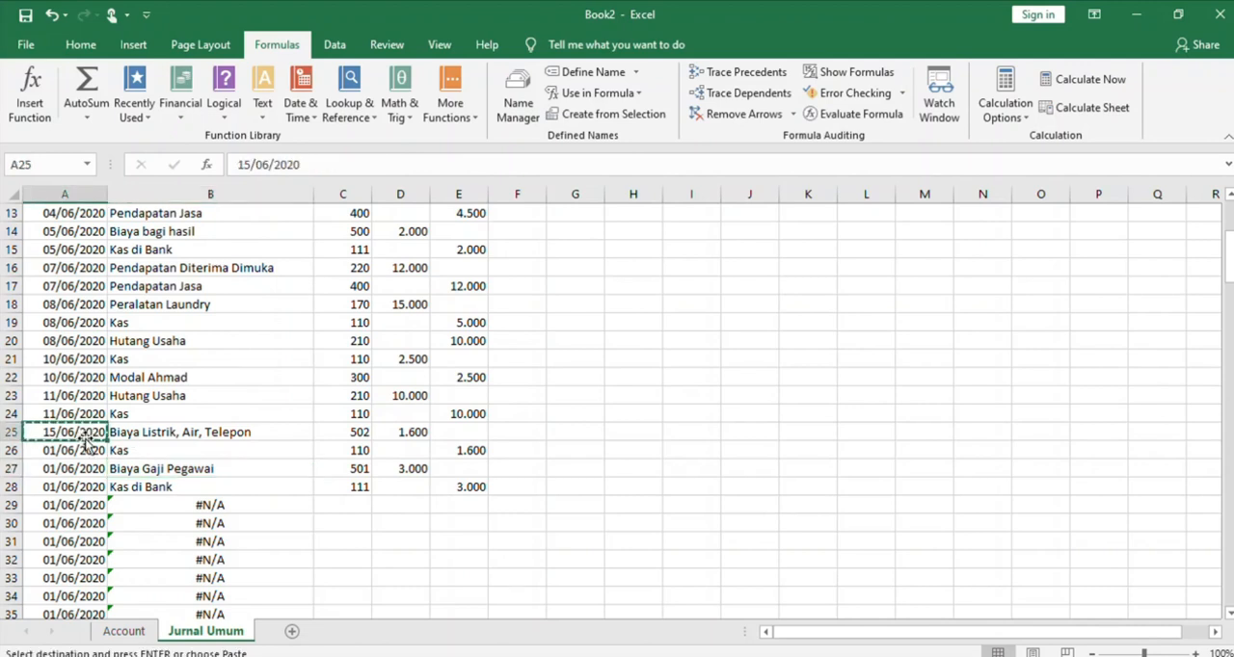
click(85, 447)
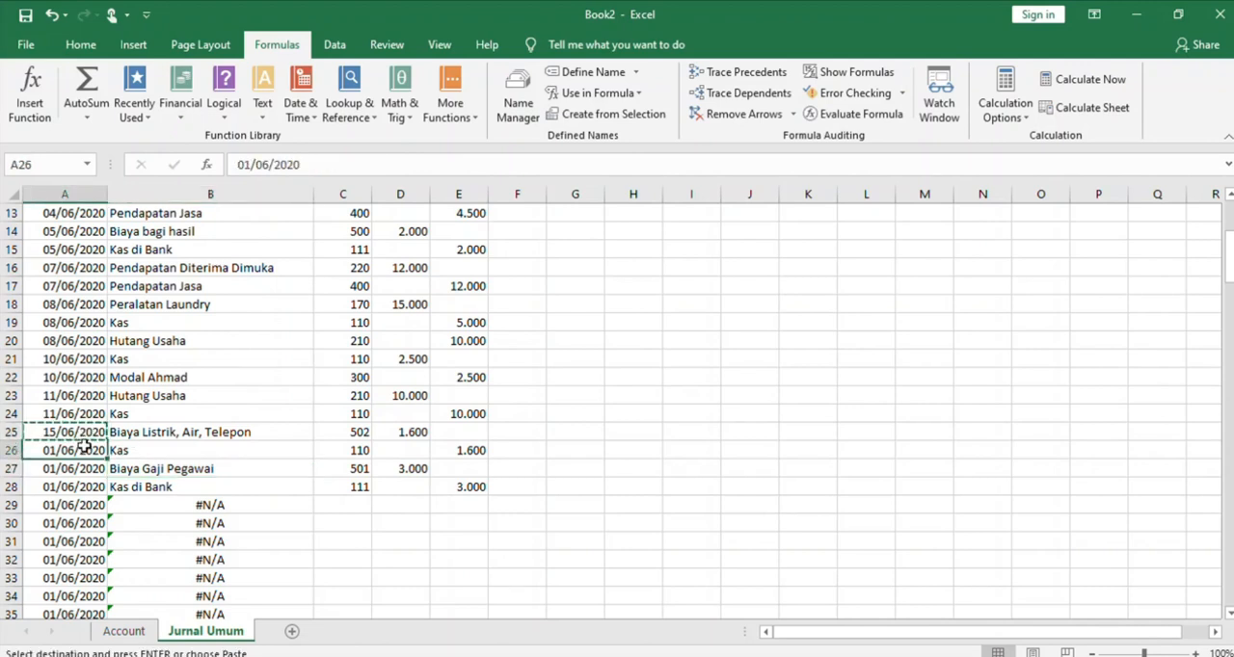
key(shift+Down)
key(shift+Down)
key(ctrl+v)
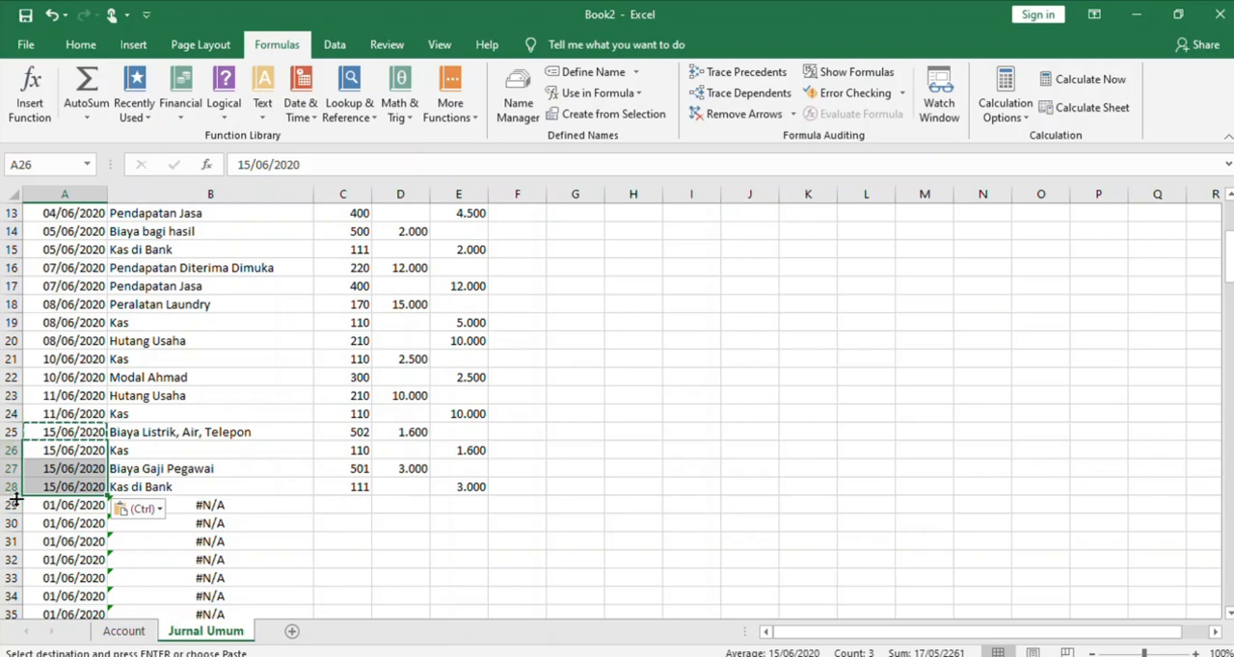
Enter account number 301 in C29 and a debit of 2.000 in D29
click(354, 513)
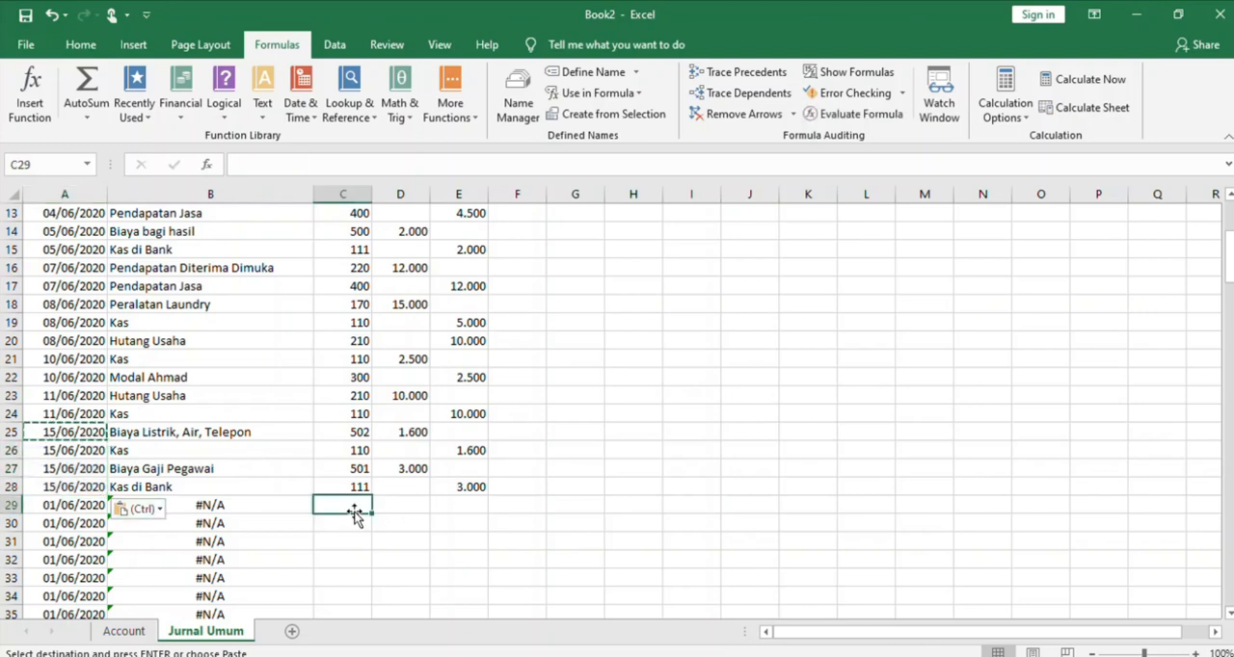
text(301)
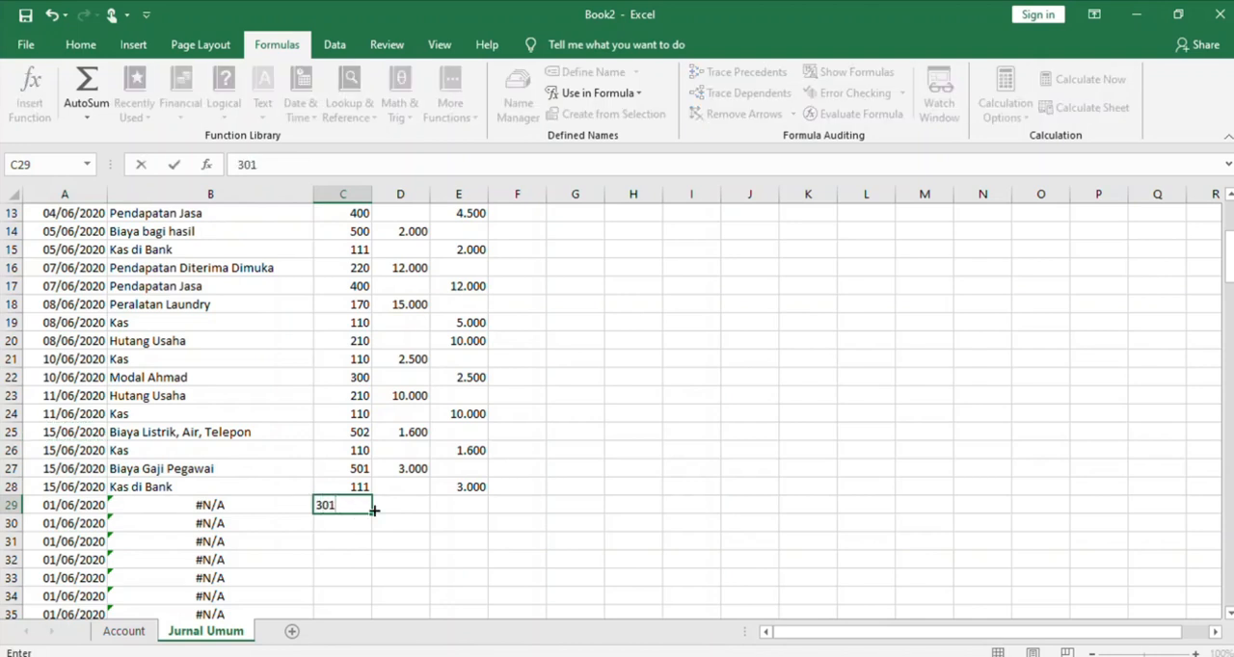
click(417, 508)
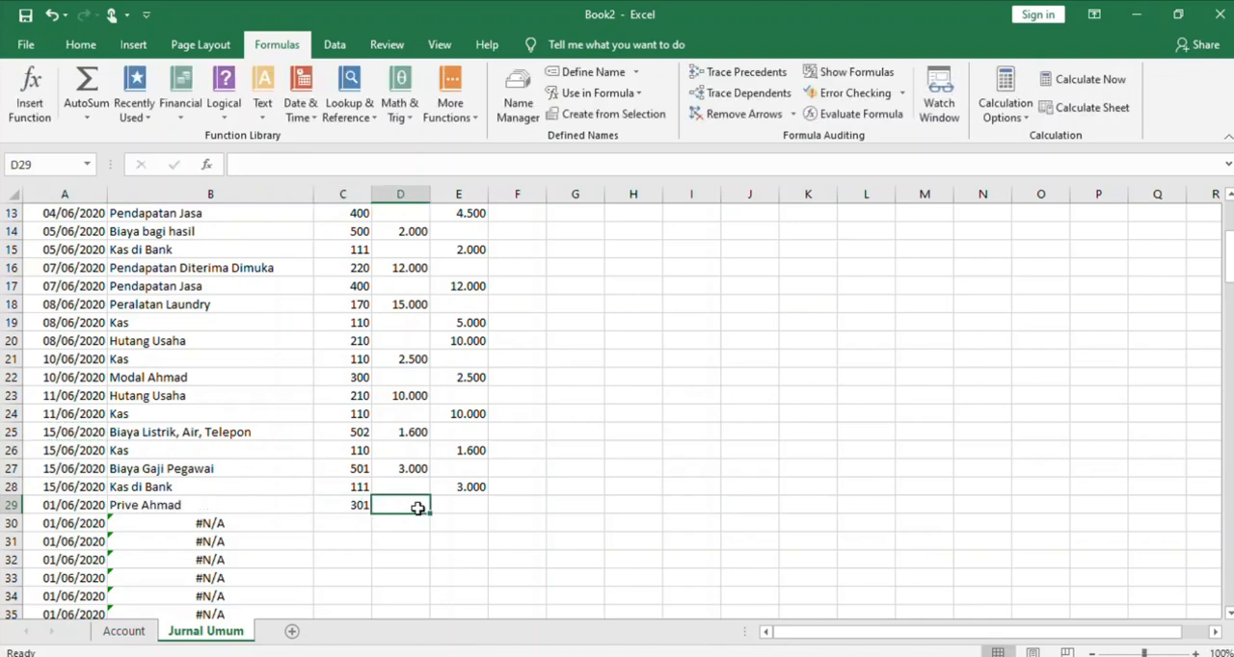
text(2.000)
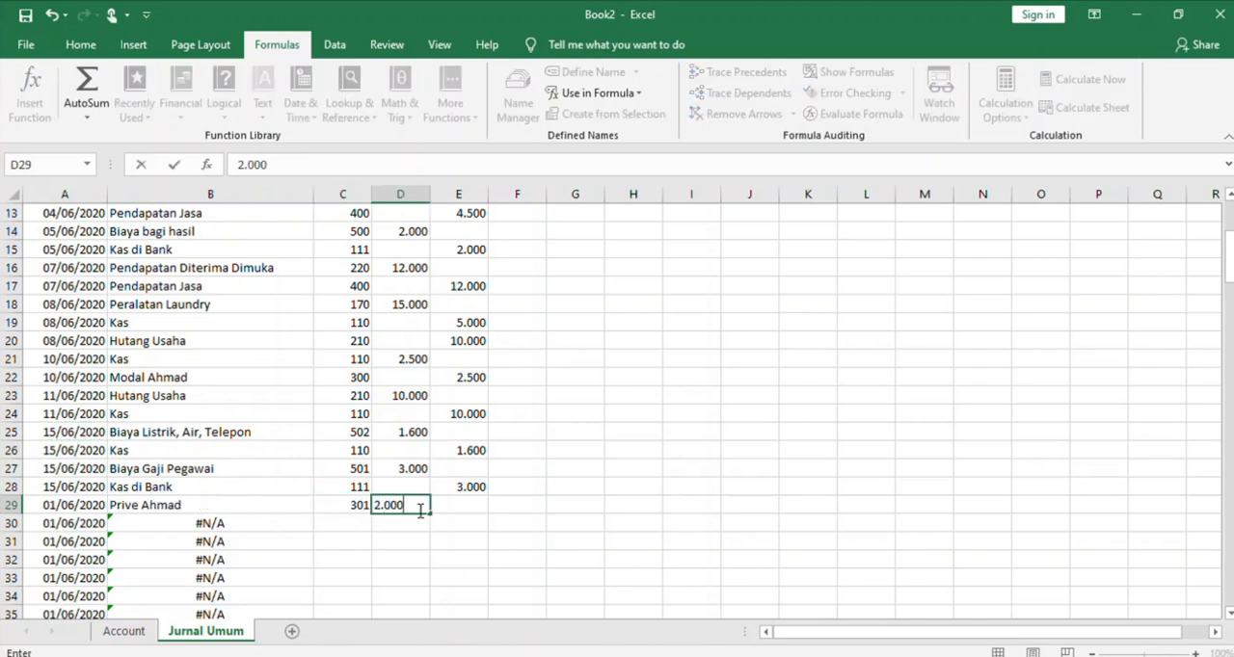
Enter account number 111 in C30 and copy the debit amount from D29 into the Kredit cell E30
click(347, 522)
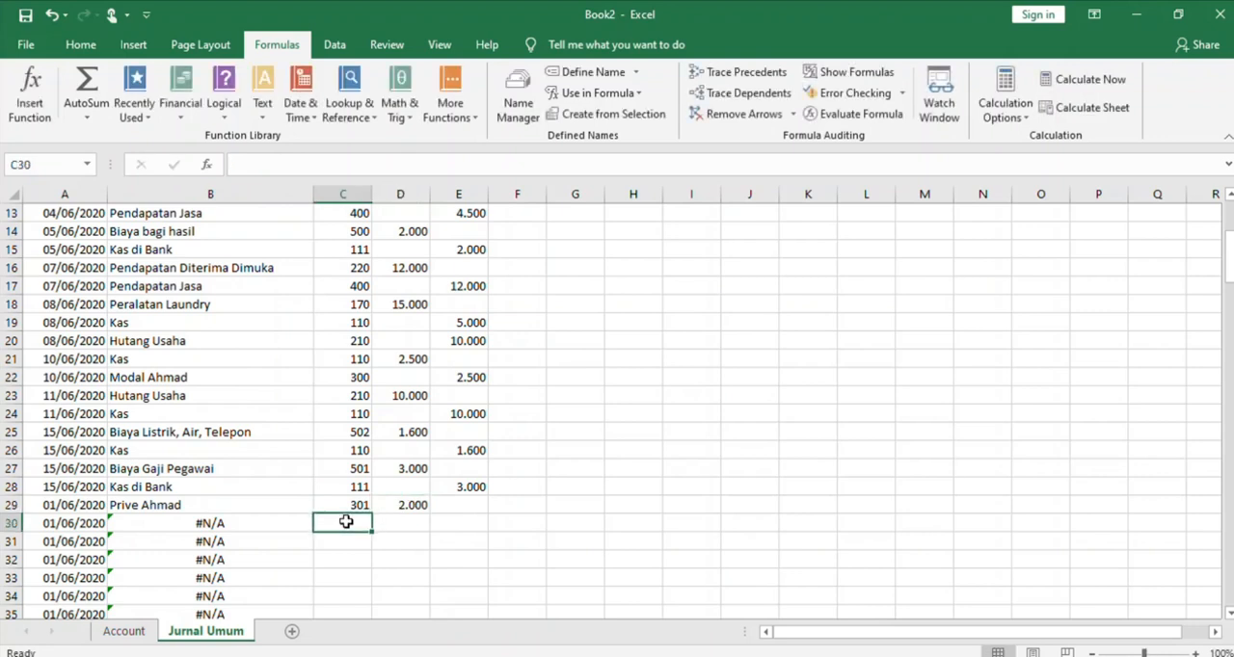
text(111)
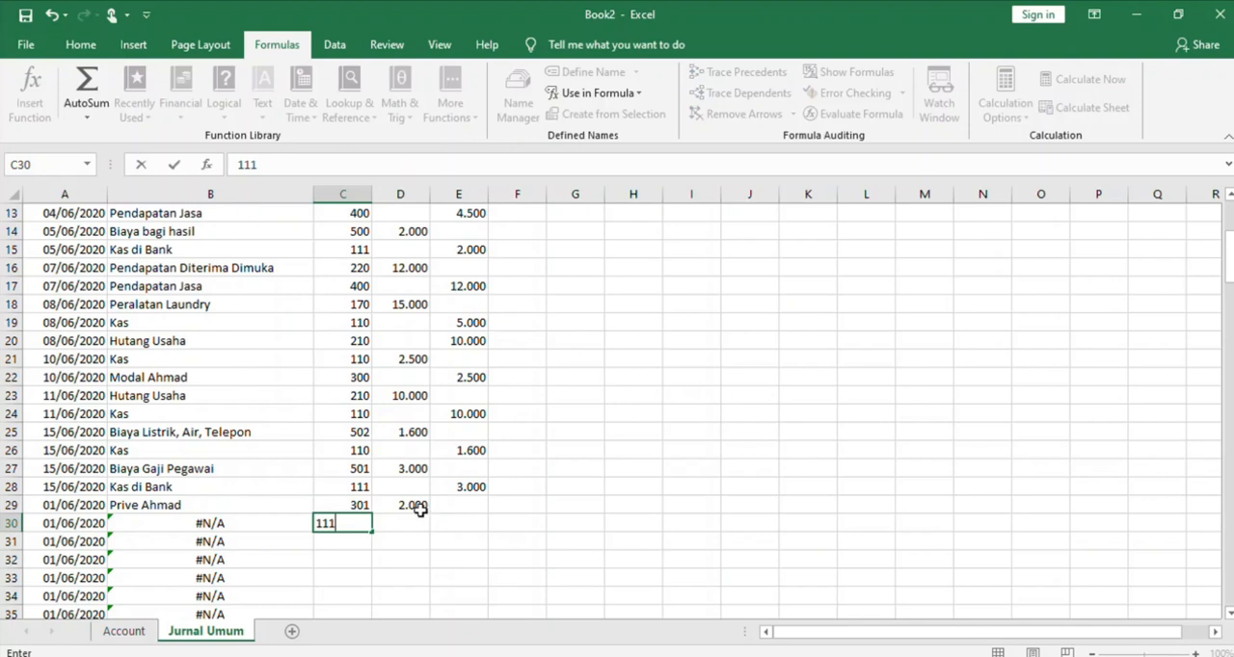
click(421, 511)
key(ctrl+c)
drag(430, 512, 450, 521)
key(ctrl+v)
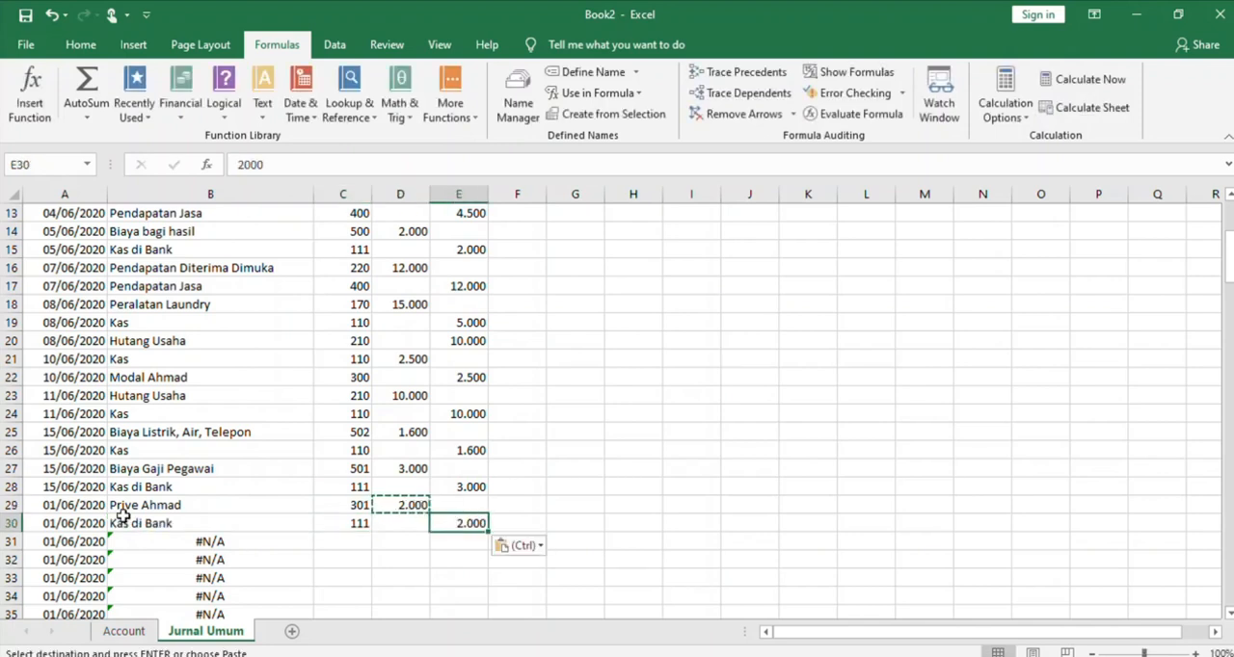
Change the transaction dates in A29 and A30 to 16/06/2020
click(83, 506)
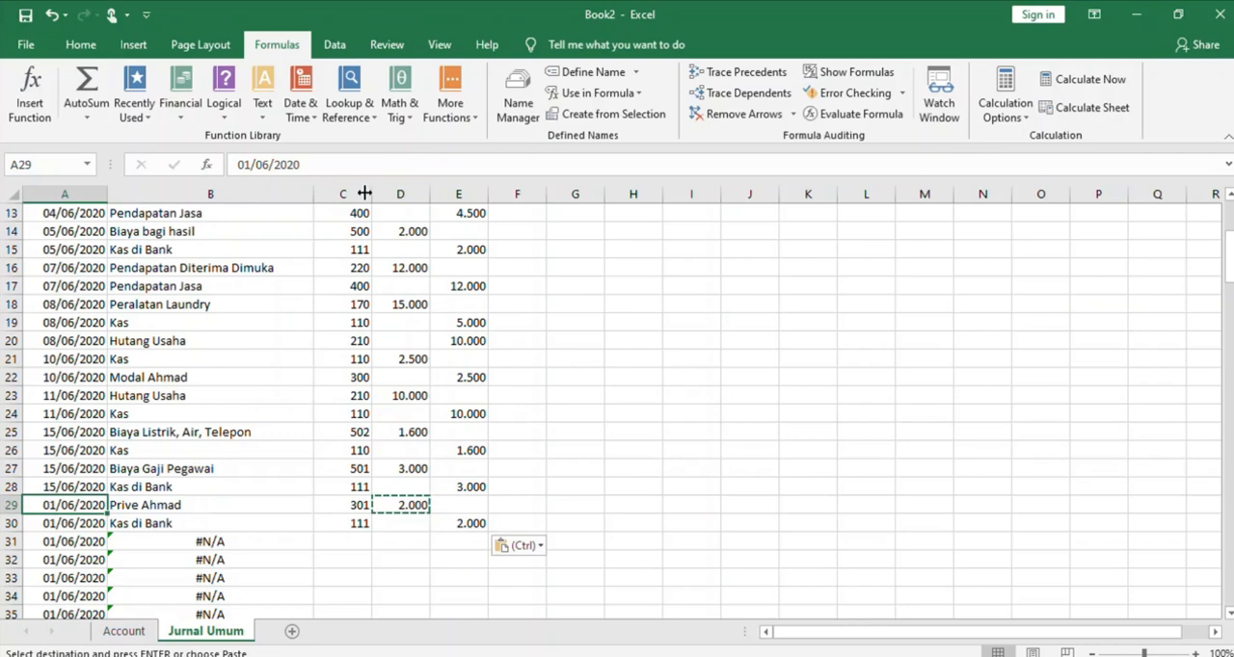
click(248, 164)
key(BackSpace)
text(6)
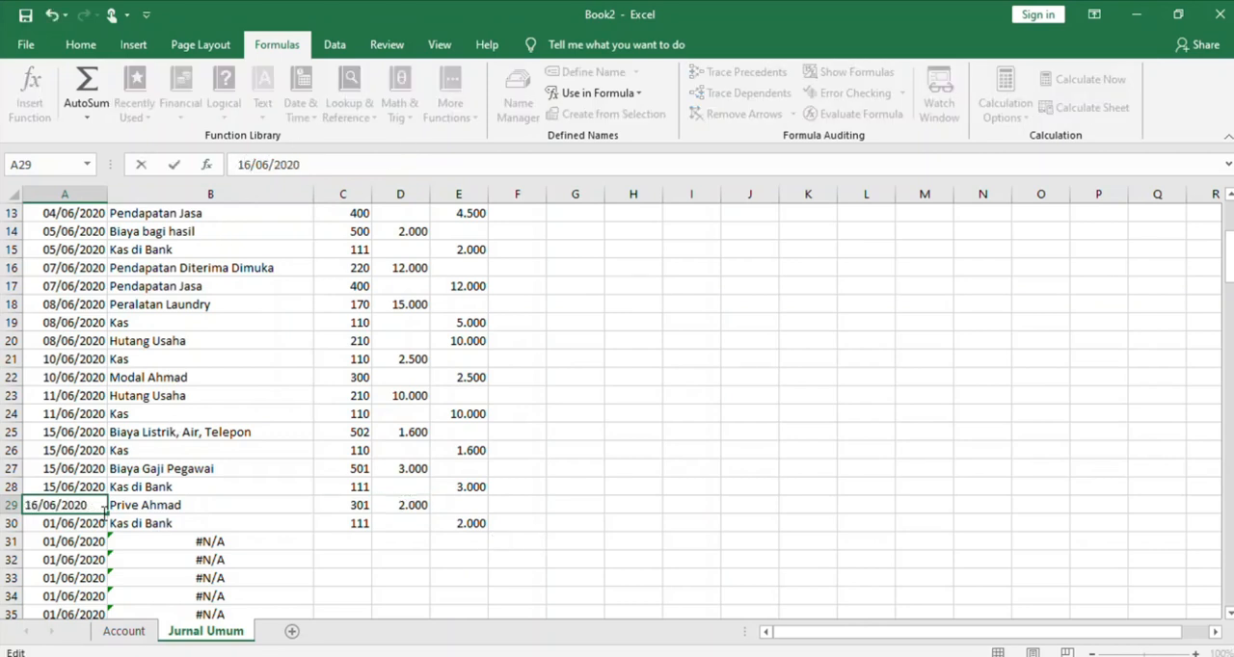
click(91, 522)
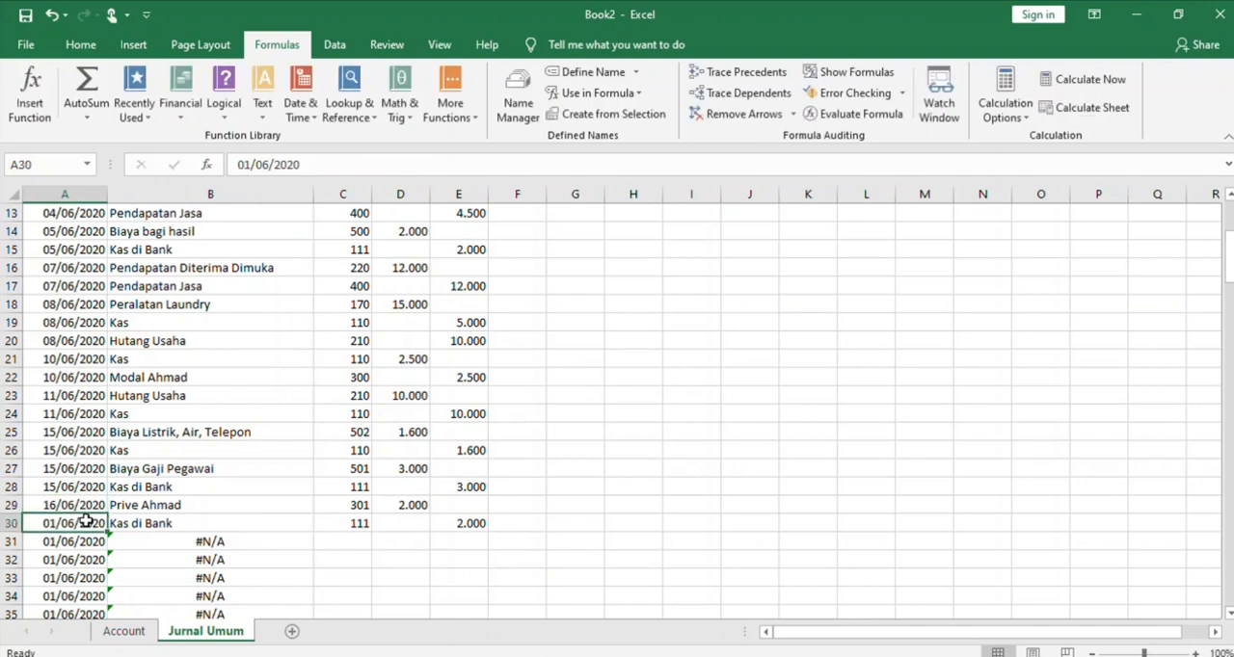
click(246, 165)
key(BackSpace)
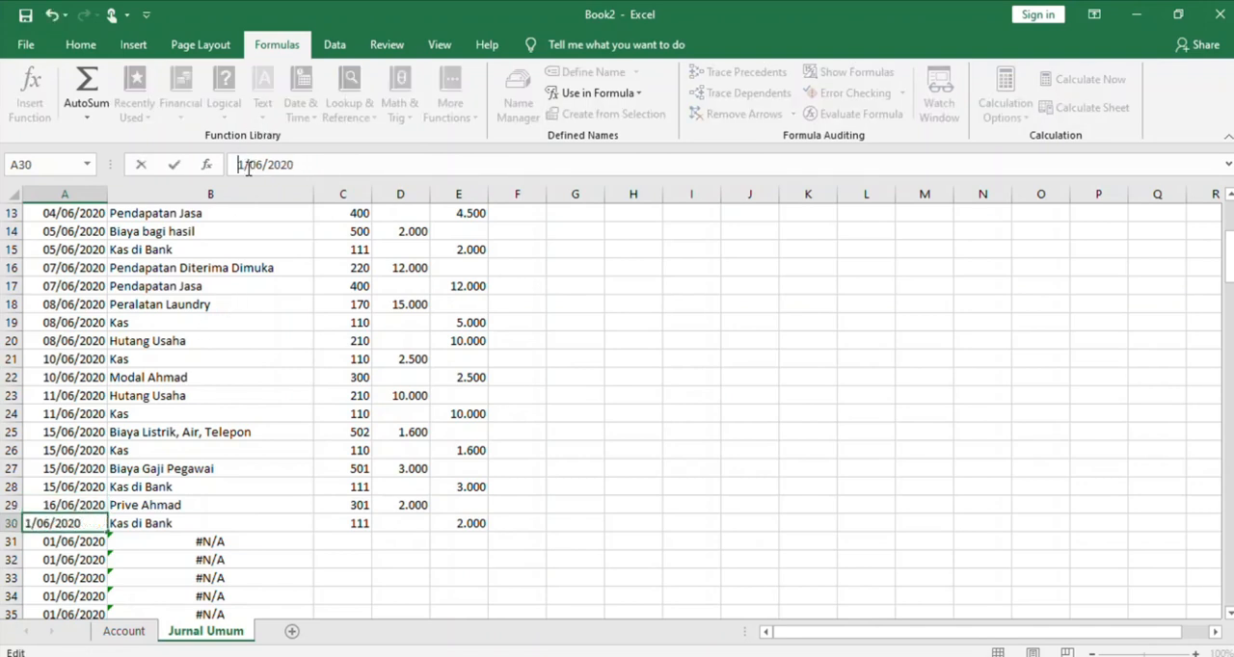
text(6)
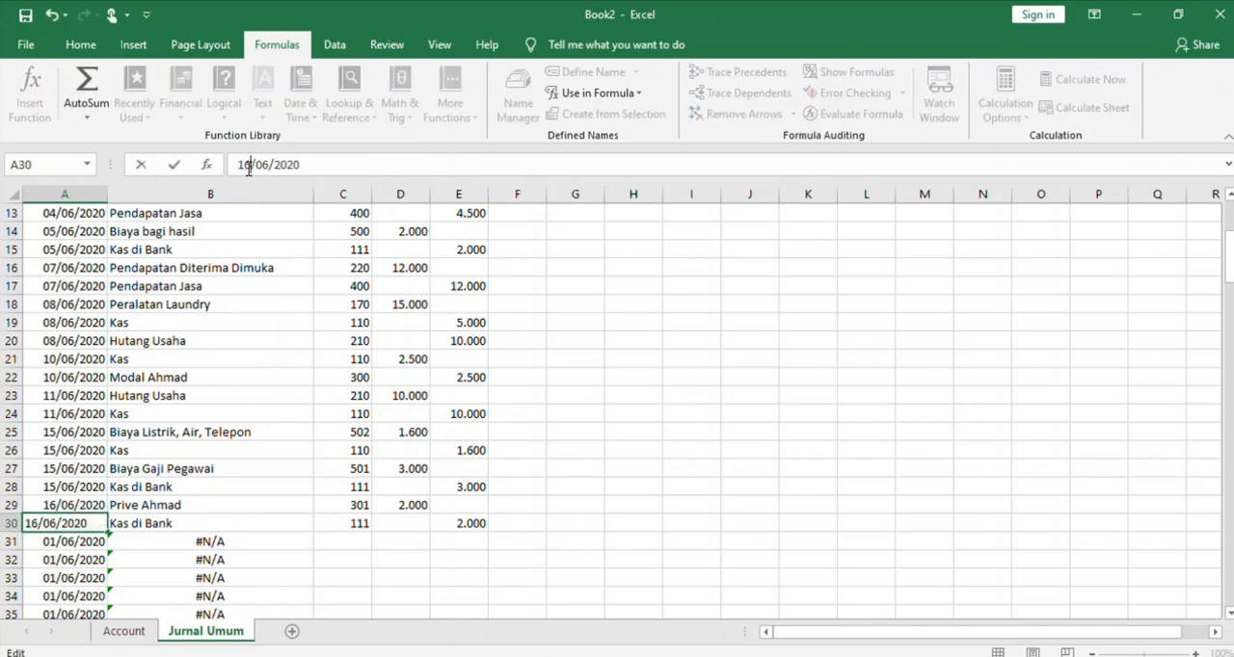
Enter account number 110 in C31 and copy the 2.500 debit from D21 into D31
click(339, 547)
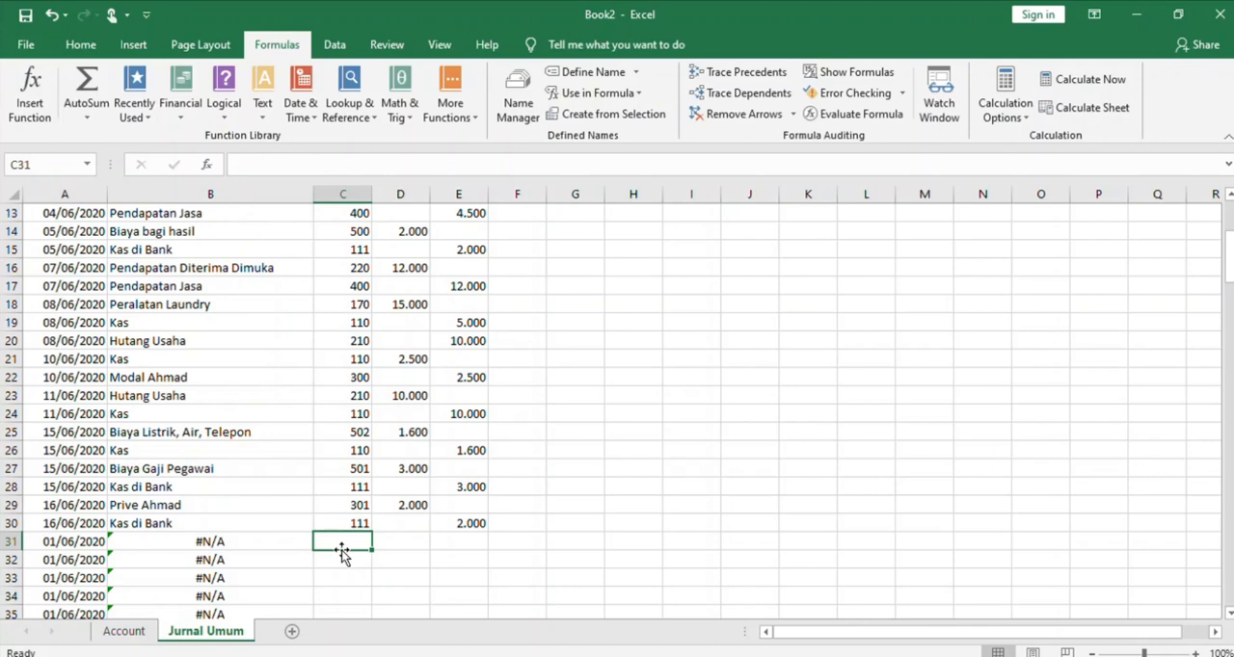
text(110)
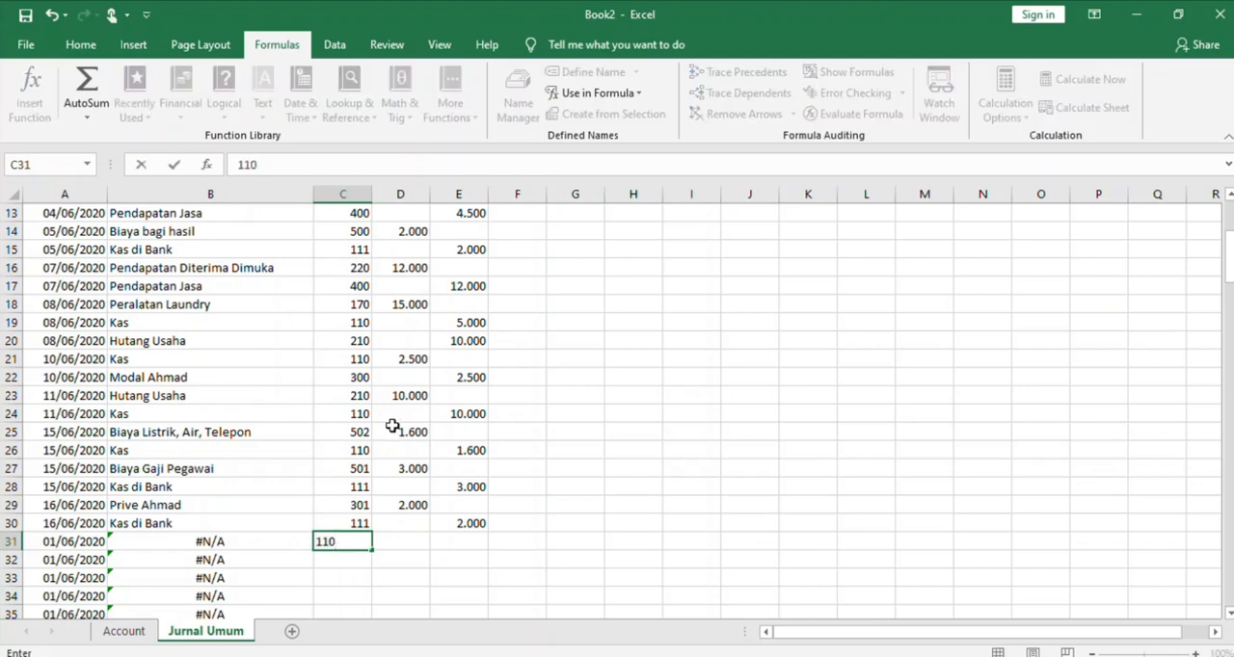
click(398, 359)
key(ctrl+c)
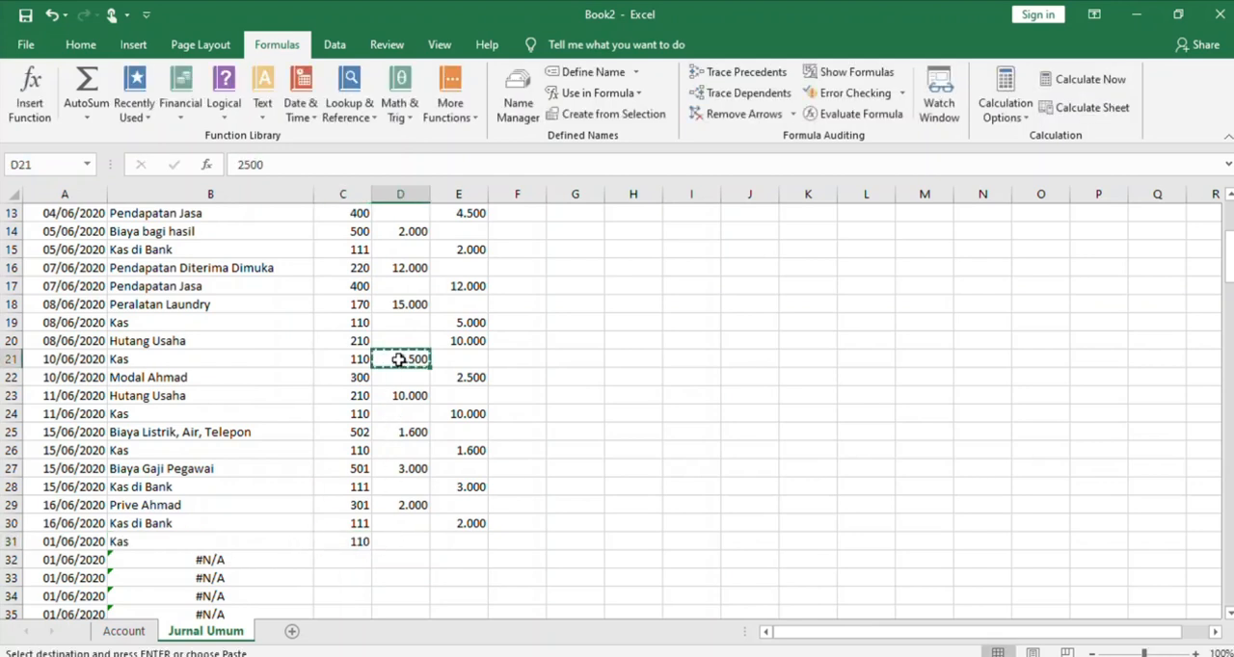
click(408, 540)
key(ctrl+v)
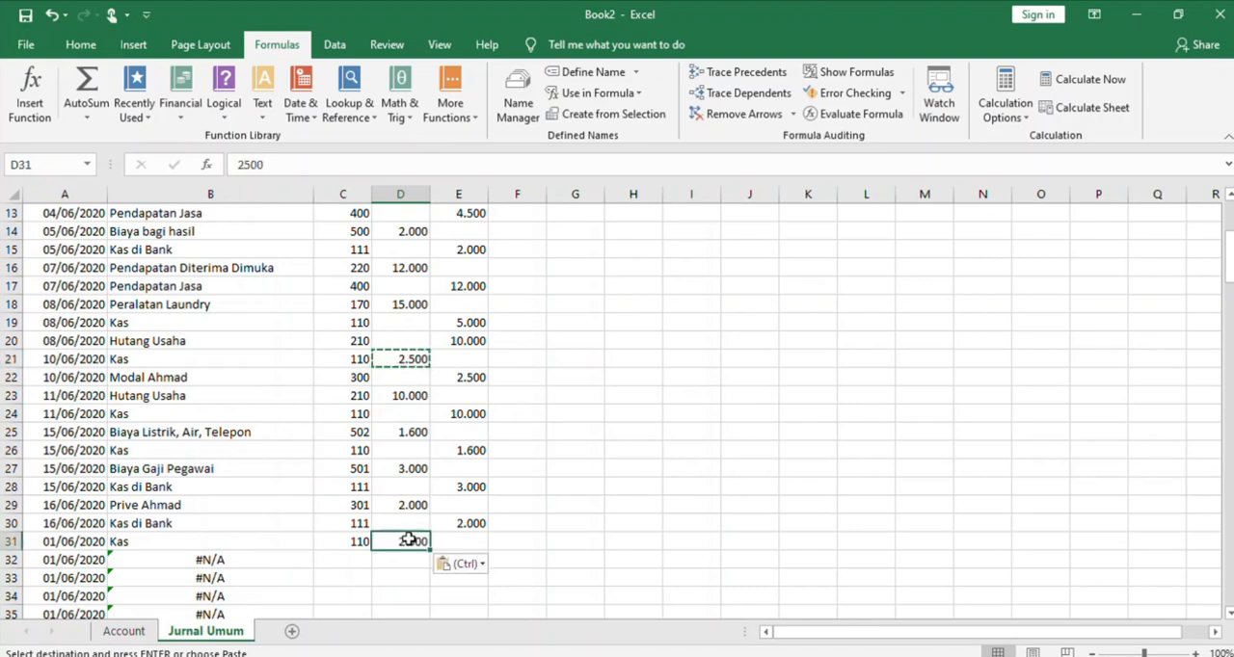
Enter account number 400 in C32 and copy the debit amount from D31 into the Kredit cell E32
click(358, 560)
text(4000)
key(BackSpace)
click(469, 563)
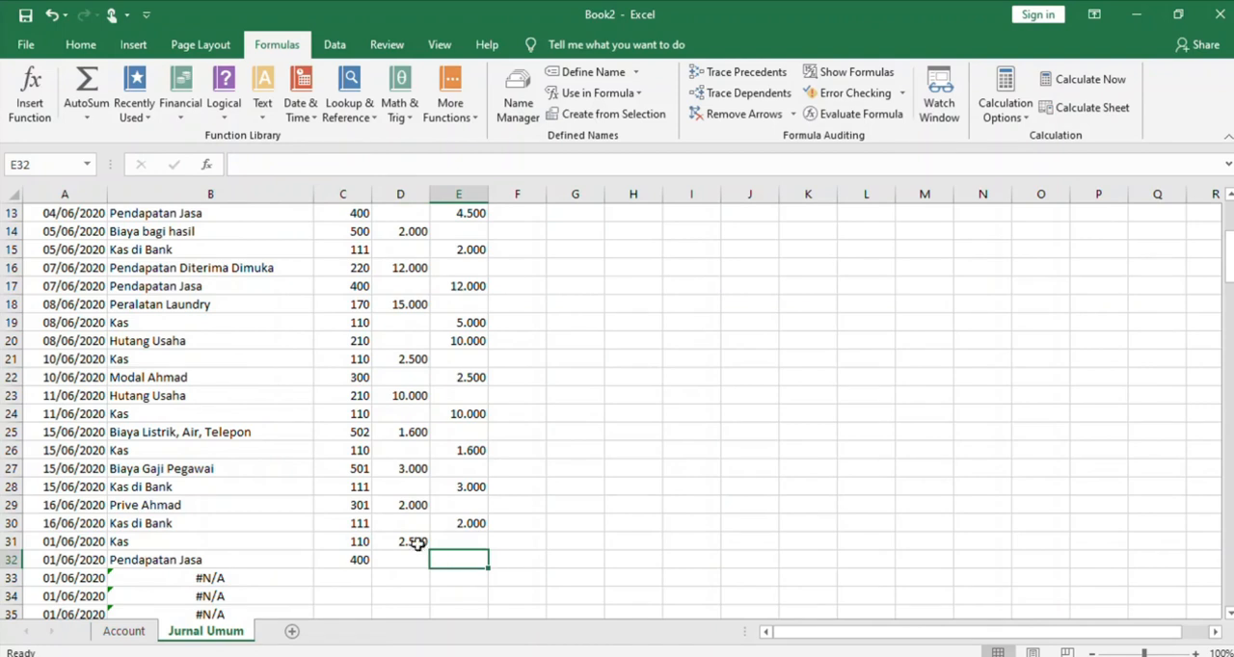
click(416, 544)
key(ctrl+c)
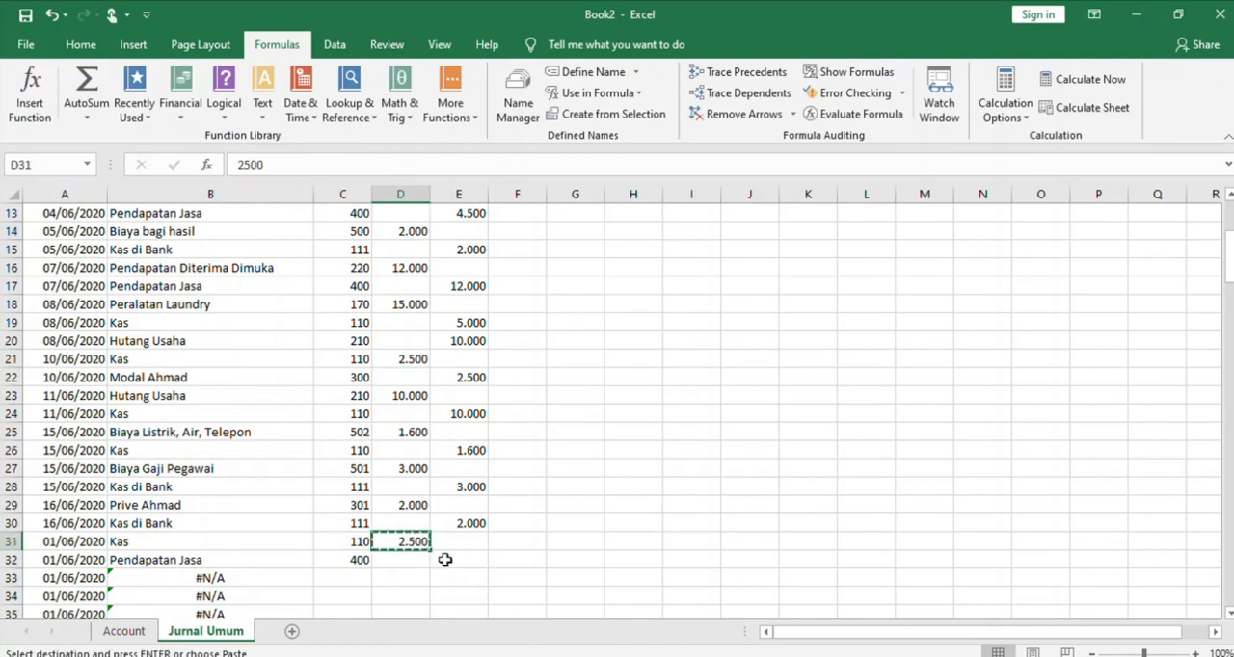
click(446, 559)
key(ctrl+v)
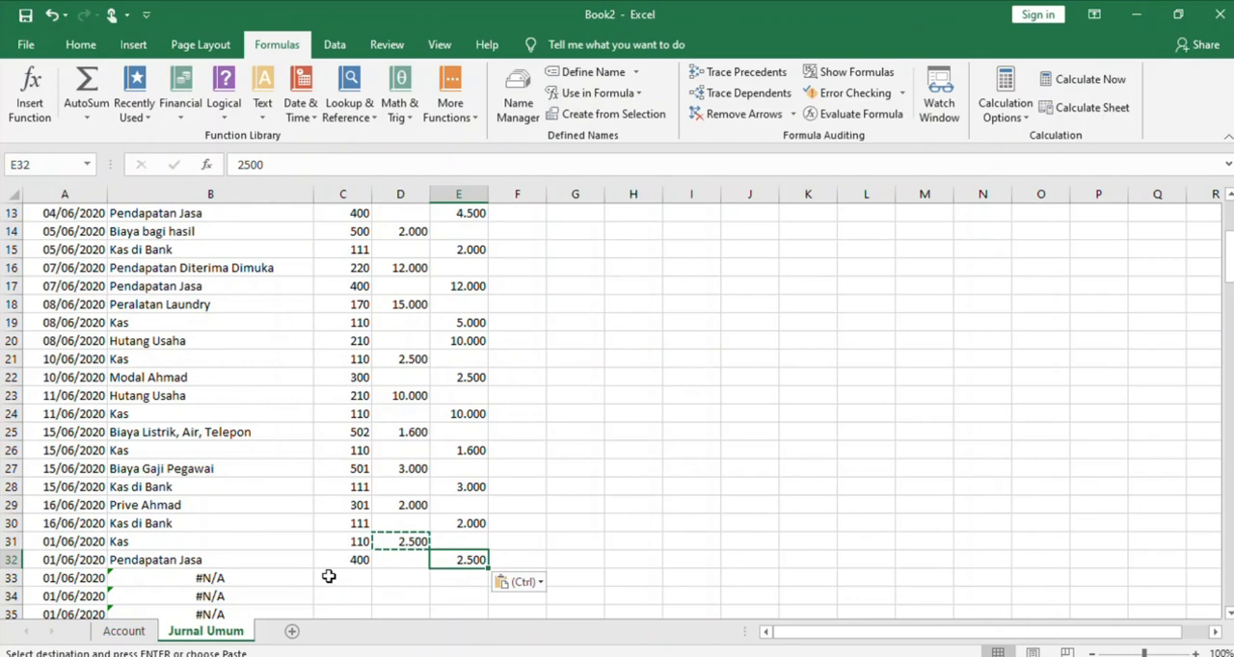
Change the transaction dates in A31 and A32 to 18/06/2020
click(49, 542)
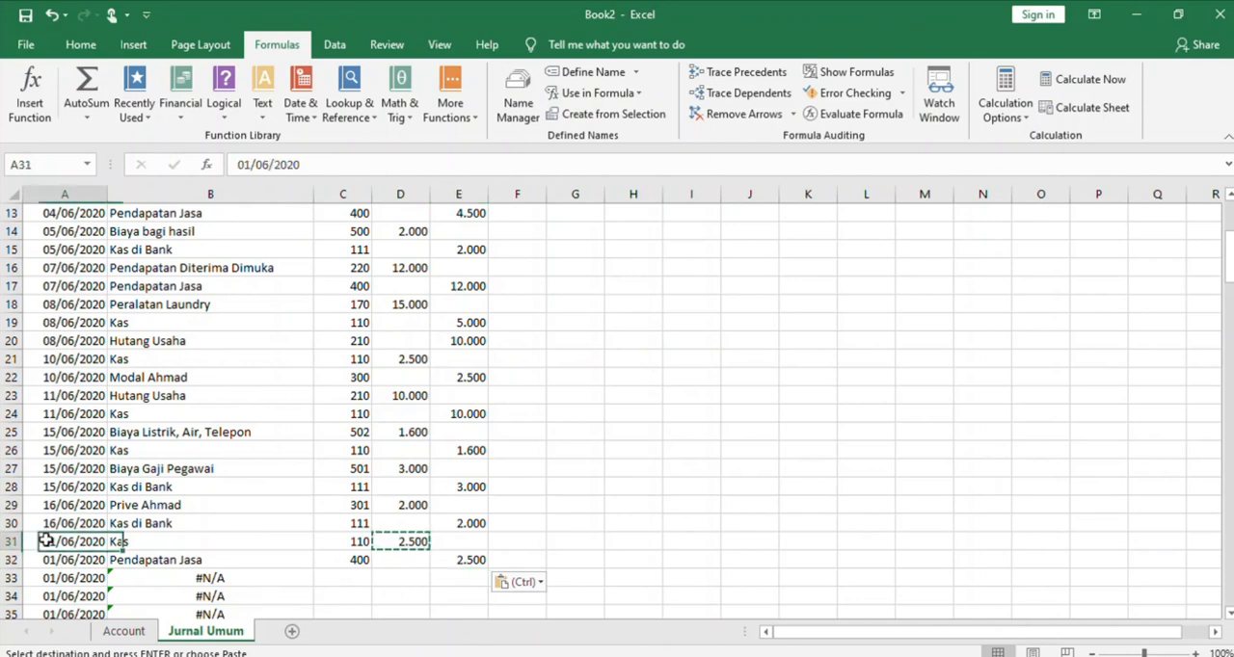
click(244, 168)
key(BackSpace)
text(8)
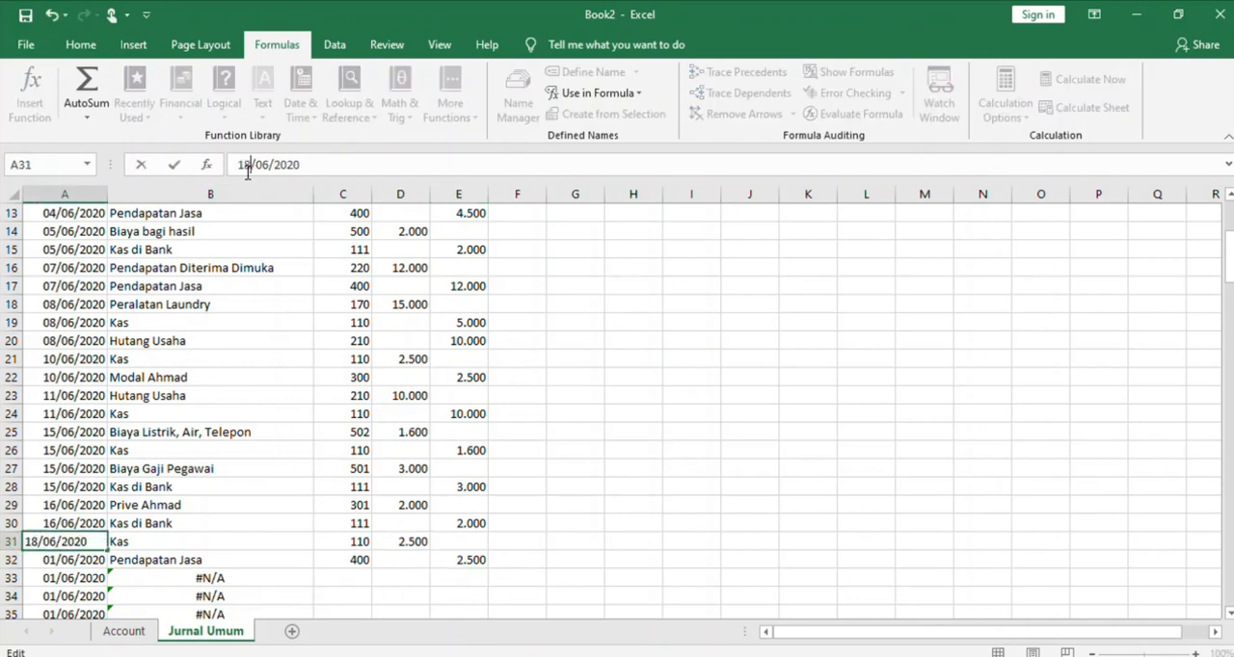
click(77, 561)
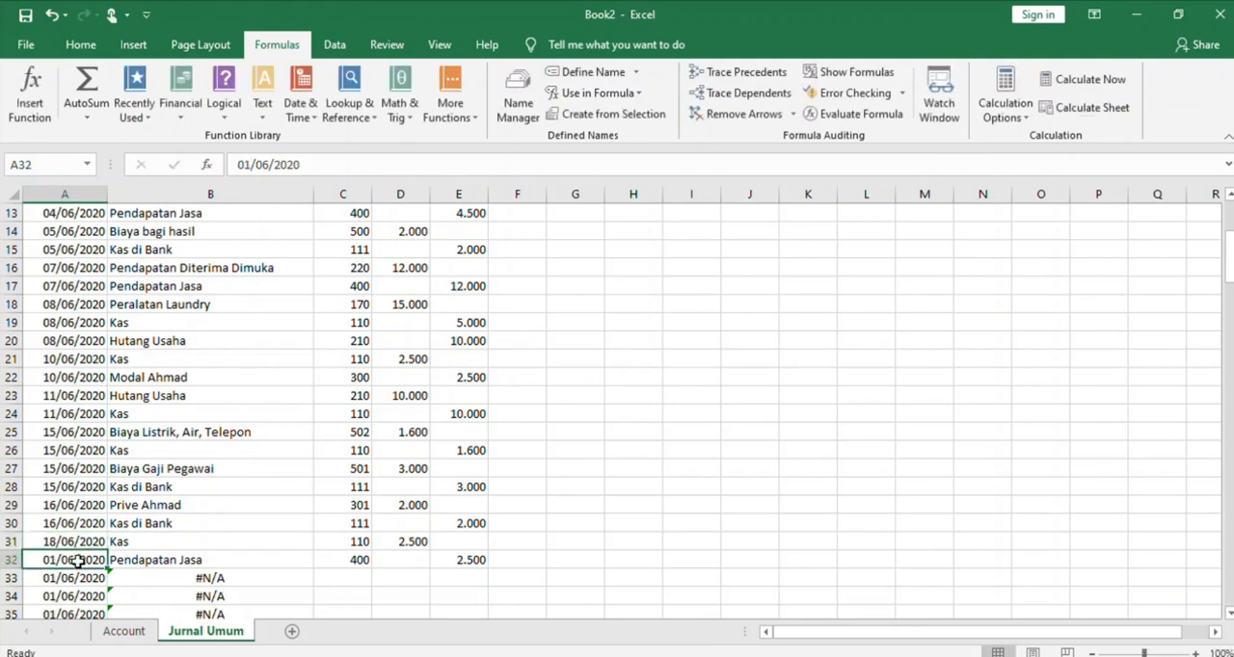
click(245, 168)
key(BackSpace)
text(8)
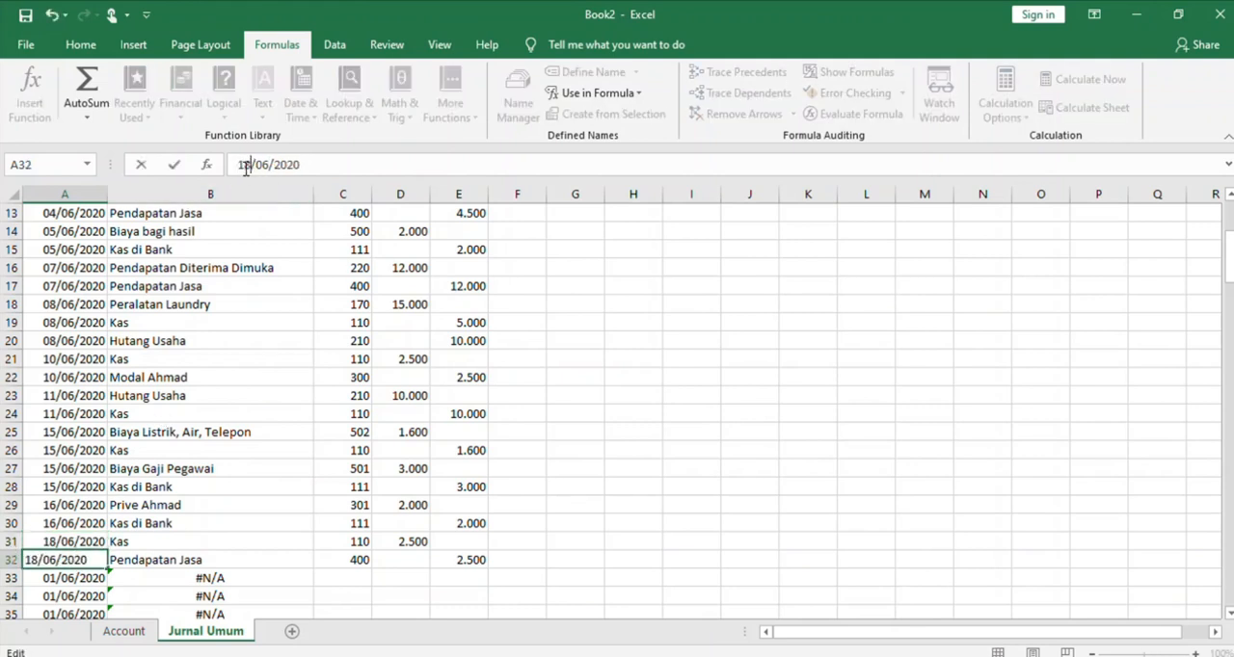
Enter account number 125 in C33 and a debit of 3.500 in D33
click(343, 571)
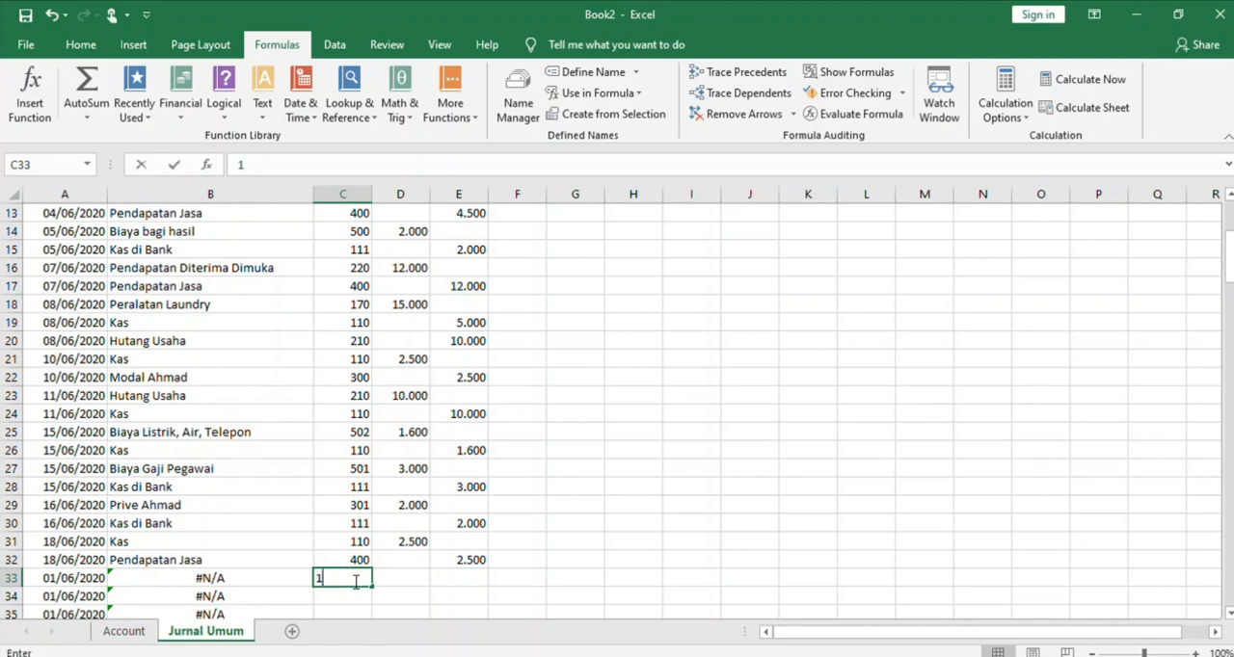
text(125)
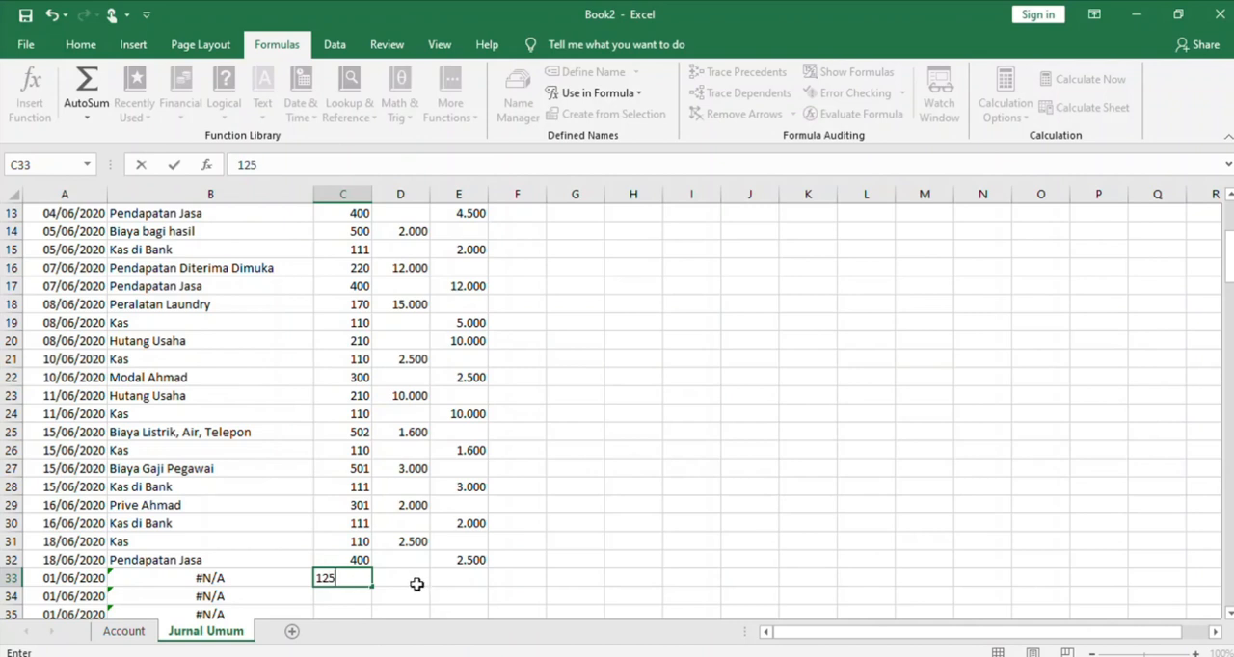
click(420, 586)
text(3.500)
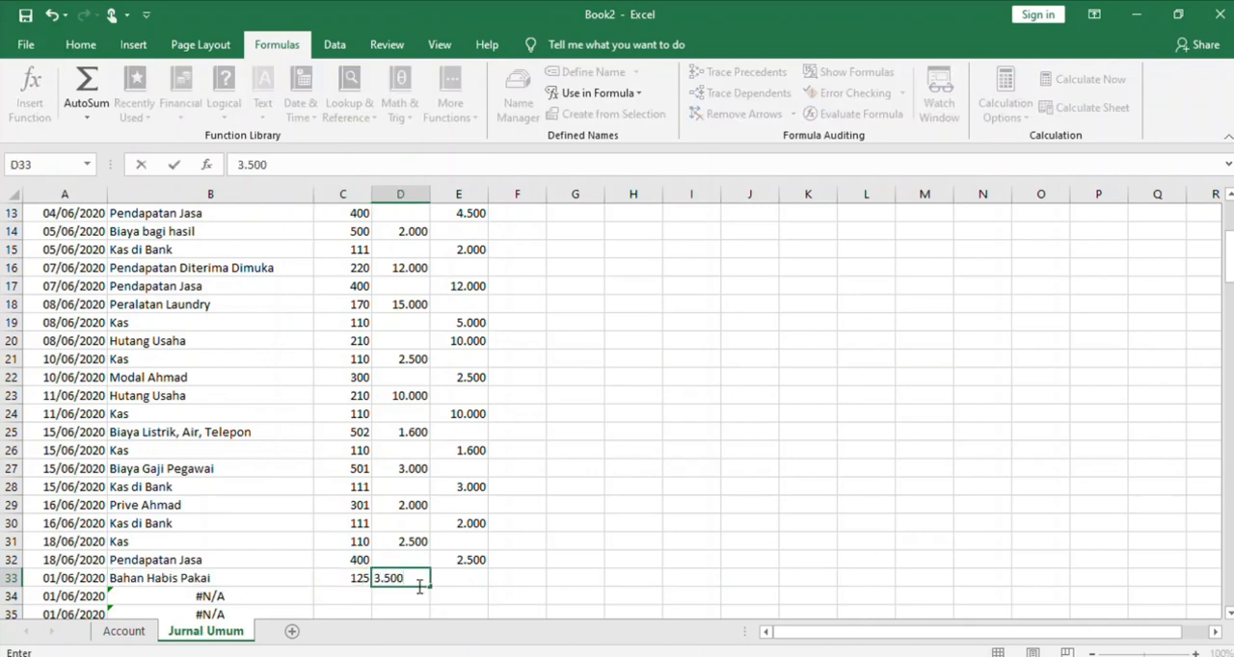
Enter account number 110 in C34 and copy the debit amount from D33 into the Kredit cell E34
click(343, 597)
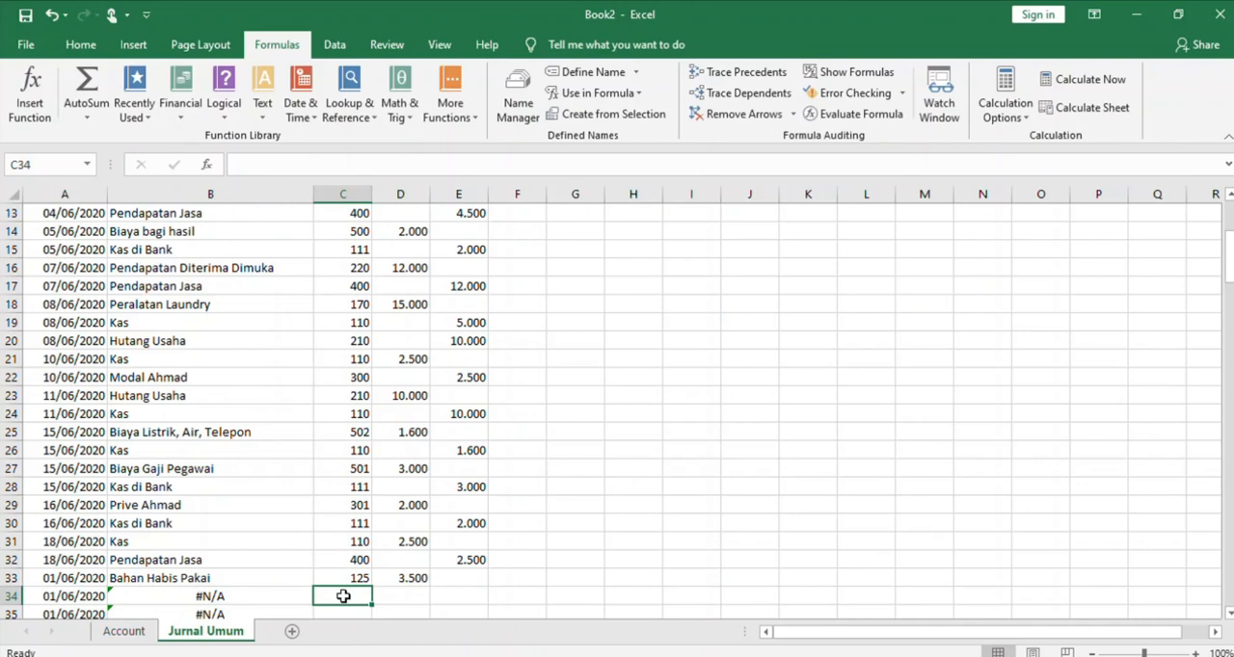
text(110)
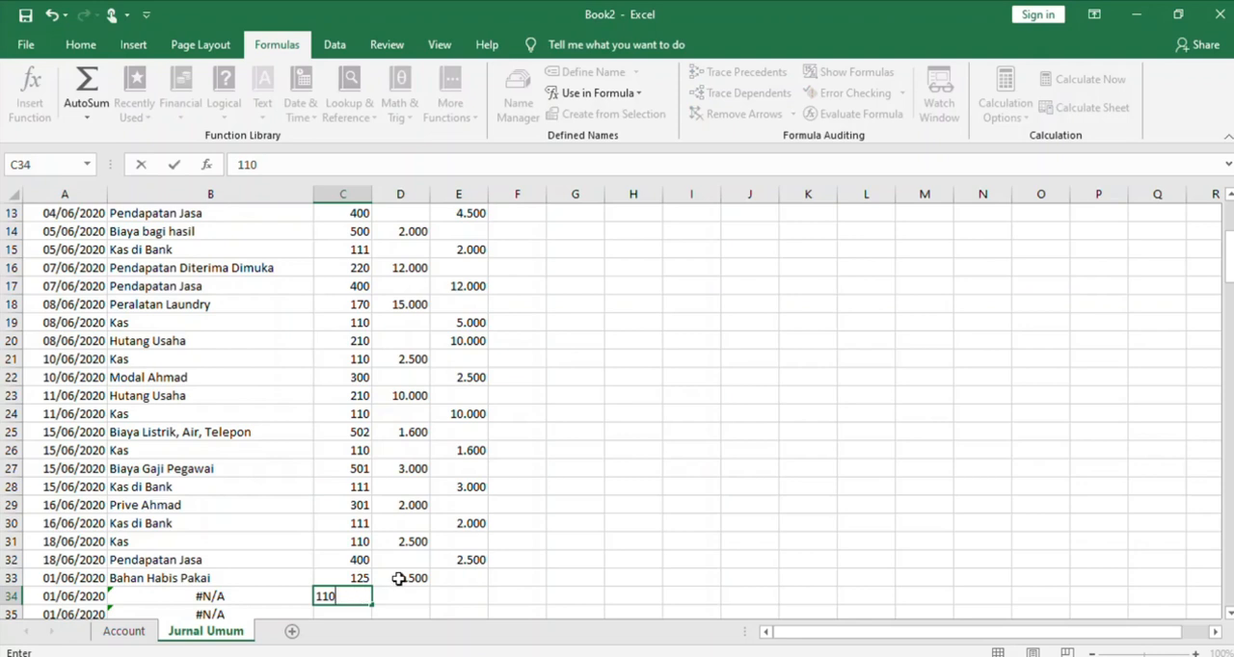
click(399, 579)
key(ctrl+c)
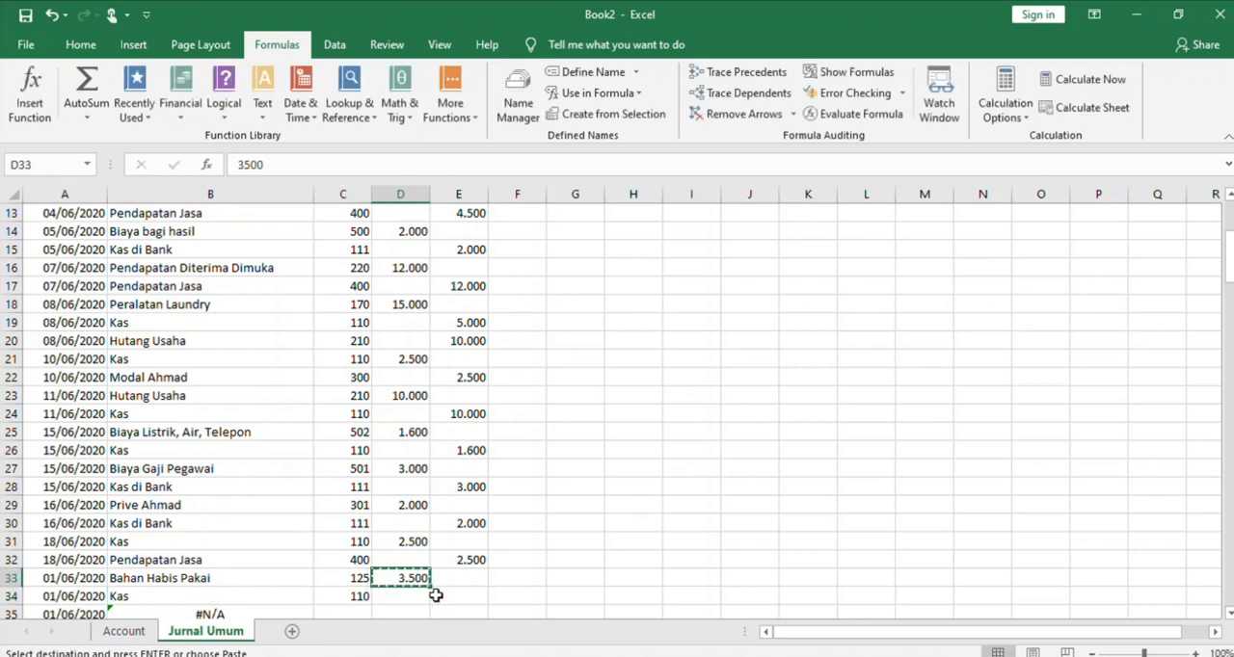
click(436, 595)
key(ctrl+v)
Change the transaction date in A33 to 20/06/2020
key(Down)
key(Down)
key(Down)
key(Down)
key(Down)
key(Down)
key(Down)
key(Down)
key(Down)
key(Down)
key(Down)
key(Down)
key(Down)
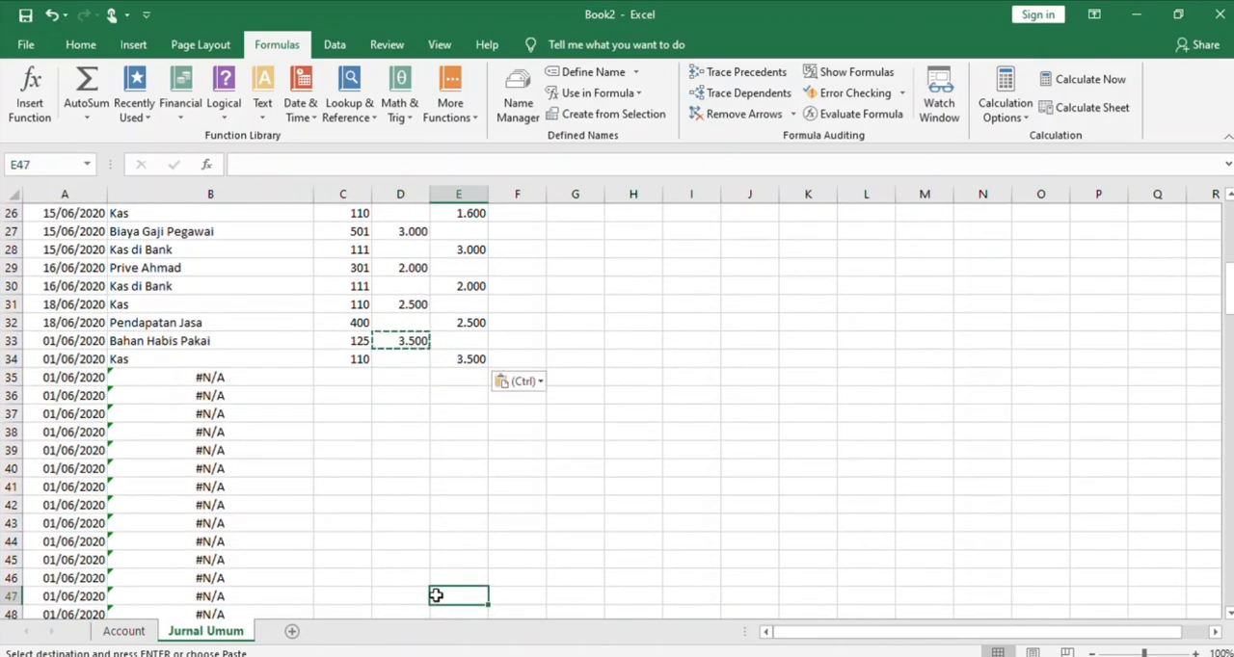
click(43, 341)
click(248, 166)
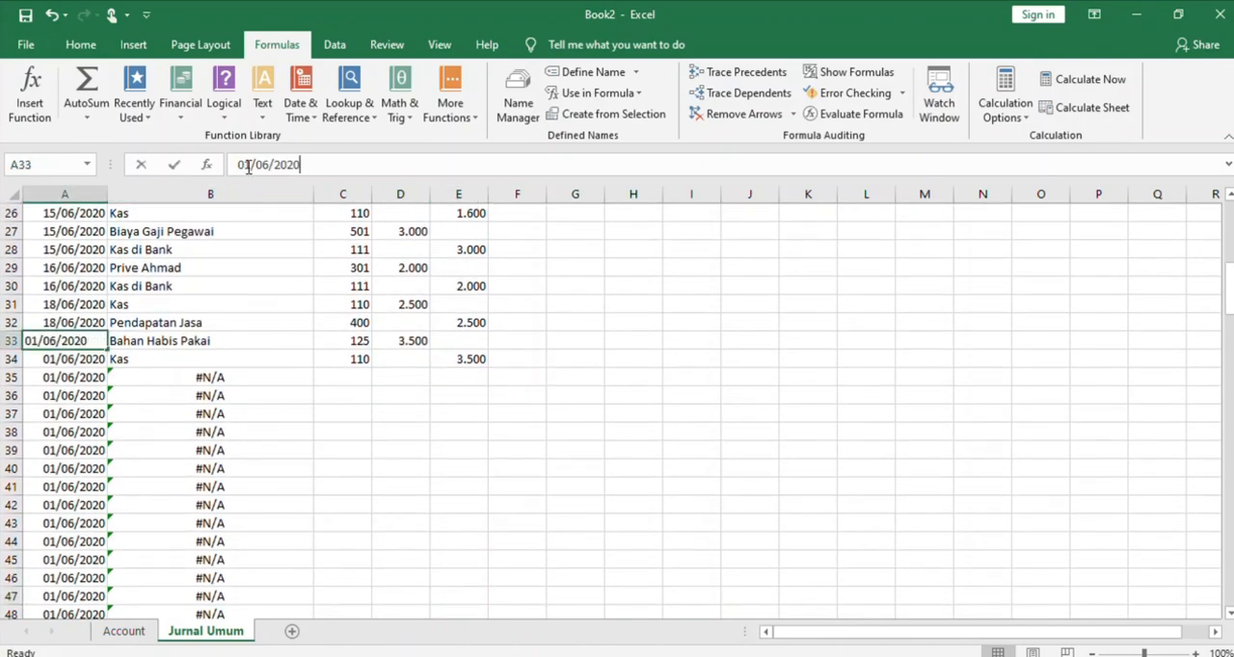
key(BackSpace)
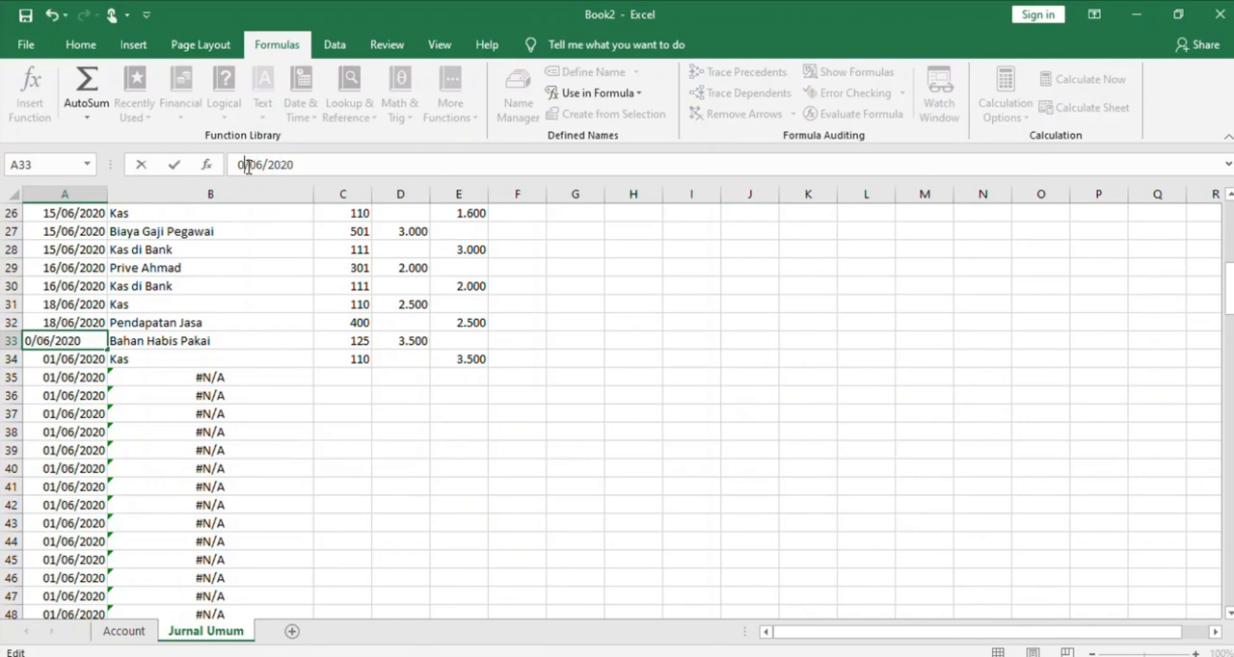
text(2)
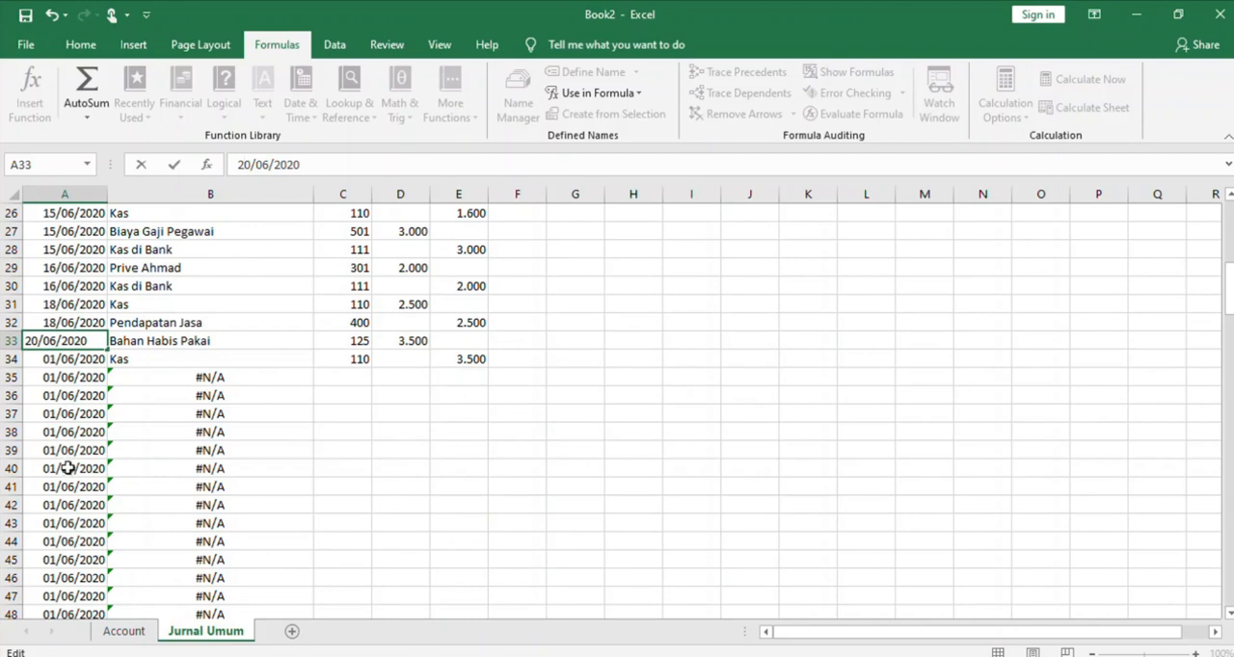
key(Return)
Copy the 20/06/2020 date from A33 into A34
click(58, 332)
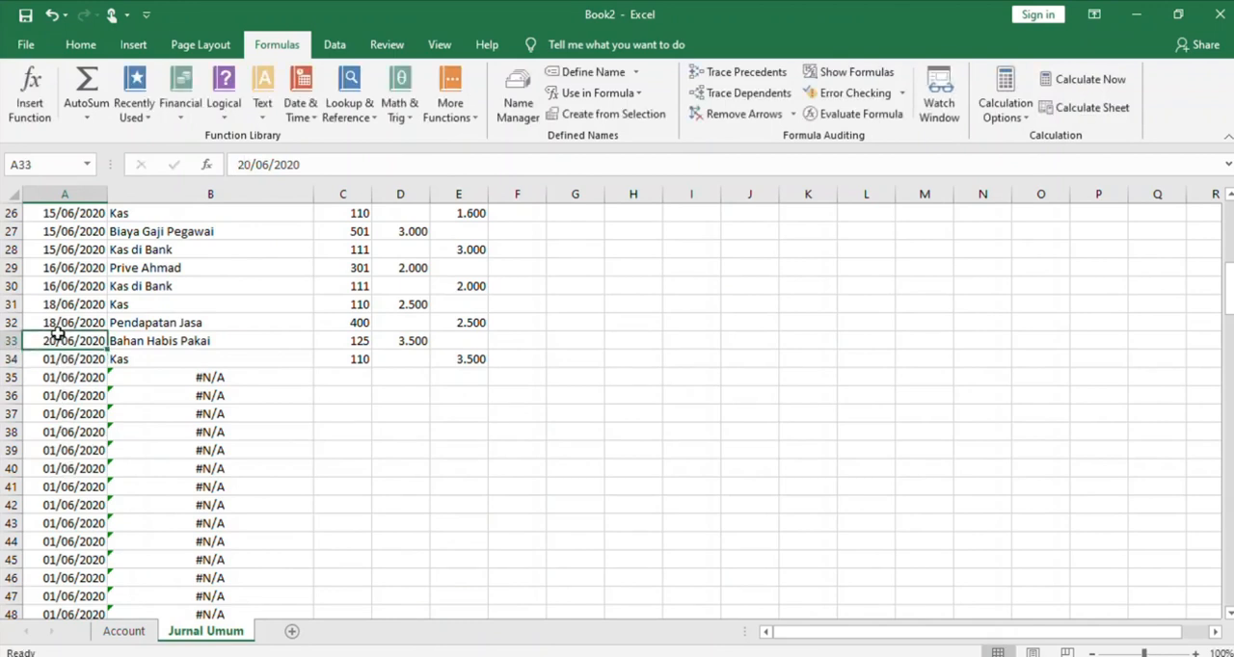
key(ctrl+c)
scroll(377, 466, up, 1)
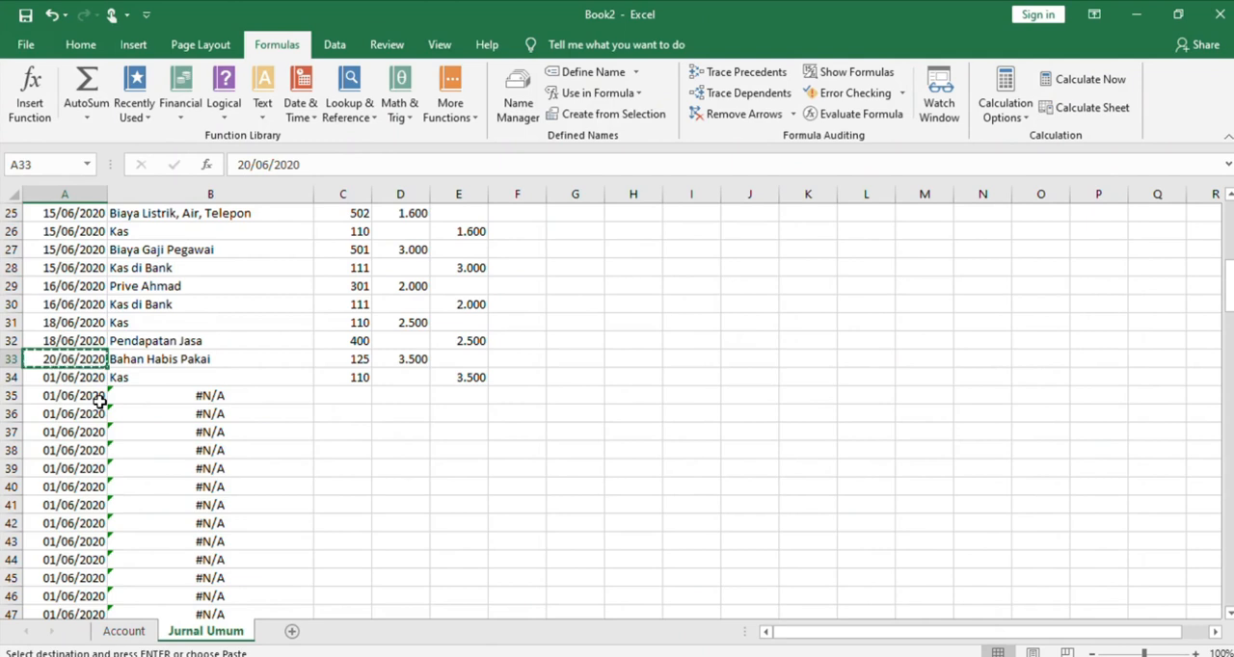
click(85, 380)
key(ctrl+v)
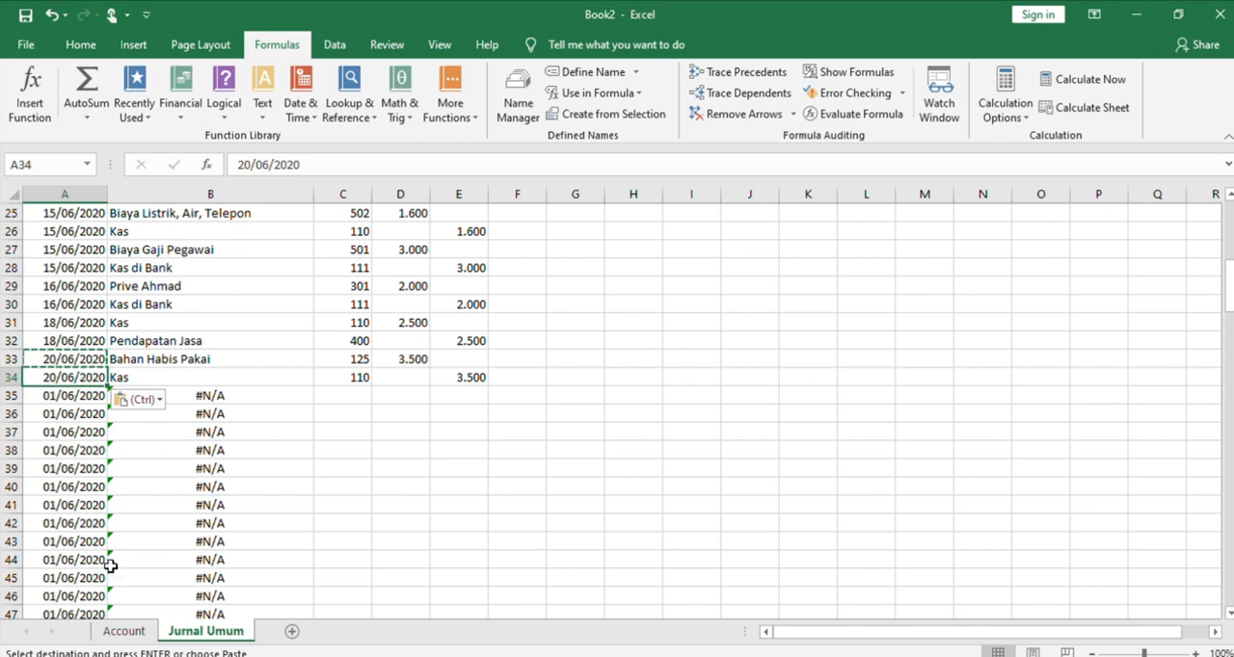
Enter account number 520 in C35 and a debit of 1.750 in D35
click(356, 401)
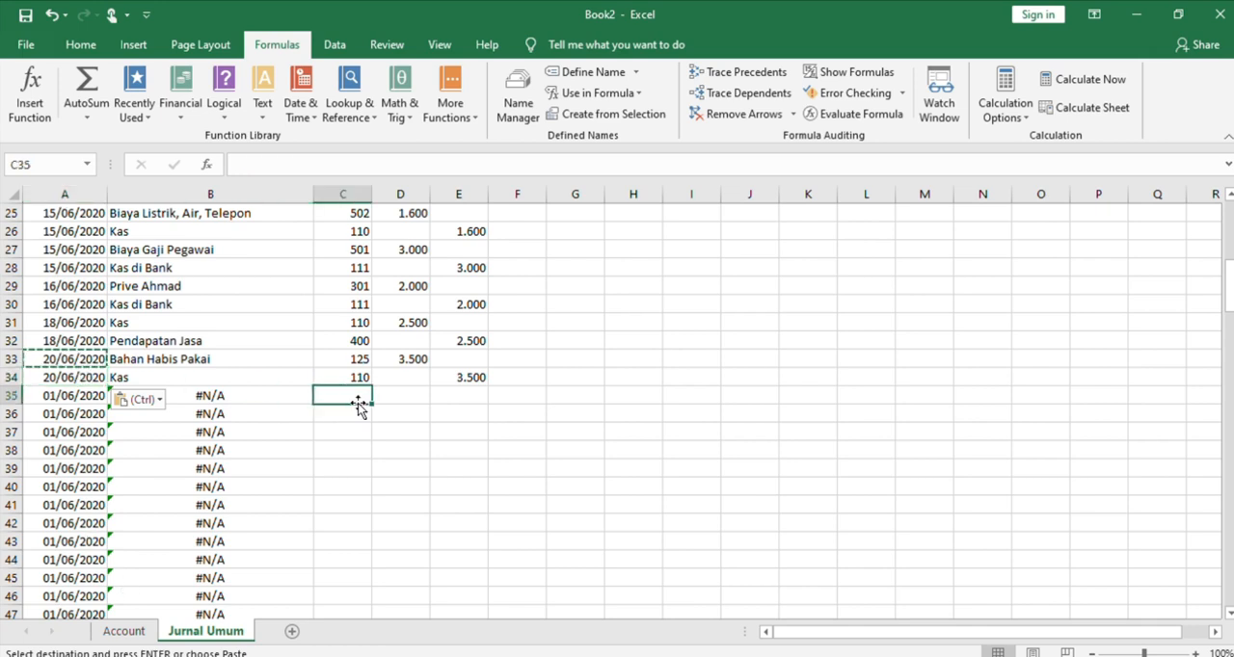
text(520)
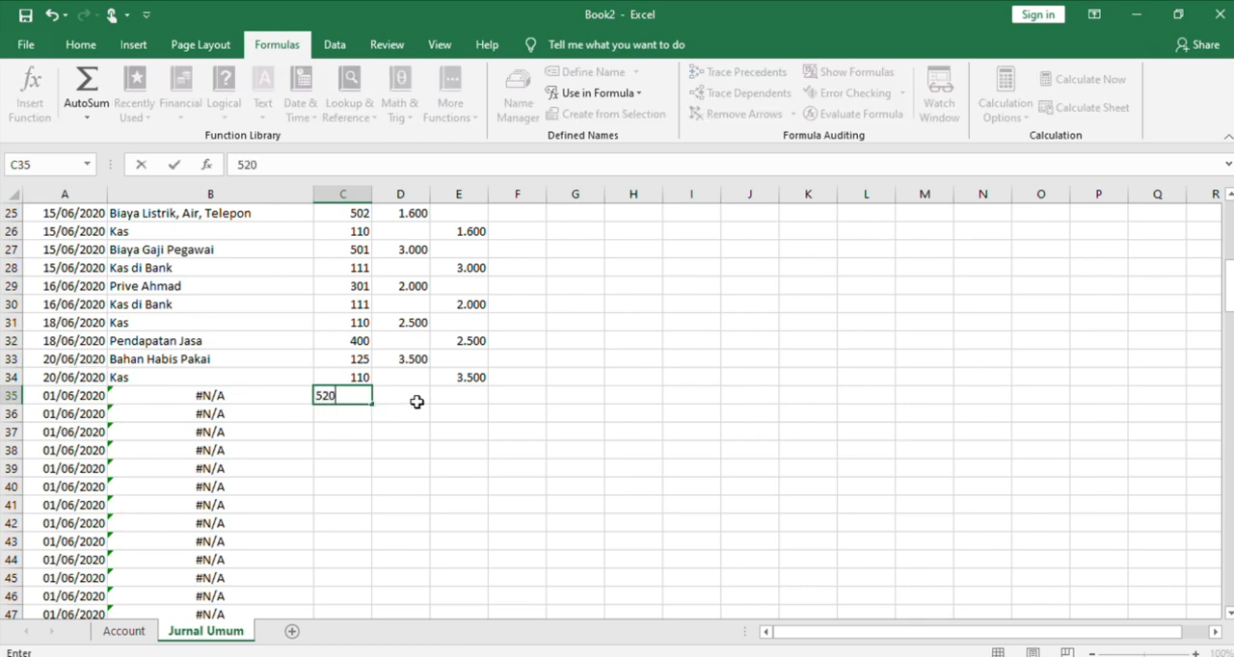
click(417, 403)
text(1.750)
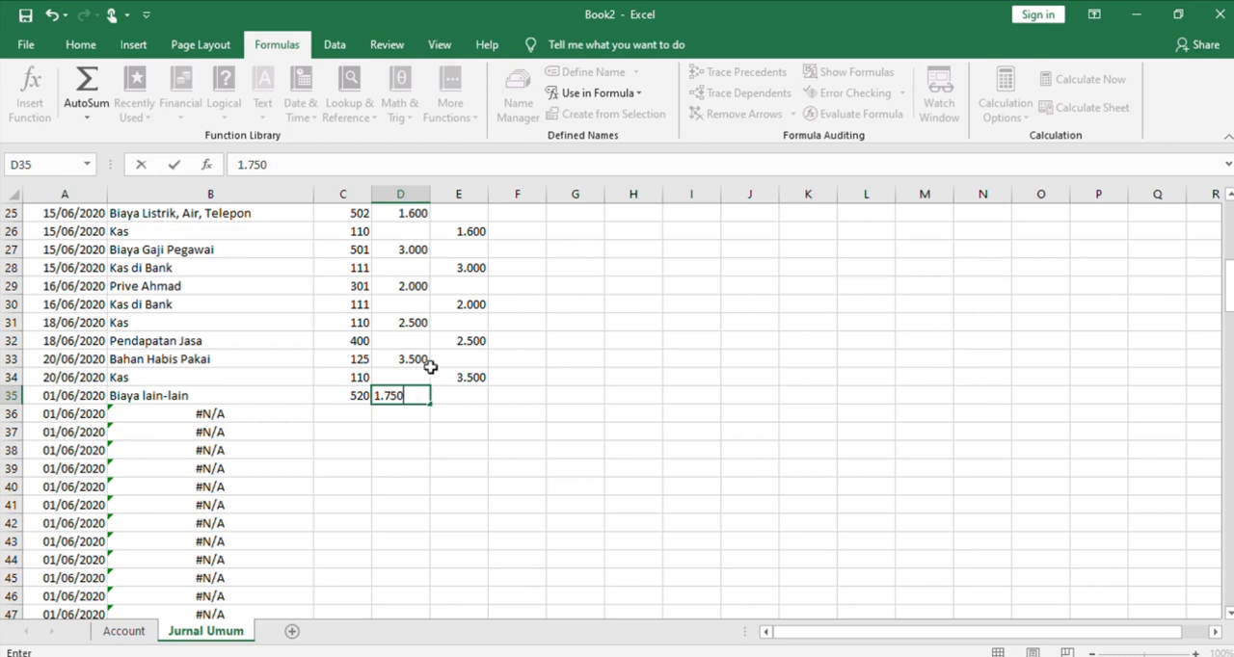
Enter account number 110 in C36 and copy the debit amount from D35 into the Kredit cell E36
click(362, 414)
text(110)
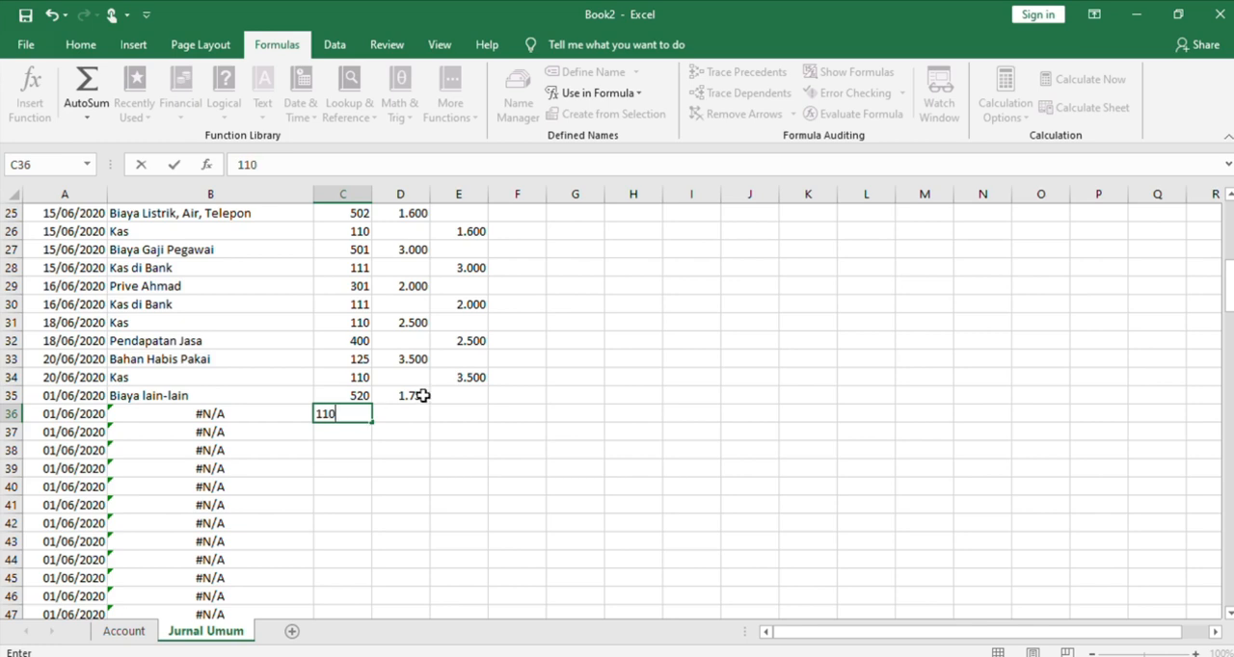
click(421, 395)
key(ctrl+c)
click(442, 411)
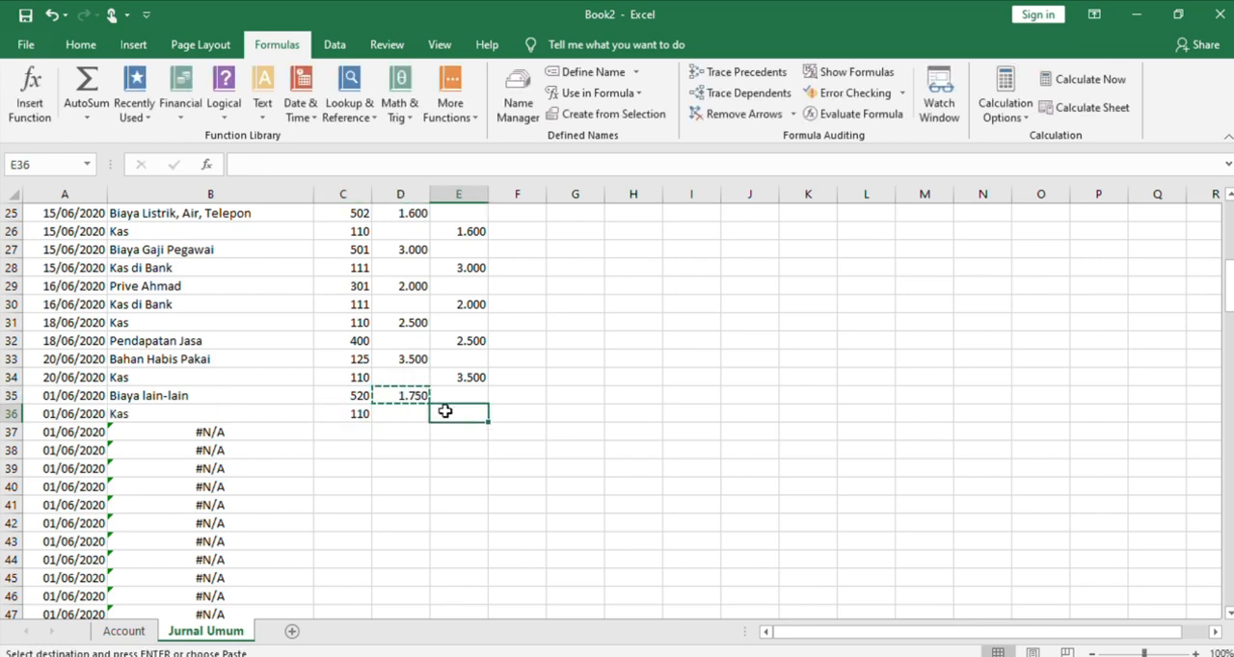
key(ctrl+v)
Change the transaction dates in A35 and A36 to 21/06/2020
click(85, 398)
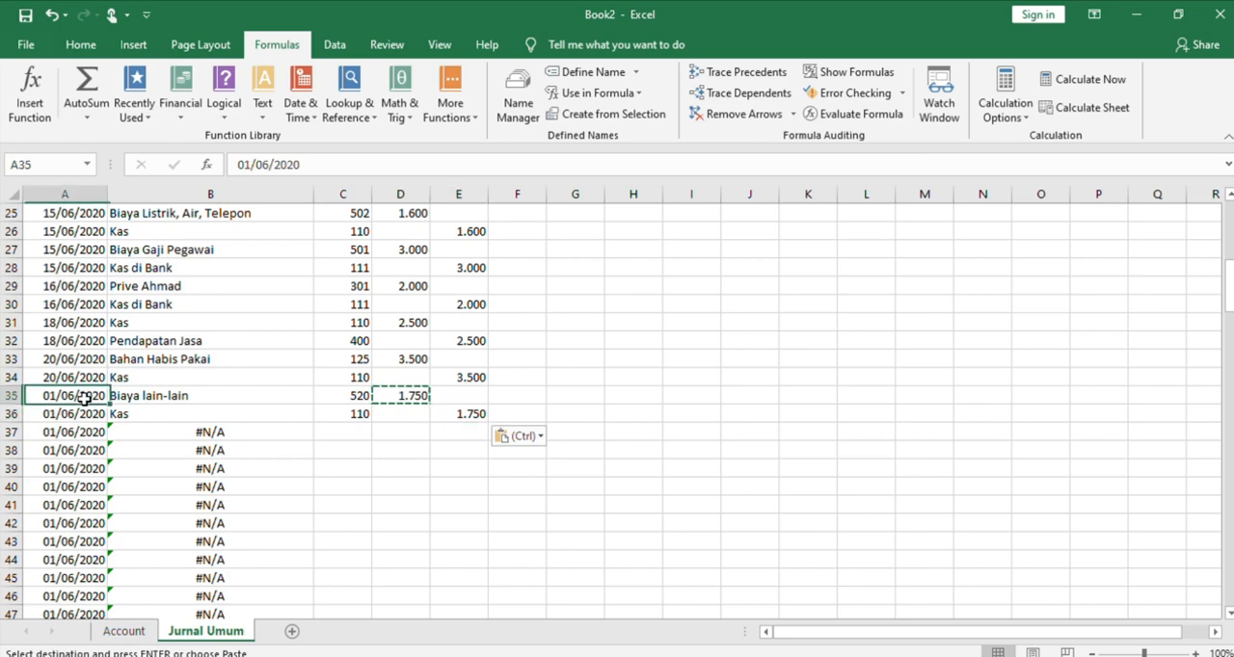
click(248, 168)
key(BackSpace)
text(2)
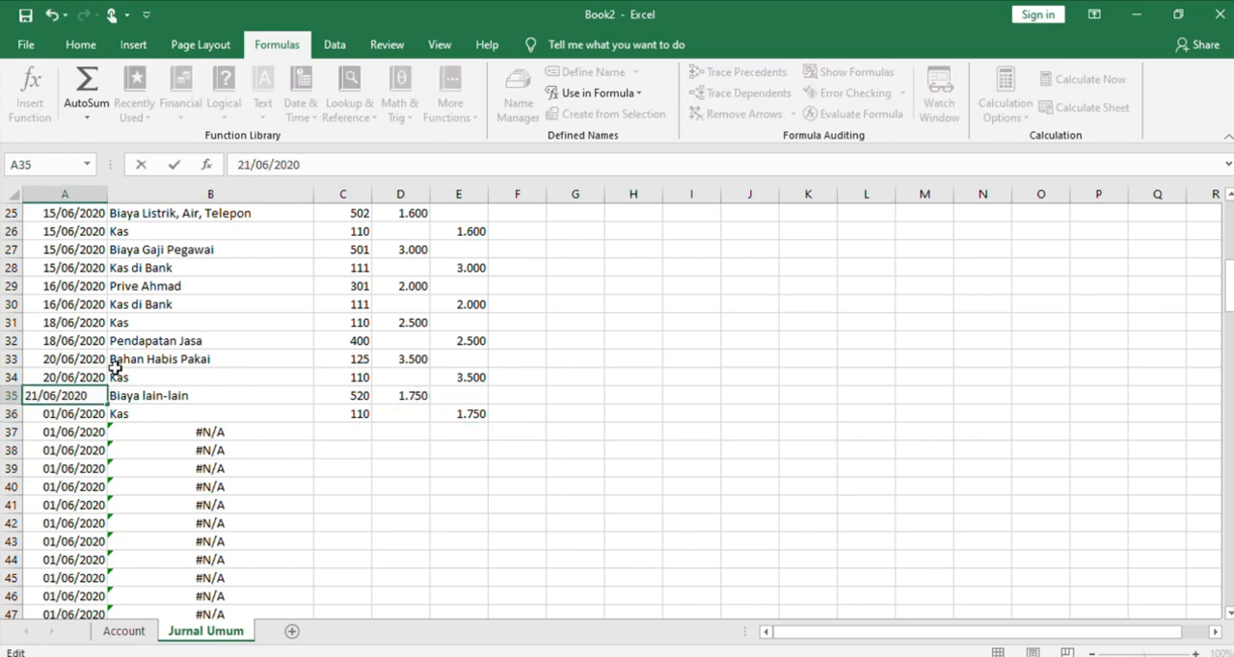
click(87, 434)
click(79, 409)
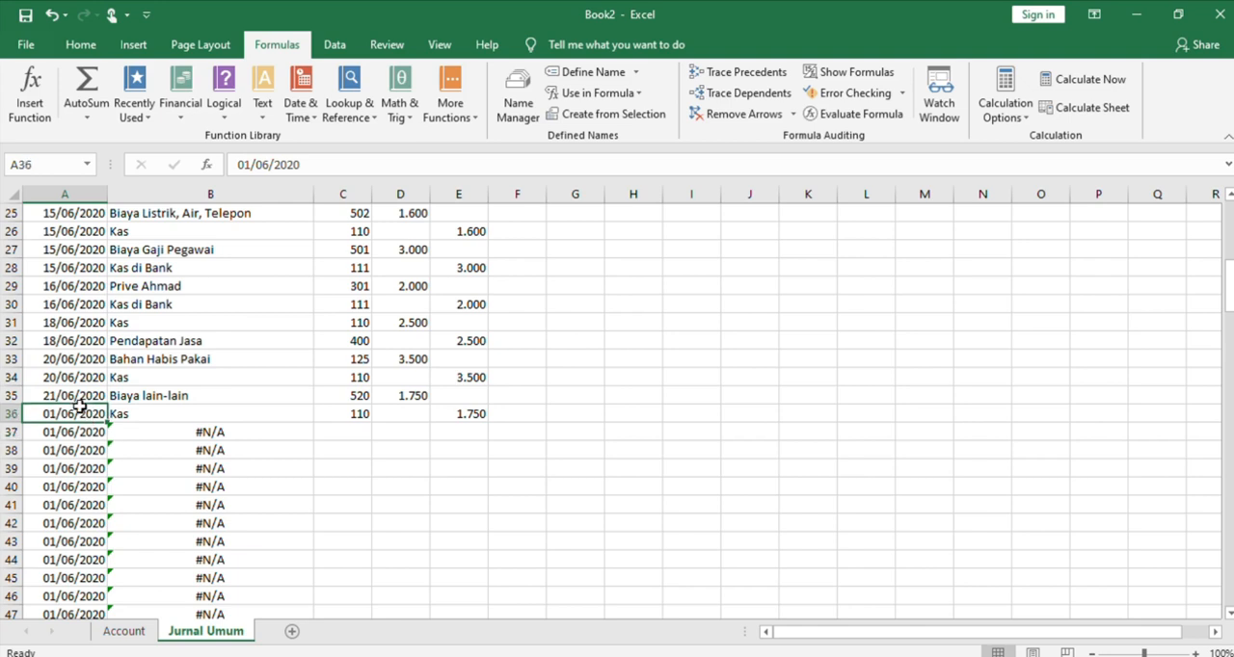
click(245, 164)
key(BackSpace)
text(2)
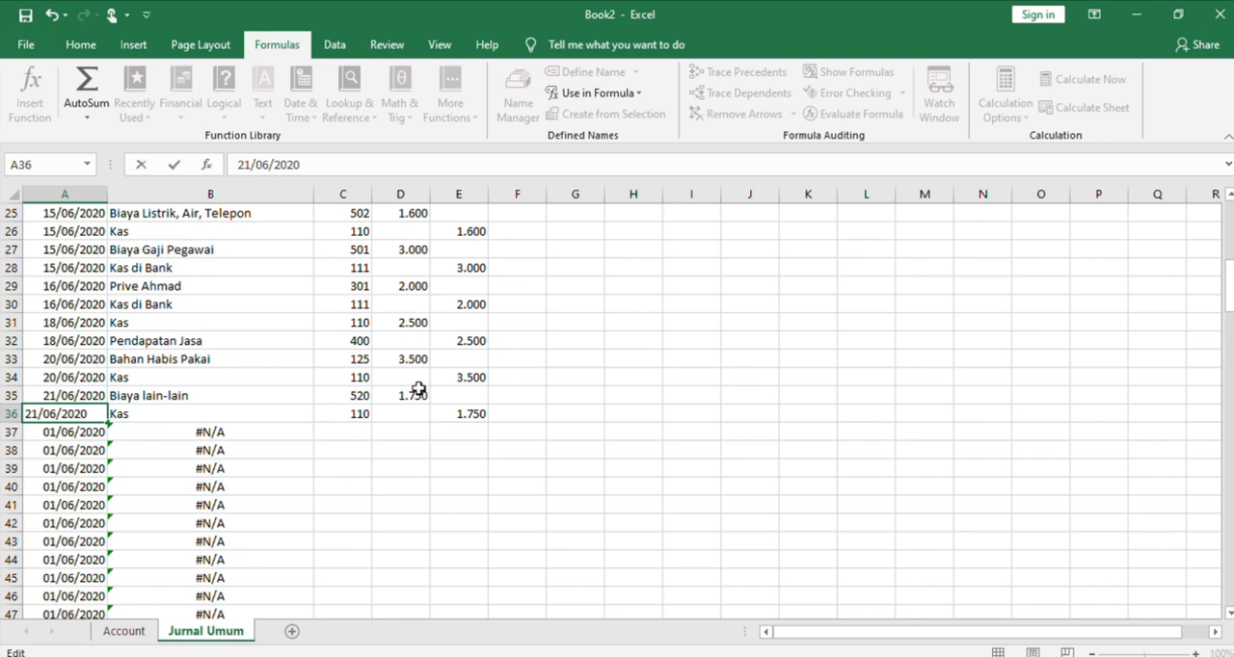
Enter account number 110 with a debit of 5.000 in row 37, and account number 120 in C38
click(349, 430)
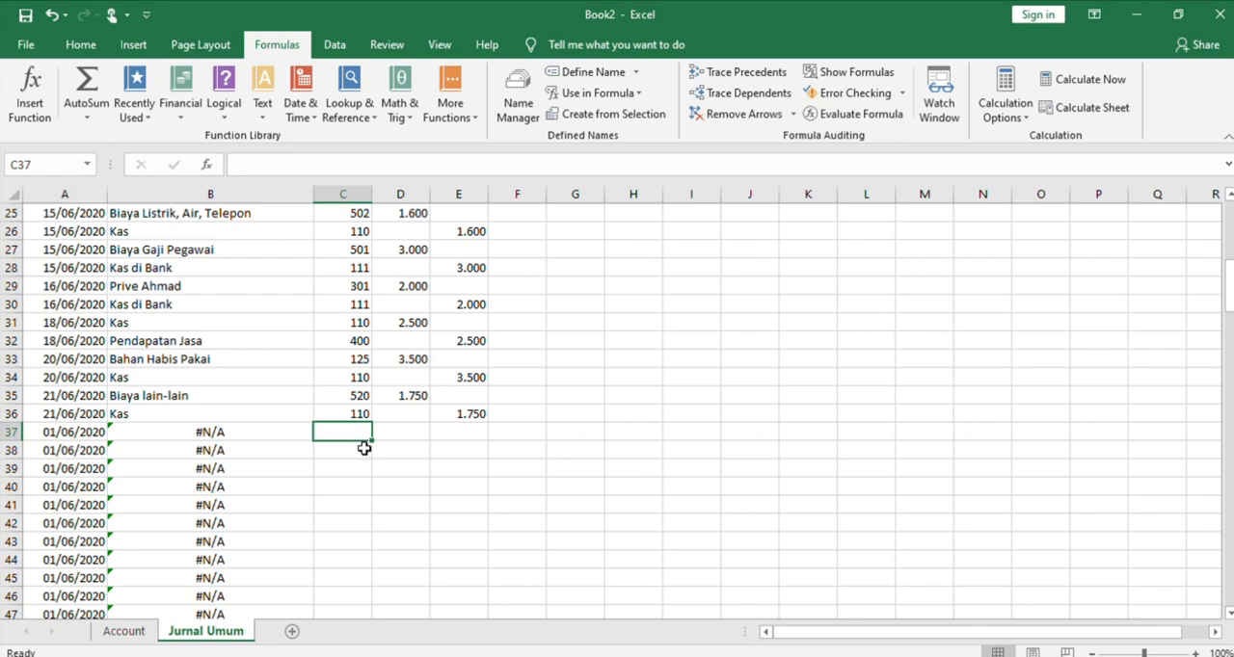
text(110)
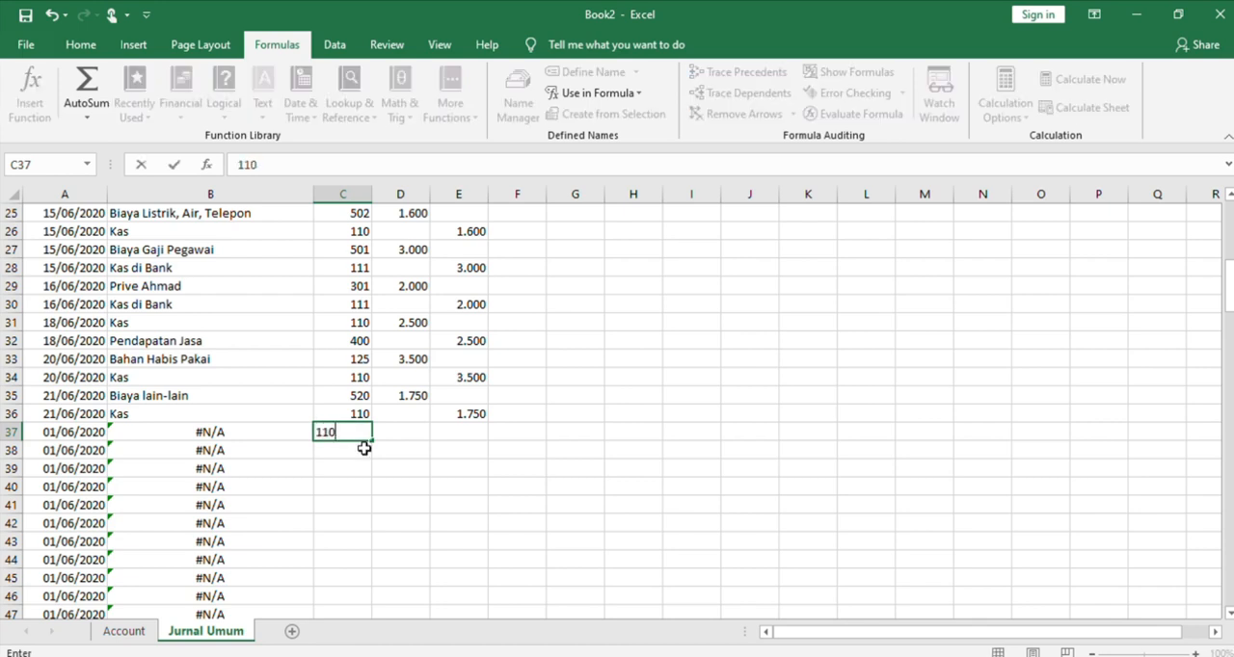
click(411, 440)
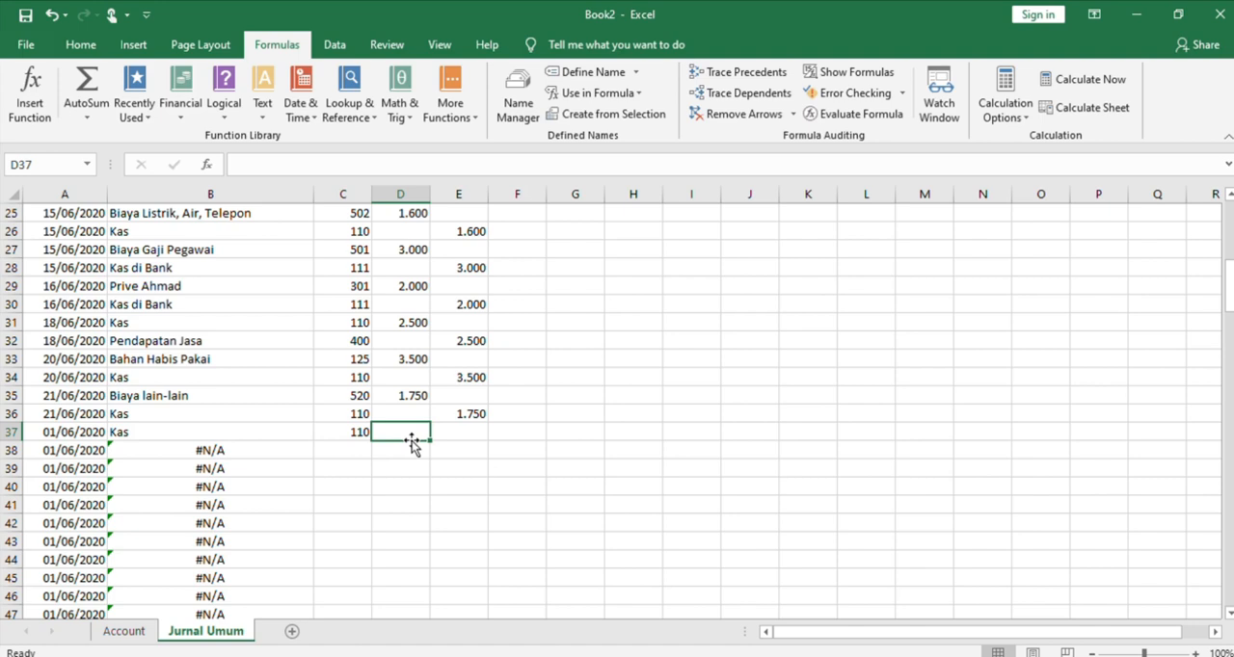
text(5.000)
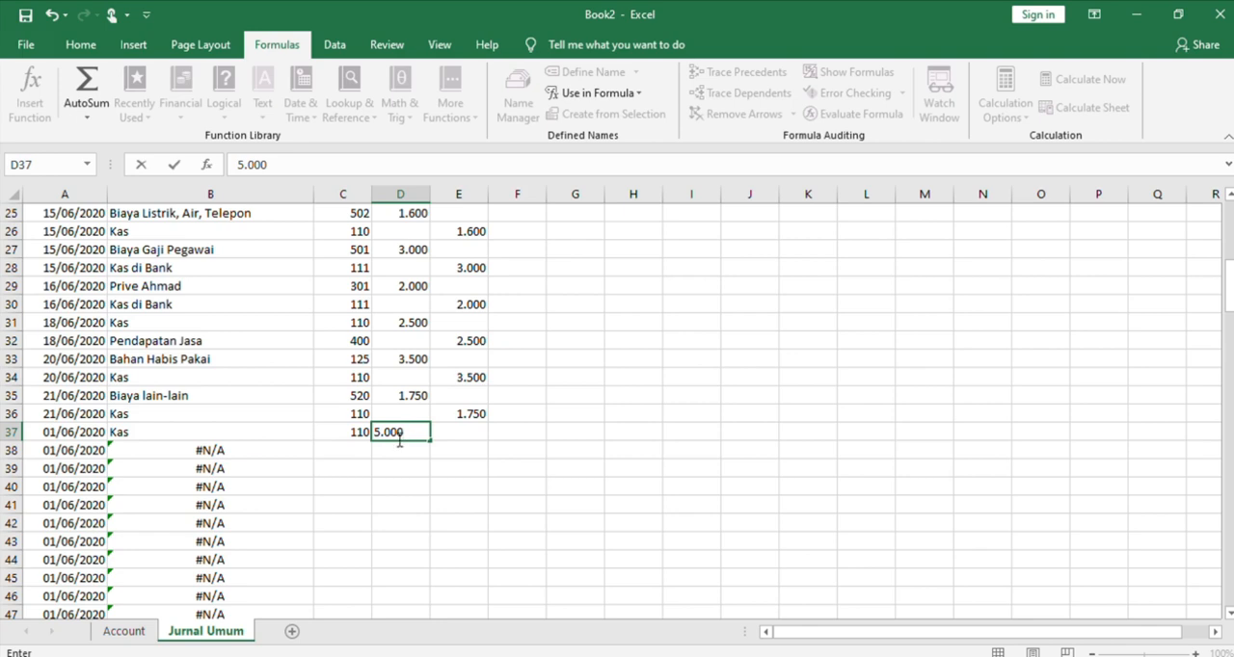
click(349, 448)
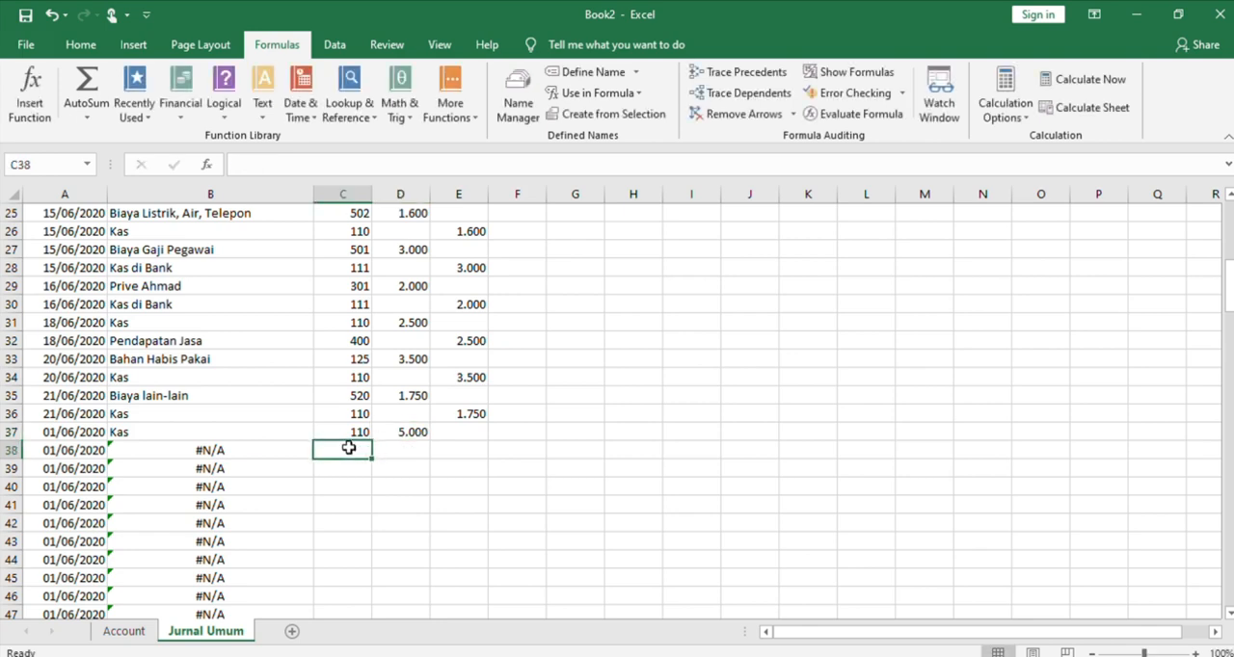
text(120)
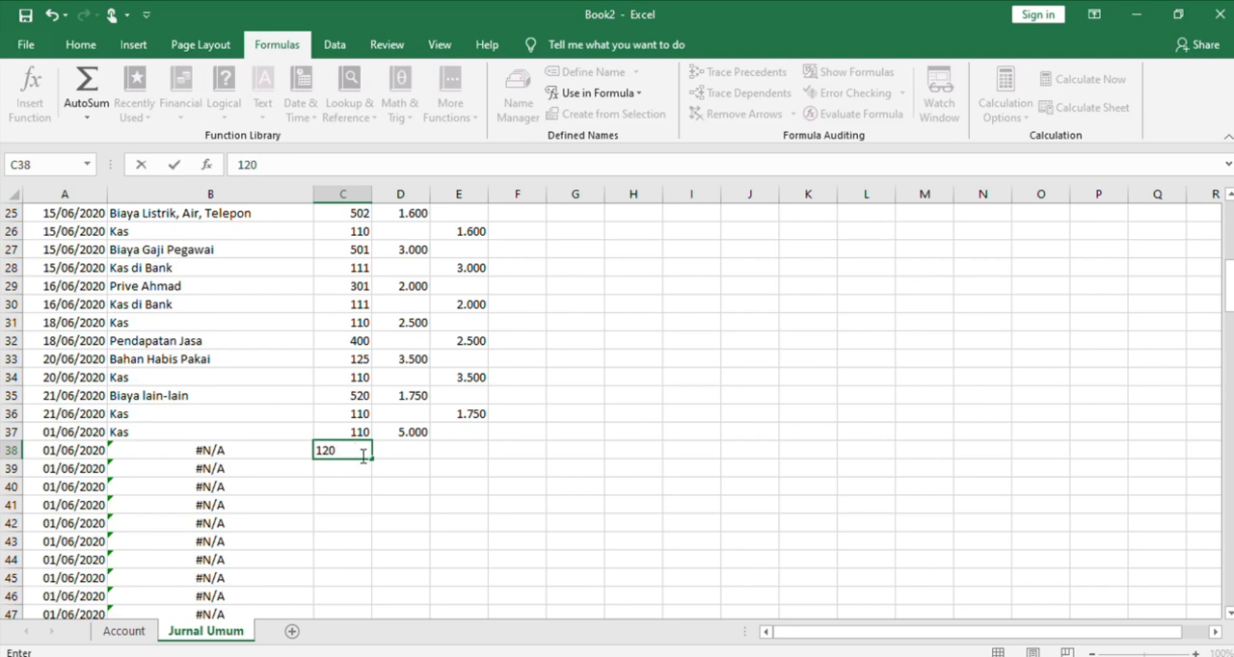
click(421, 432)
text(c)
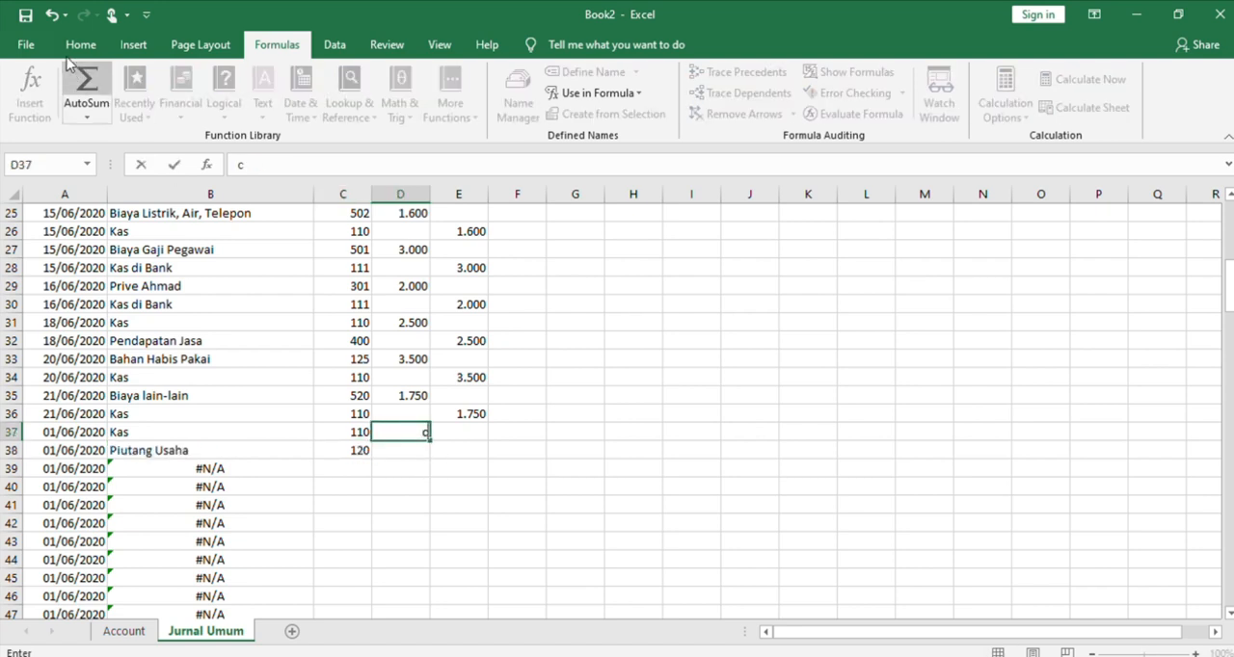
click(49, 14)
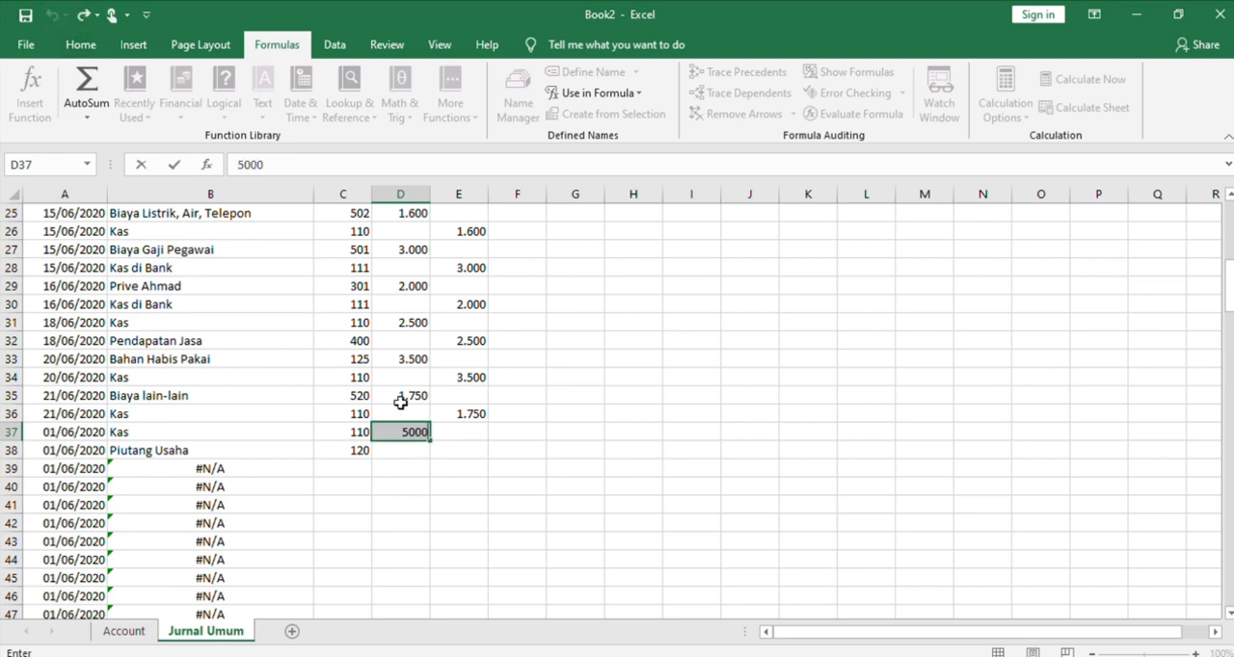
Copy the debit amount from D37 into the Kredit cell E38
click(457, 453)
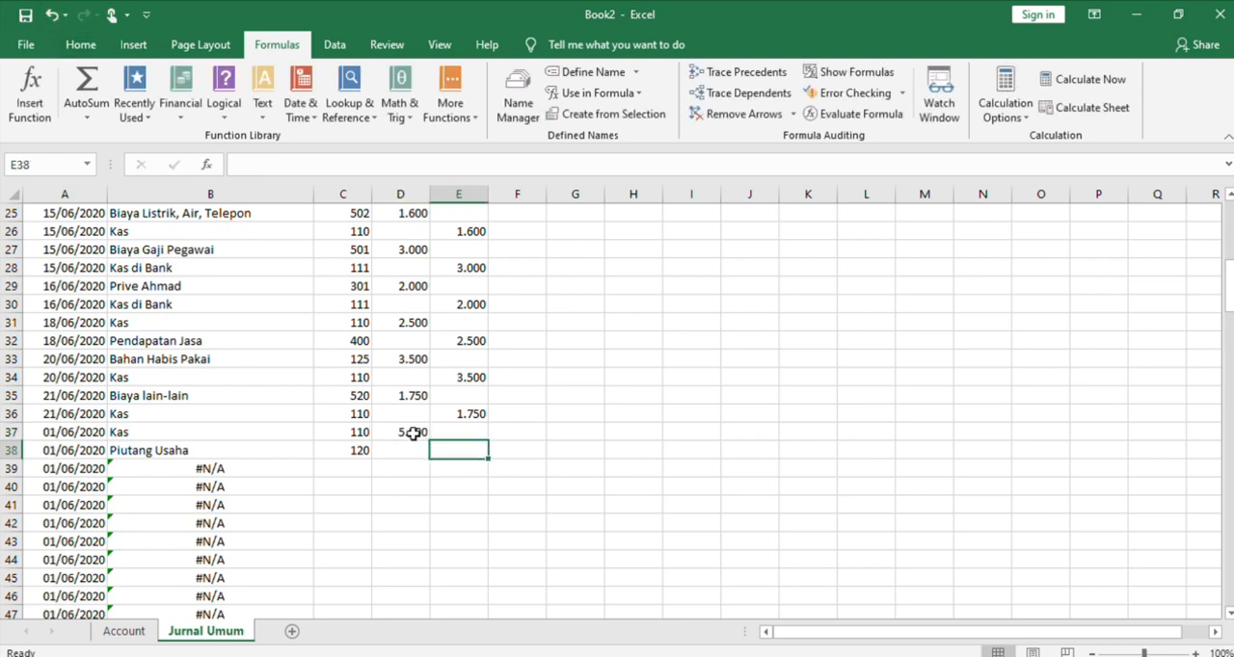
click(413, 434)
key(ctrl+c)
click(450, 468)
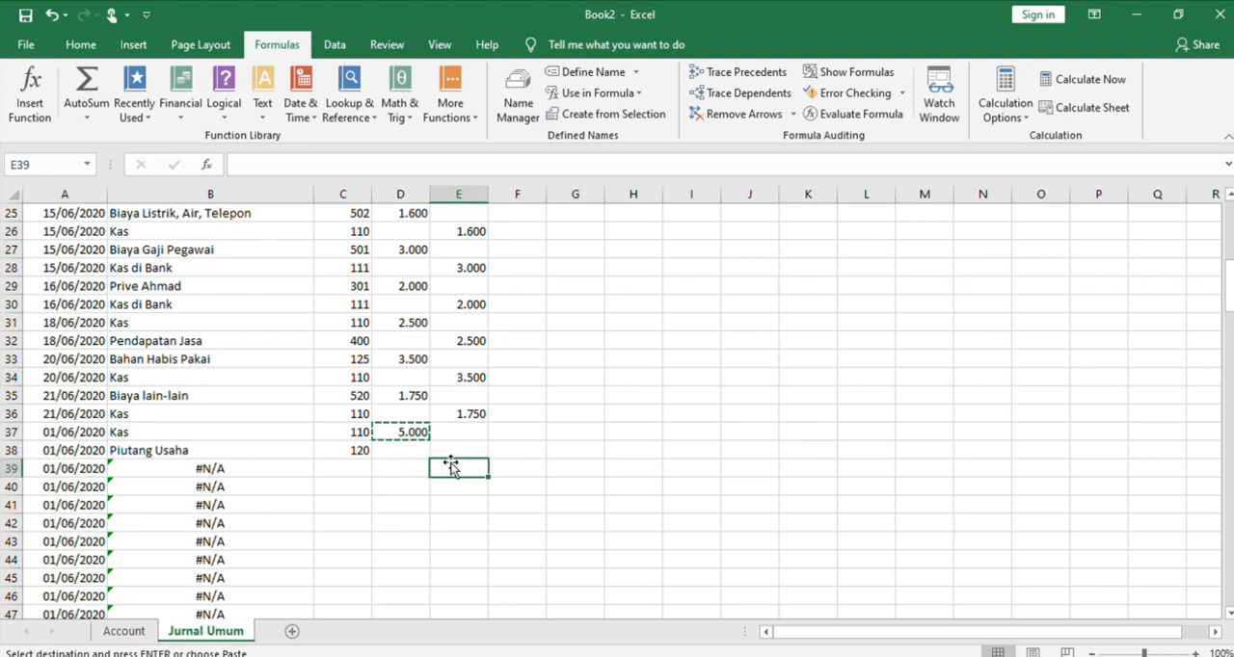
click(443, 446)
key(ctrl+v)
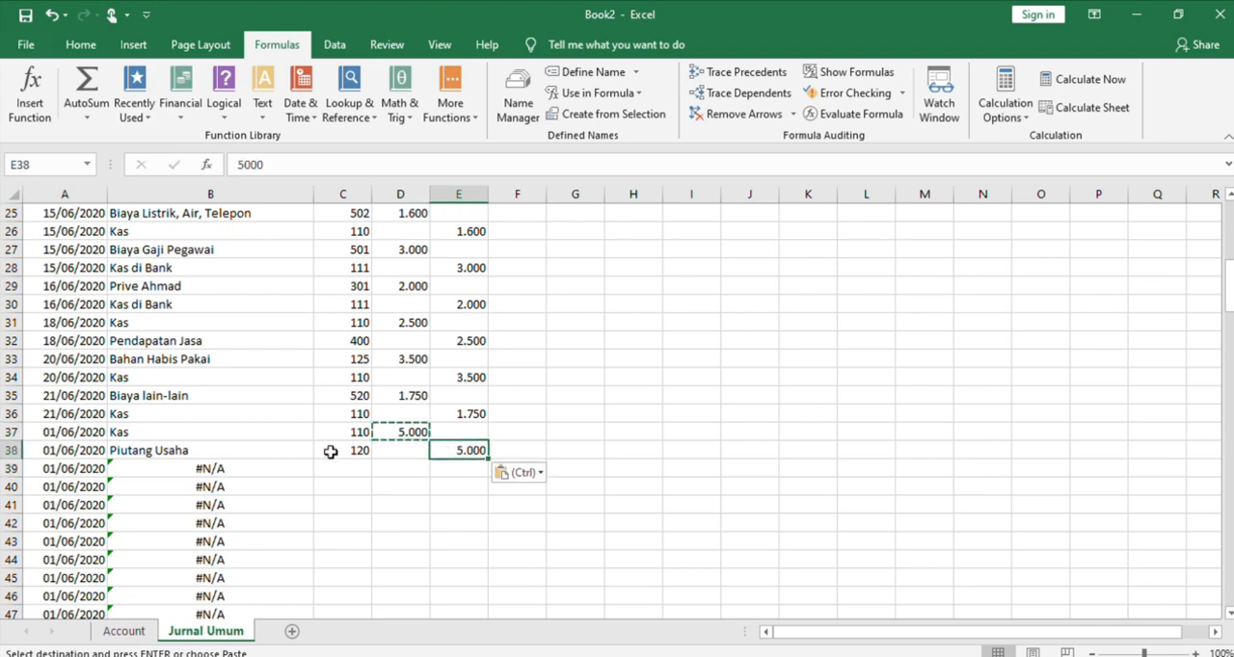
Change the transaction dates in A37 and A38 to 22/06/2020
click(87, 435)
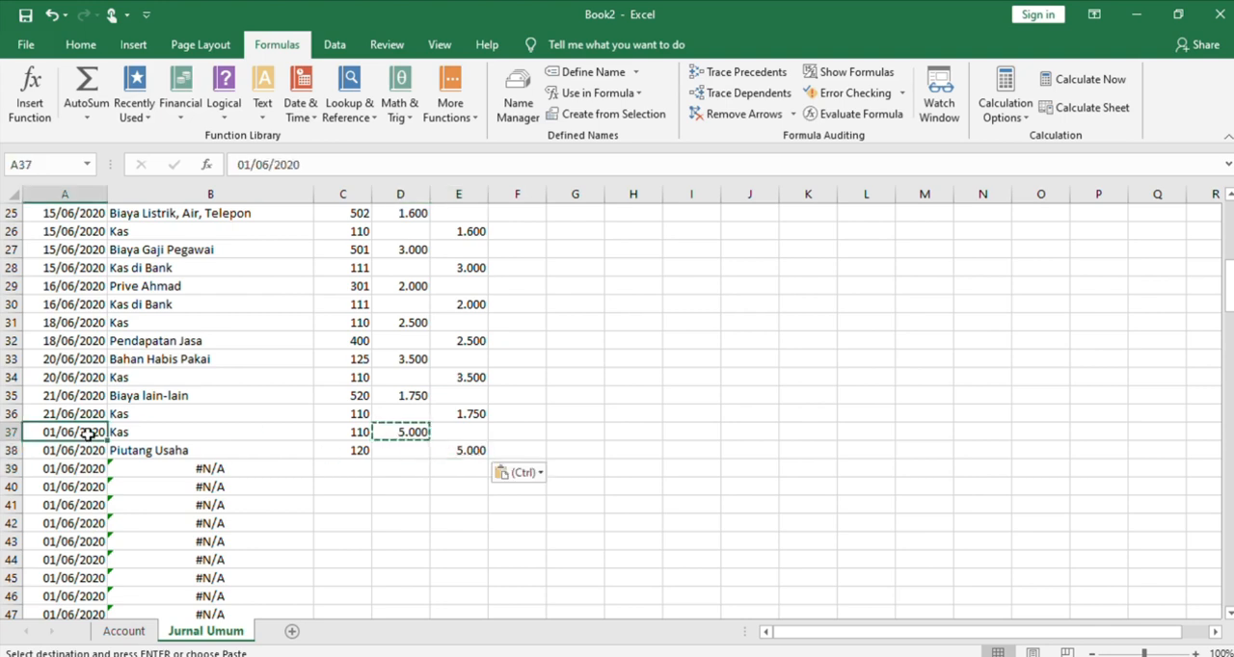
click(253, 166)
key(BackSpace)
key(BackSpace)
text(22)
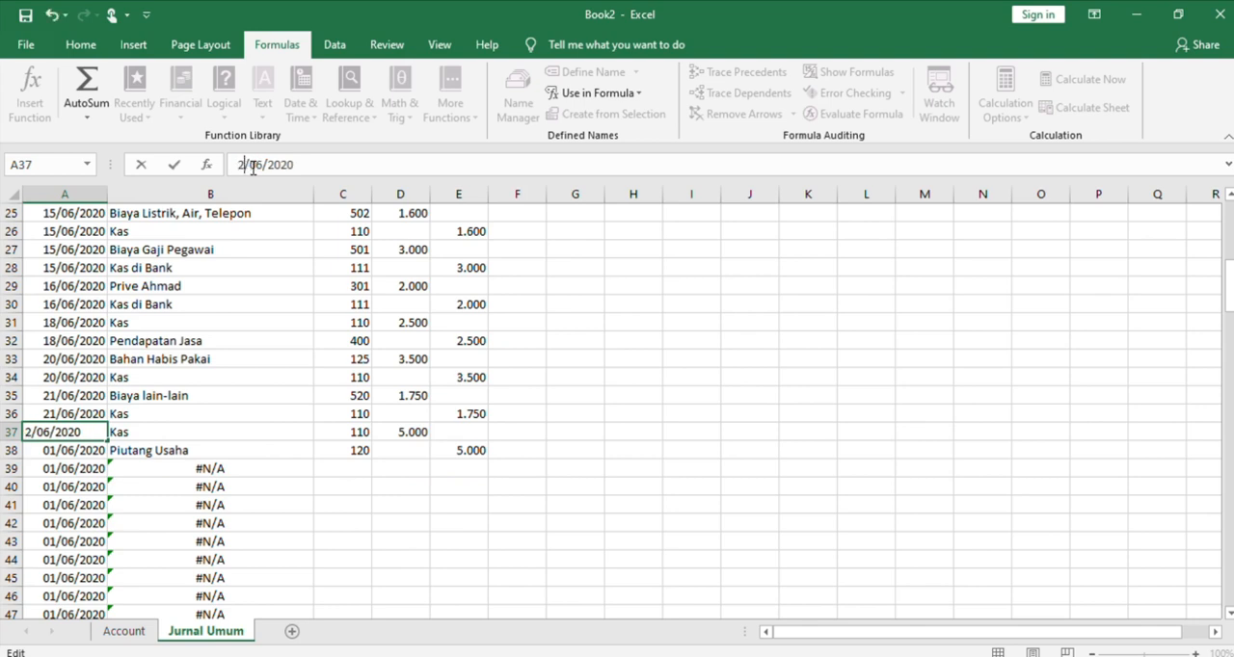
click(84, 453)
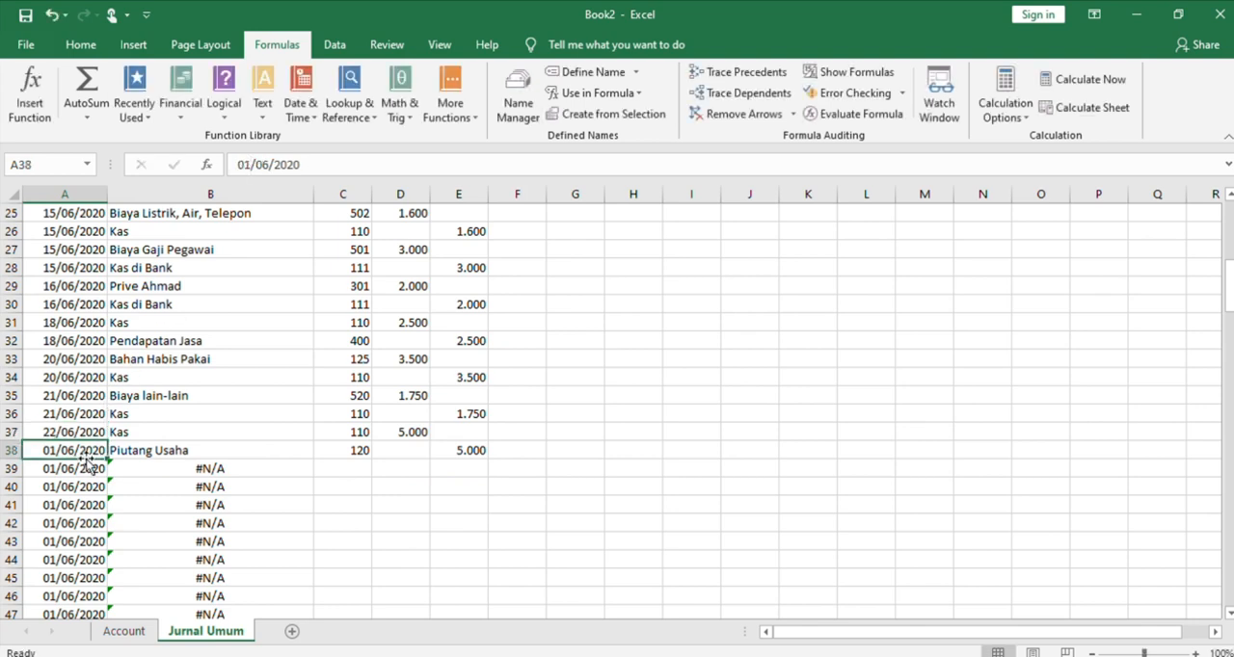
click(251, 165)
key(BackSpace)
key(BackSpace)
text(22)
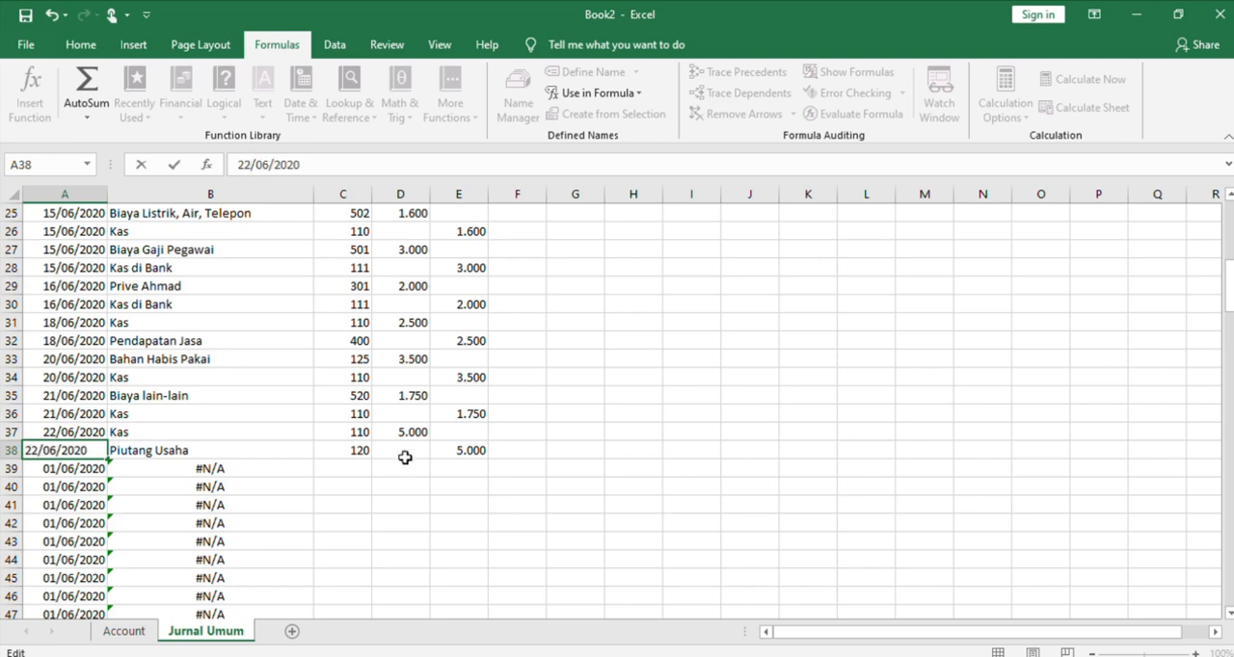
Enter account number 520 with a debit of 2.500 in row 39, and account number 111 in C40
click(351, 464)
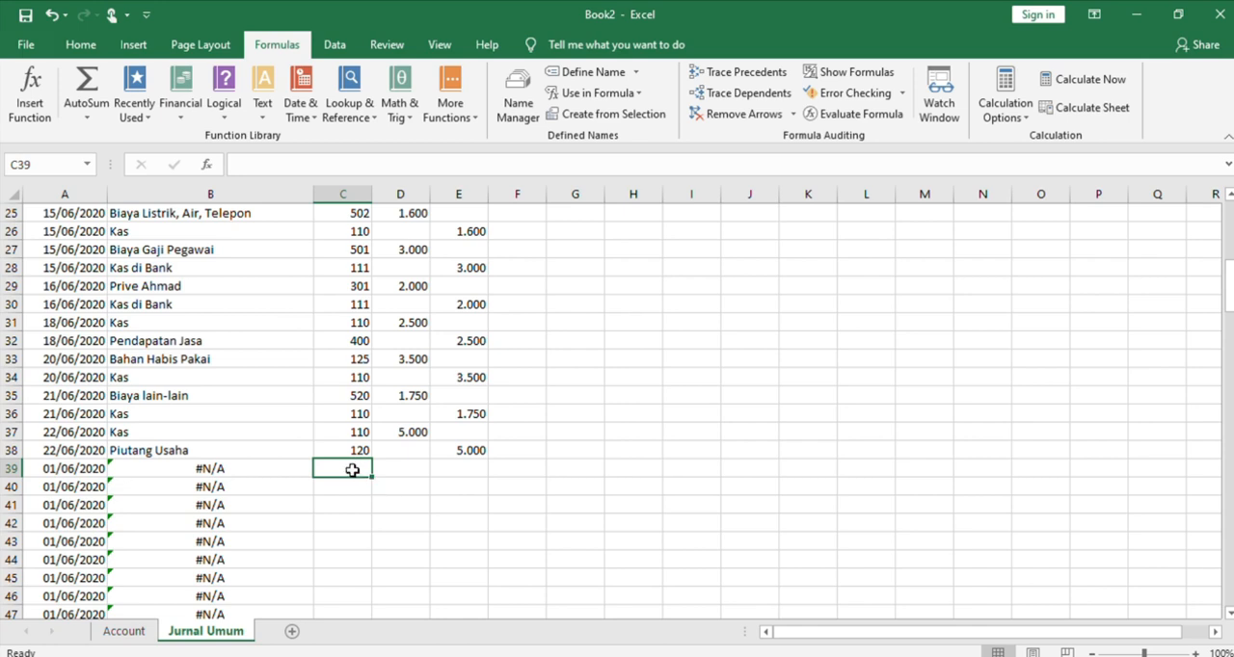
text(520)
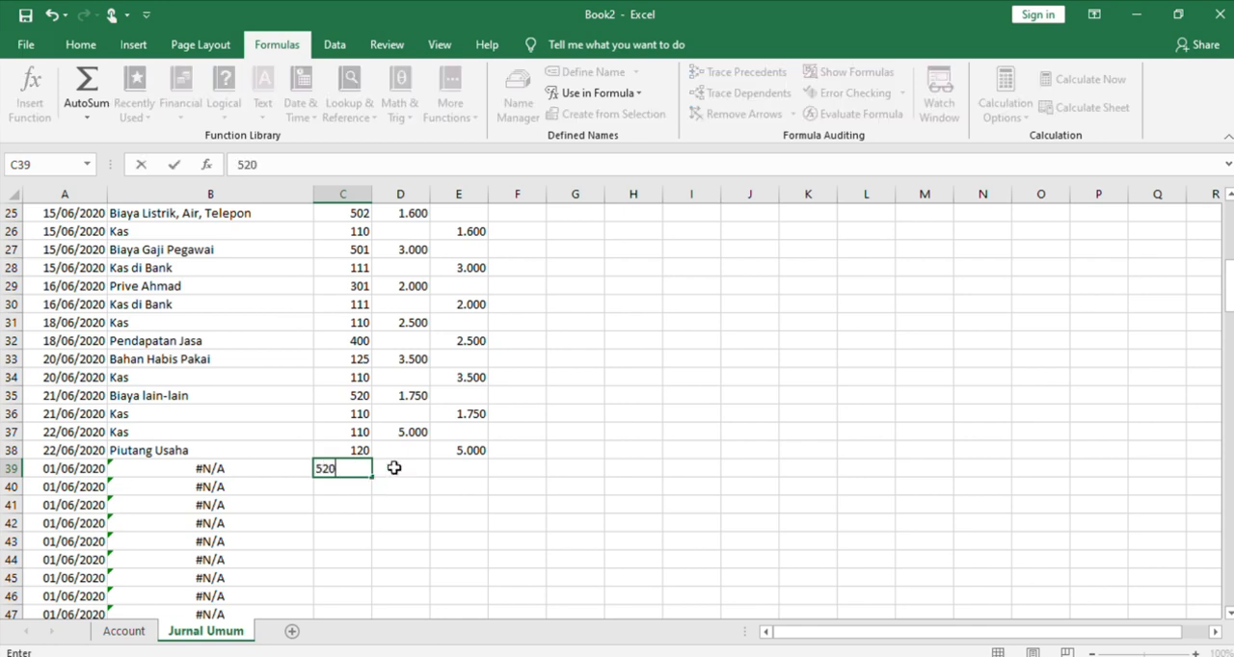
click(395, 467)
text(2.500)
click(358, 483)
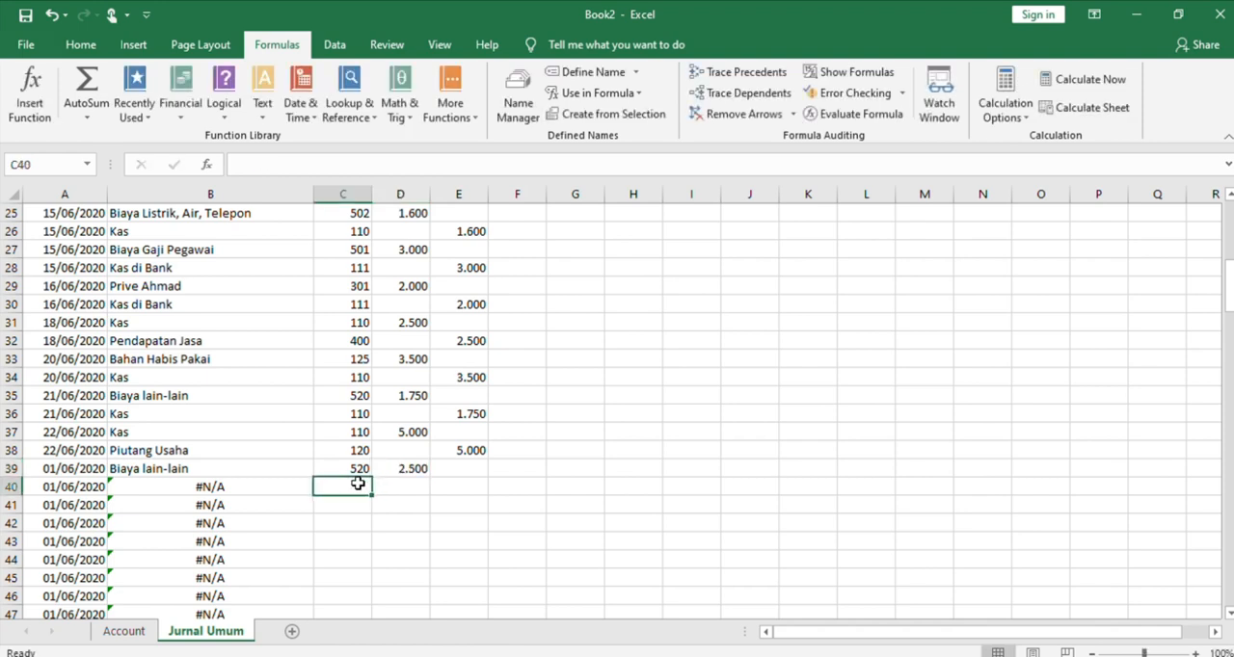
text(111)
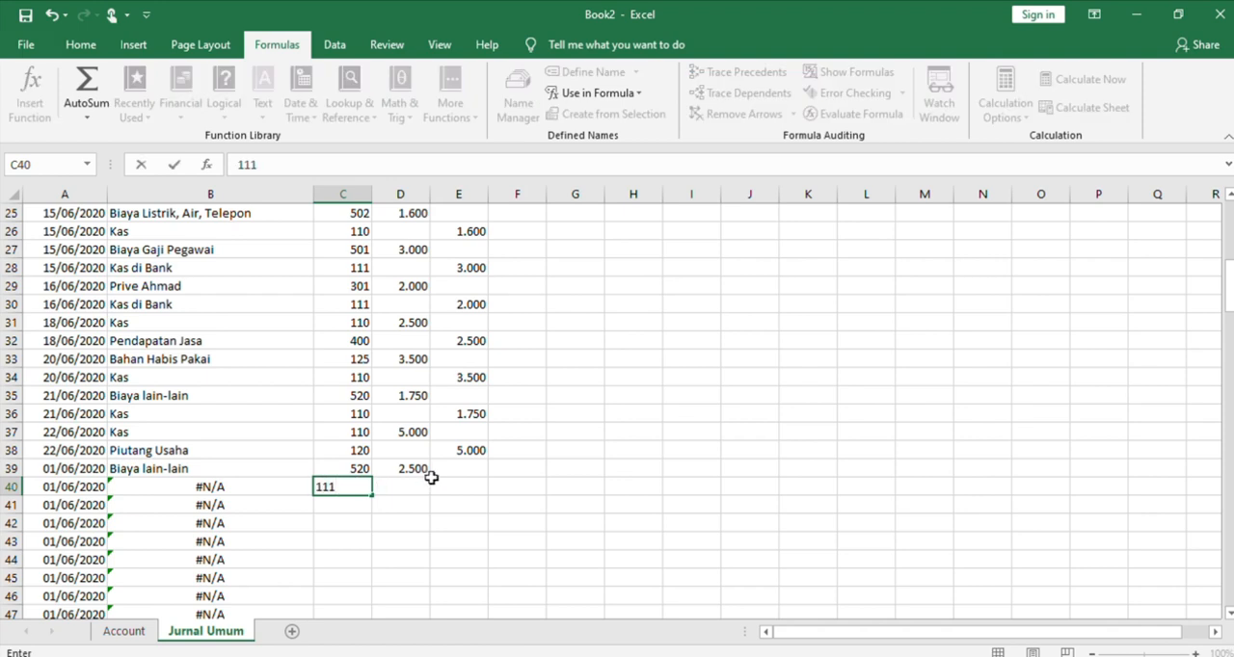
Copy the debit amount from D39 into the Kredit cell E40
click(421, 468)
key(ctrl+c)
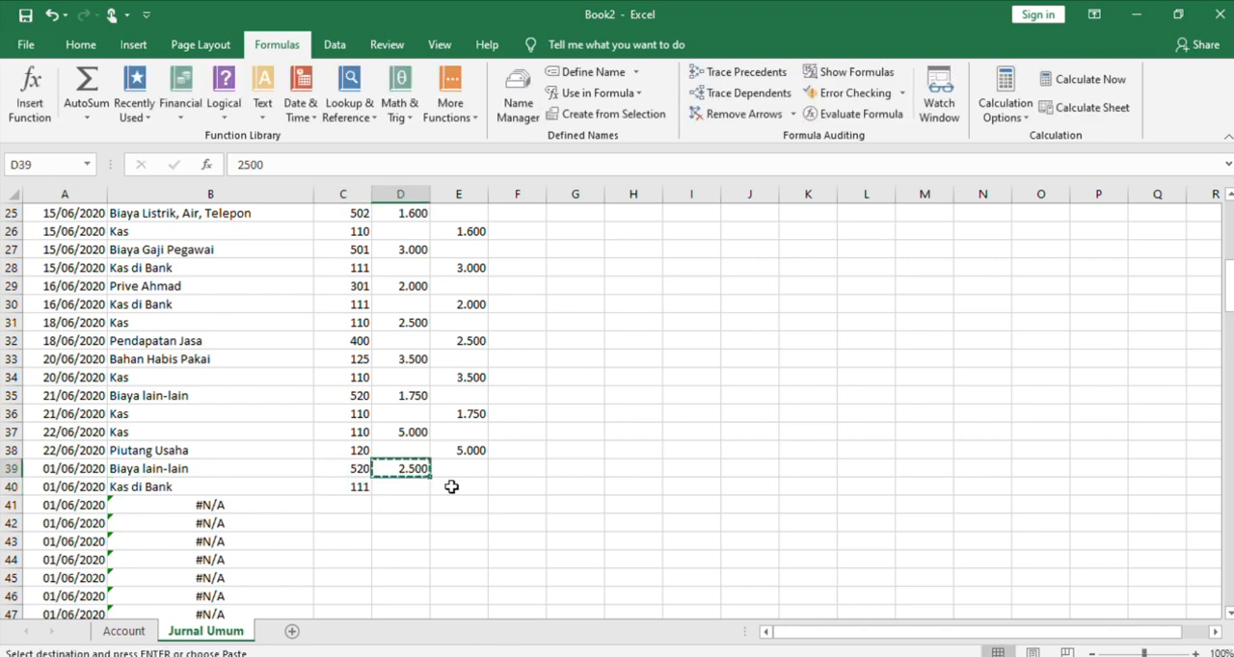
click(451, 487)
key(ctrl+v)
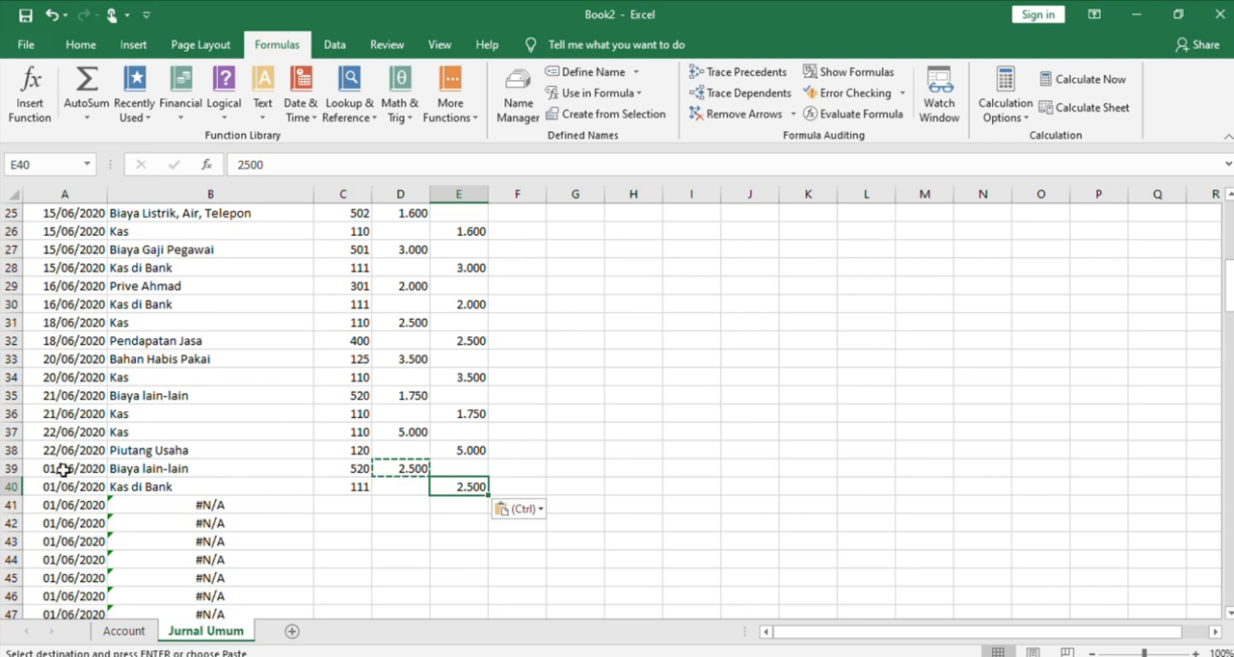
Copy the transaction date from A38 into A39
click(53, 450)
key(ctrl+c)
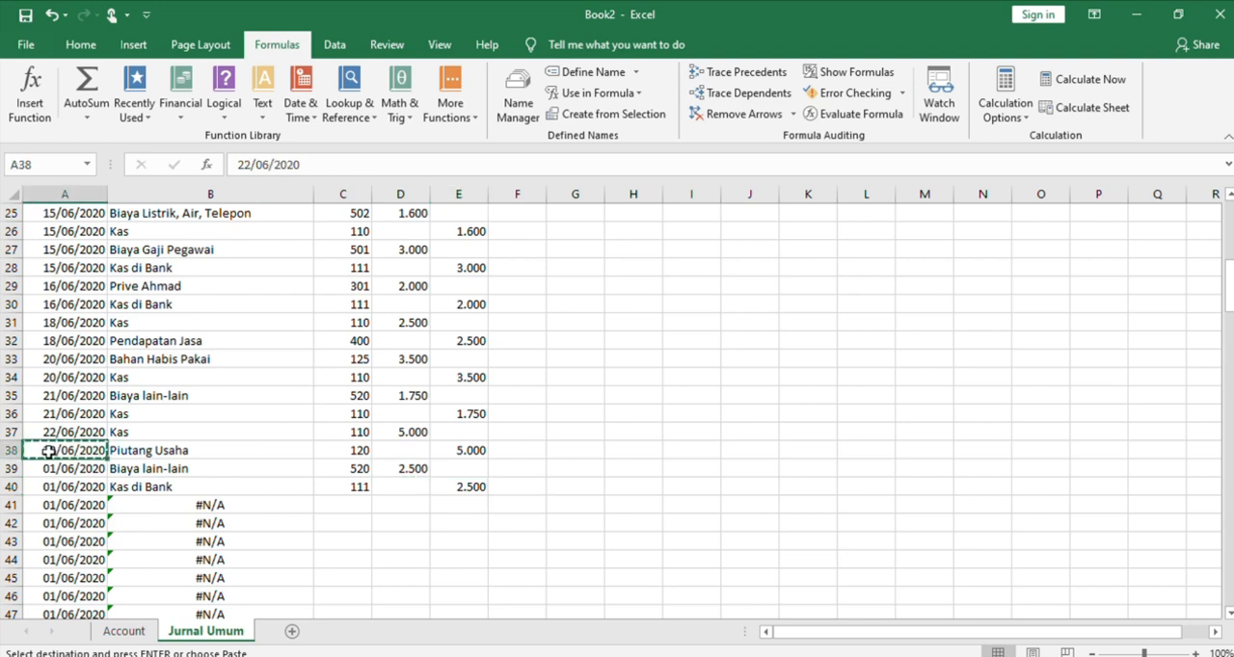
click(53, 469)
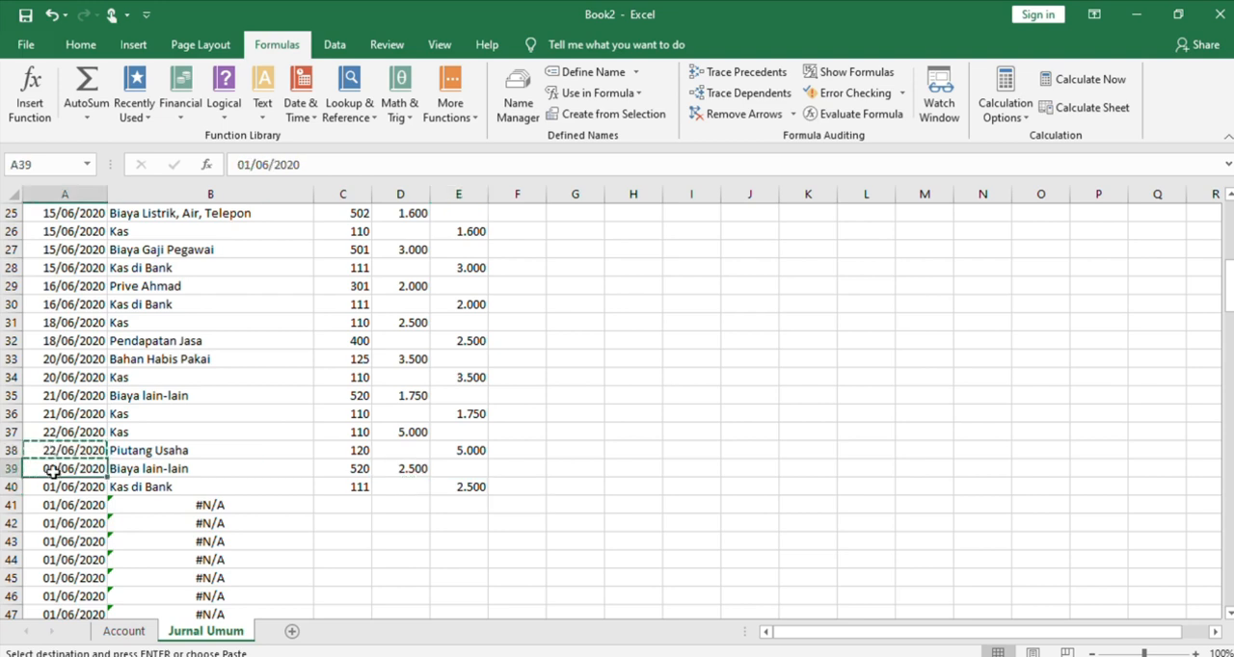
key(ctrl+v)
drag(53, 468, 210, 323)
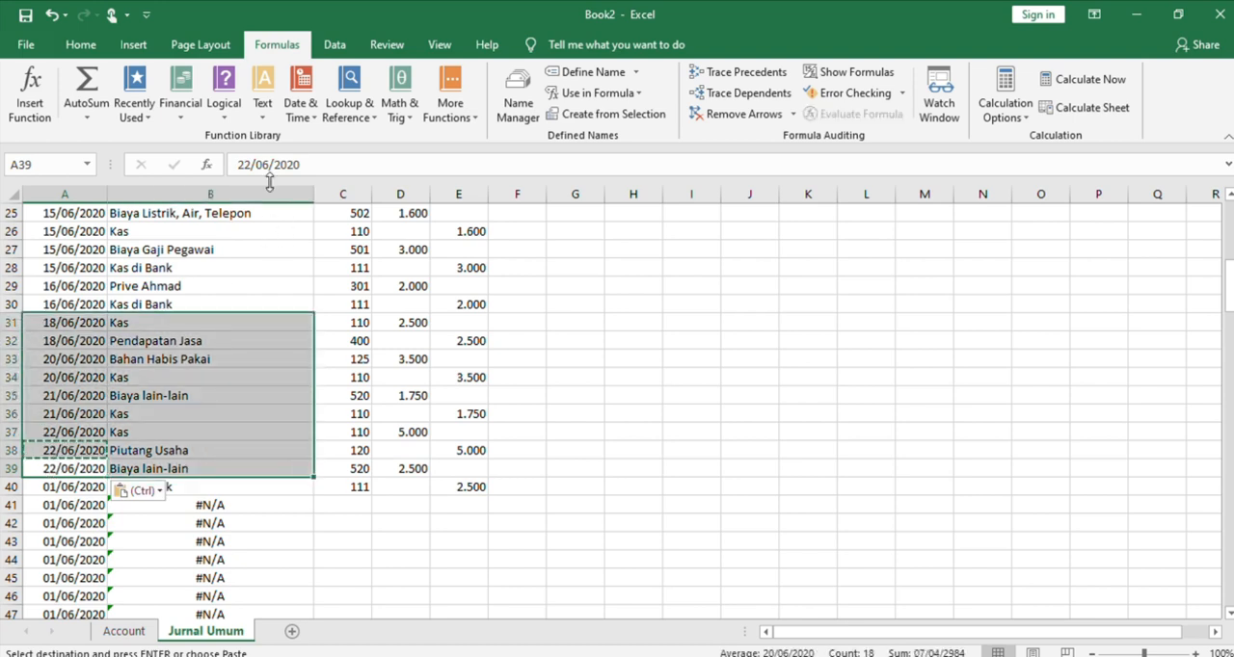
click(193, 541)
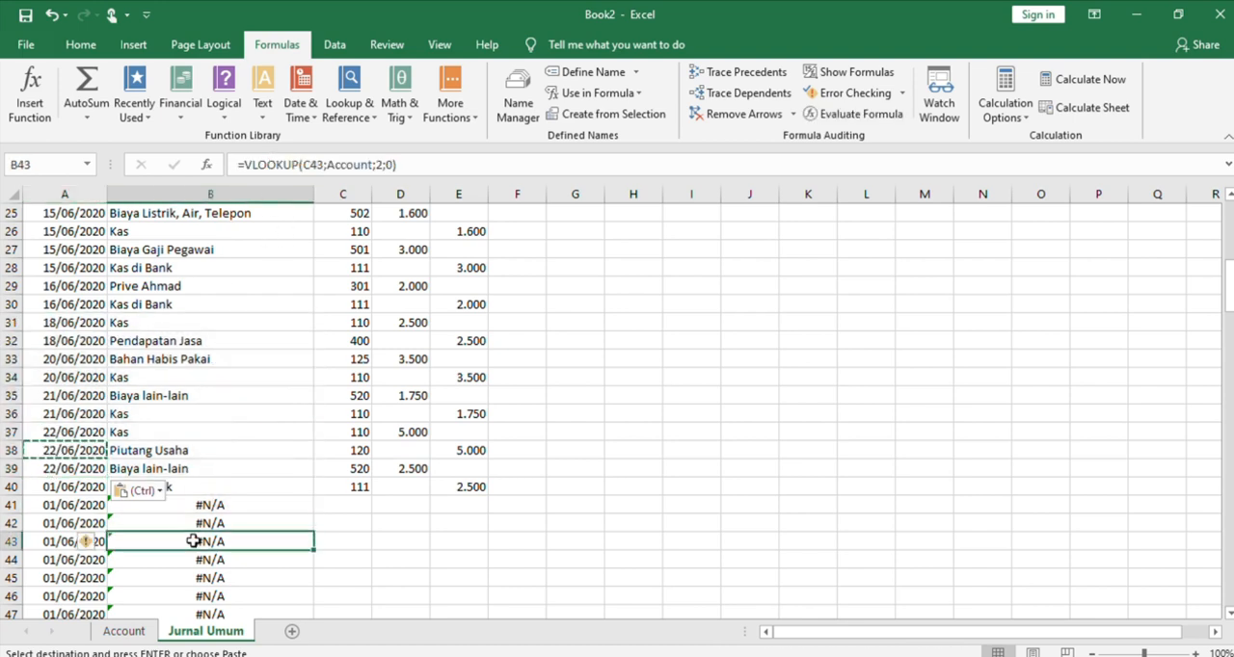
Change the transaction dates in A39 and A40 to 23/06/2020
click(83, 469)
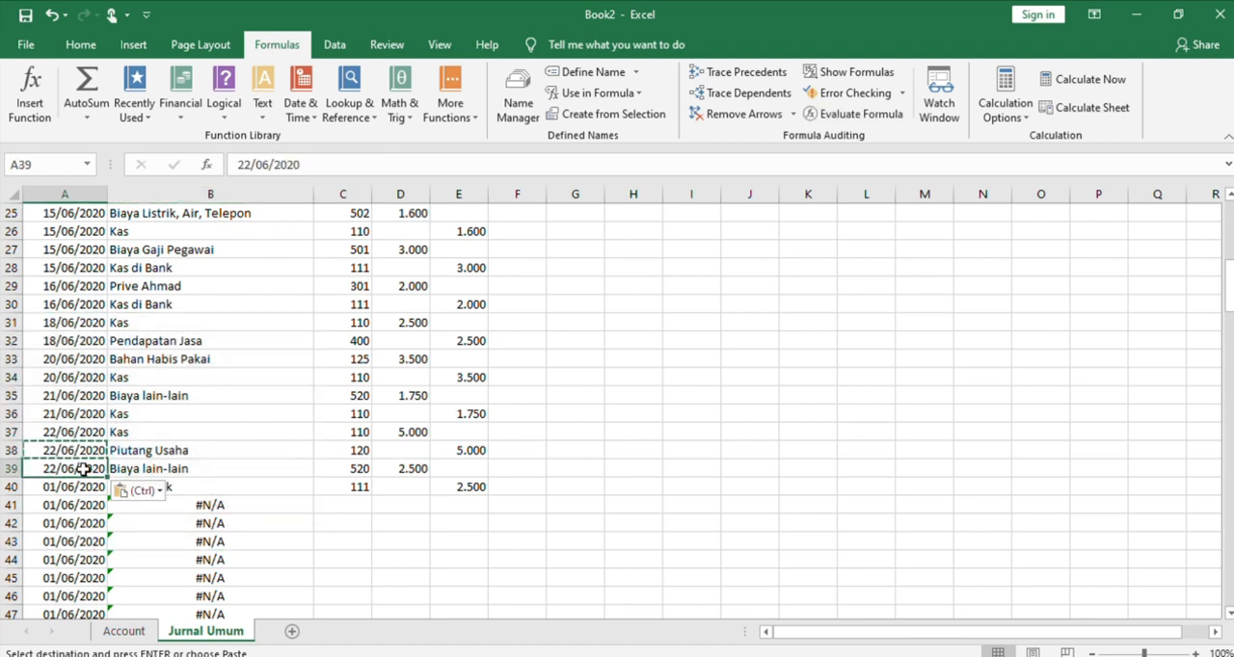
click(255, 164)
key(BackSpace)
key(BackSpace)
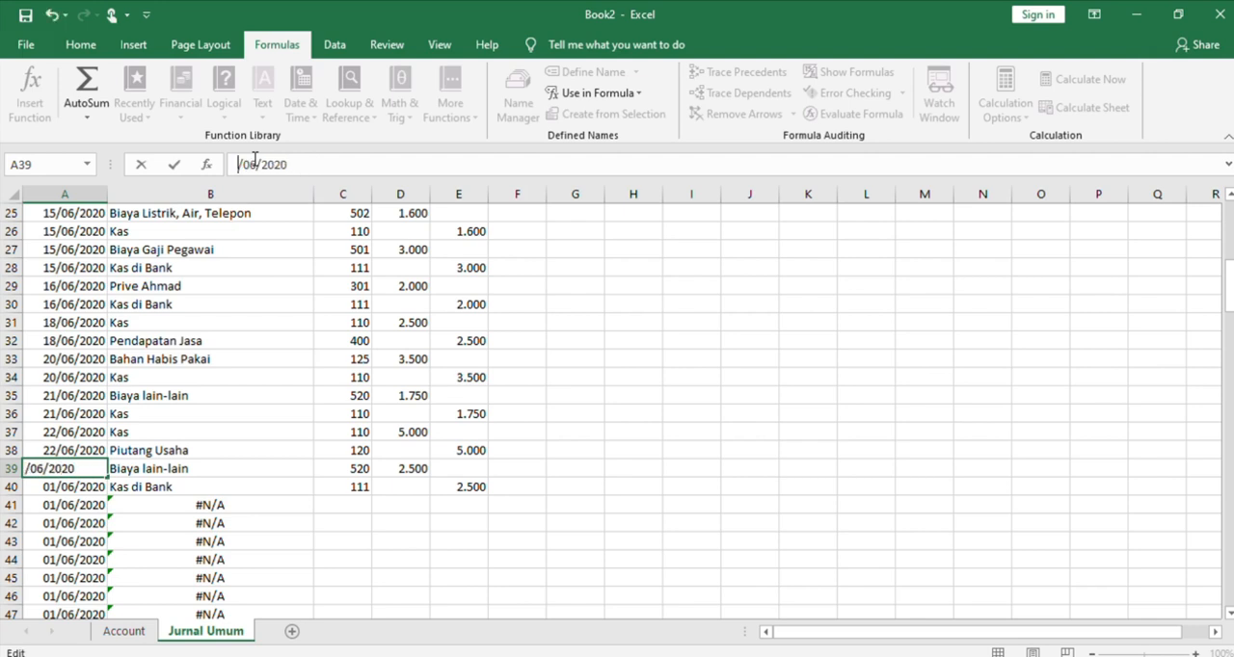
text(23)
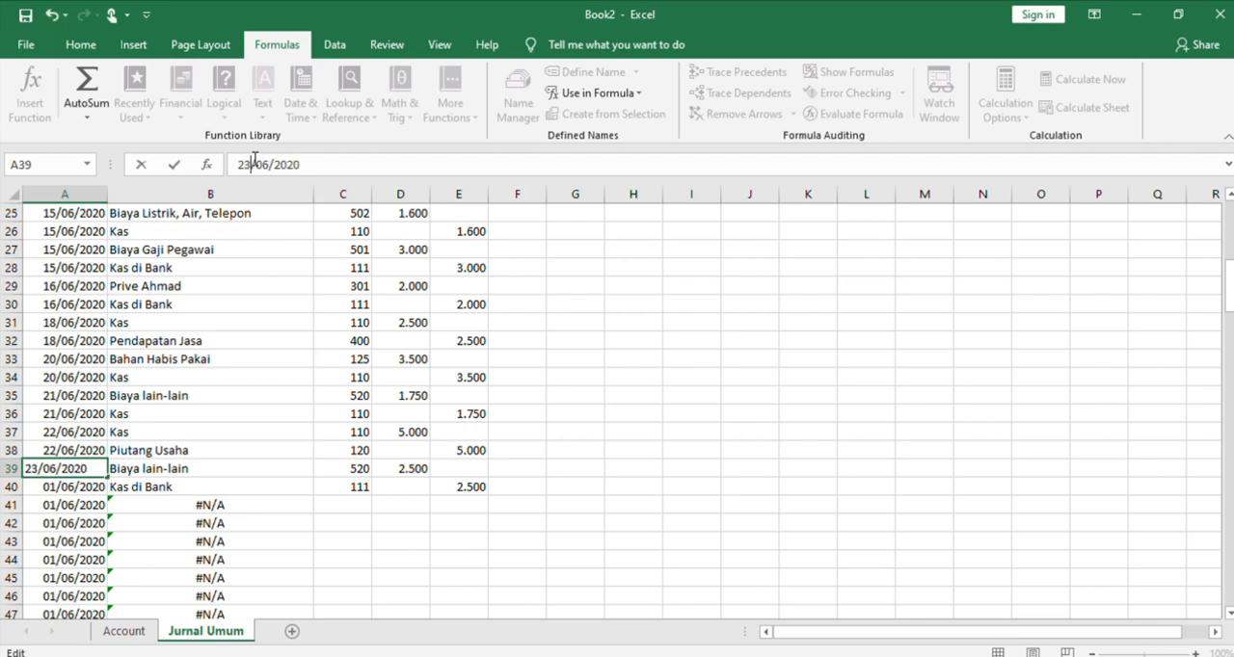
click(75, 486)
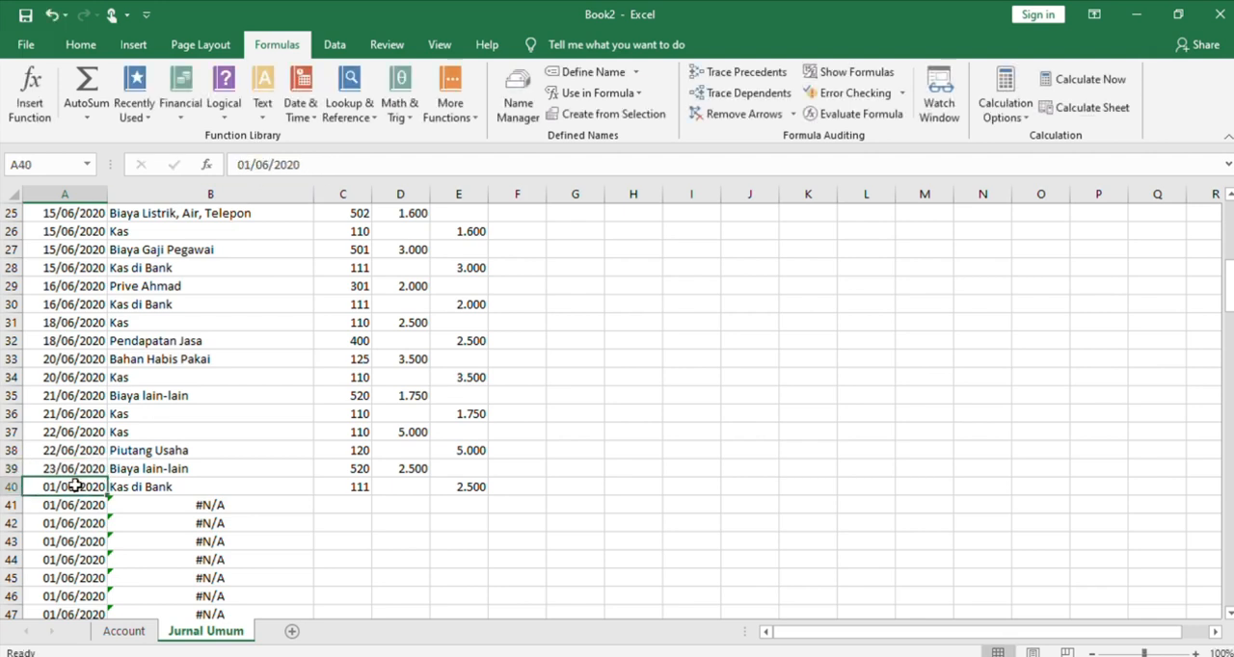
click(250, 165)
key(BackSpace)
key(BackSpace)
text(23)
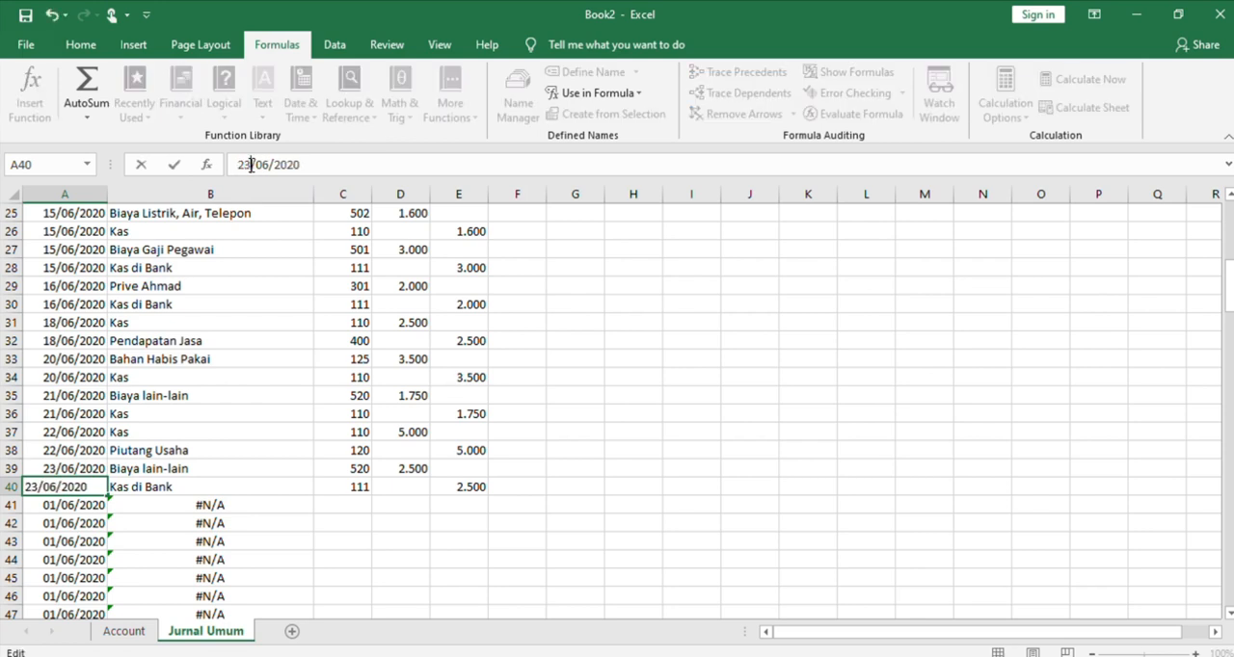
Enter account number 110 with a debit of 3.400 in row 41, and account number 400 in C42
click(367, 502)
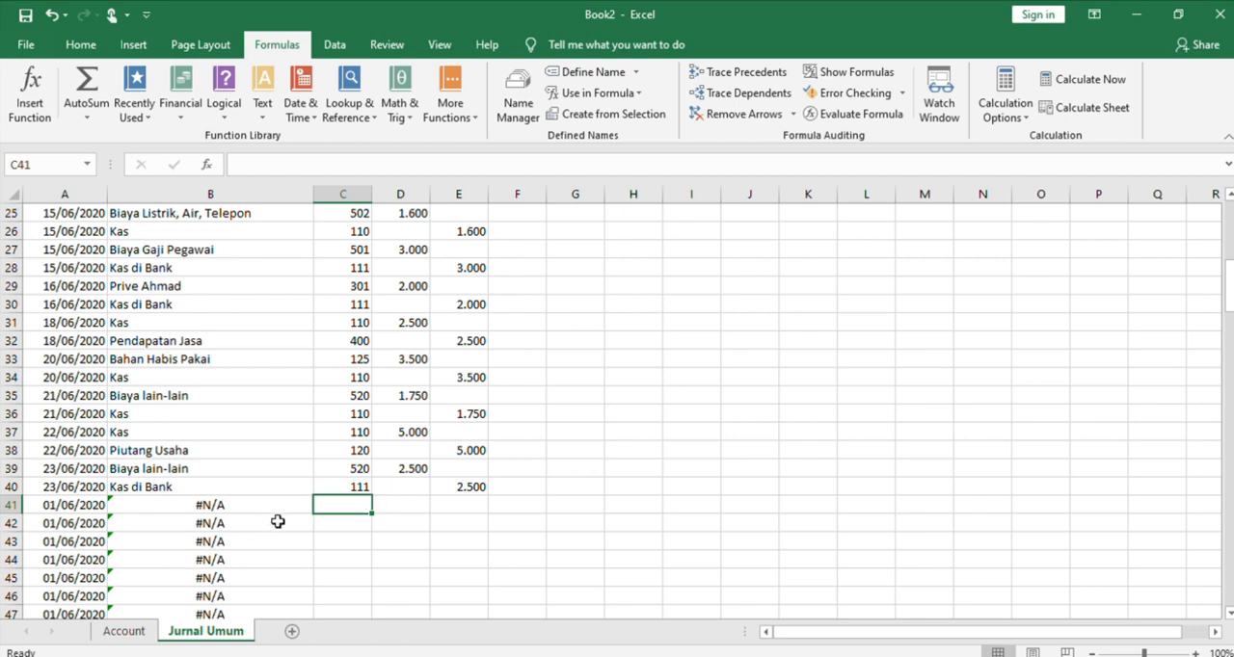
text(110)
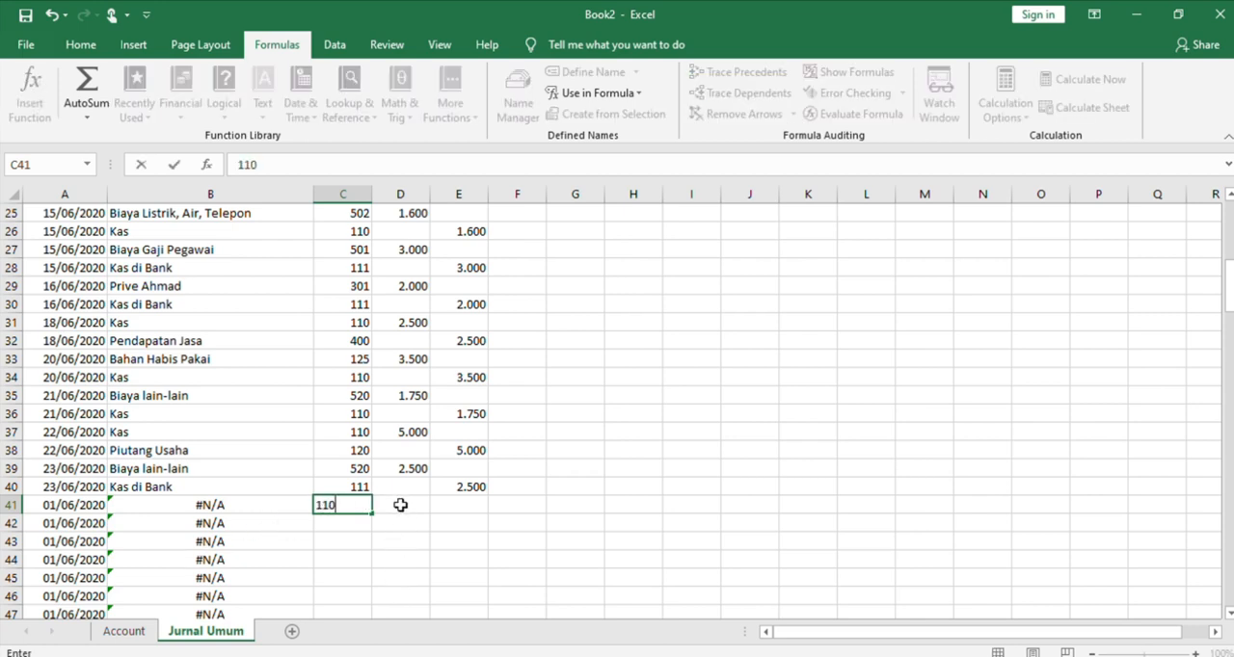
click(401, 505)
text(3.400)
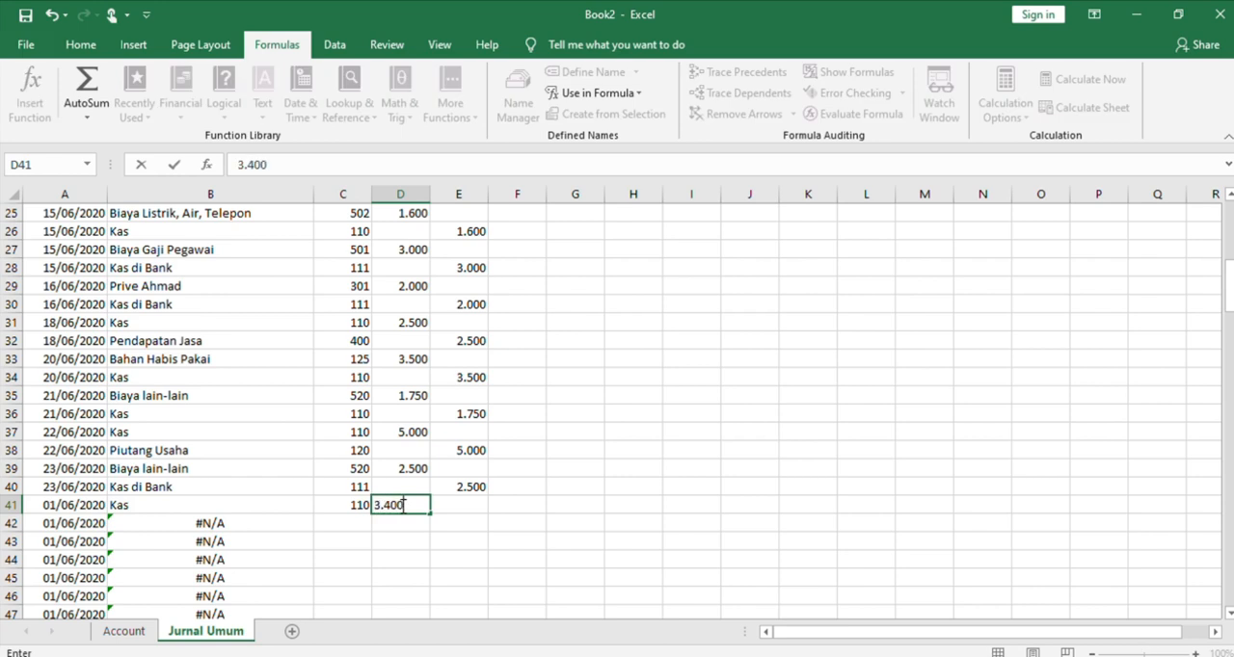
click(345, 526)
text(400)
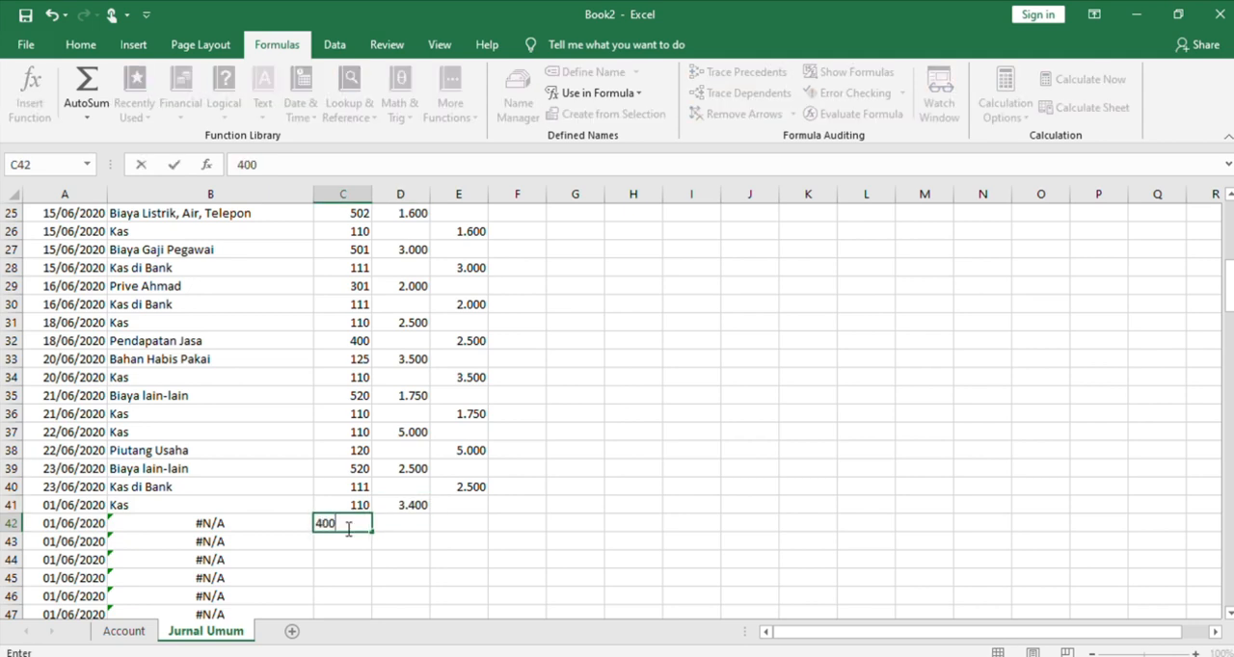
Copy the debit amount from D41 into the Kredit cell E42
click(416, 507)
key(ctrl+c)
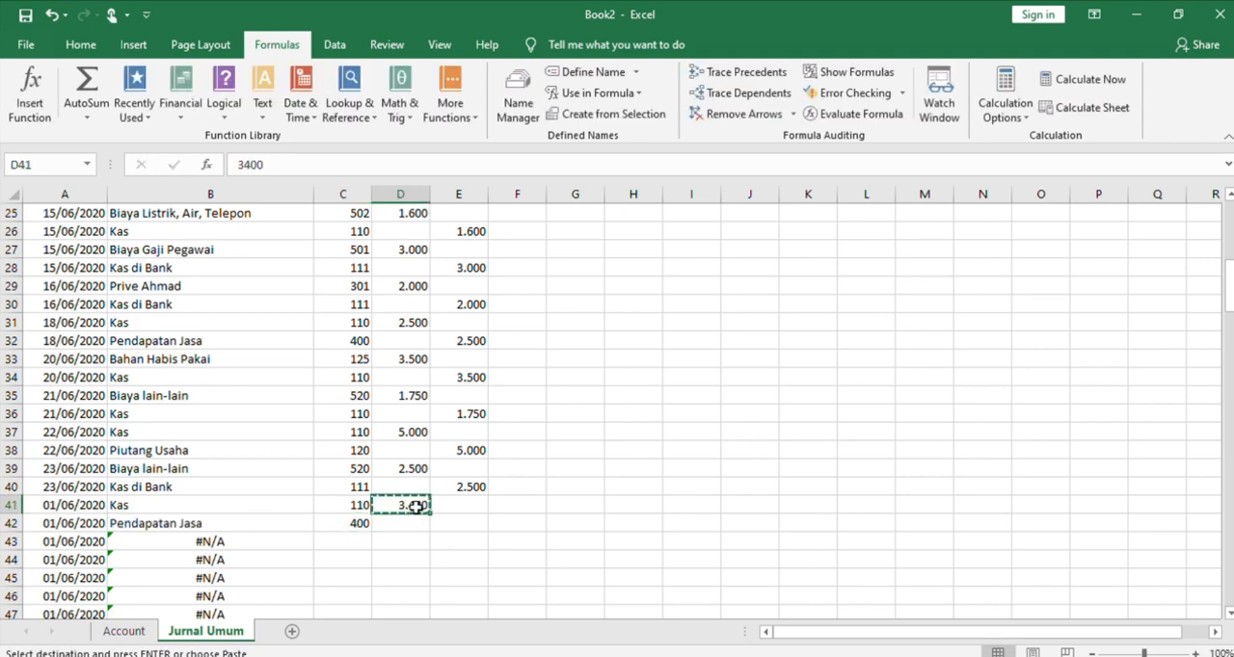
click(449, 524)
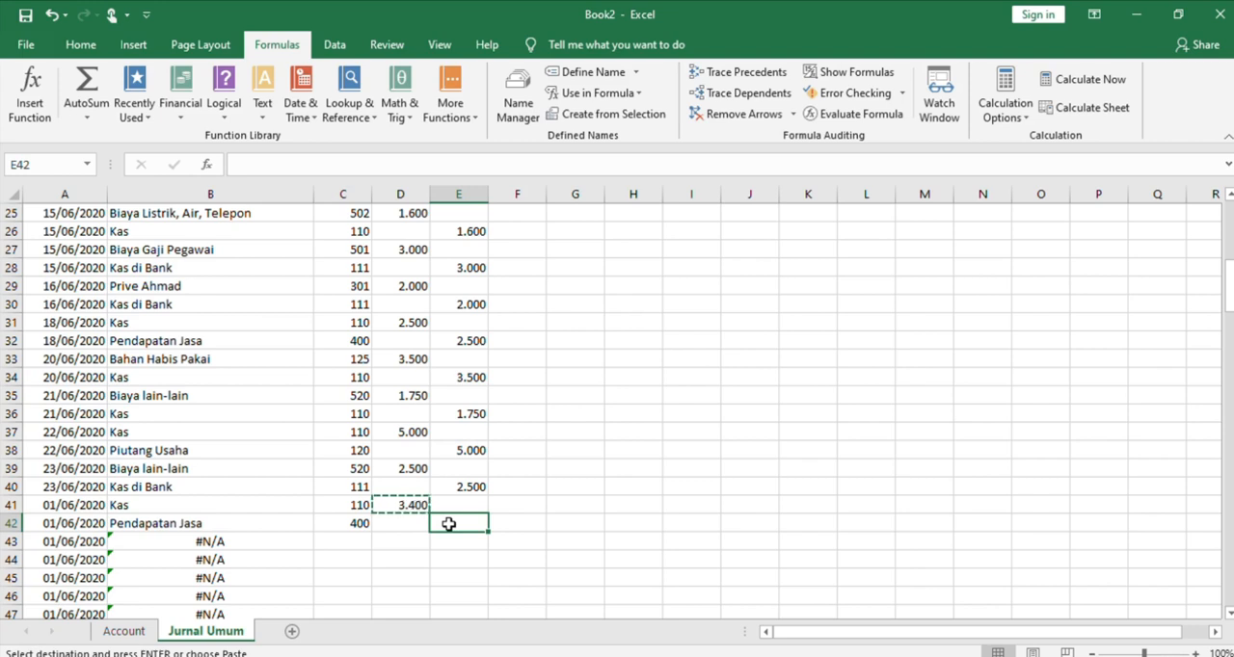
key(ctrl+v)
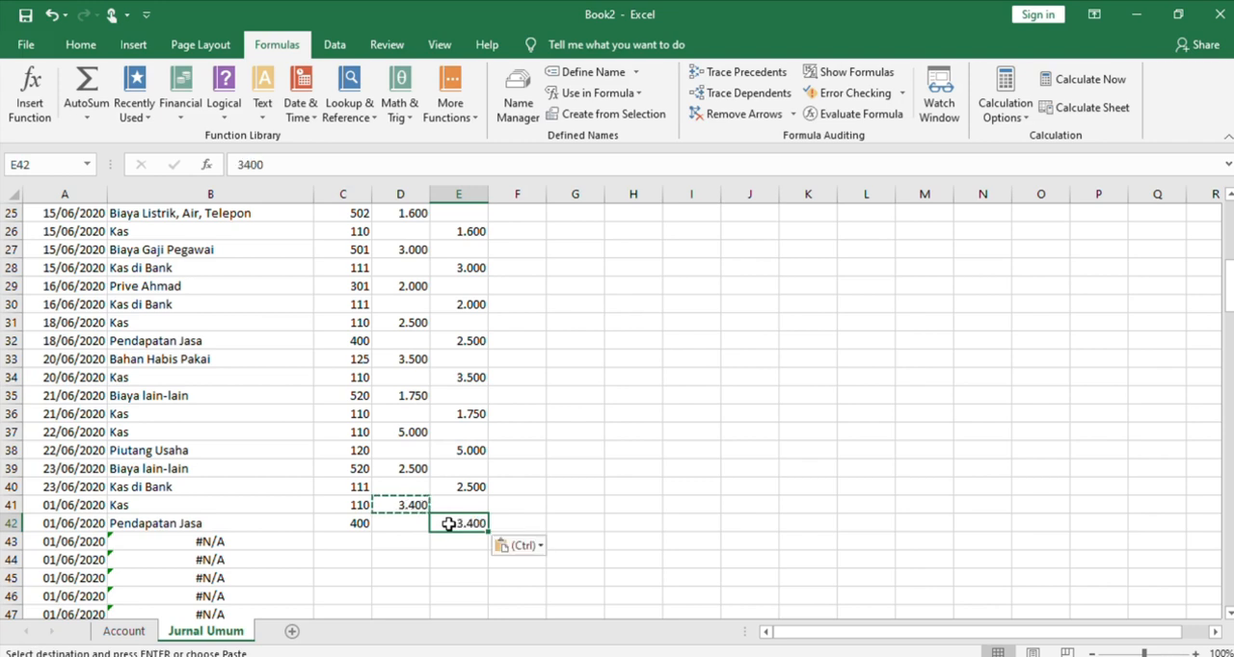
Change the transaction dates in A41 and A42 to 26/06/2020
click(95, 503)
click(250, 169)
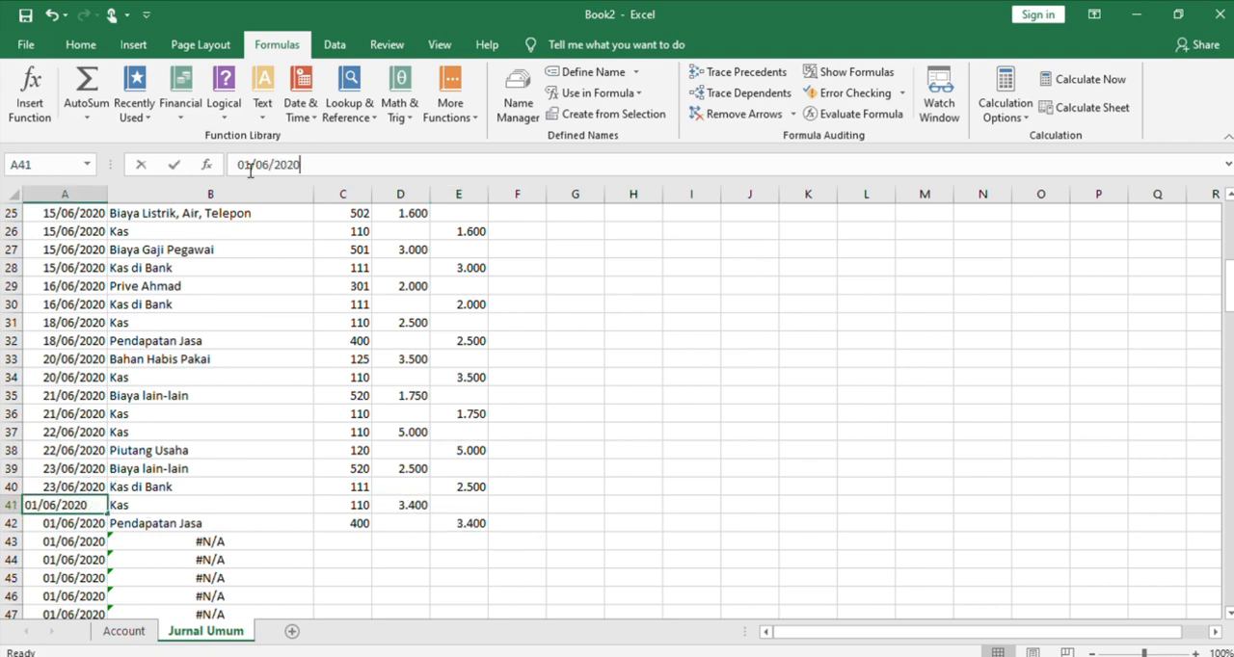
key(BackSpace)
key(BackSpace)
text(26)
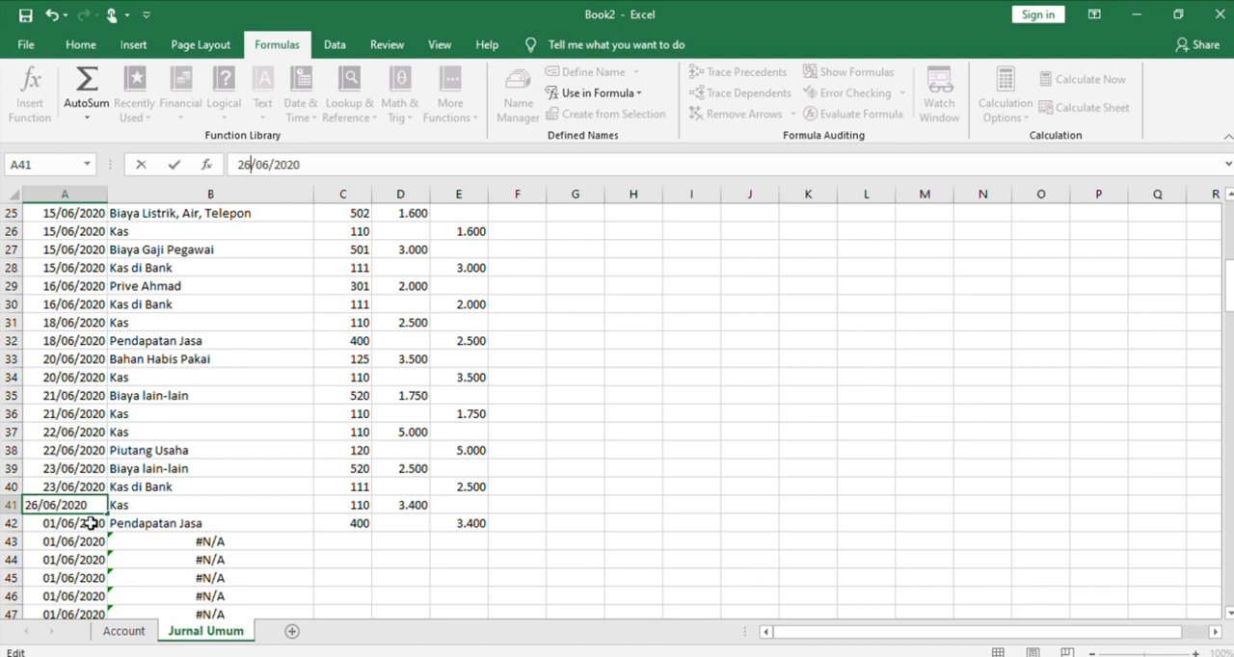
key(Return)
click(249, 164)
key(BackSpace)
key(BackSpace)
text(26)
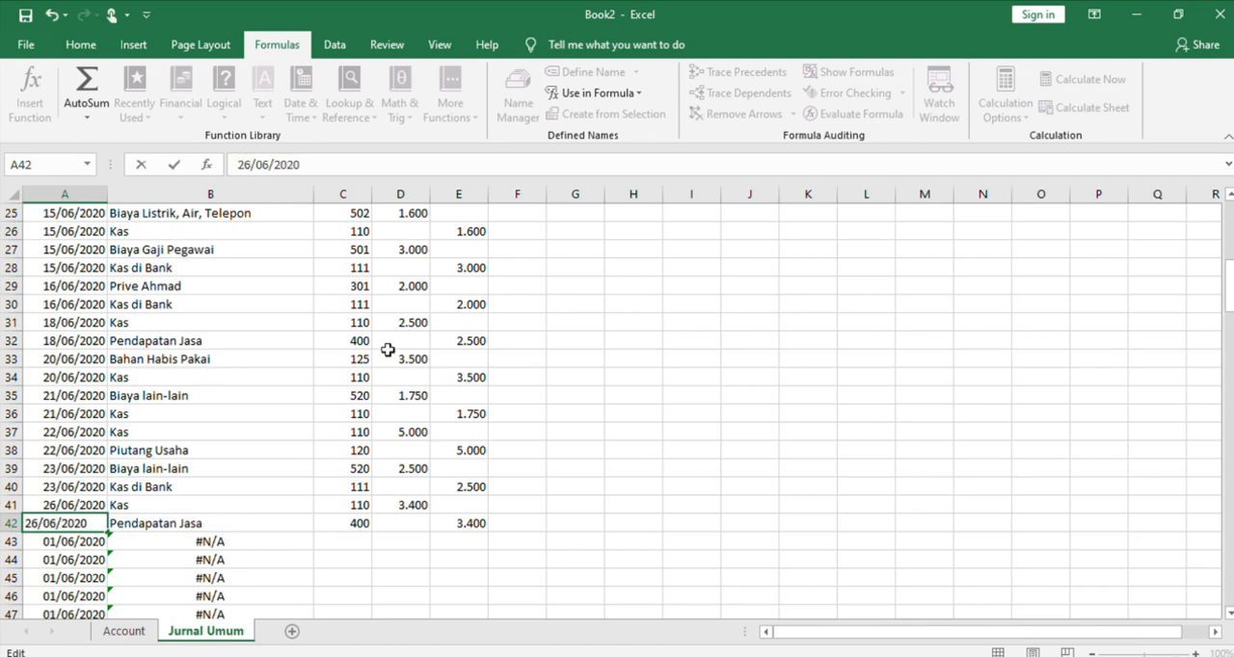
click(354, 540)
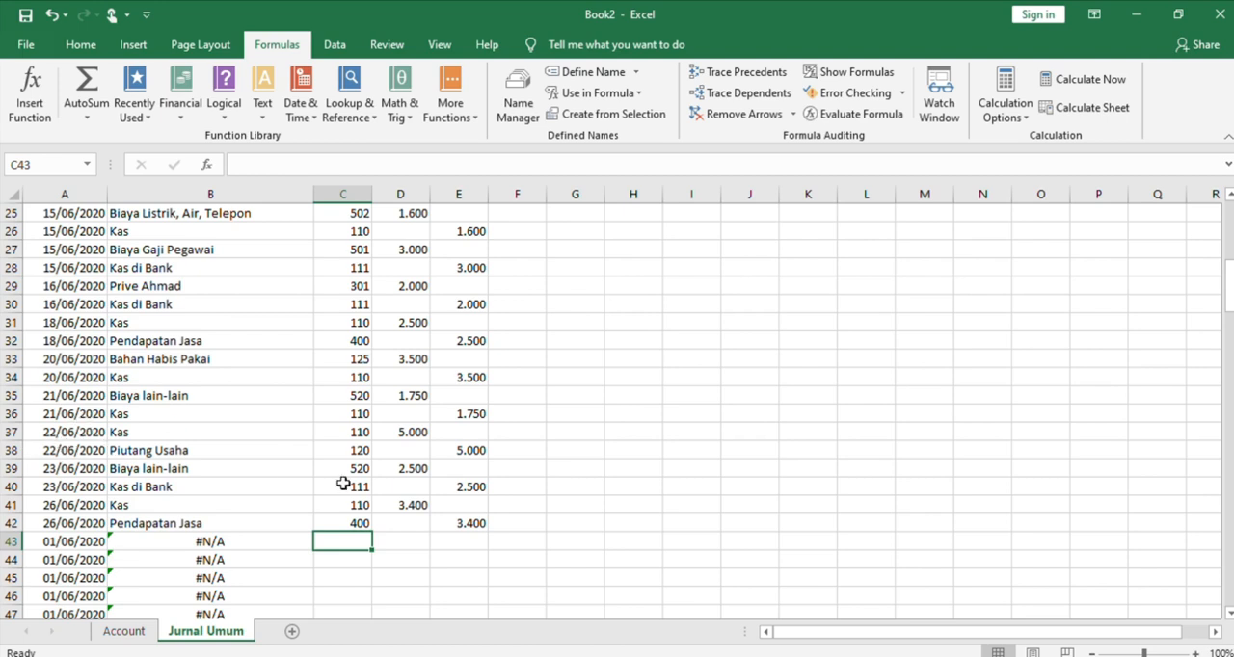
Enter account number 111 with a debit of 7.200 in row 43, and account number 220 in C44
text(111)
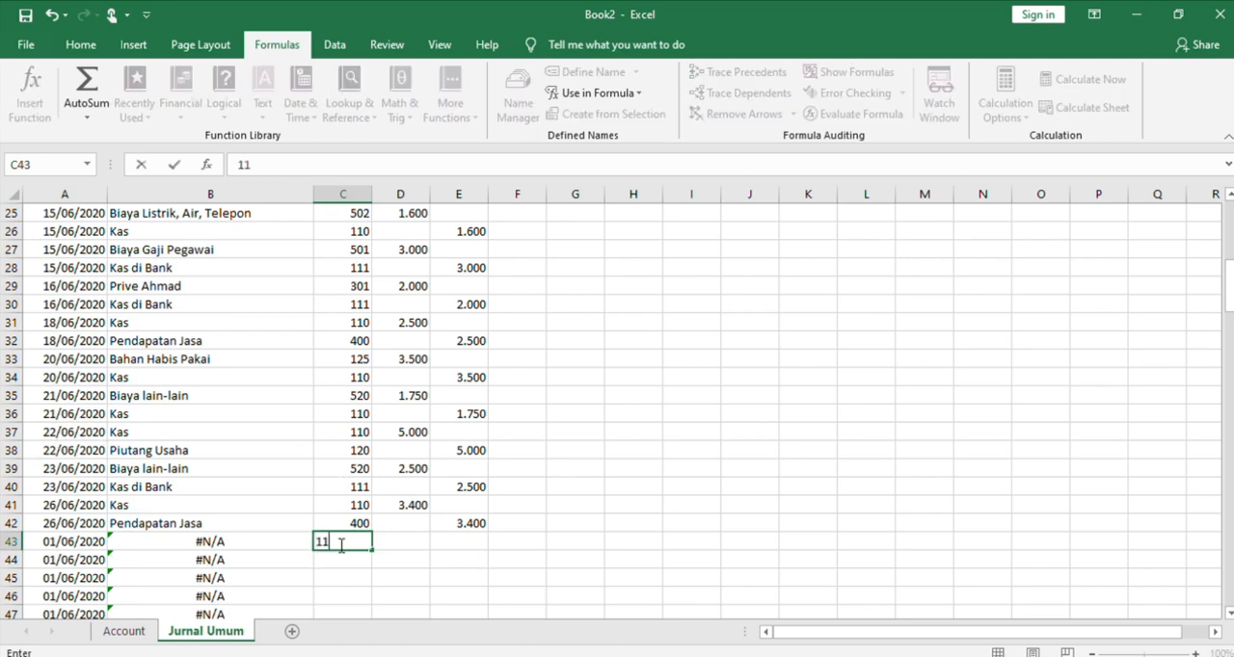
click(404, 540)
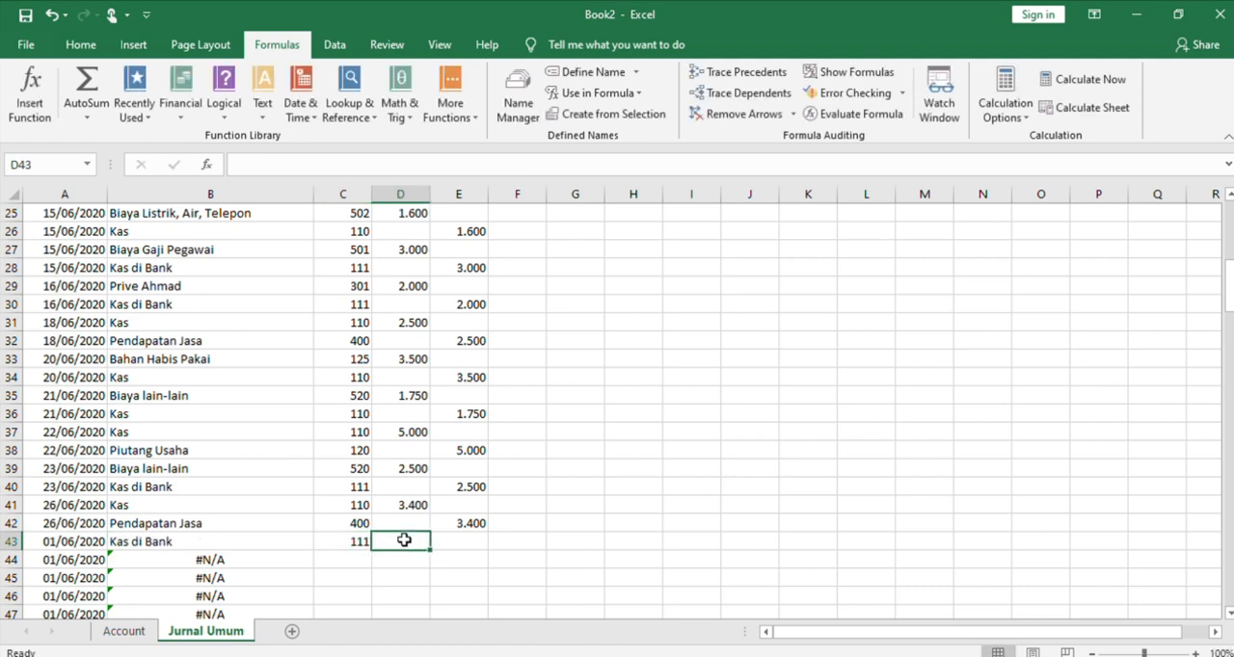
text(7.200)
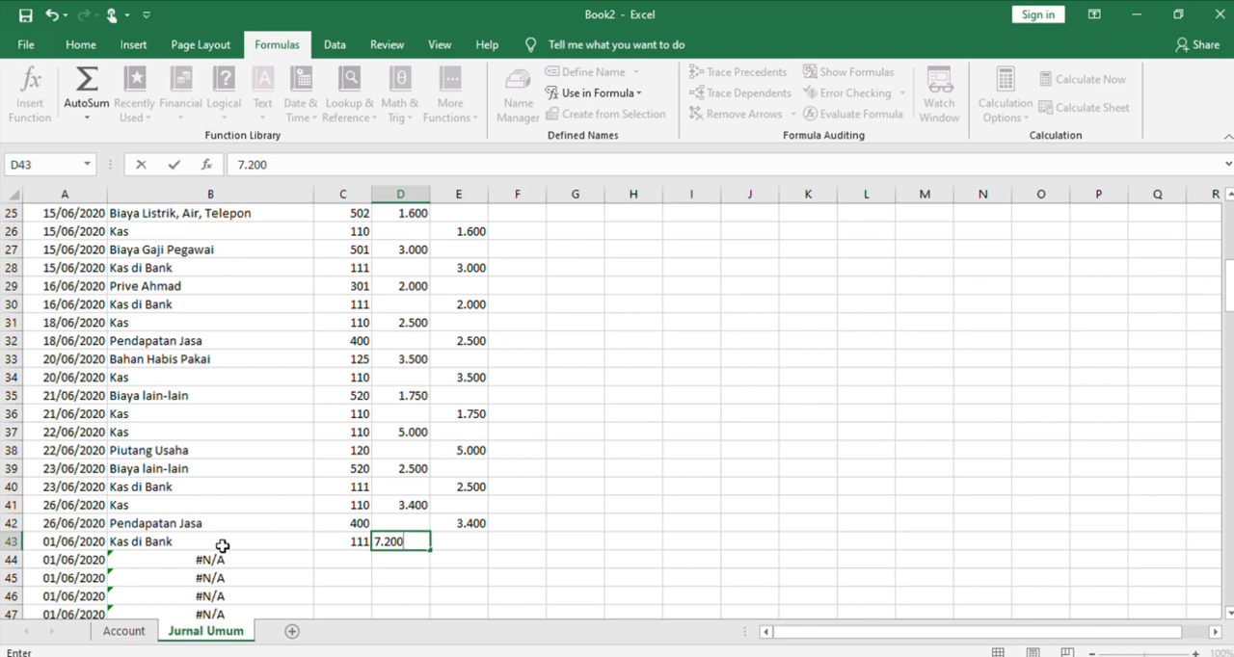
click(329, 561)
text(220)
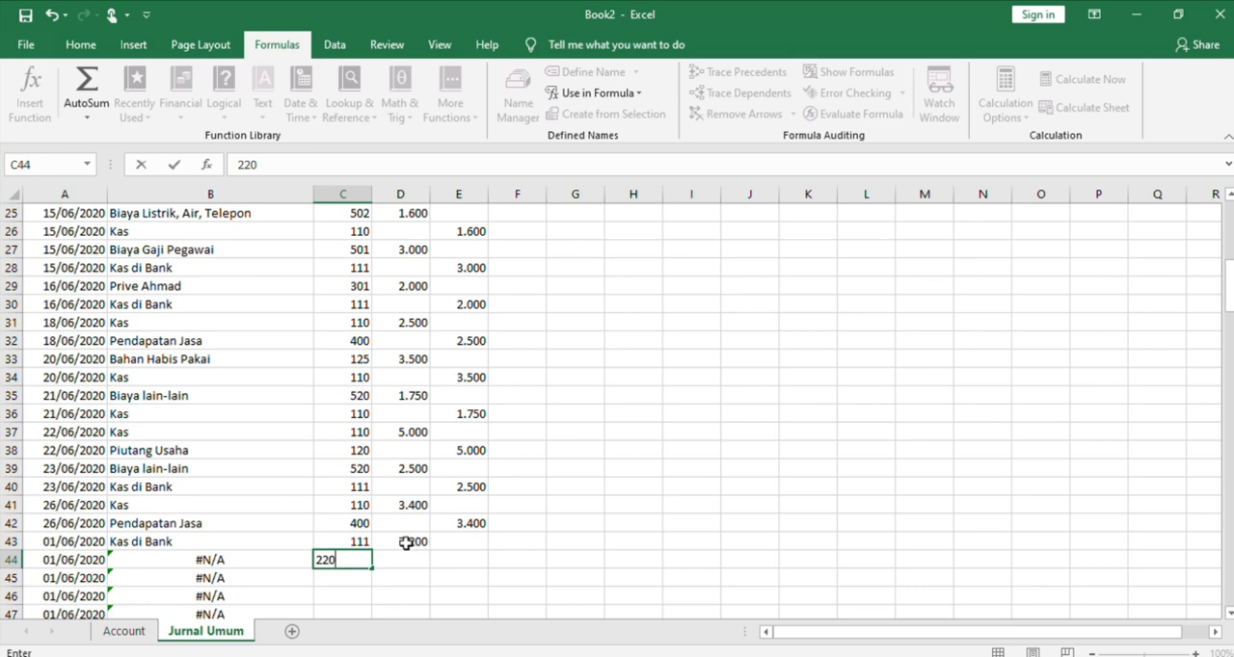
Copy the debit amount from D43 into the Kredit cell E44
click(409, 542)
key(ctrl+c)
click(438, 555)
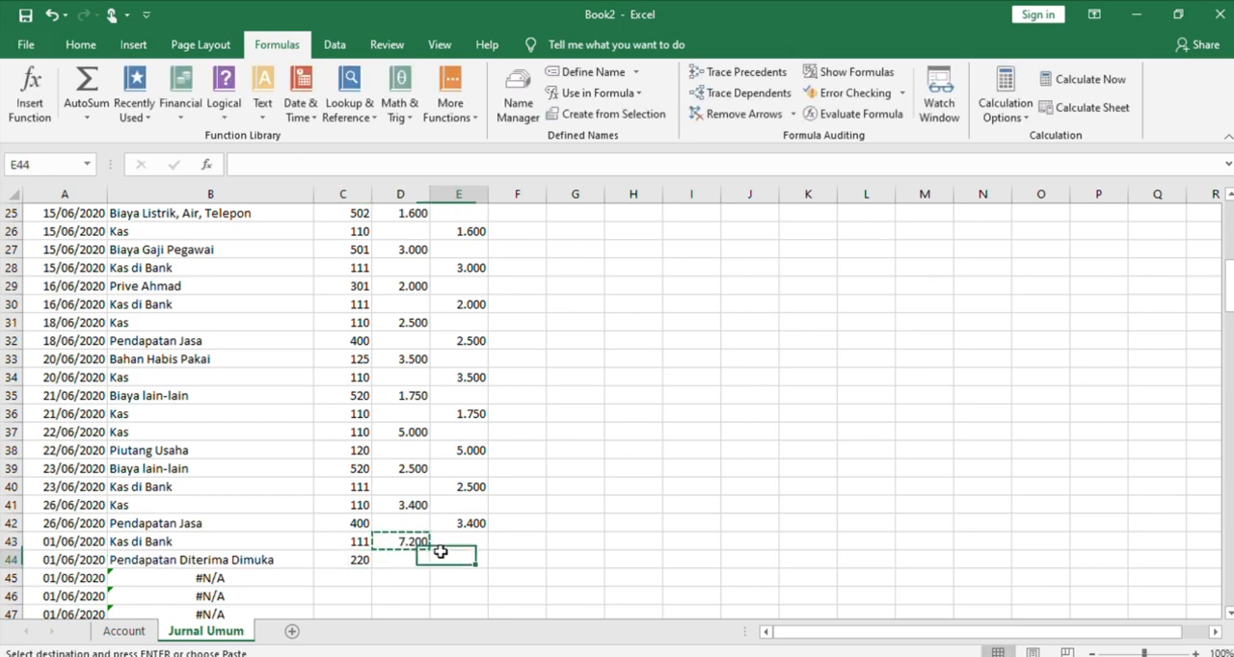
key(ctrl+v)
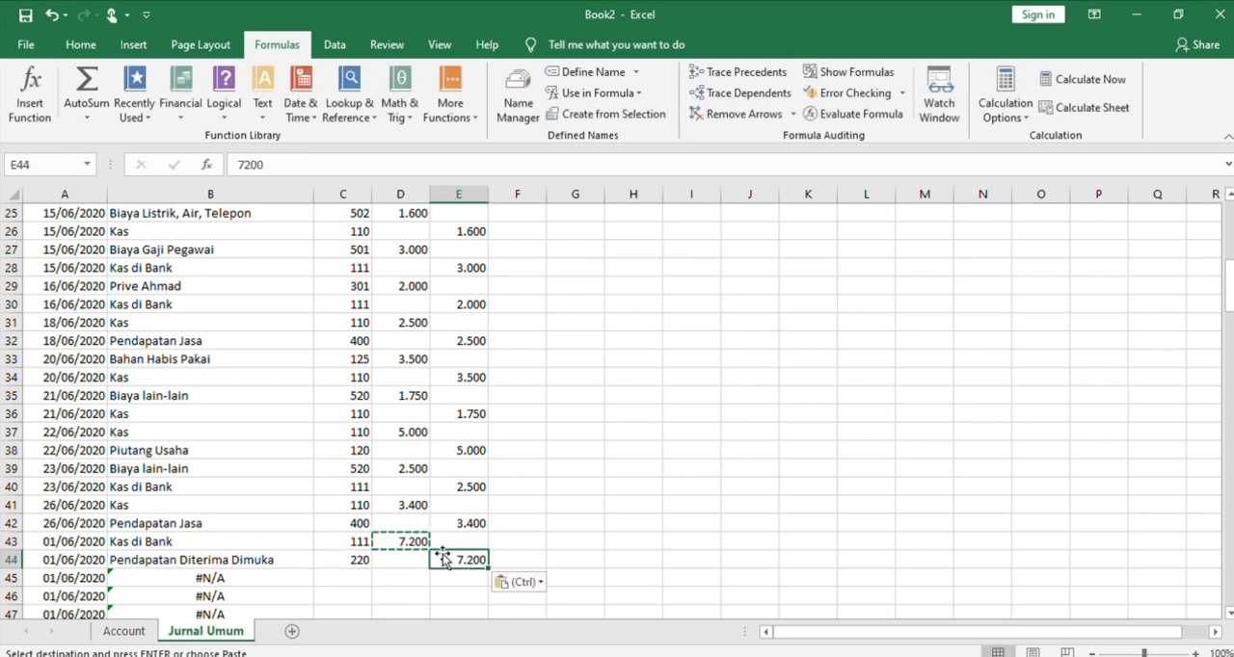
Enter account number 251 with a debit of 10.000 in row 45, and account number 111 in C46
click(357, 580)
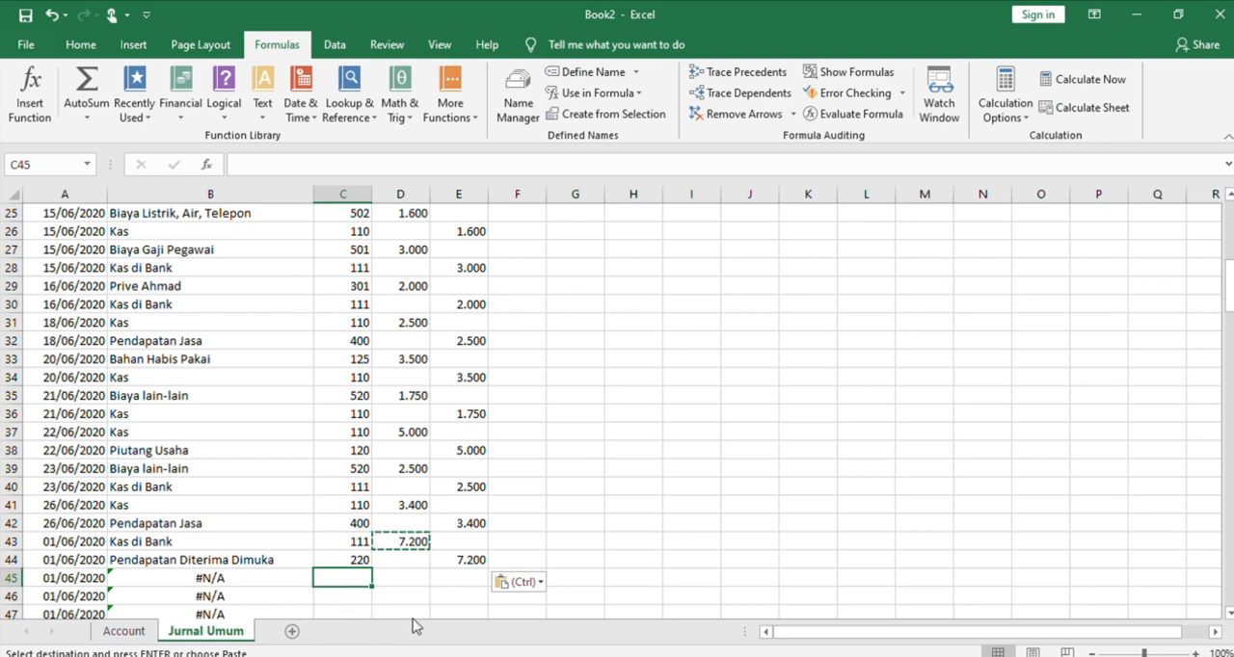
text(251)
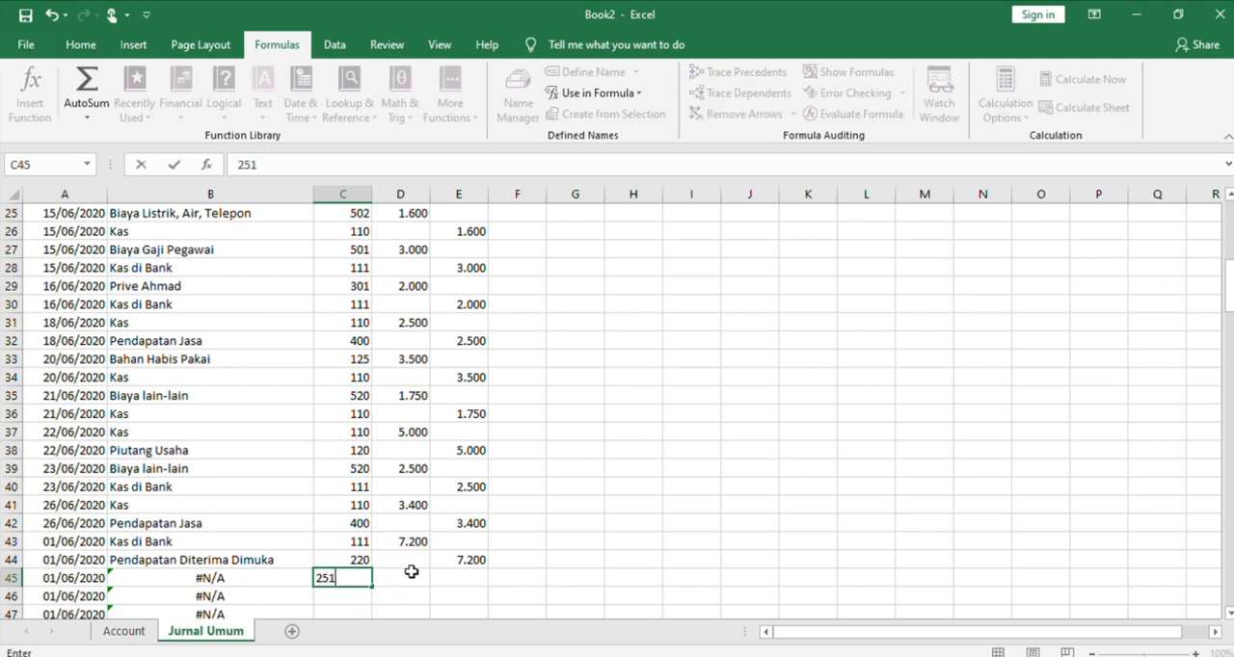
click(412, 574)
text(10.000)
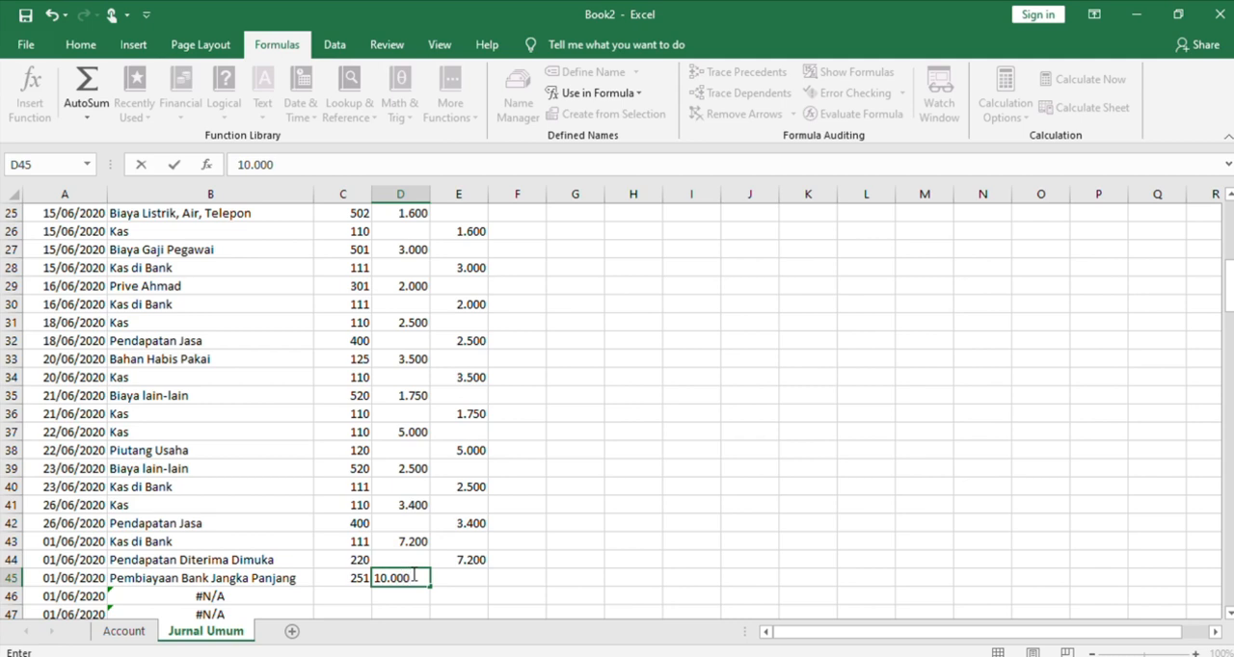
click(369, 597)
text(11)
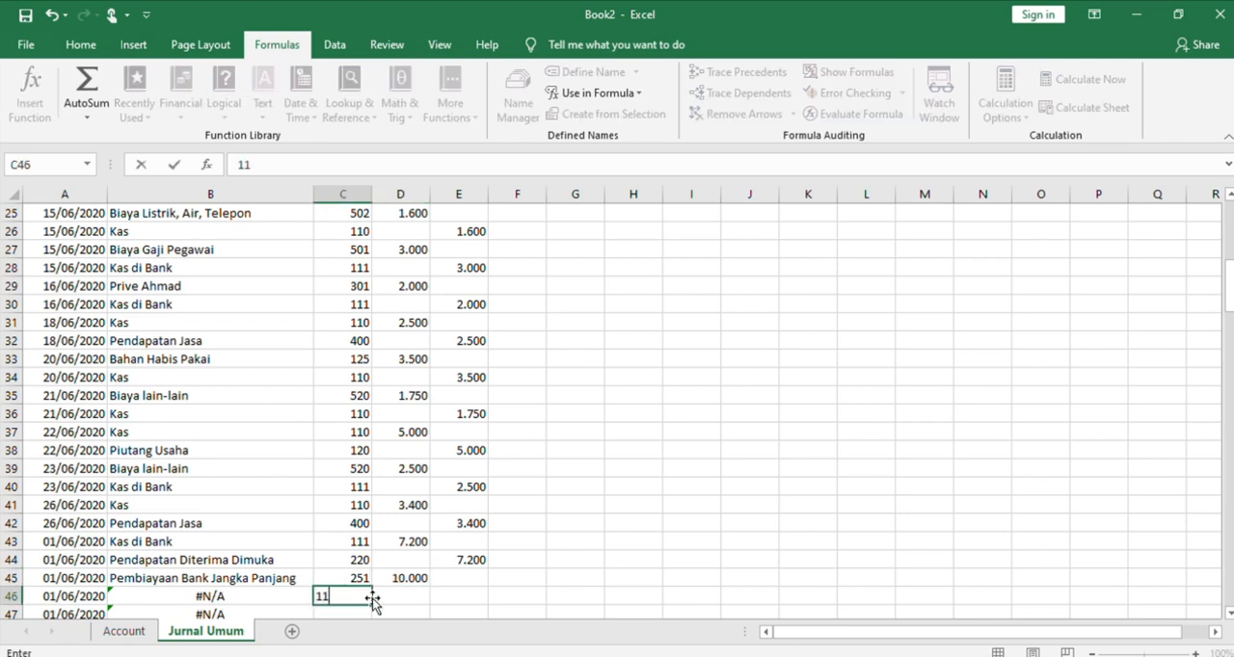
text(1)
Copy the debit amount from D45 into the Kredit cell E46
click(440, 592)
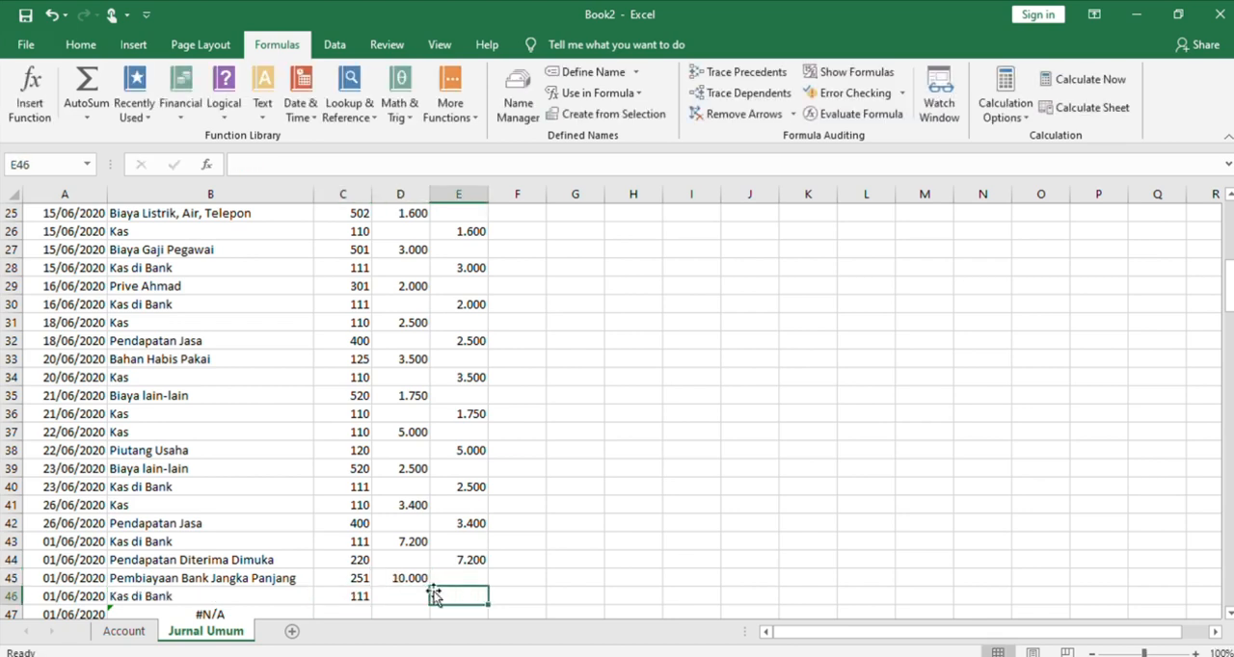
click(412, 579)
key(ctrl+c)
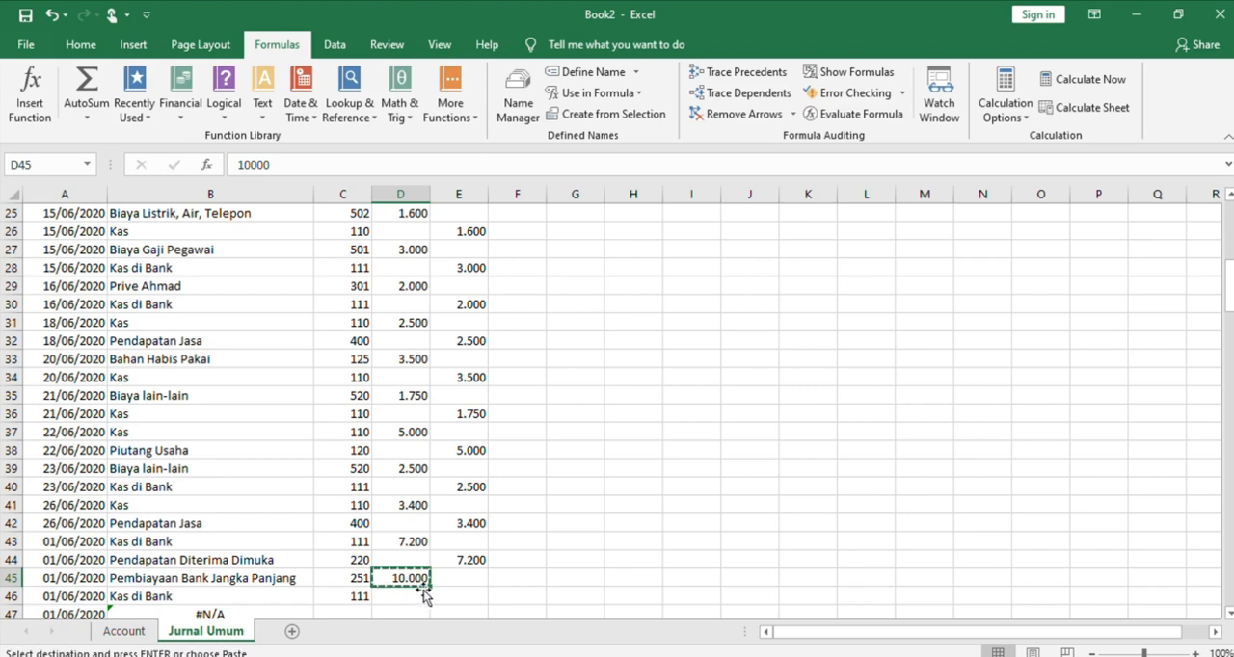
click(447, 594)
key(ctrl+v)
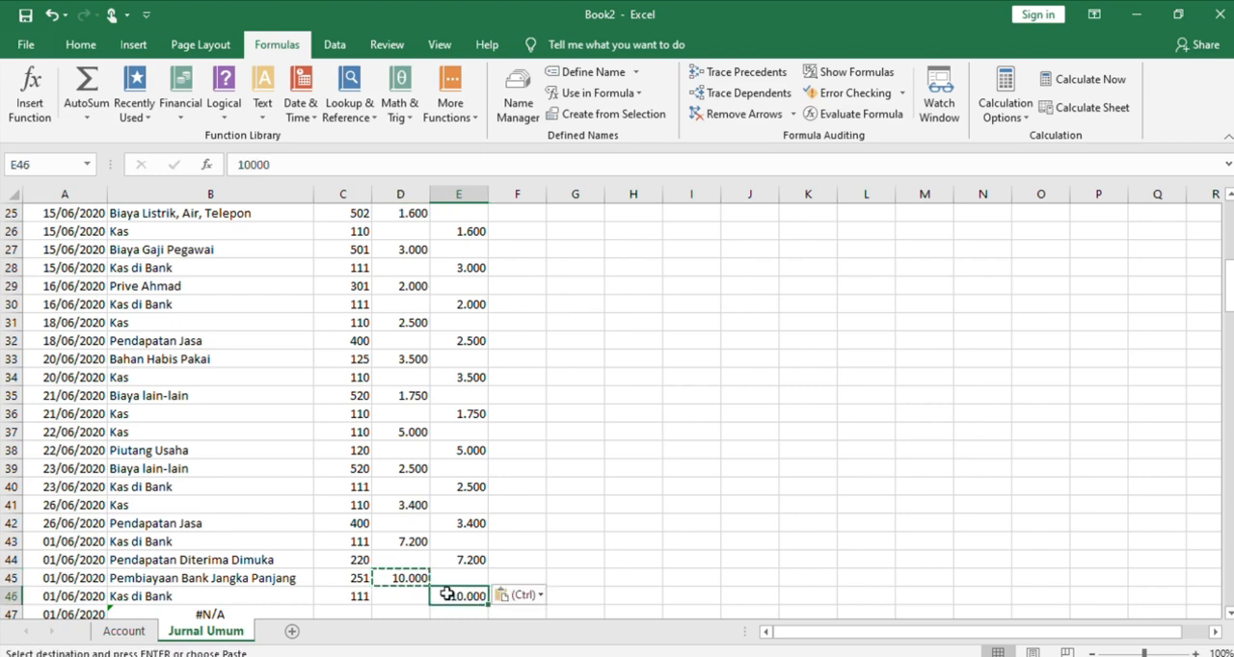
Enter account number 211 with a debit of 2.300 in row 47, and account number 501 with a debit of 1.500 in row 48
click(390, 611)
key(Down)
key(Down)
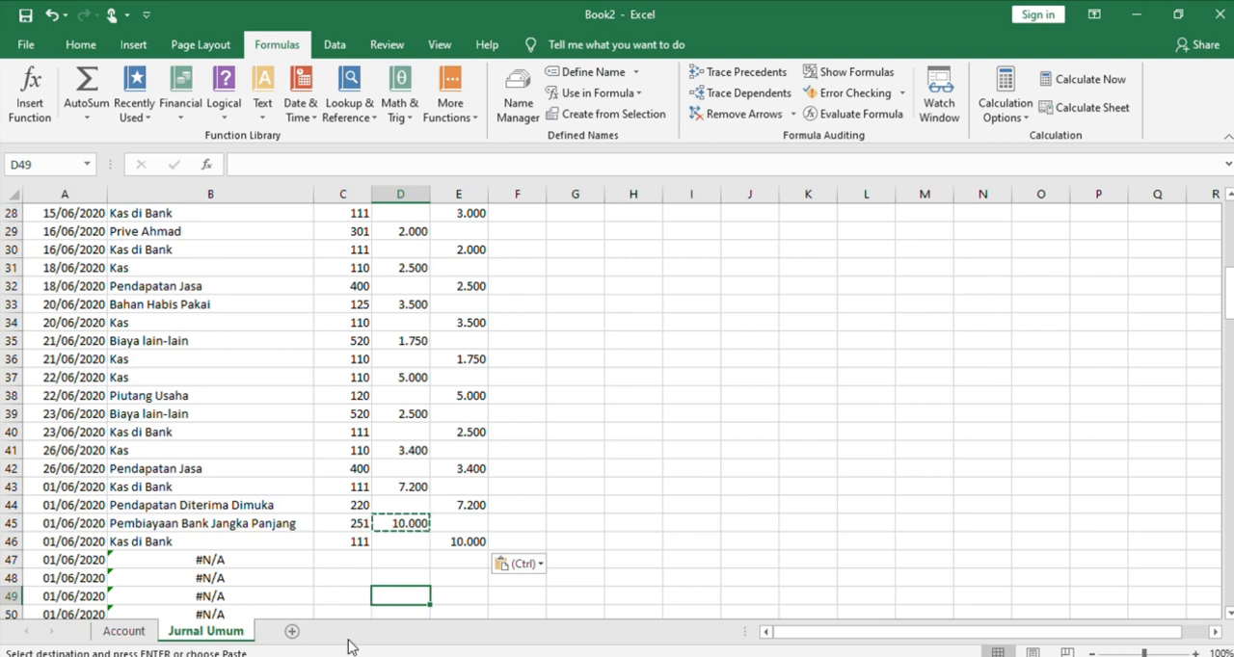
click(360, 561)
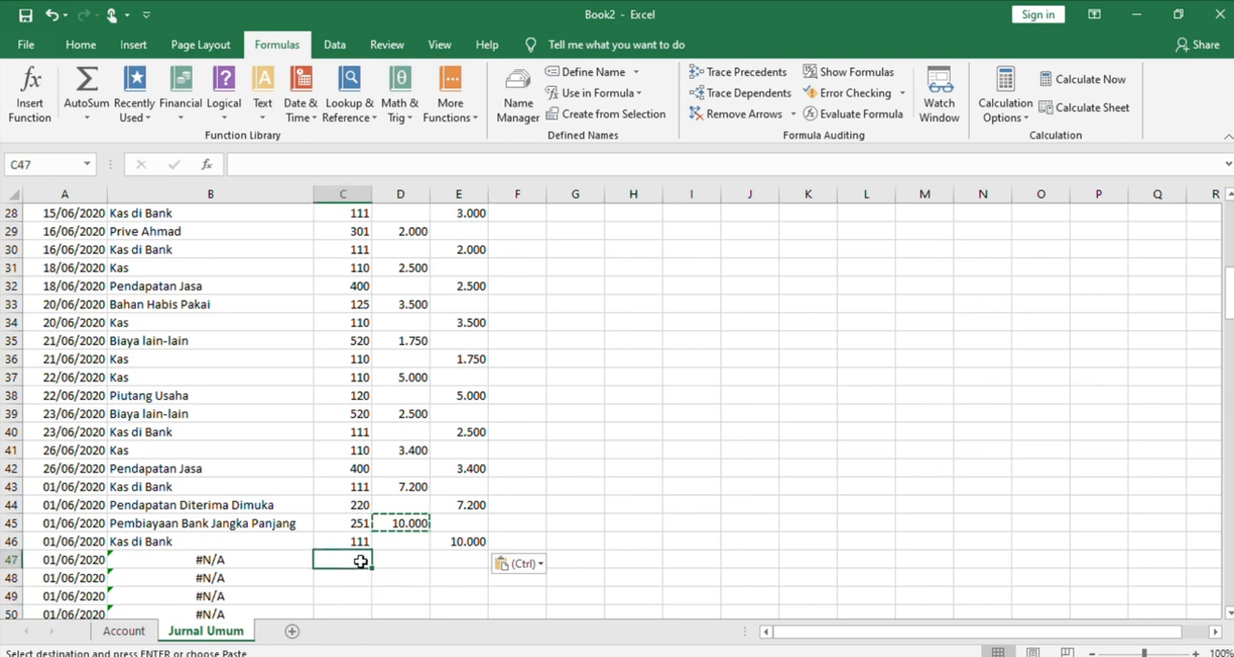
text(211)
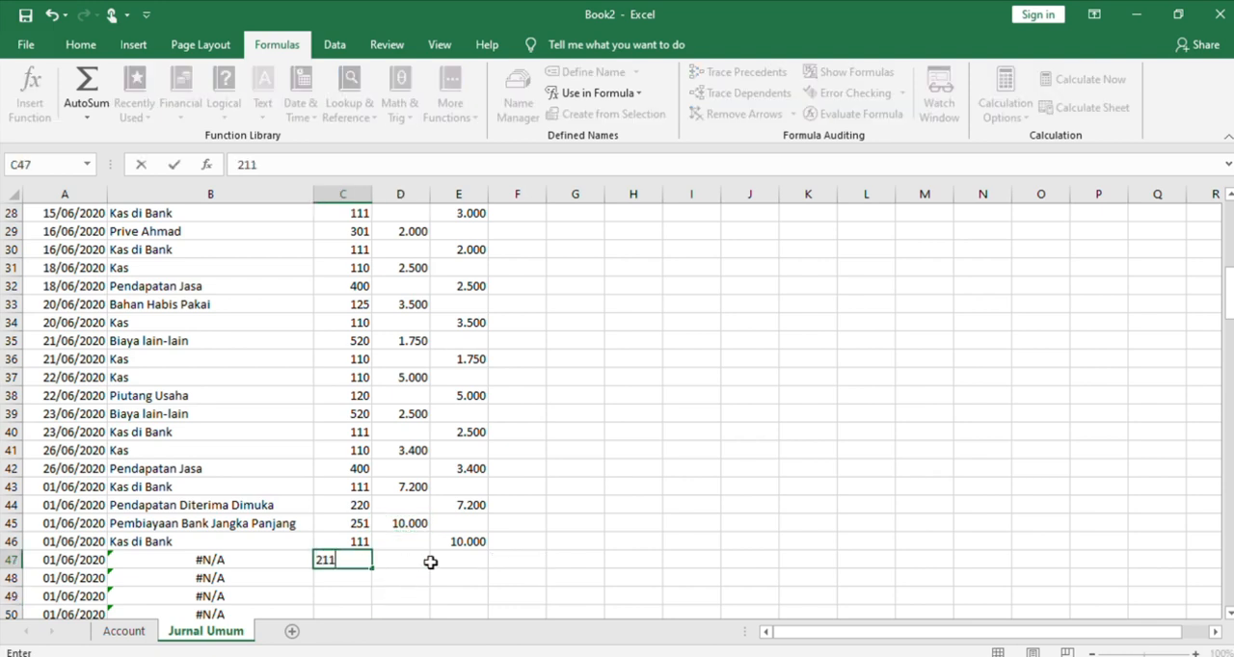
key(Tab)
text(2.300)
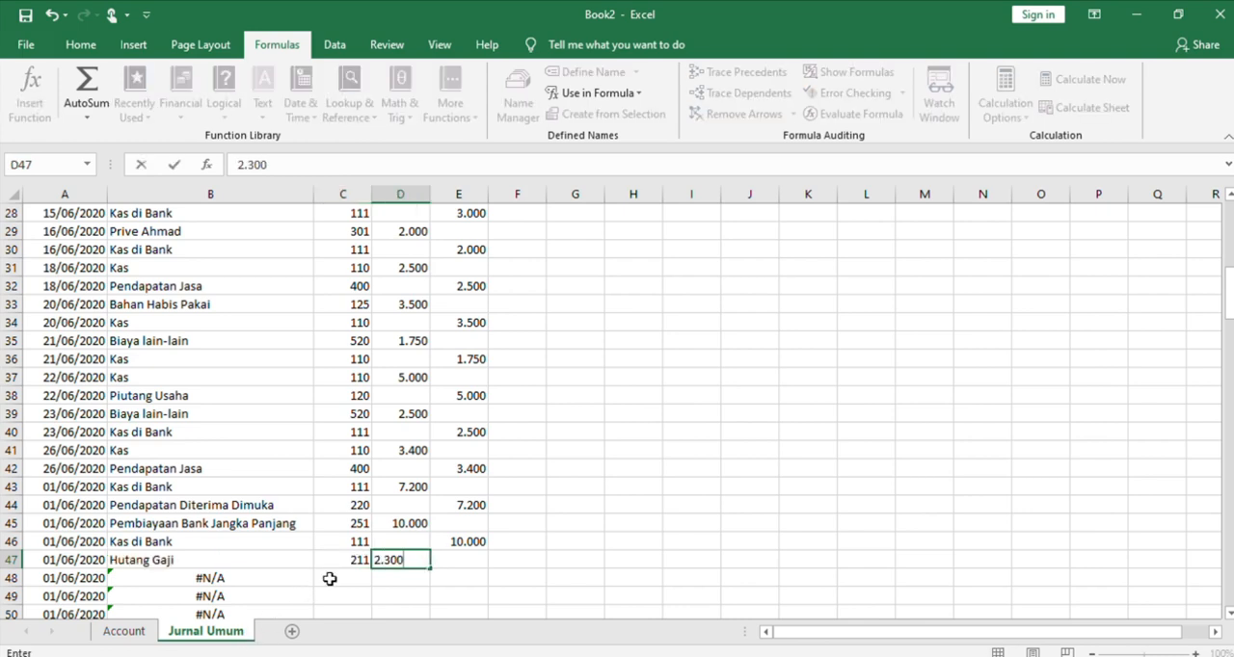
click(329, 578)
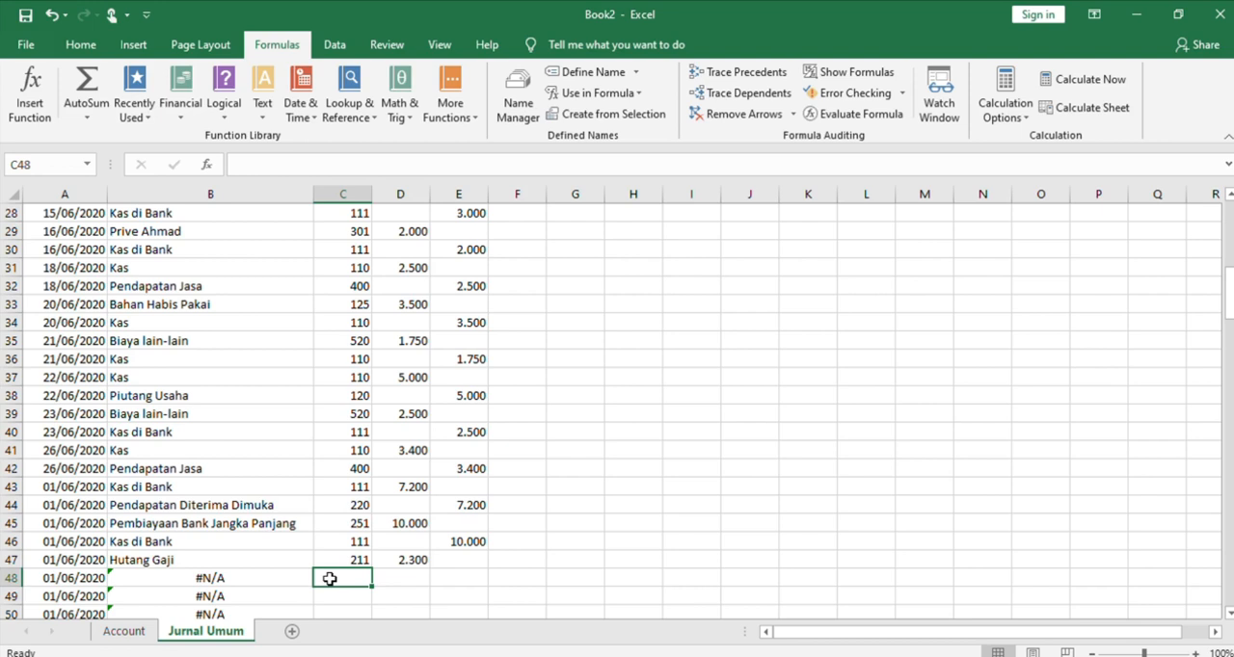
text(501)
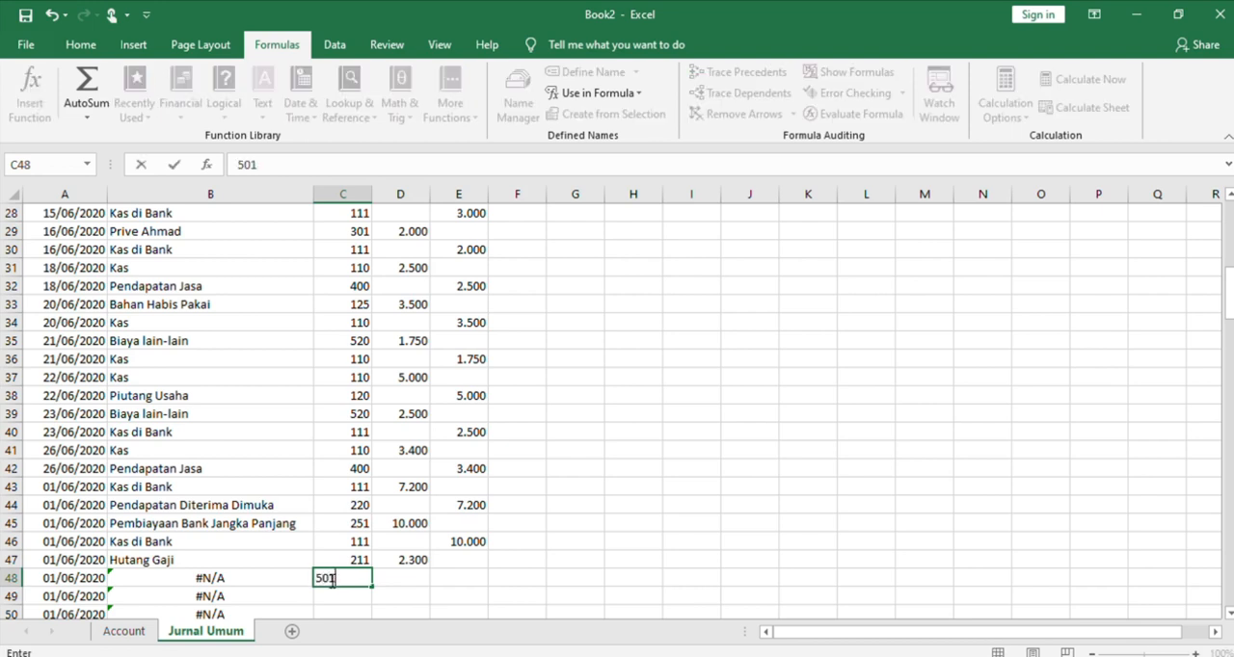
click(397, 576)
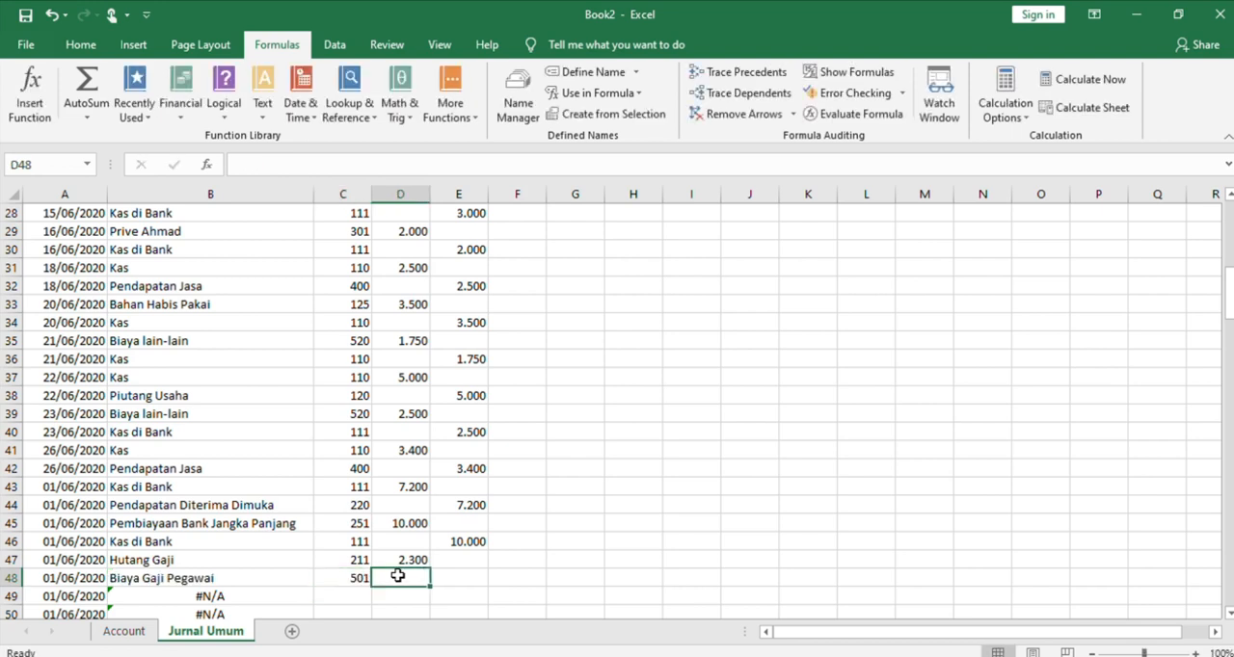
text(1.500)
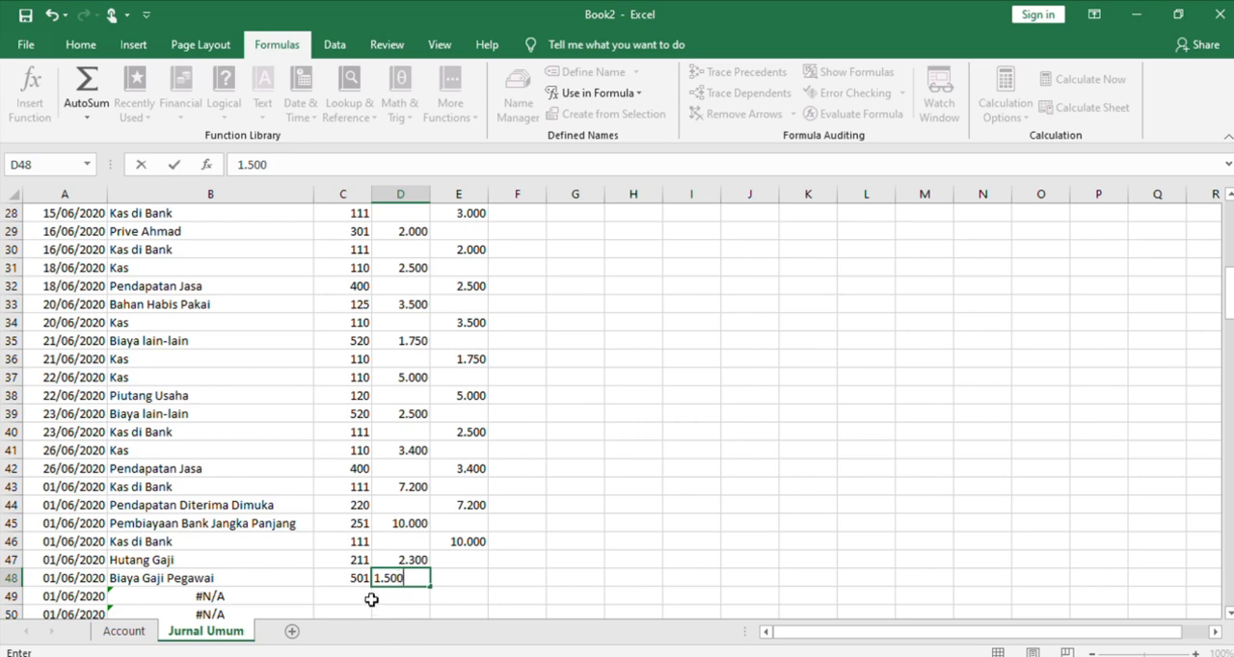
Enter account number 110 in C49 with a credit of 3.800 in E49
click(362, 595)
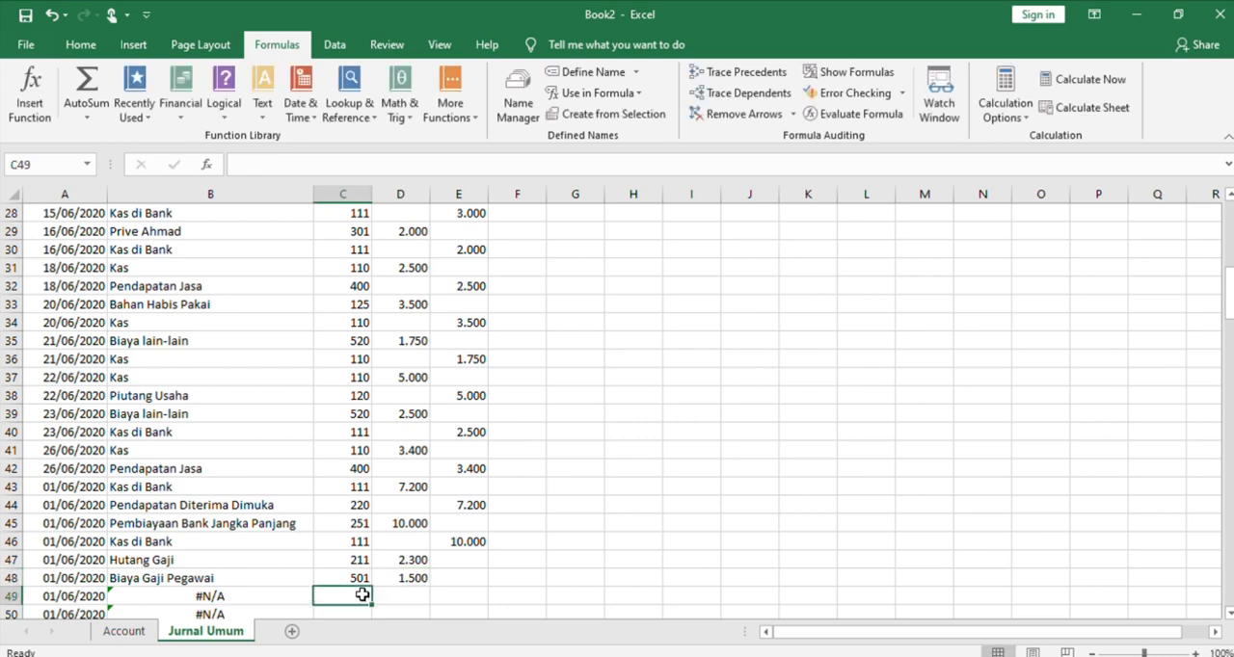
text(110)
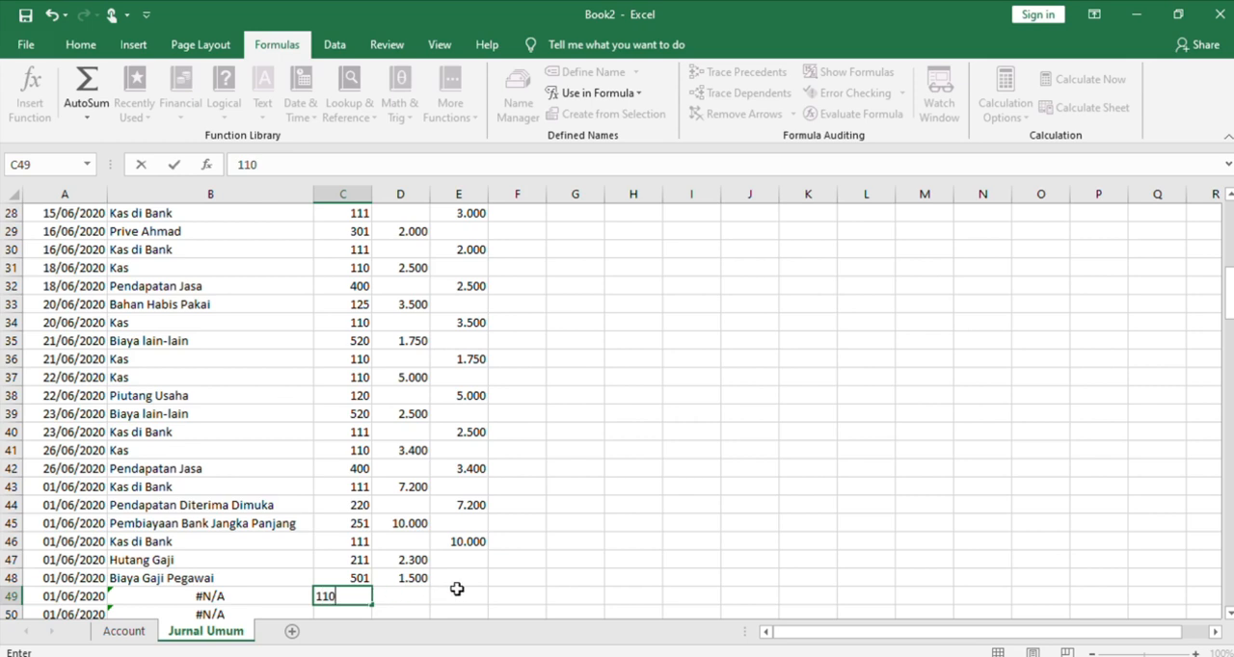
click(457, 589)
text(3.)
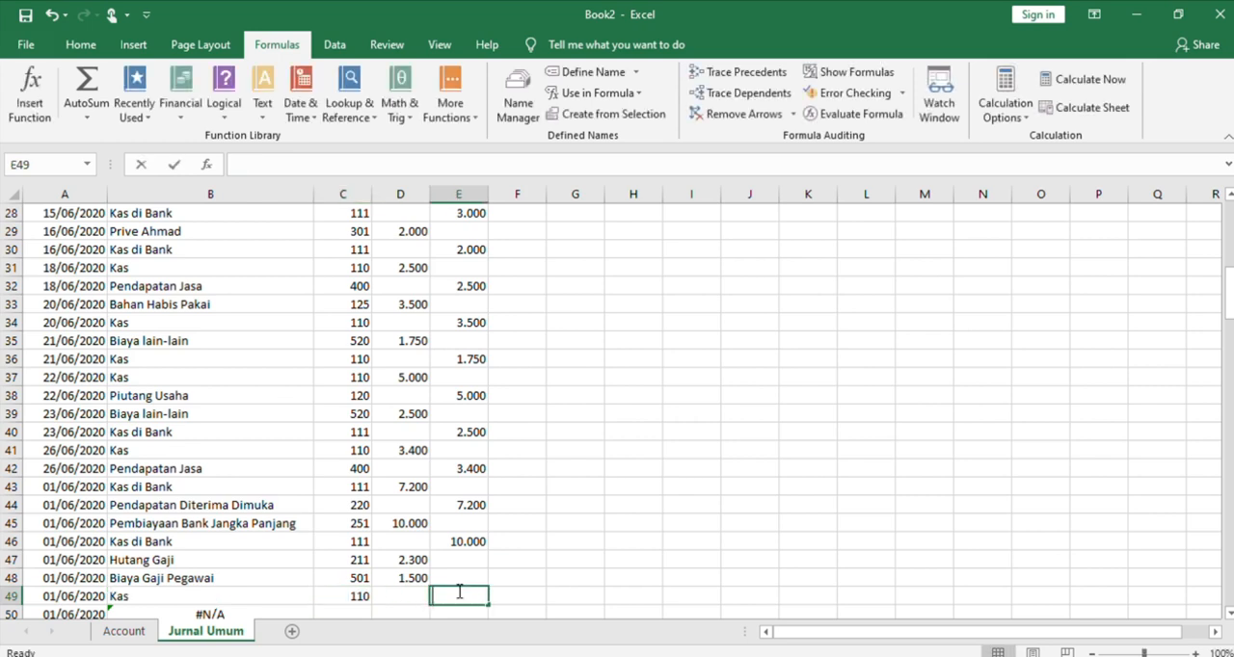
text(800)
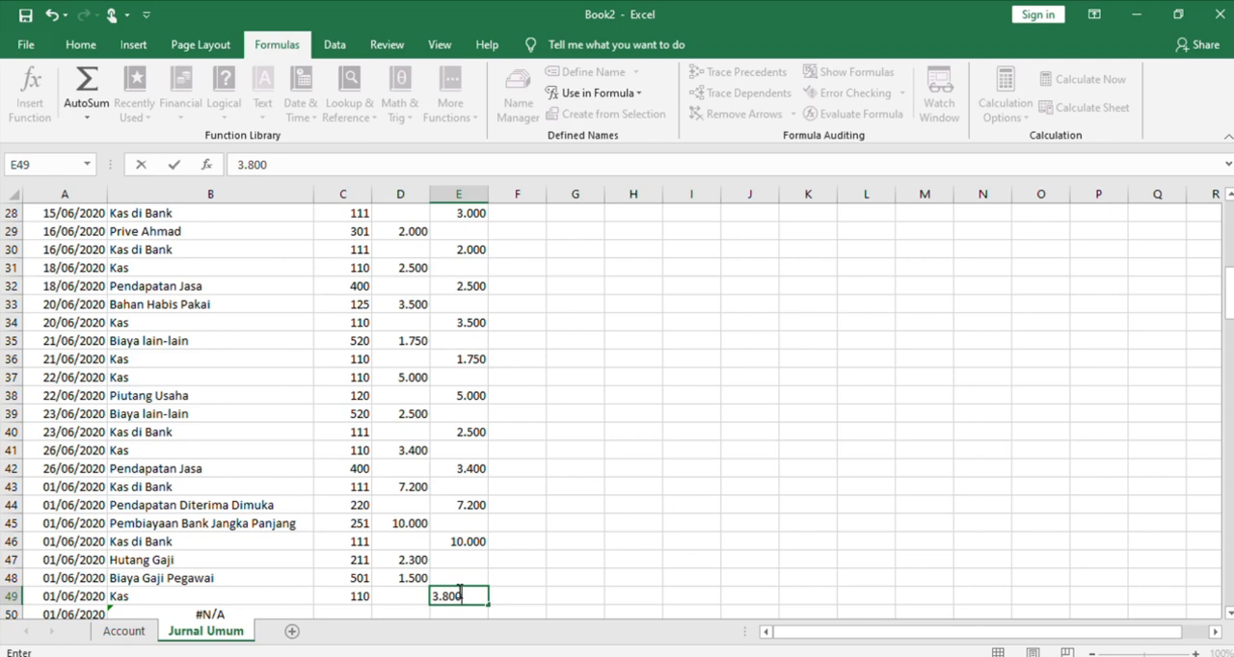
Change the transaction date in A43 to 30/06/2020
click(44, 488)
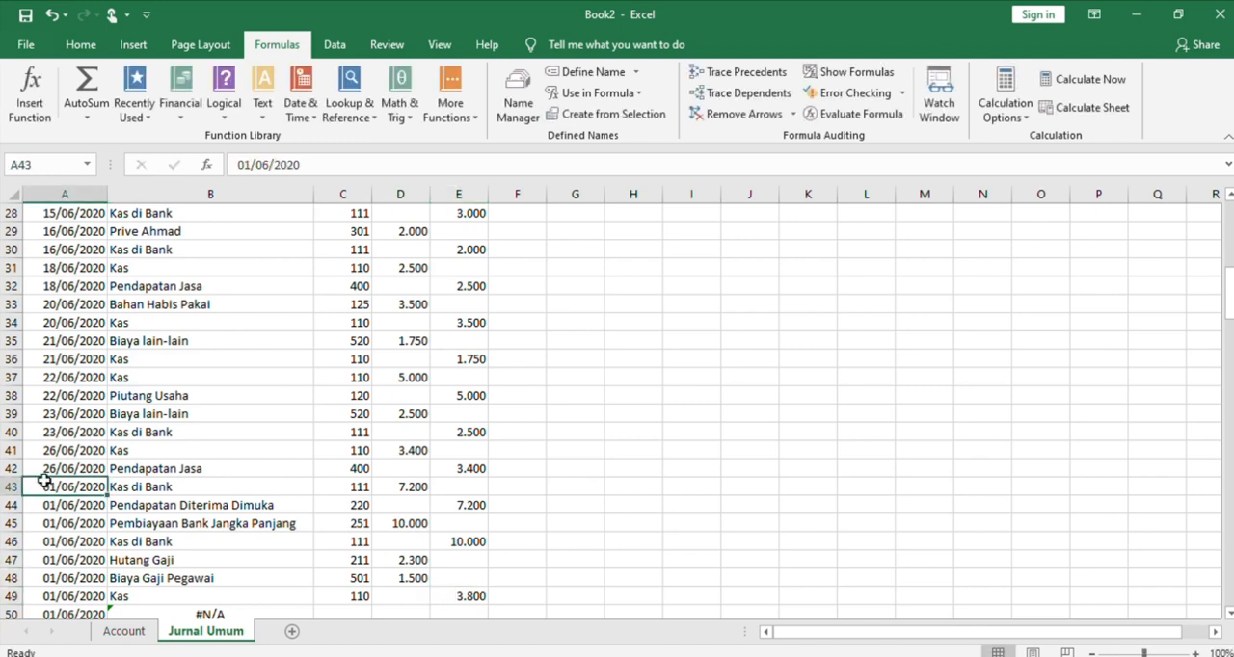
click(253, 165)
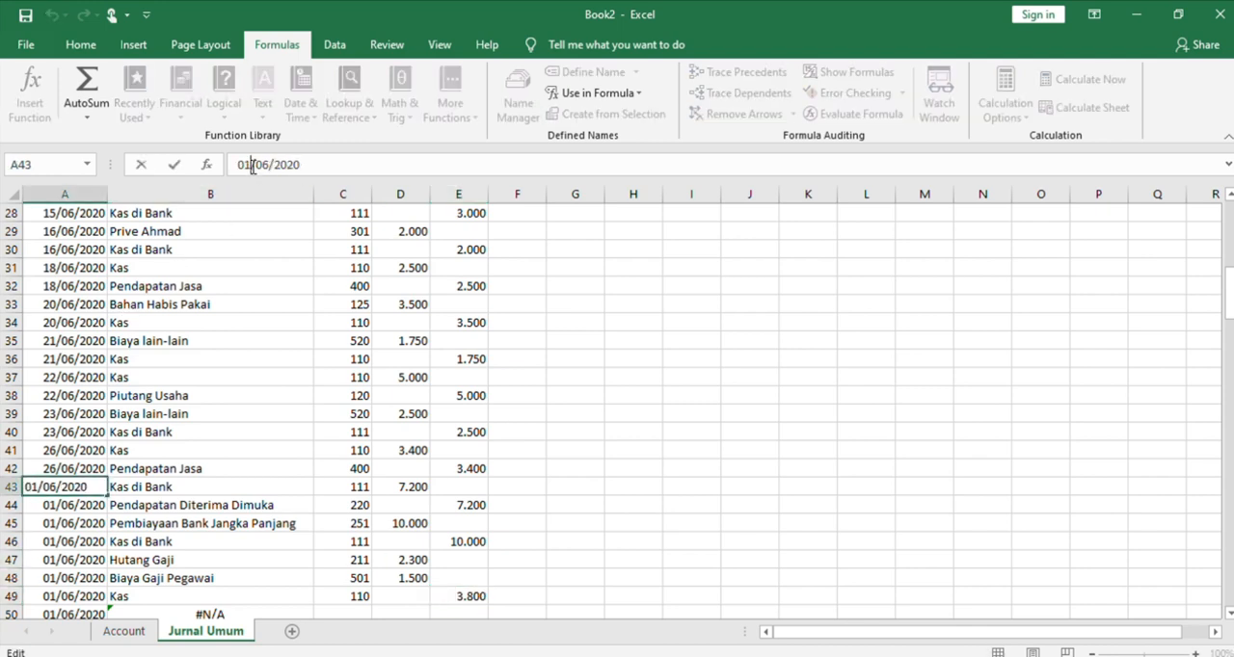
key(BackSpace)
text(3)
click(253, 448)
Copy the date from A43 into cells A44 to A49
click(97, 484)
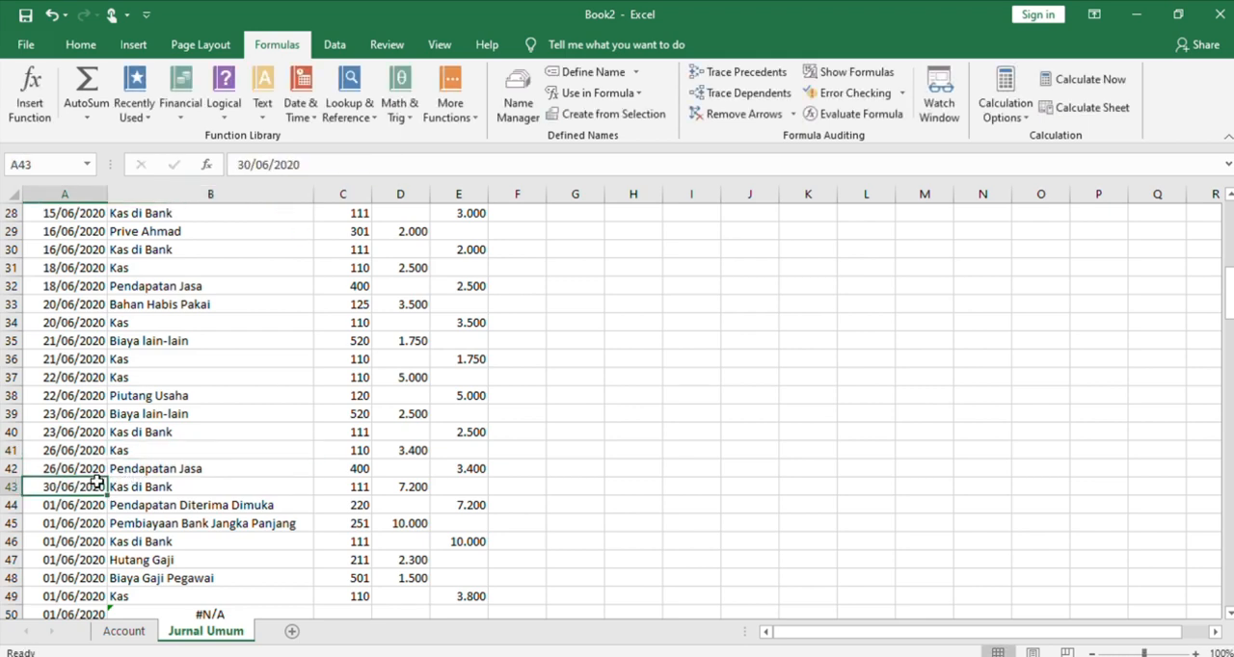
key(ctrl+c)
click(92, 509)
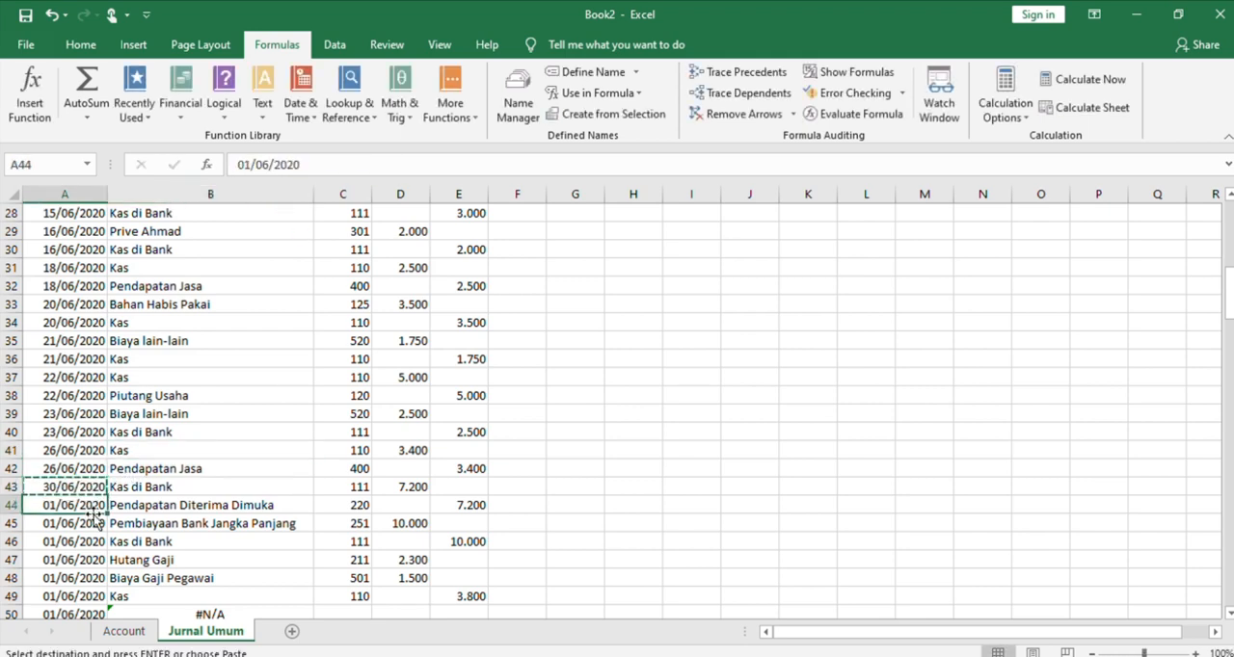
key(shift+Down)
key(shift+Down)
key(shift+Down)
key(shift+Down)
key(shift+Down)
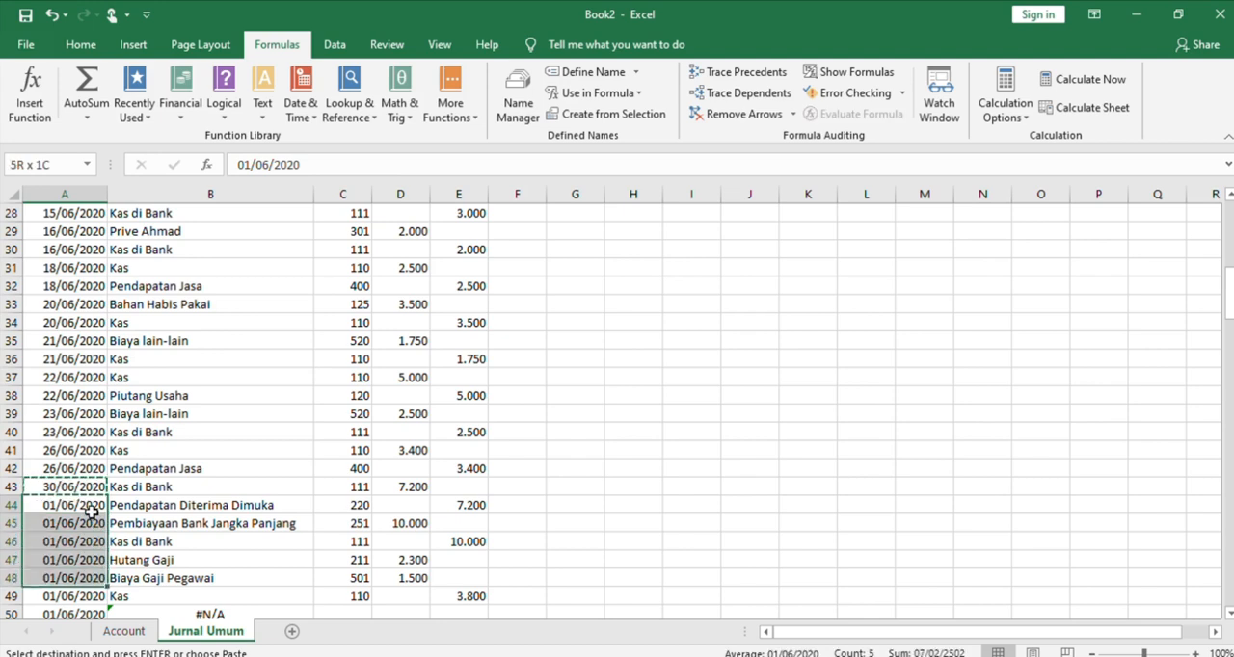
key(ctrl+v)
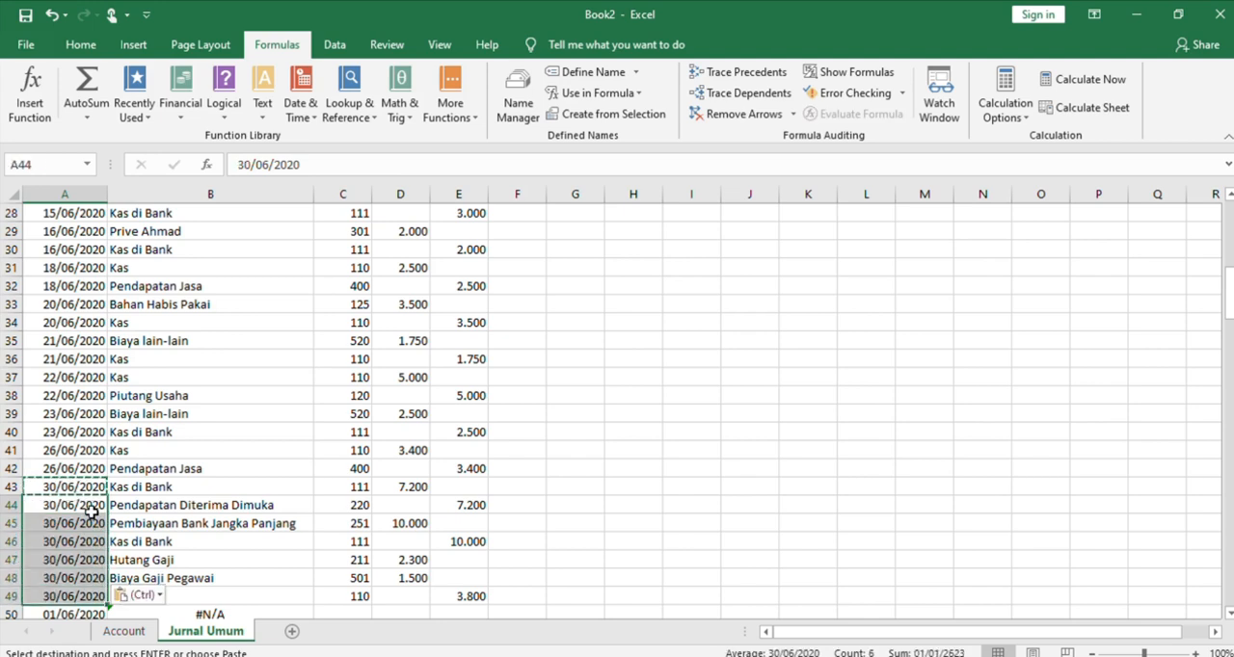
Clear the unused dates and account-name lookup formulas in columns A and B from row 50 down
click(319, 541)
key(Down)
key(Down)
key(Down)
key(Down)
key(Down)
key(Down)
key(Down)
key(Down)
key(Down)
key(Down)
key(Down)
key(Down)
key(Down)
key(Down)
key(Down)
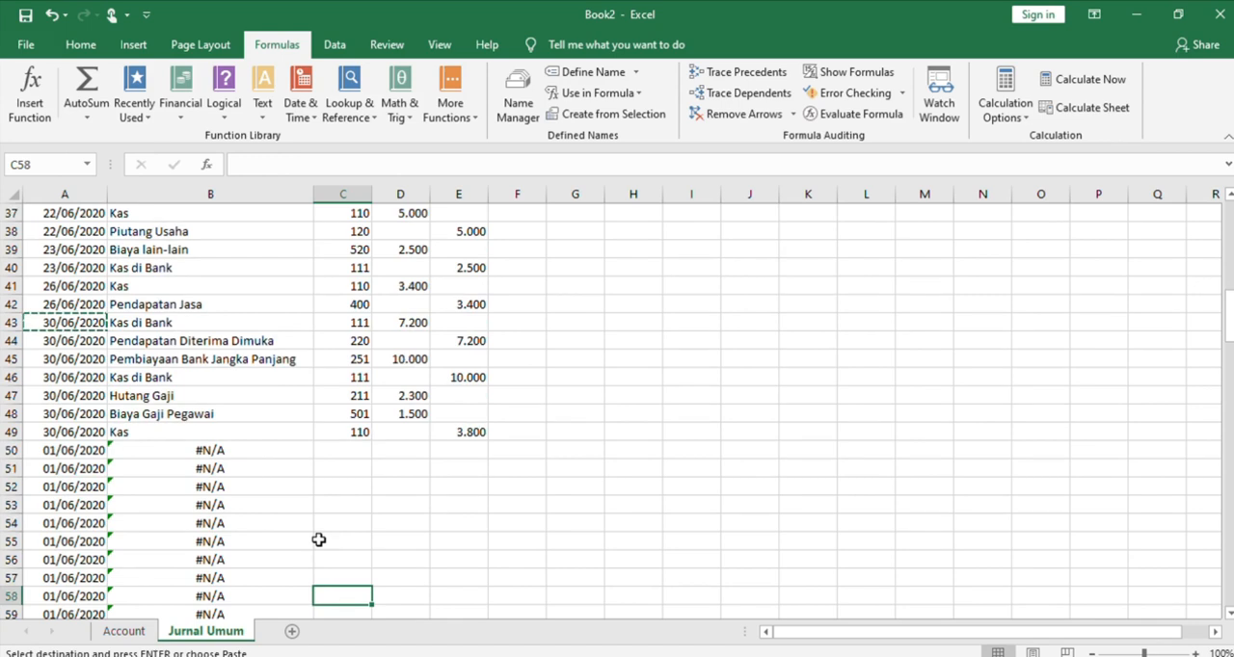
drag(73, 398, 215, 572)
key(Delete)
scroll(215, 573, up, 1)
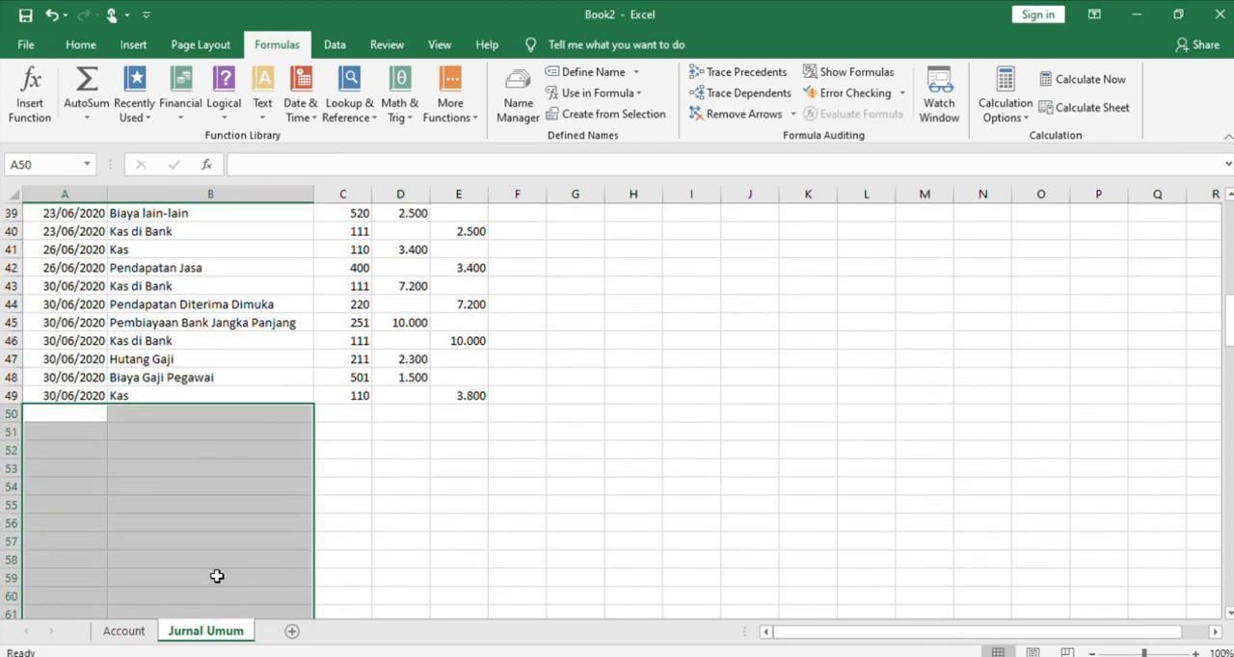
click(345, 537)
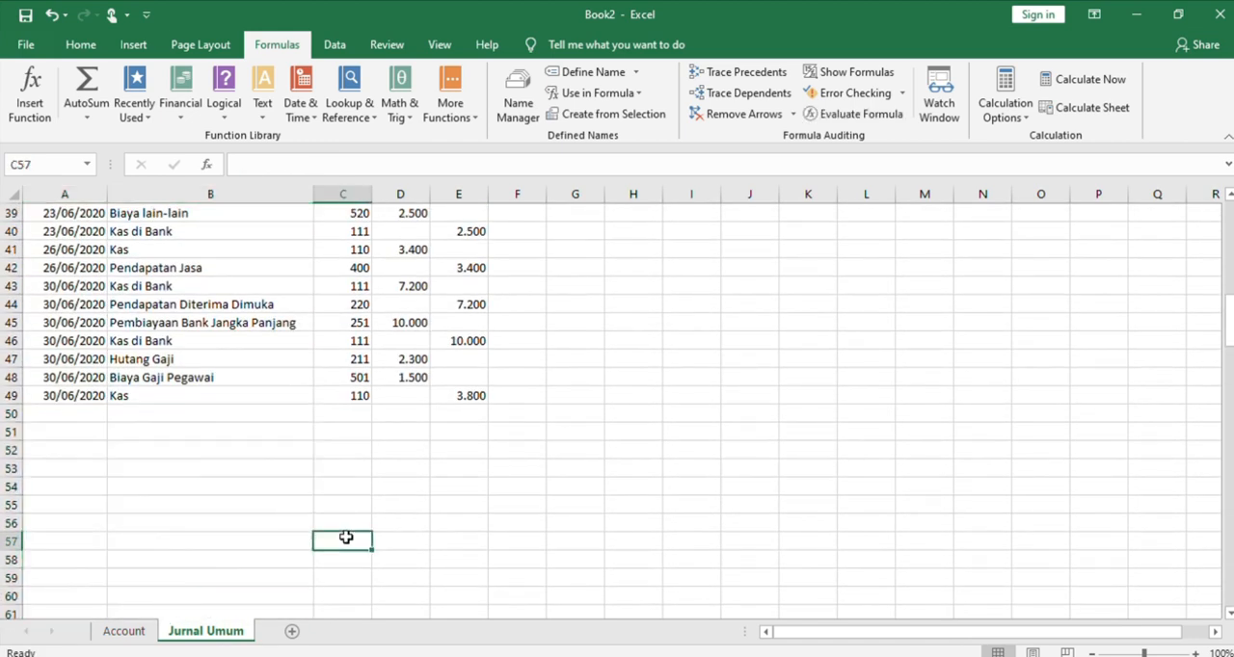
click(141, 516)
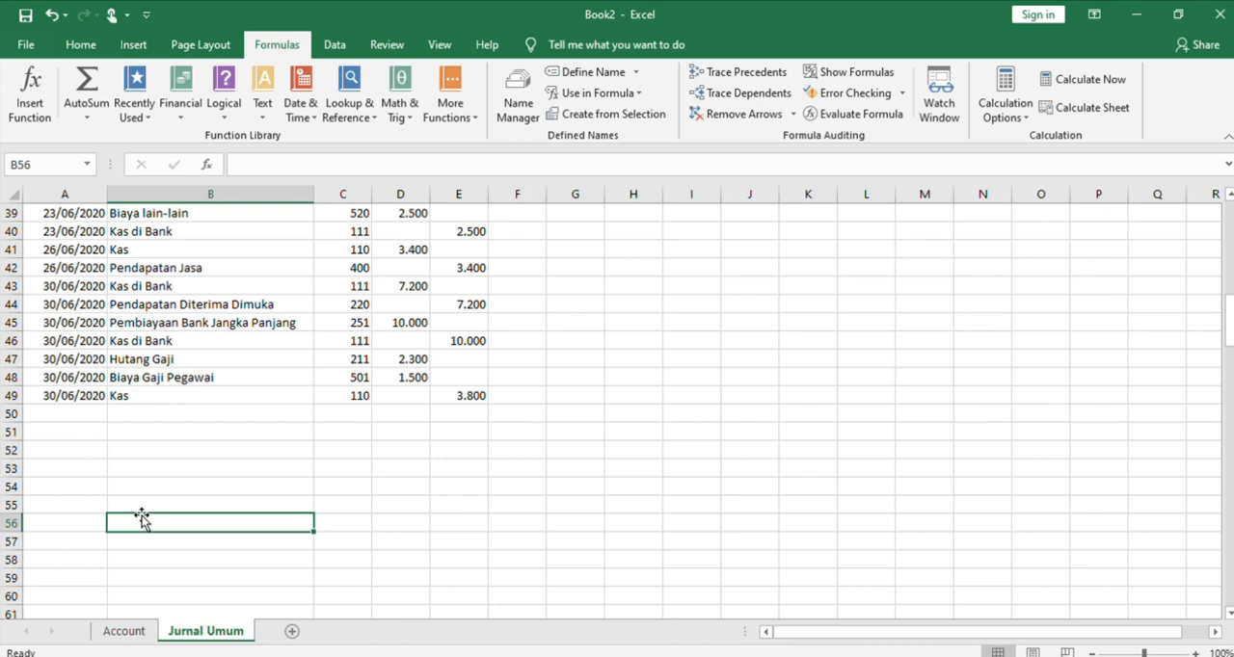
Label cell B51 as Saldo below the last journal entry
click(136, 425)
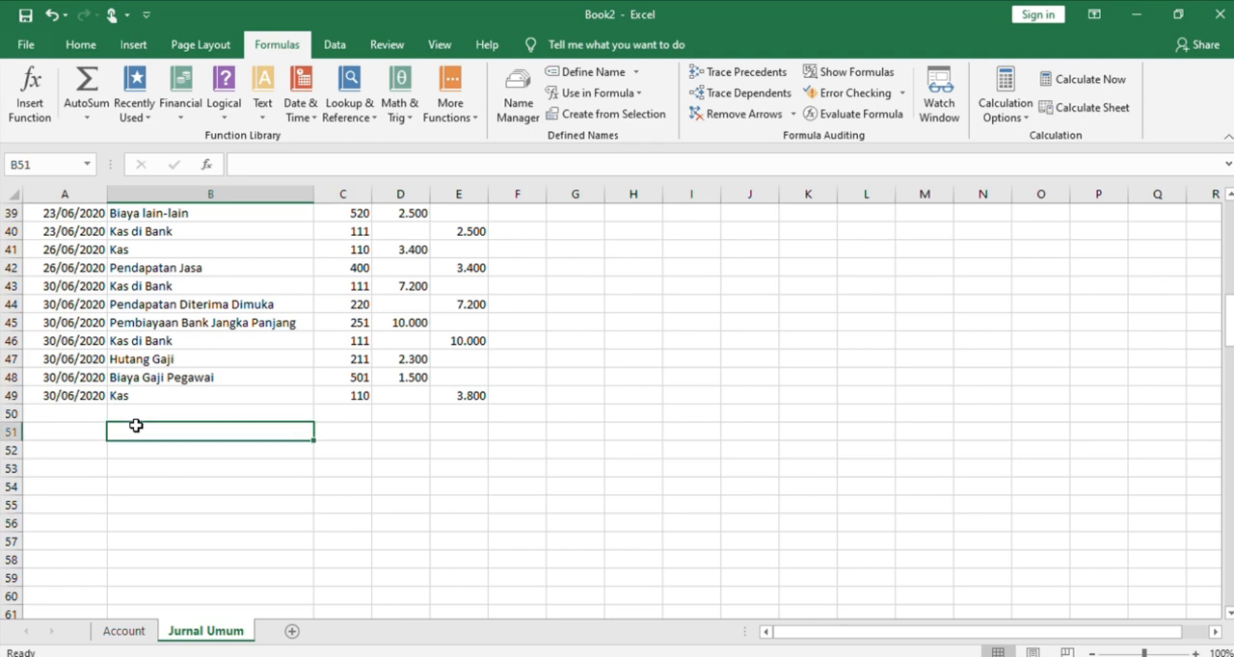
text(S)
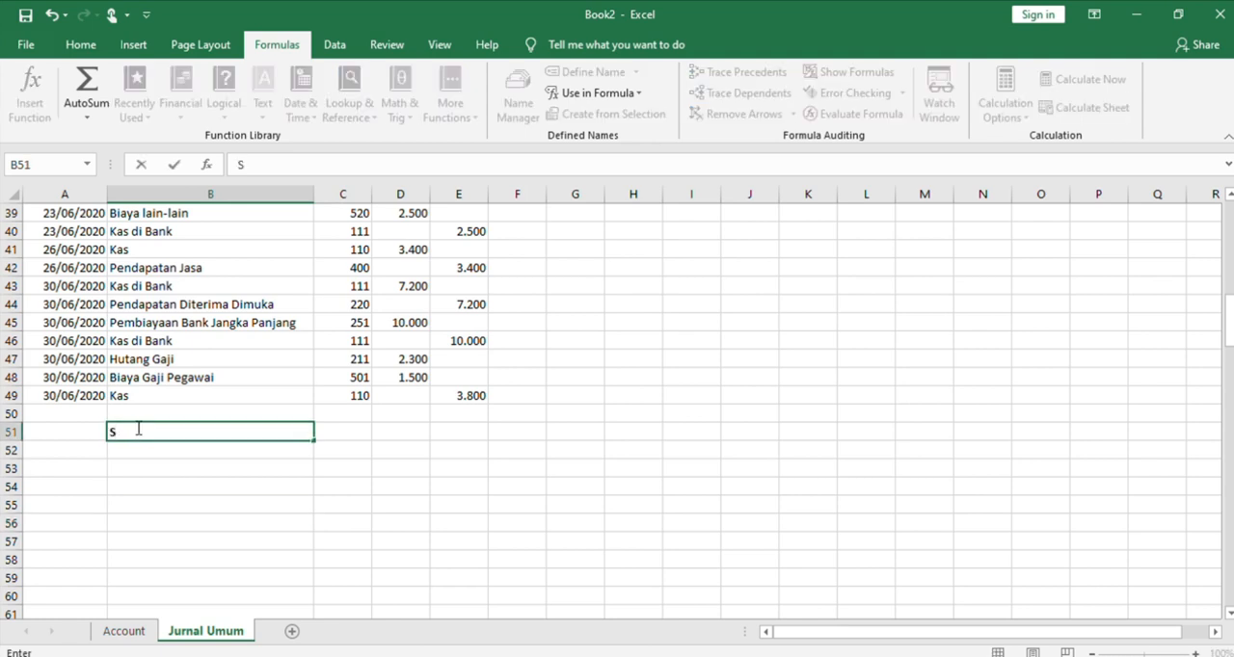
text(aldo)
Total the Debit column in D51 with a SUM of D7:D48
click(402, 433)
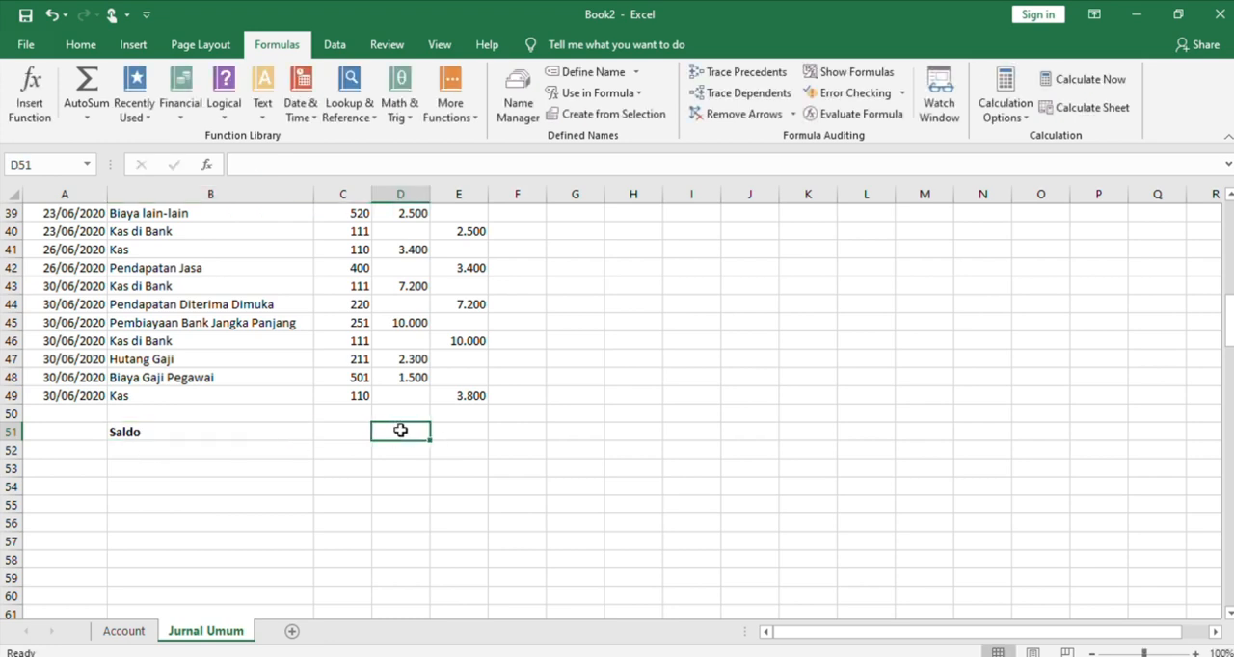
text(=su)
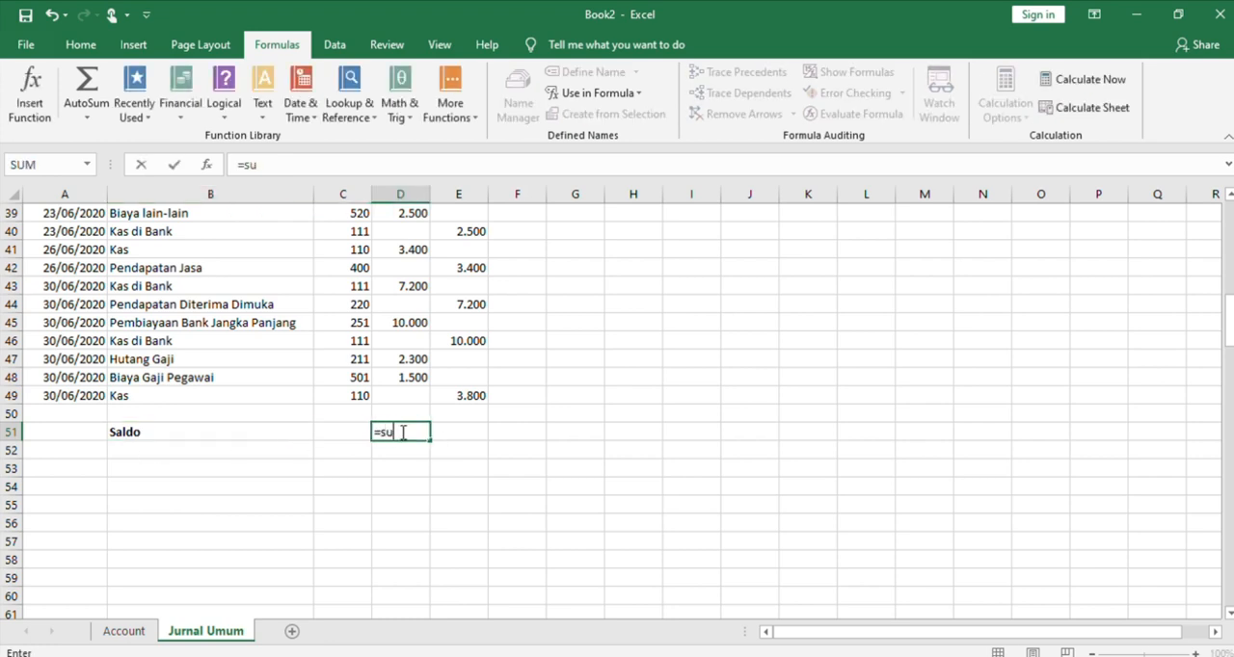
text(m()
drag(405, 376, 401, 323)
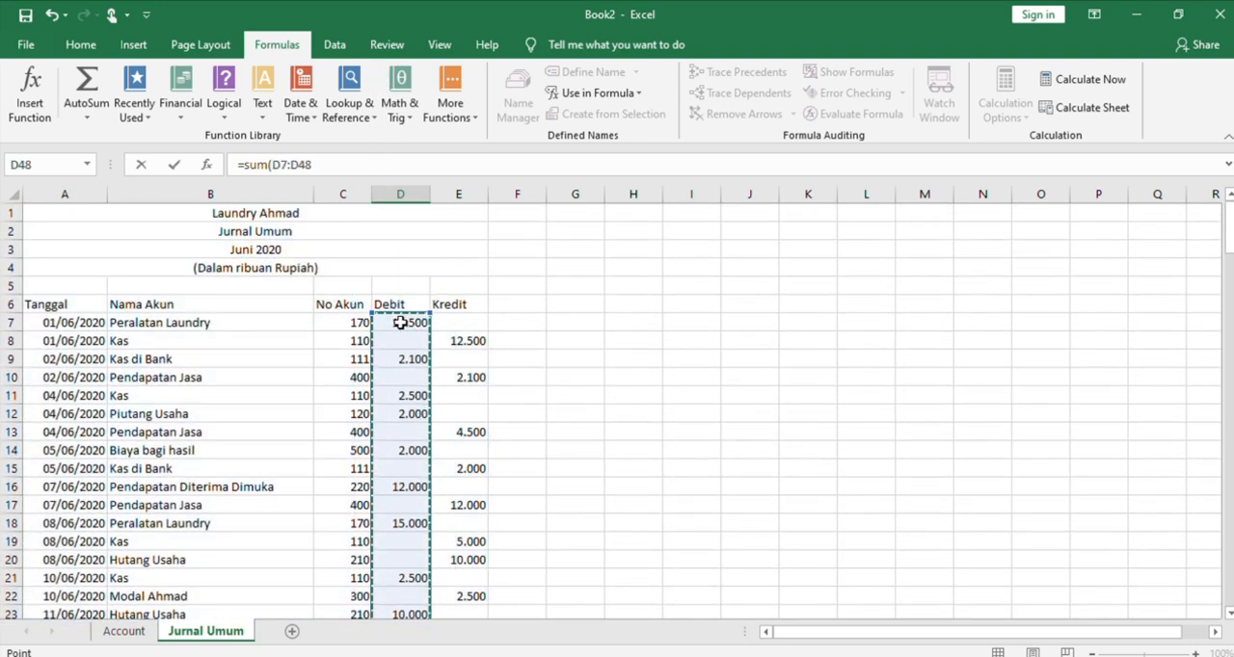
key(Return)
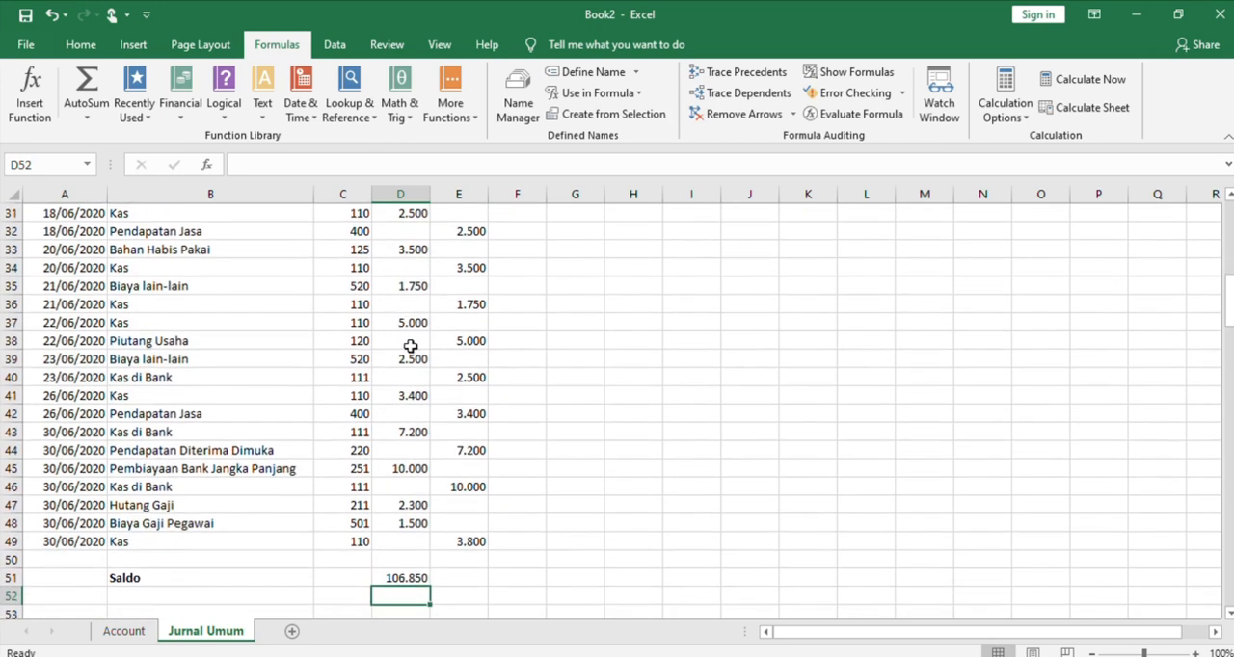
Try totalling the Kredit column in E51 with a SUM of E7:E49
click(453, 577)
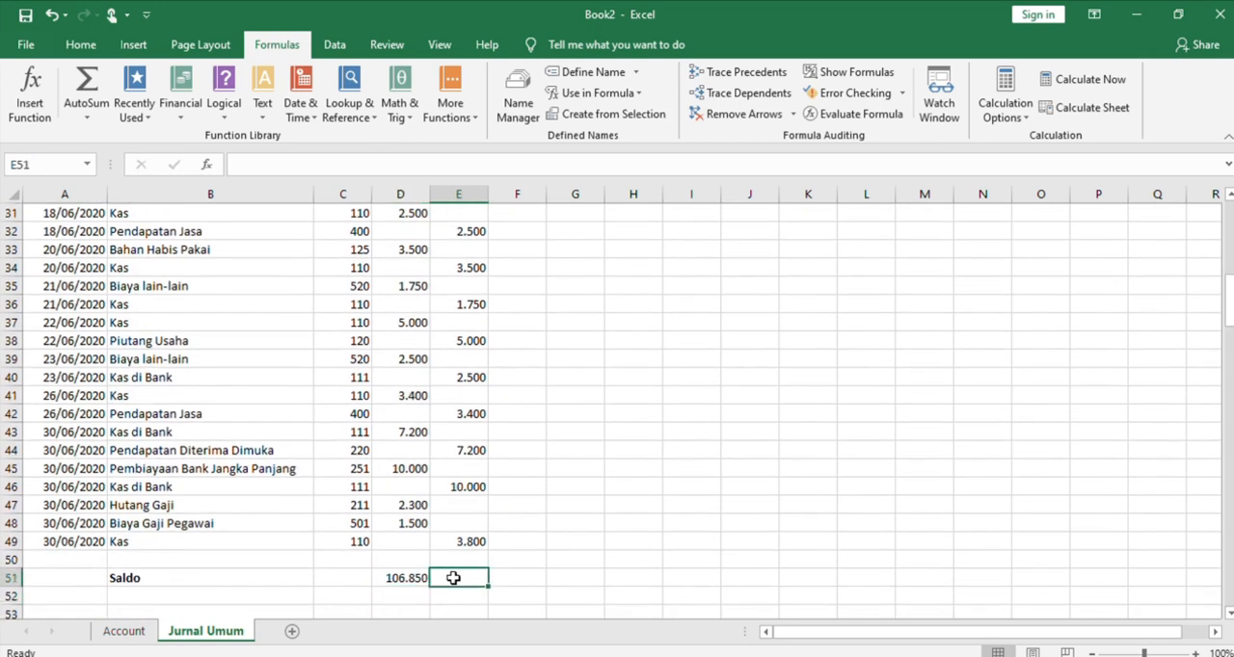
text(=)
text(sum()
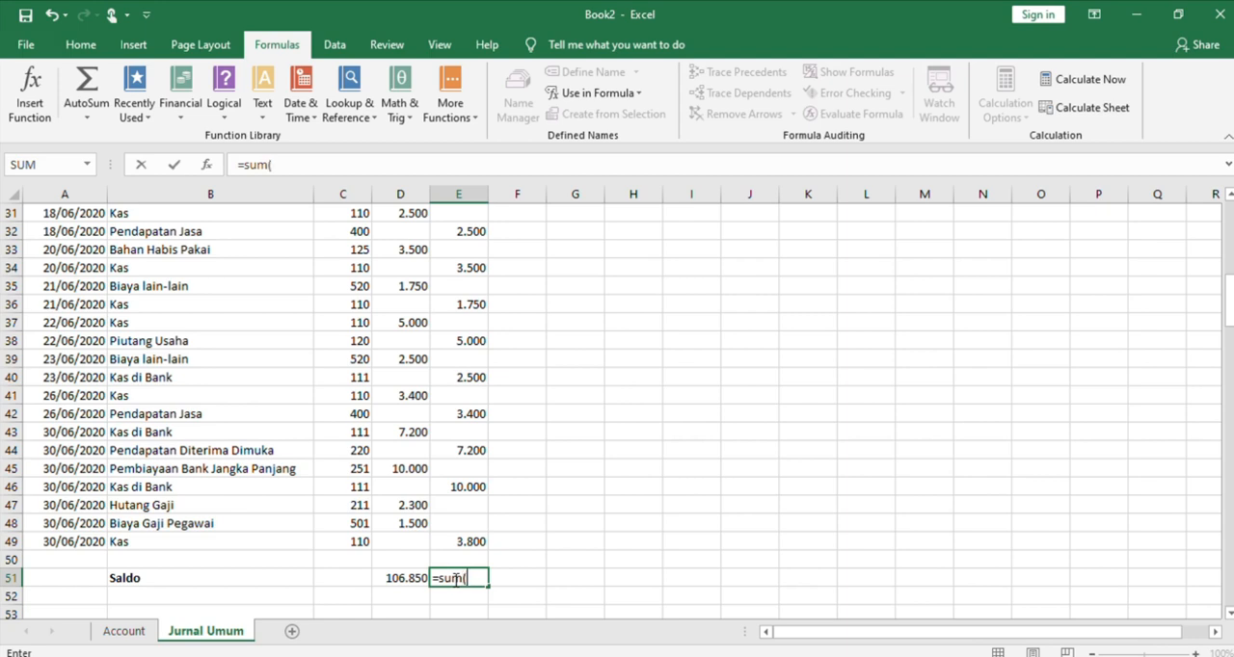
click(443, 536)
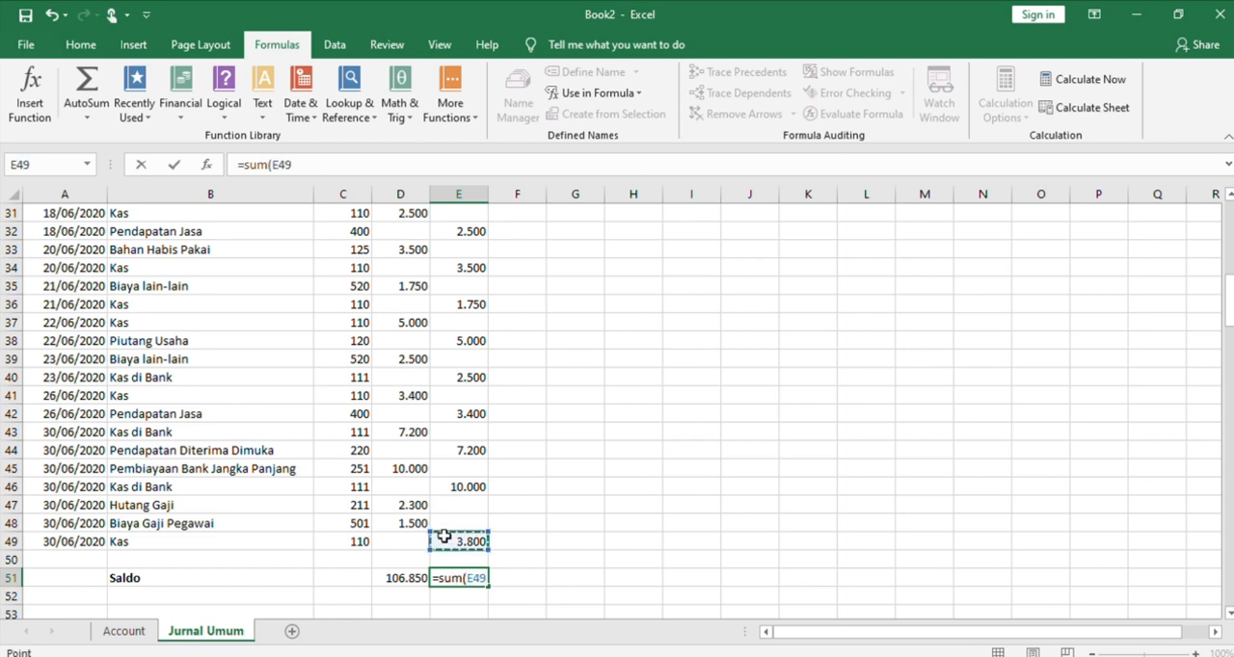
key(shift+Up)
key(shift+Up)
key(shift+Up)
key(shift+Up)
key(shift+Up)
key(shift+Up)
key(shift+Up)
key(shift+Up)
key(shift+Up)
key(shift+Up)
key(shift+Up)
key(shift+Up)
key(shift+Up)
key(shift+Up)
key(shift+Up)
key(shift+Up)
key(shift+Up)
key(shift+Up)
key(shift+Up)
key(shift+Up)
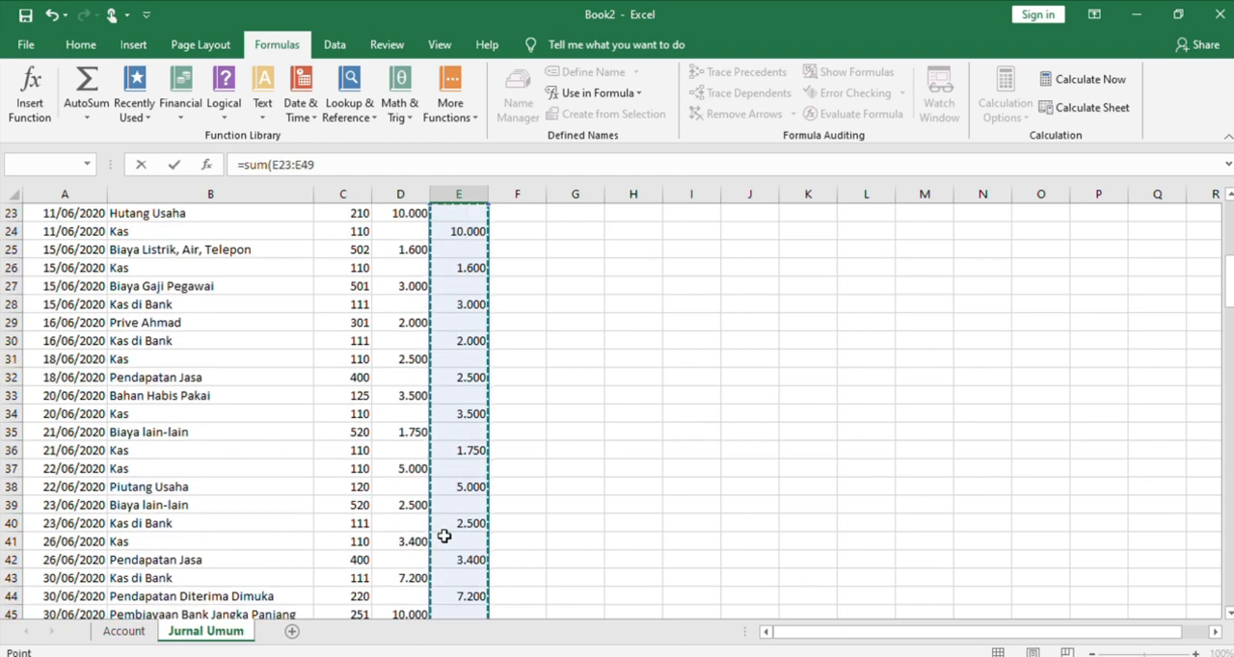
key(shift+Up)
key(shift+Up)
key(shift+Up)
key(shift+Up)
key(shift+Up)
key(shift+Up)
key(shift+Up)
key(shift+Up)
key(shift+Up)
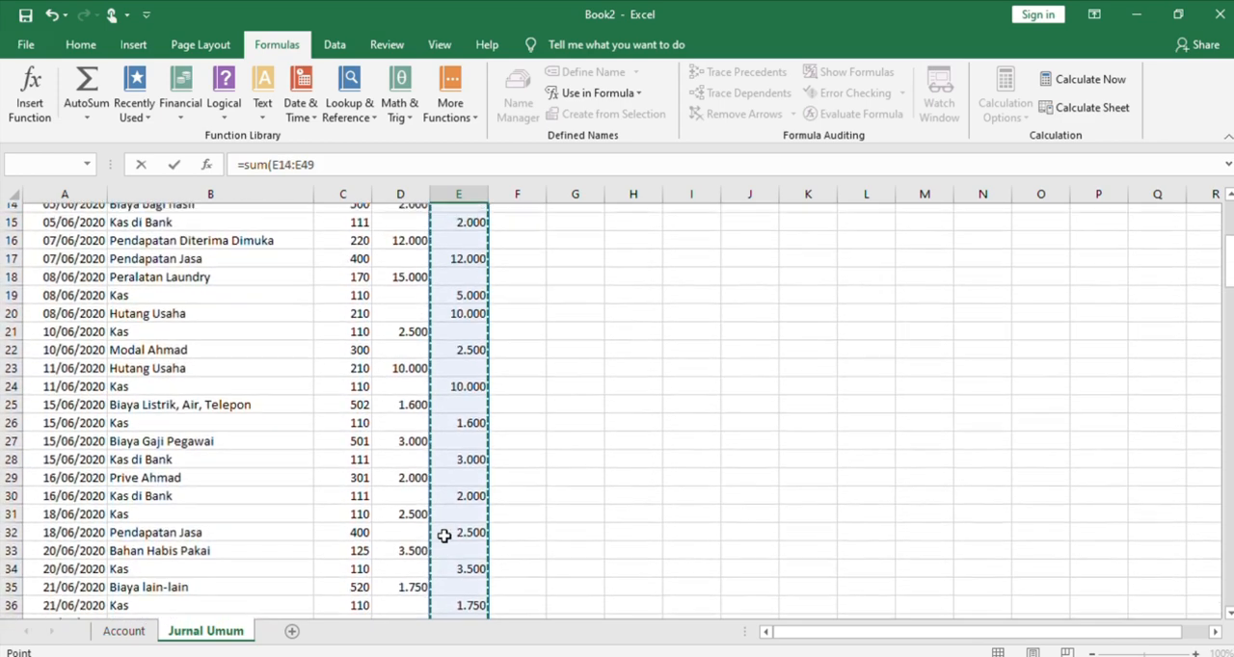
key(shift+Up)
key(shift+Up)
key(shift+Up)
key(shift+Up)
key(shift+Up)
key(shift+Up)
key(shift+Up)
key(shift+Up)
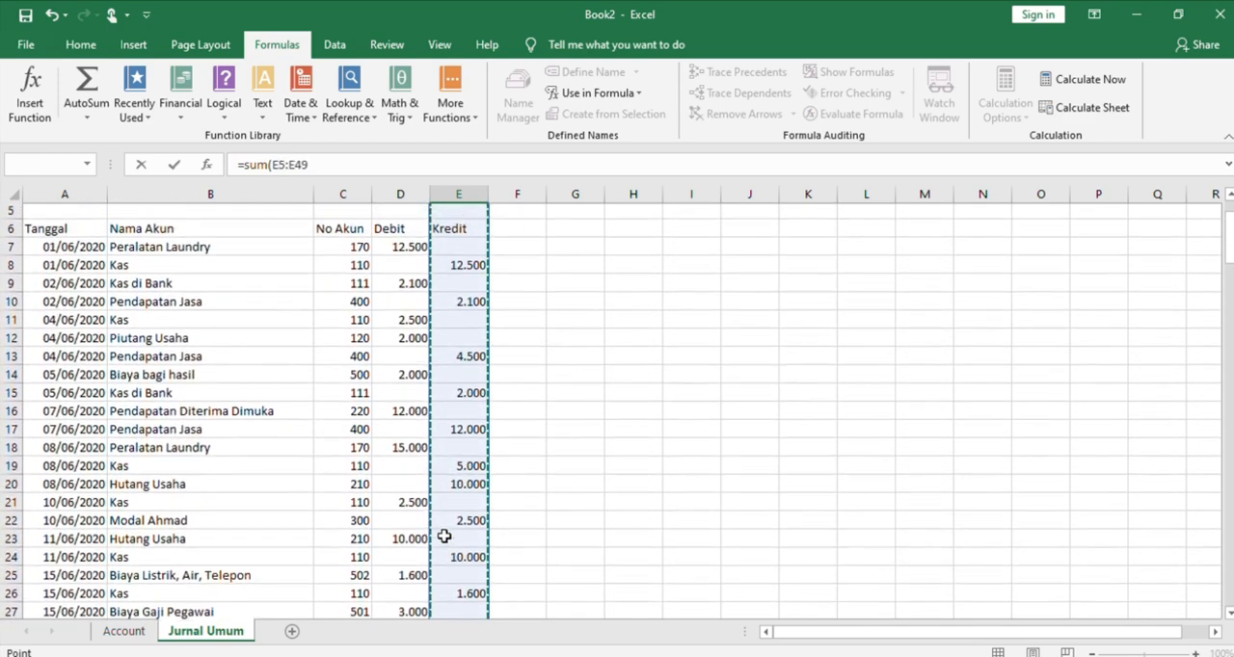
key(shift+Down)
key(shift+Down)
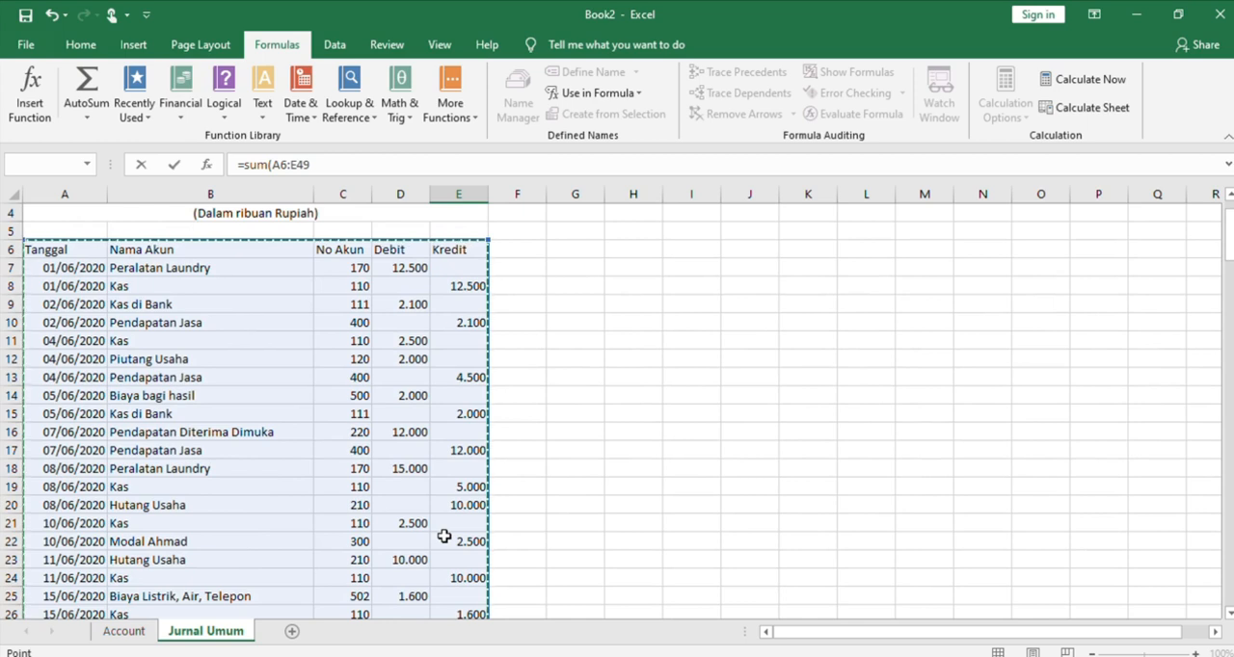
key(shift+Right)
key(shift+Right)
key(shift+Right)
key(shift+Right)
key(shift+Down)
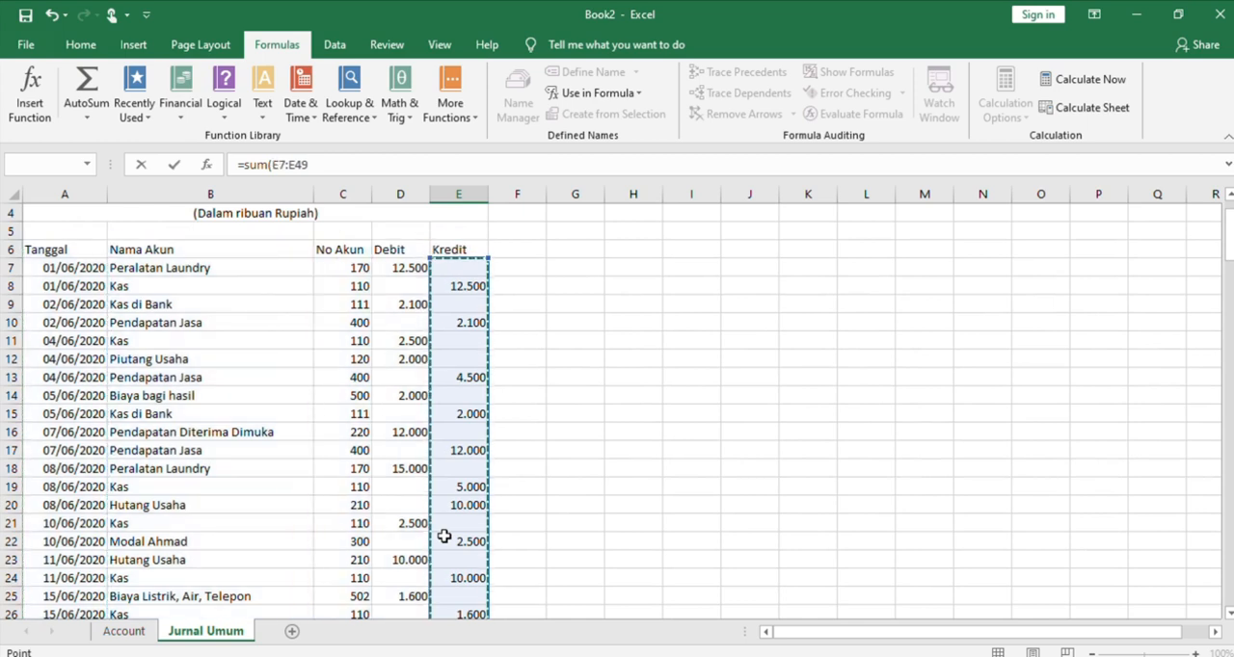
key(Return)
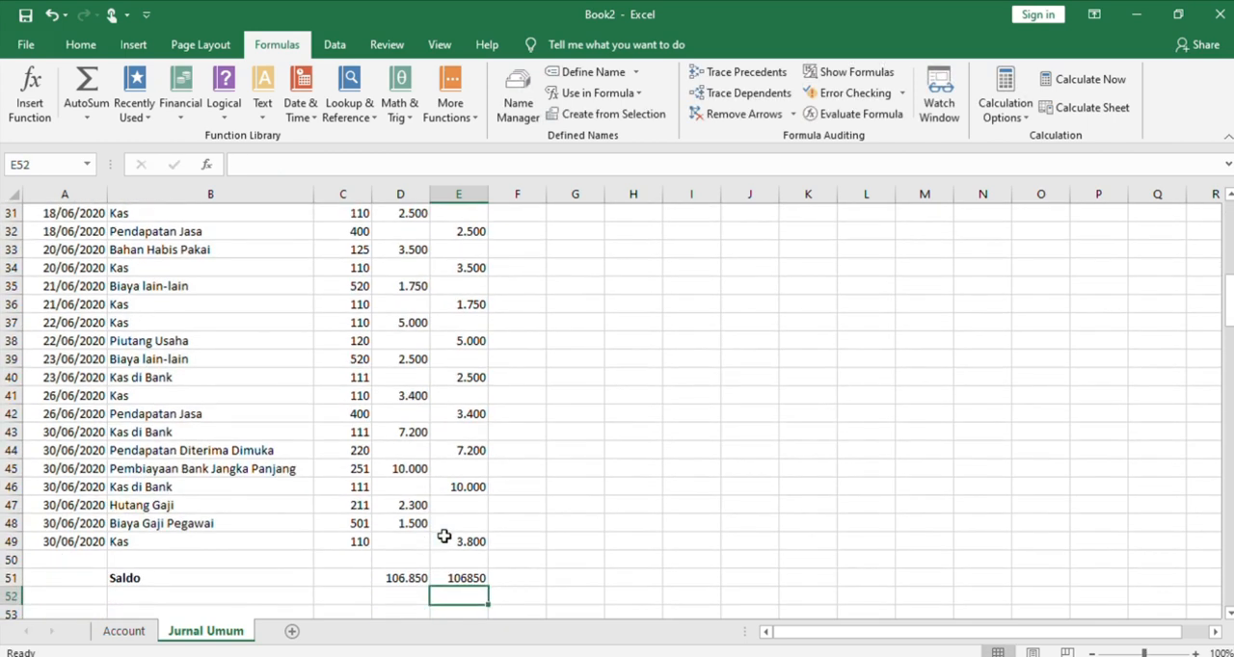
Clear the credit total in E51 and re-enter it as =SUM(E8:E49)
click(469, 576)
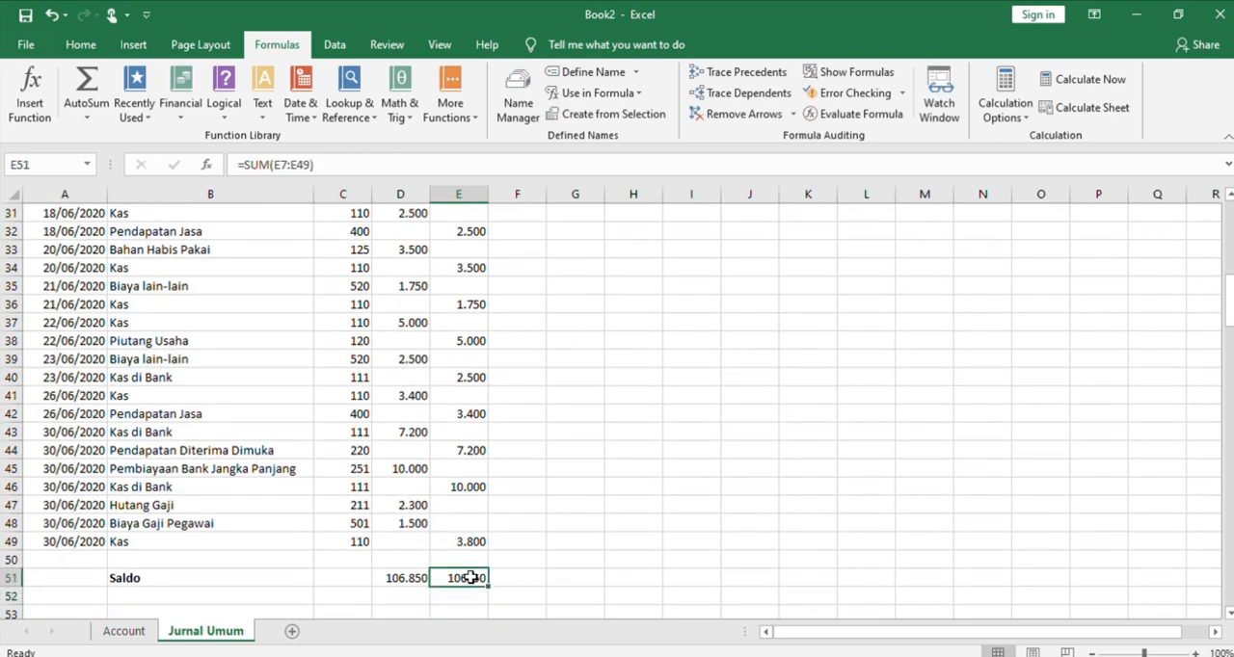
key(Delete)
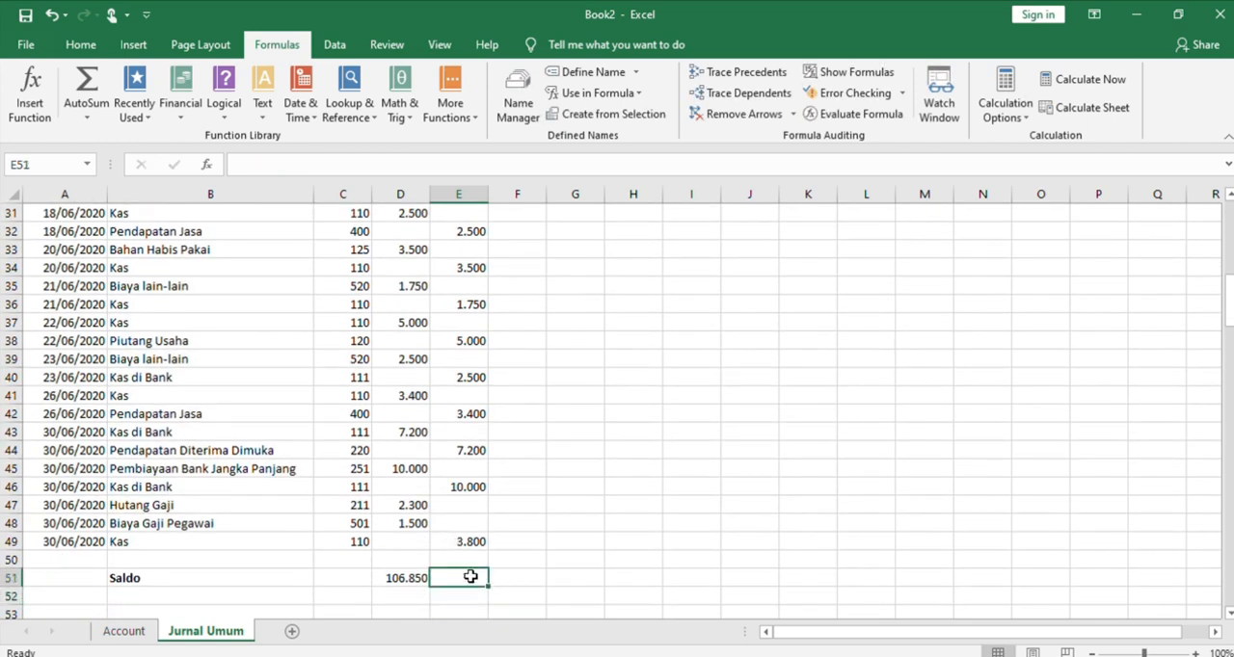
text(=sum()
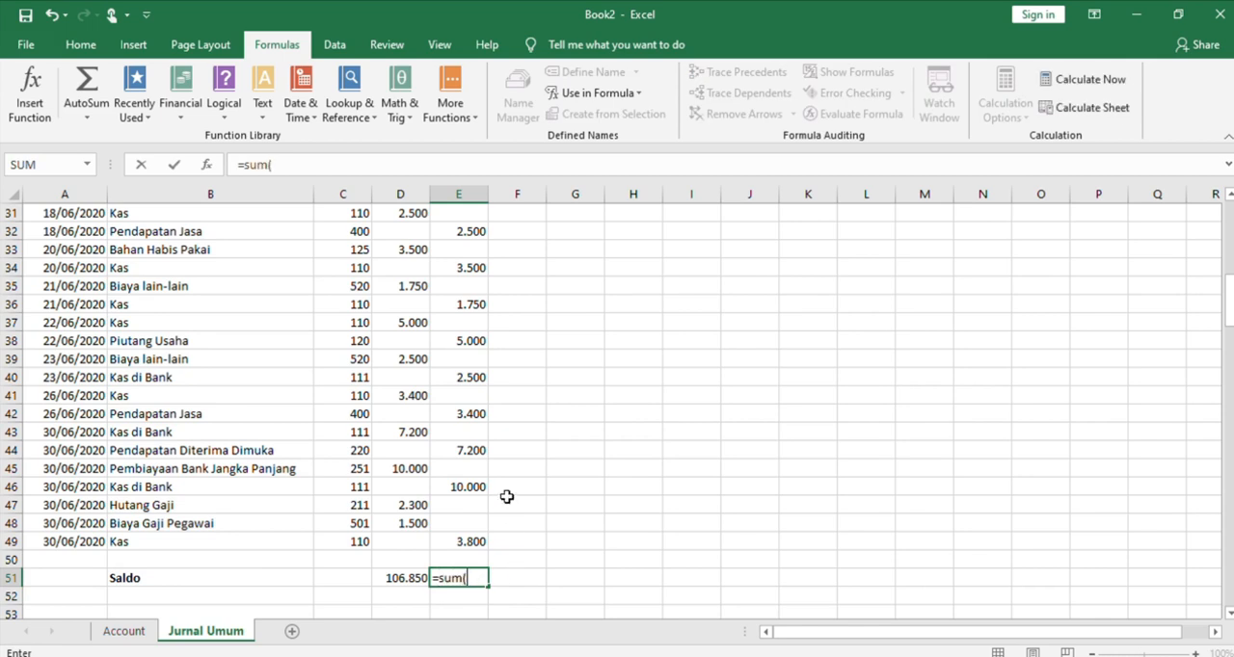
drag(1232, 301, 1230, 227)
drag(468, 340, 470, 567)
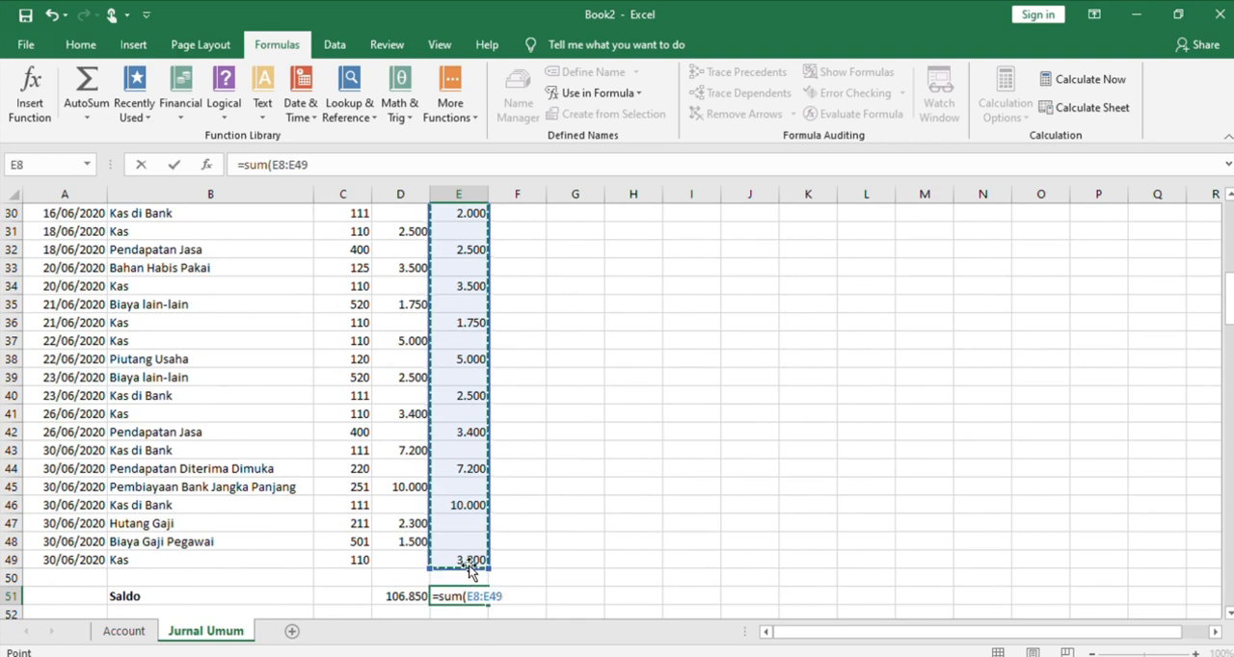
text())
key(Return)
Make the Saldo row in B51:E51 bold
drag(123, 578, 488, 580)
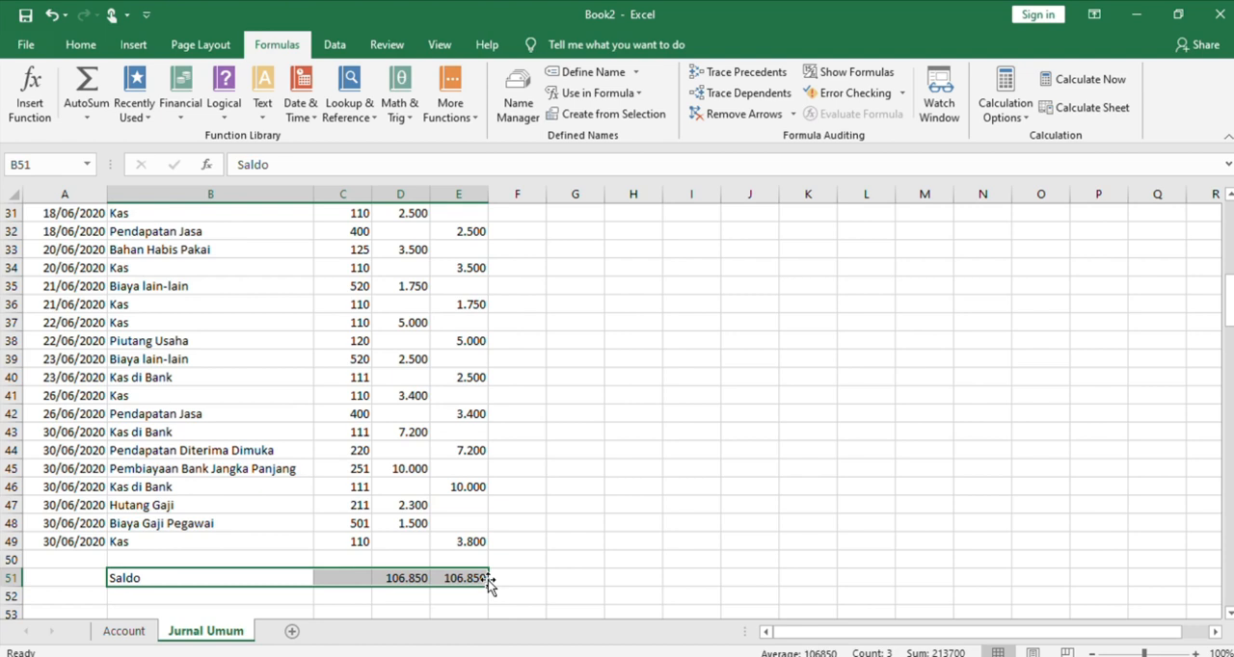
key(ctrl+b)
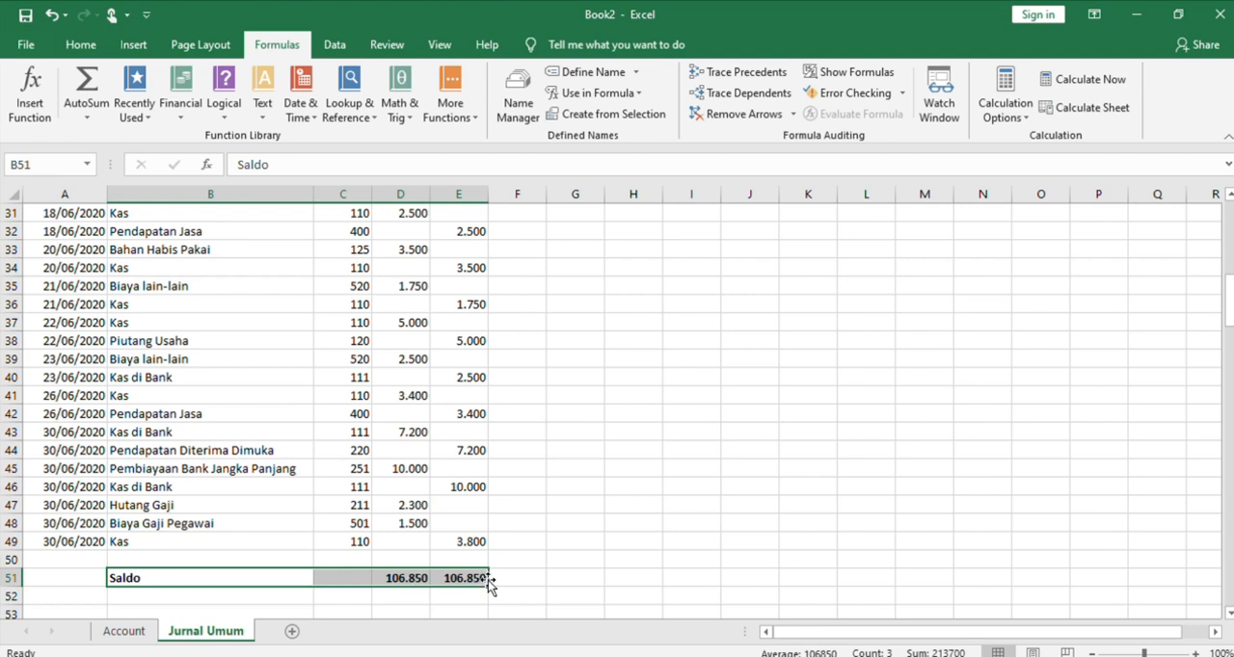
click(605, 557)
Apply all borders to the journal table in A6:E51, from the header row through the Saldo row
drag(477, 583, 32, 77)
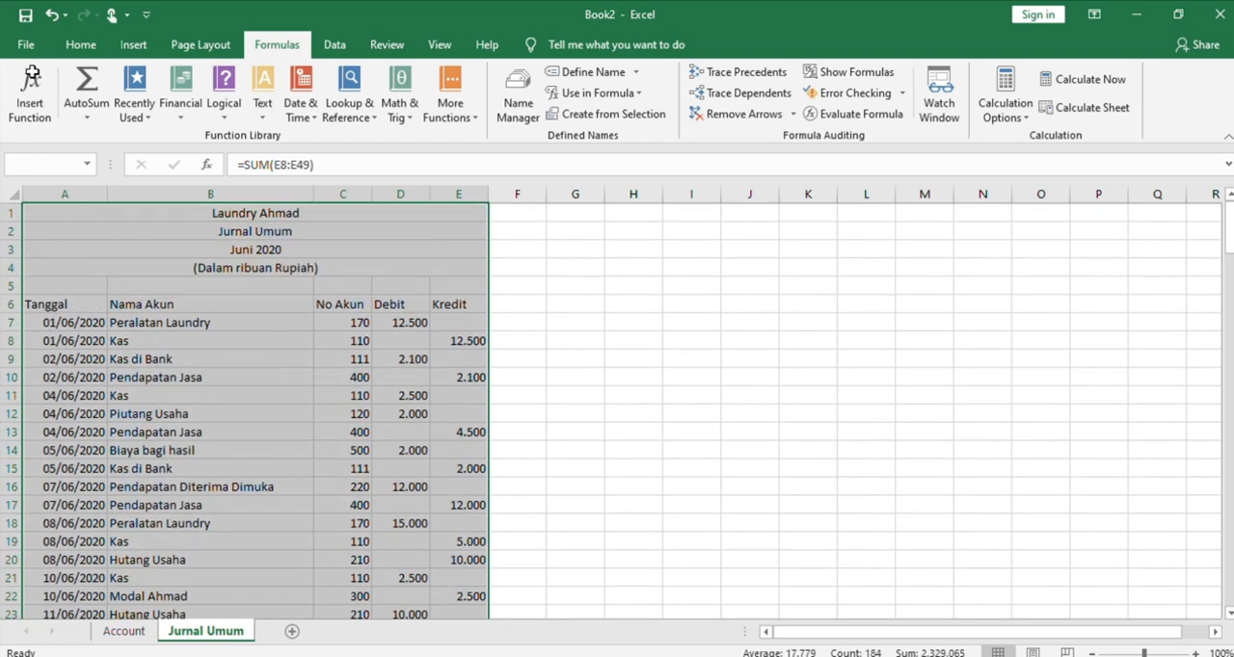
drag(32, 173, 58, 306)
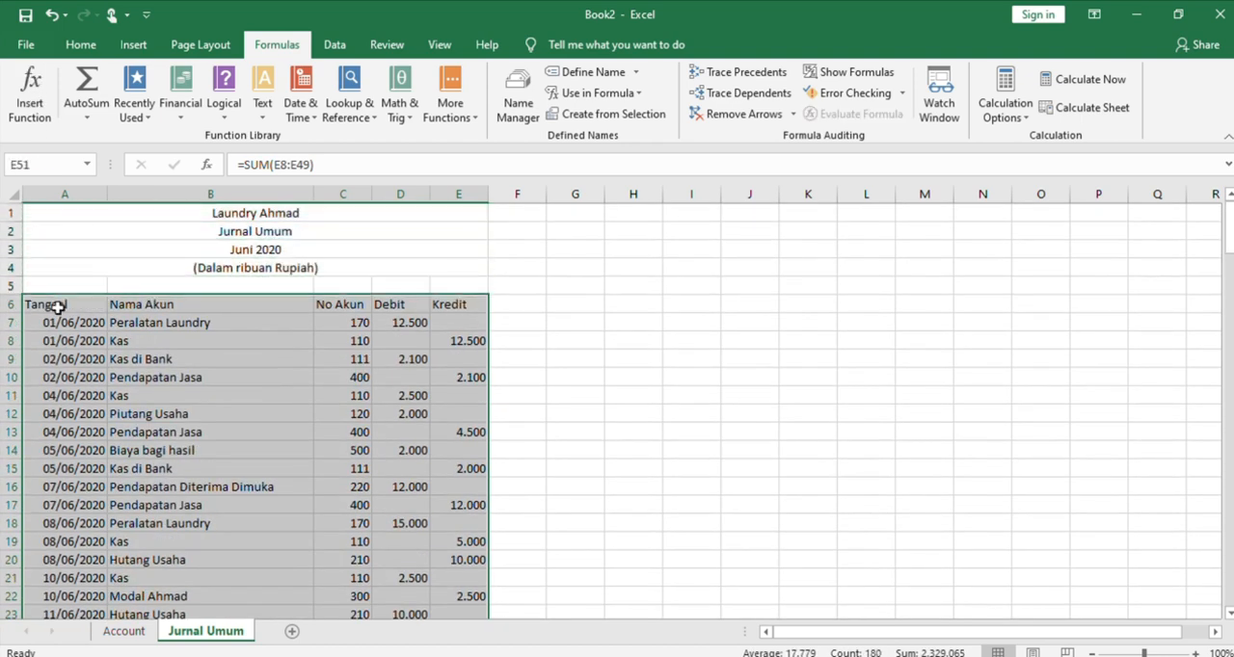
click(81, 44)
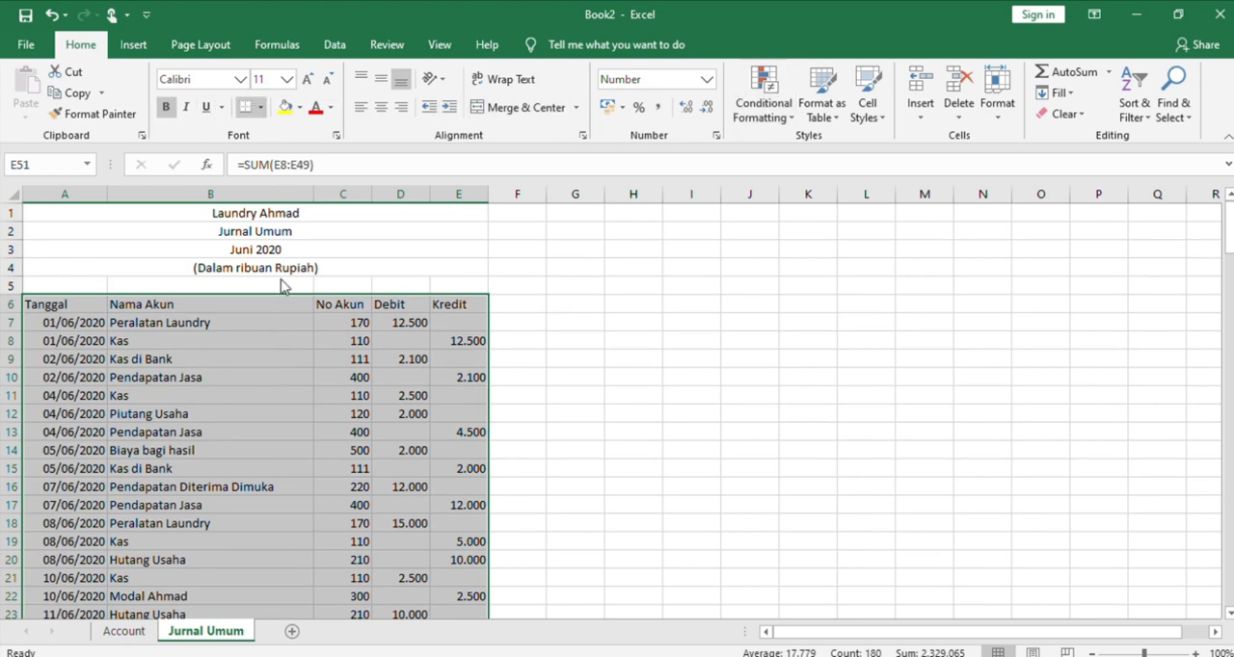
scroll(282, 262, down, 13)
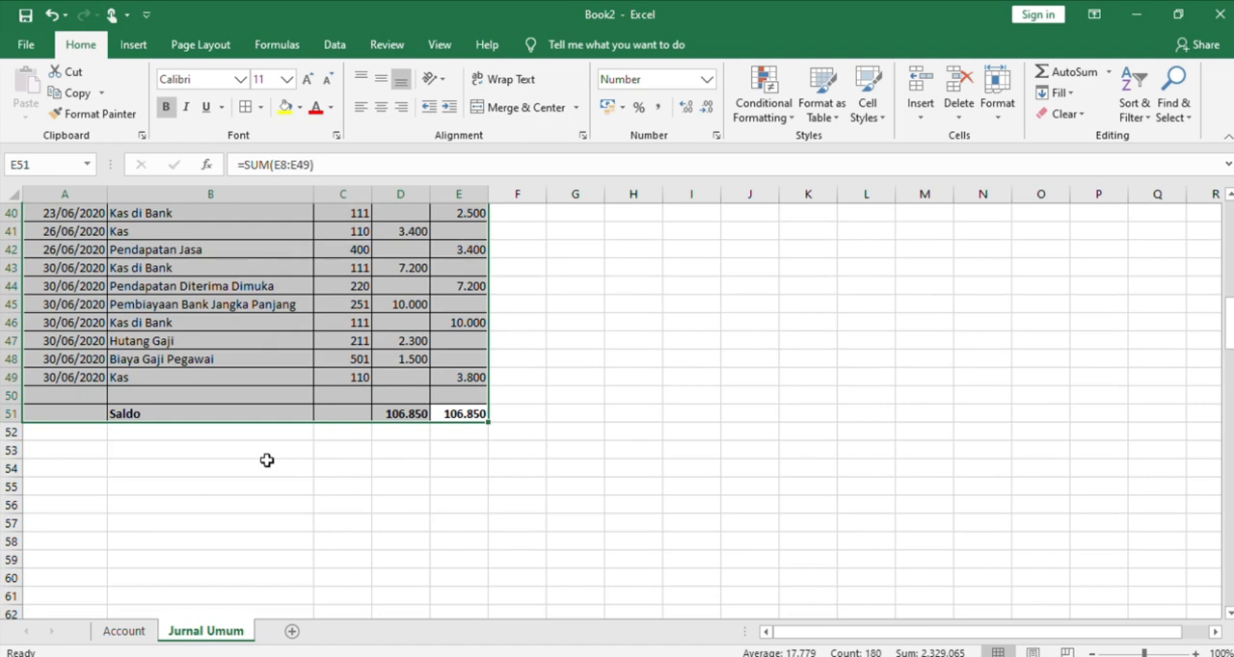
click(267, 460)
Make the column headers in A6:E6 of the journal table bold
key(Up)
key(Up)
key(Up)
key(Up)
key(Up)
key(Up)
key(Up)
key(Up)
key(Up)
key(Up)
key(Up)
key(Up)
key(Up)
key(Up)
key(Up)
key(Up)
key(Up)
key(Up)
key(Up)
key(Up)
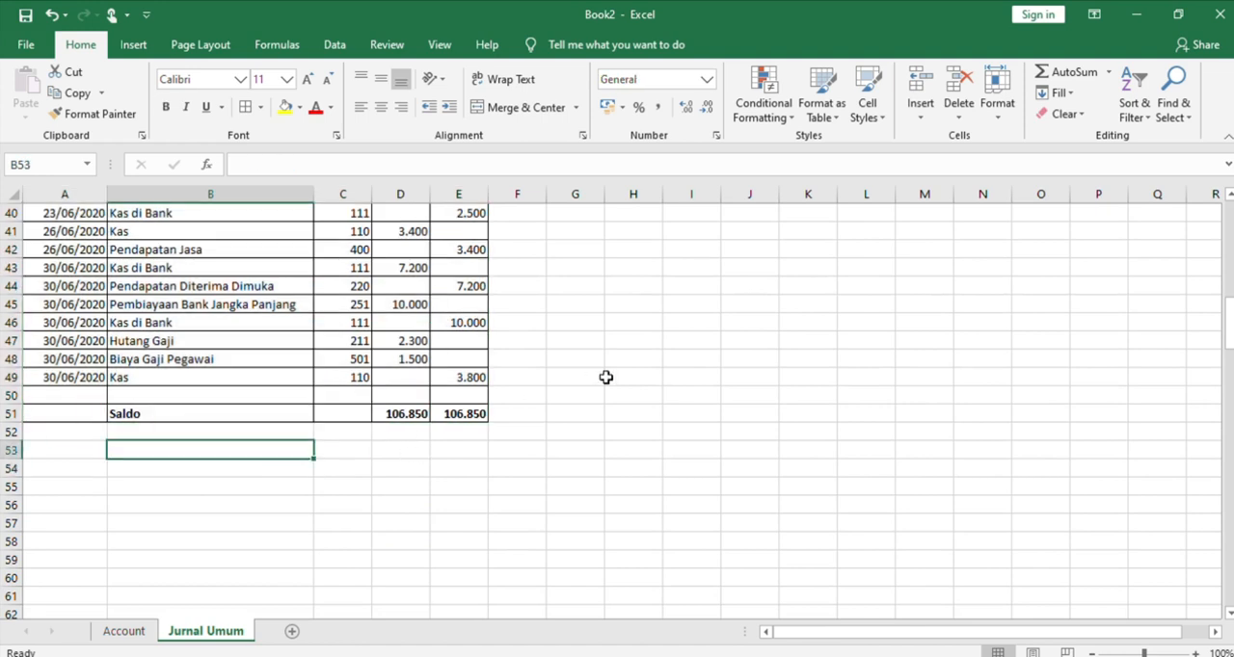
key(Up)
key(Up)
key(Up)
key(Up)
key(Up)
key(Up)
key(Up)
key(Up)
key(Up)
key(Up)
key(Up)
key(Up)
key(Up)
key(Up)
key(Up)
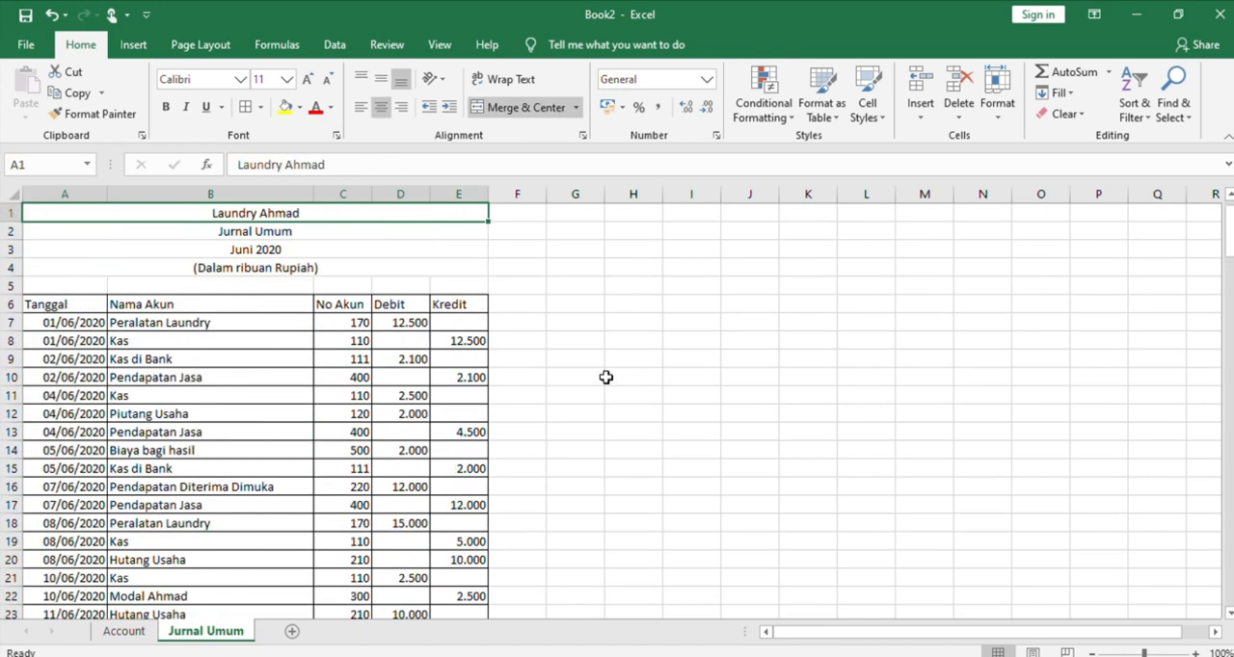
drag(38, 306, 466, 303)
key(ctrl+b)
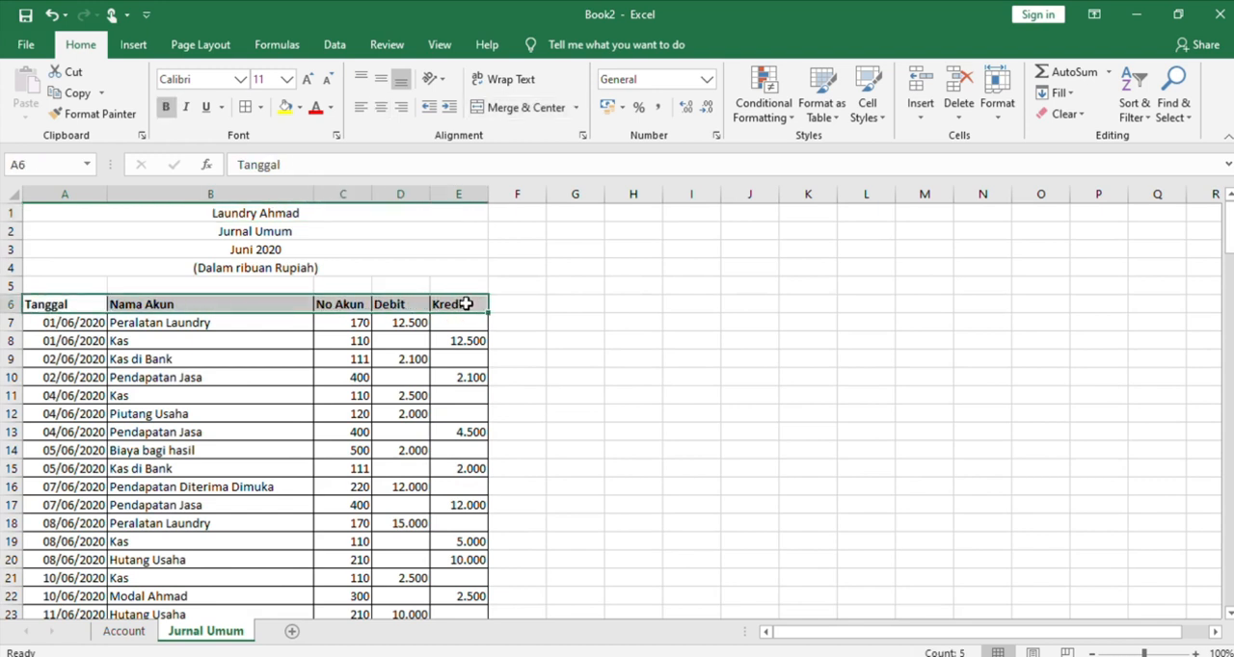
click(756, 409)
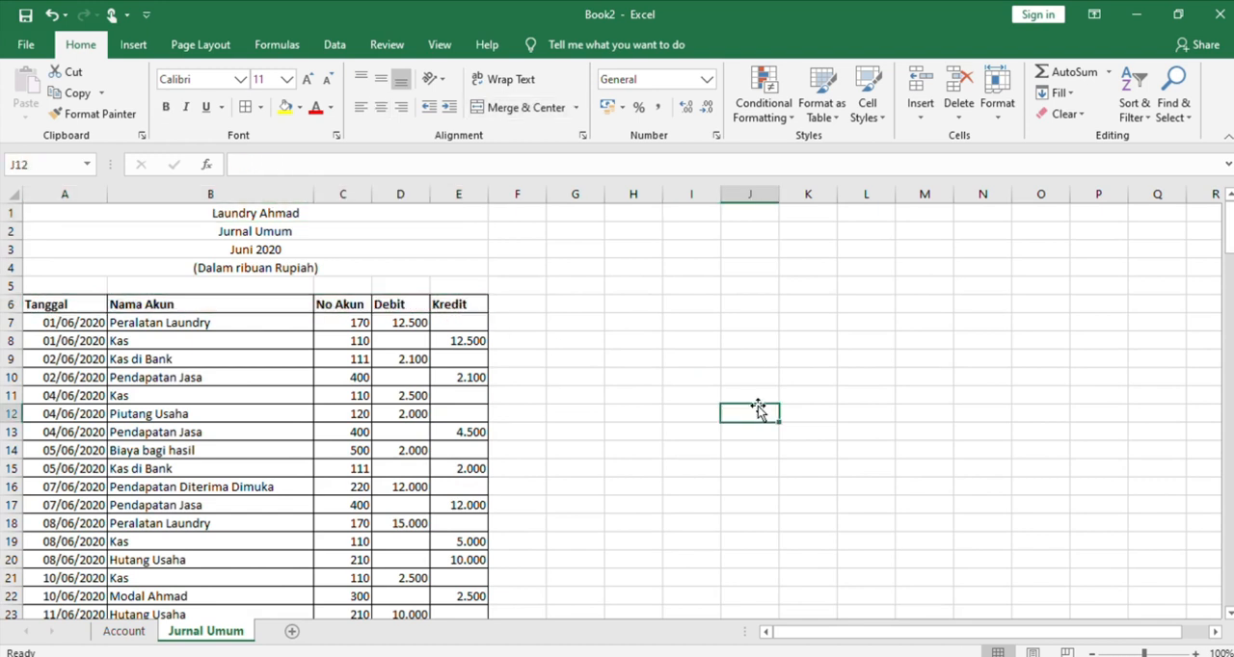
scroll(179, 322, right, 2)
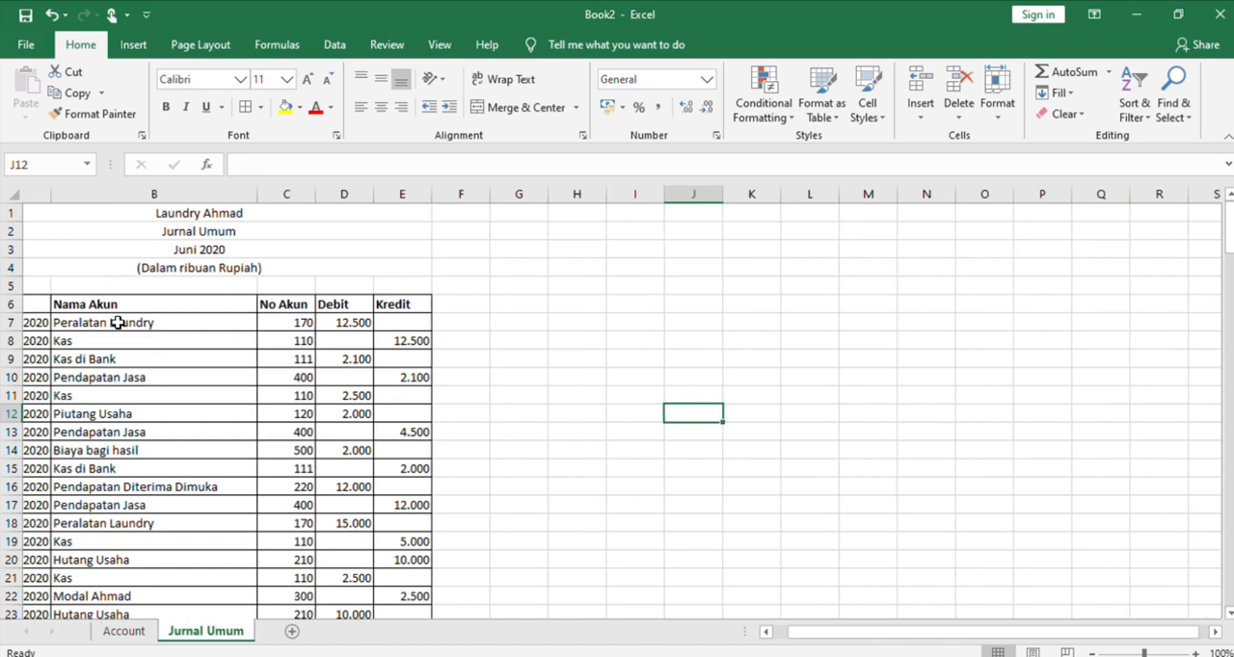
scroll(119, 322, left, 2)
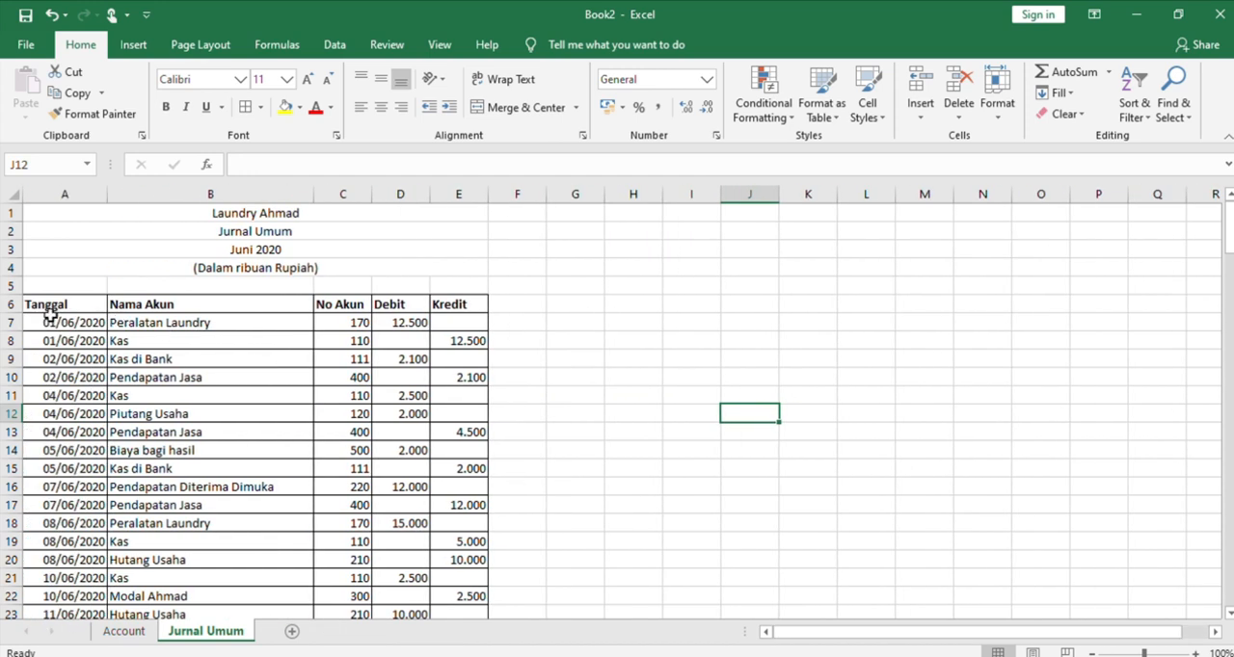